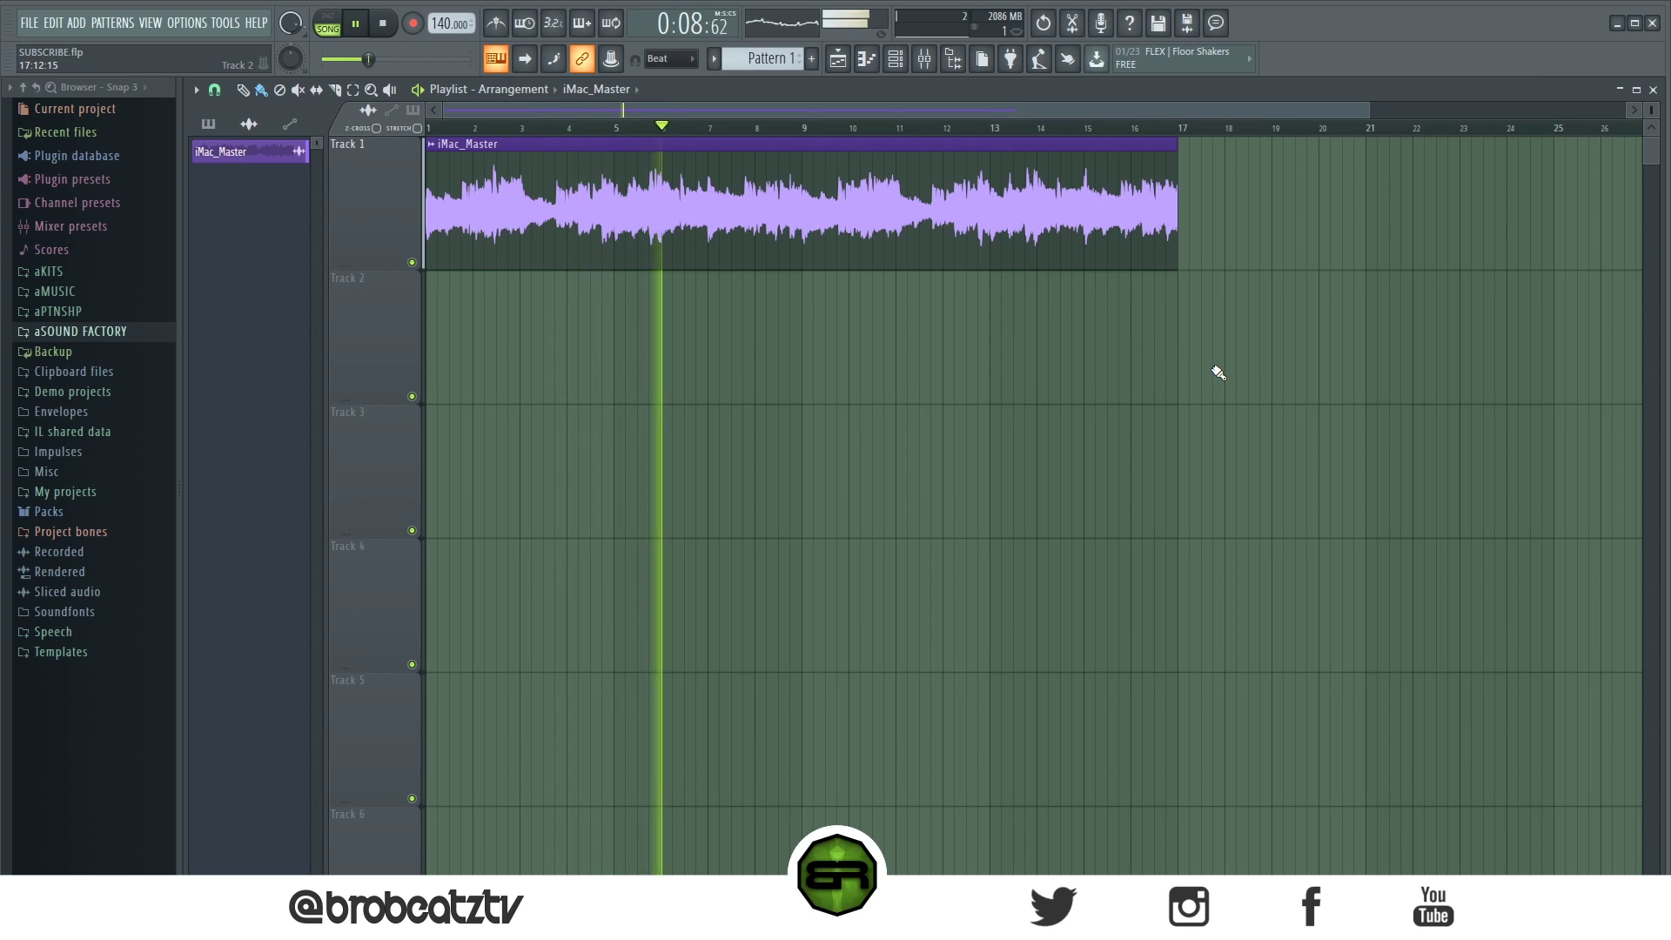
- Open the iMac_Master clip's sampler settings, lower its channel pitch and play the song to hear the change
key(space)
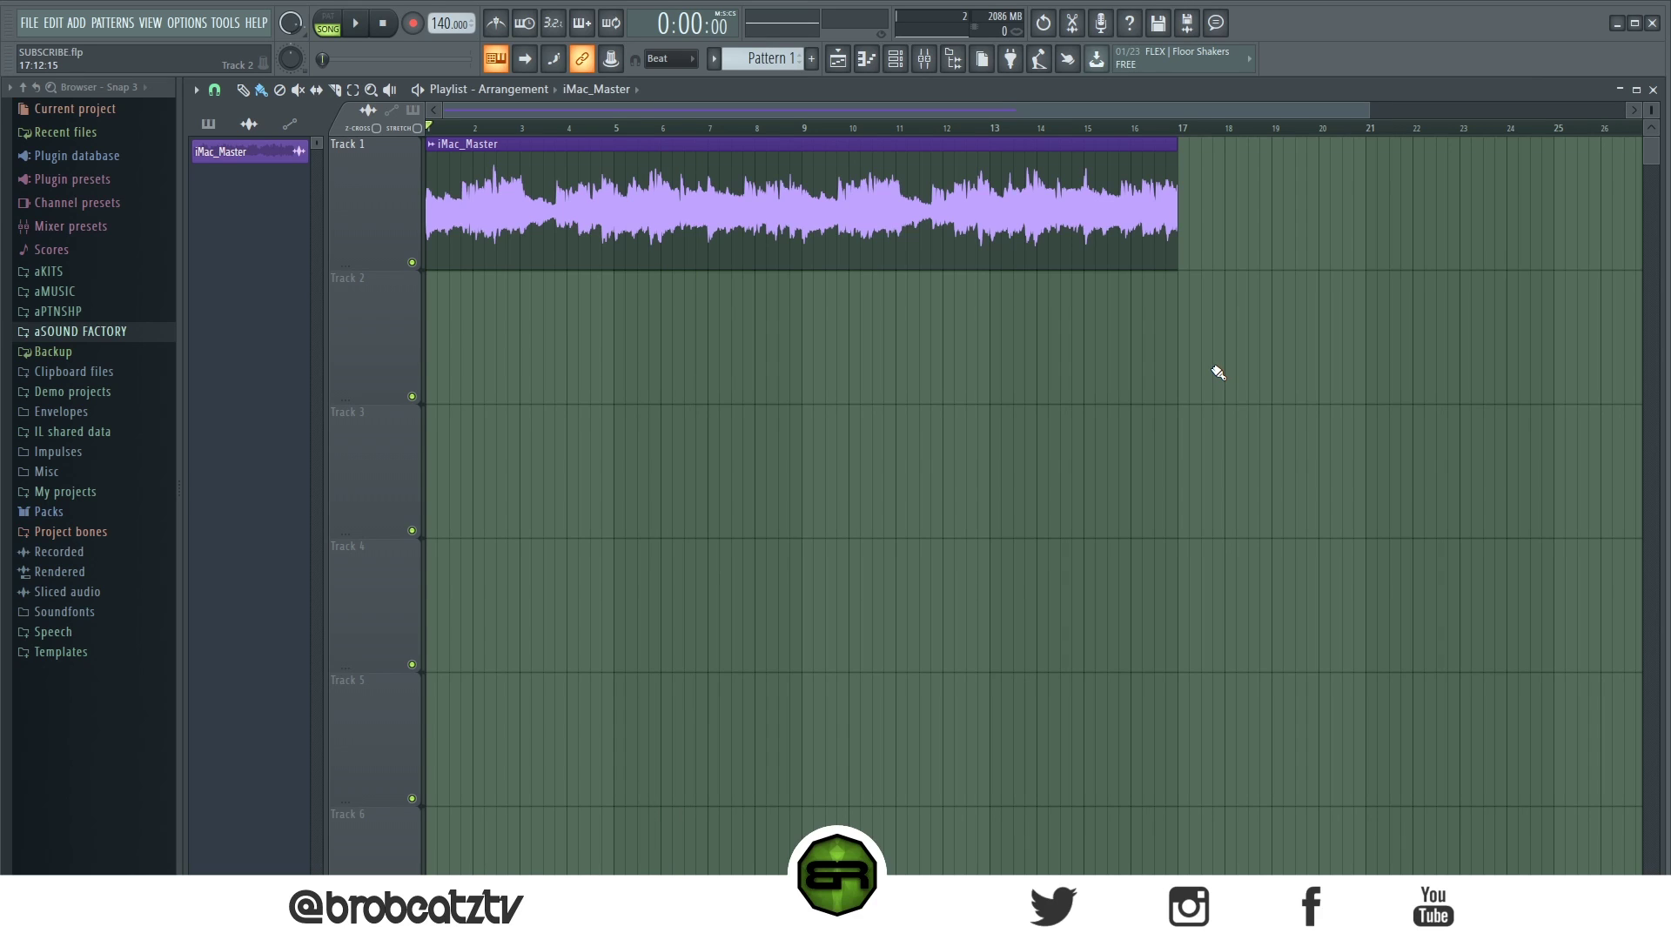
double_click(853, 253)
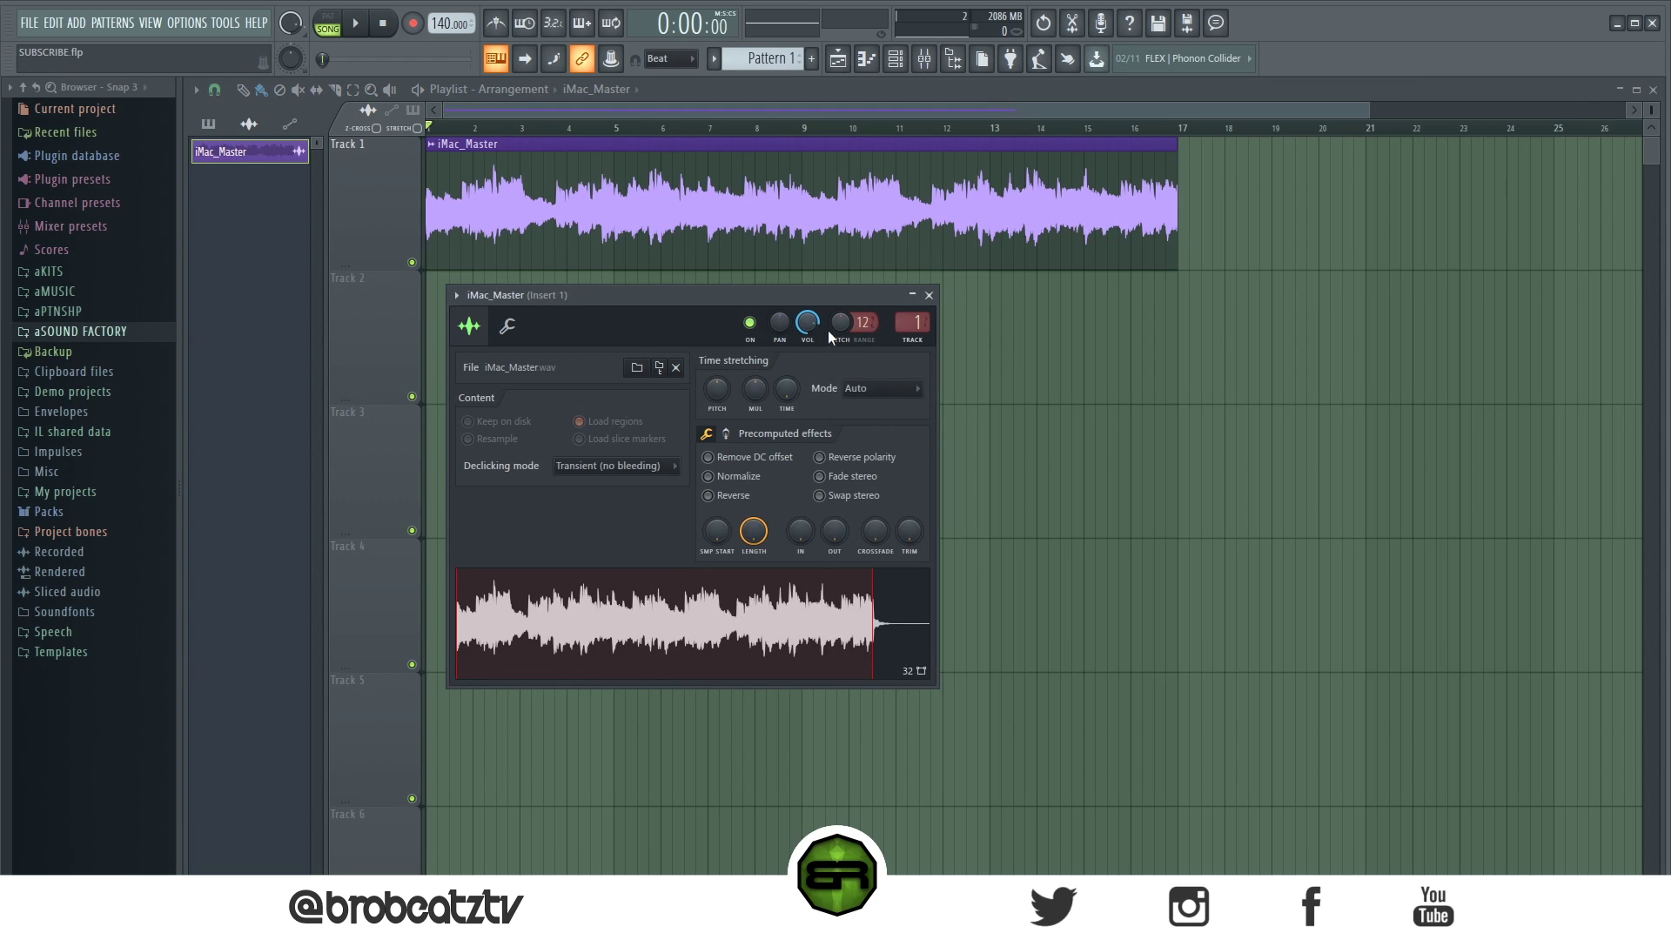
scroll(841, 324, down, 5)
key(space)
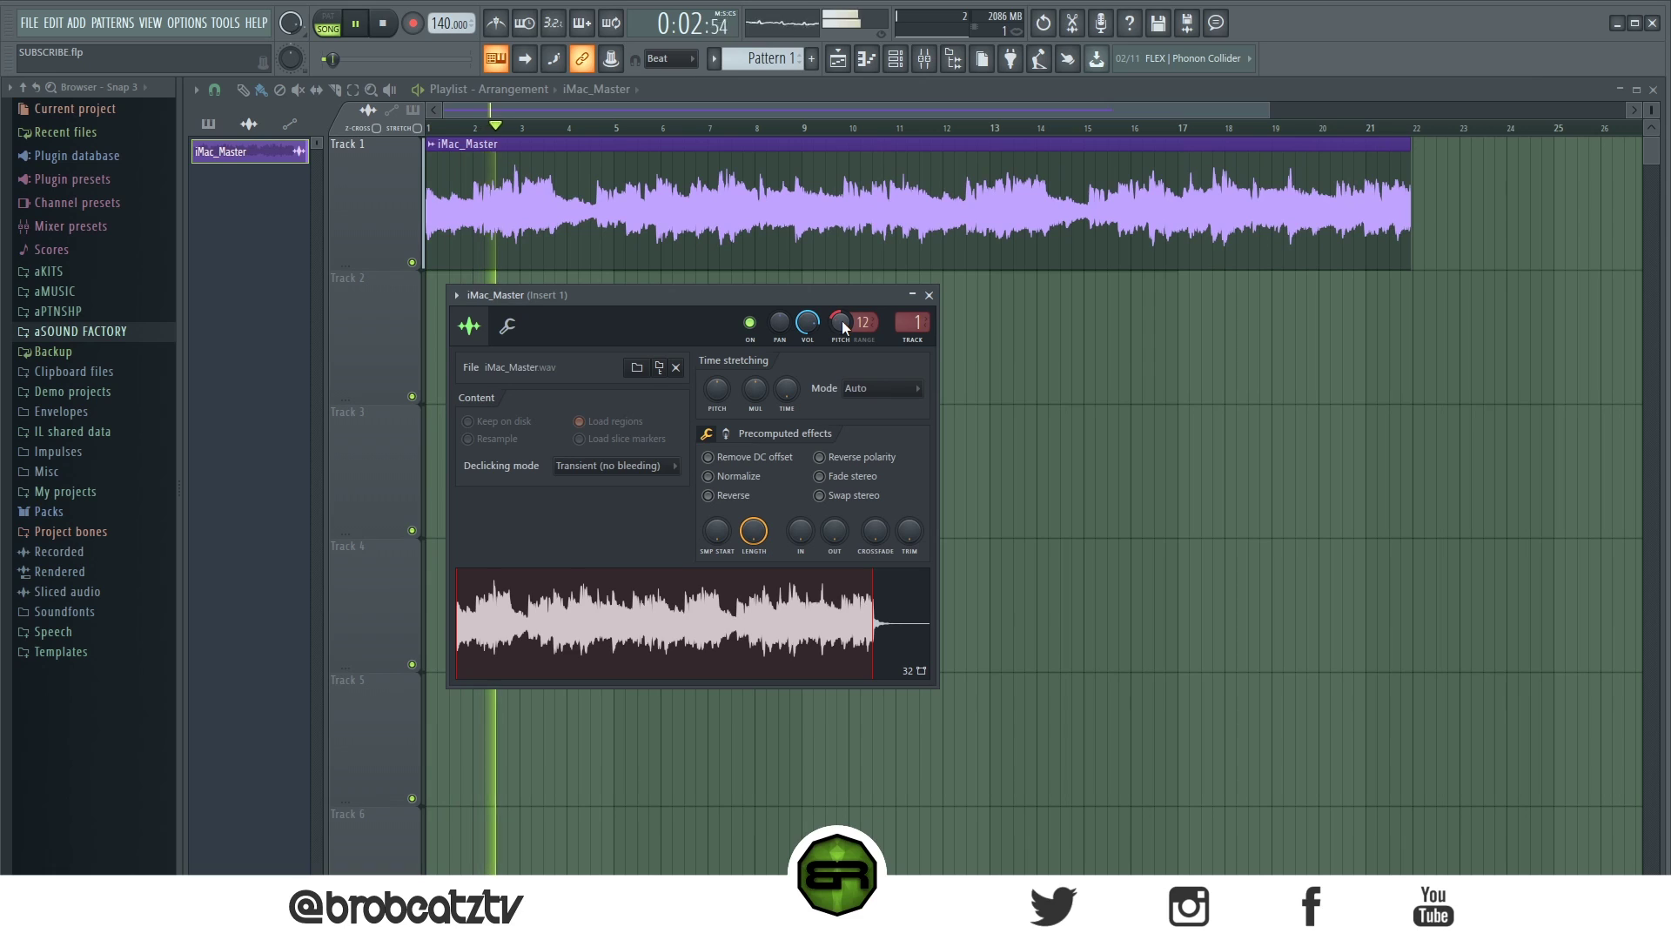
- Reset the iMac_Master sample's channel pitch to its default and stop playback
right_click(838, 331)
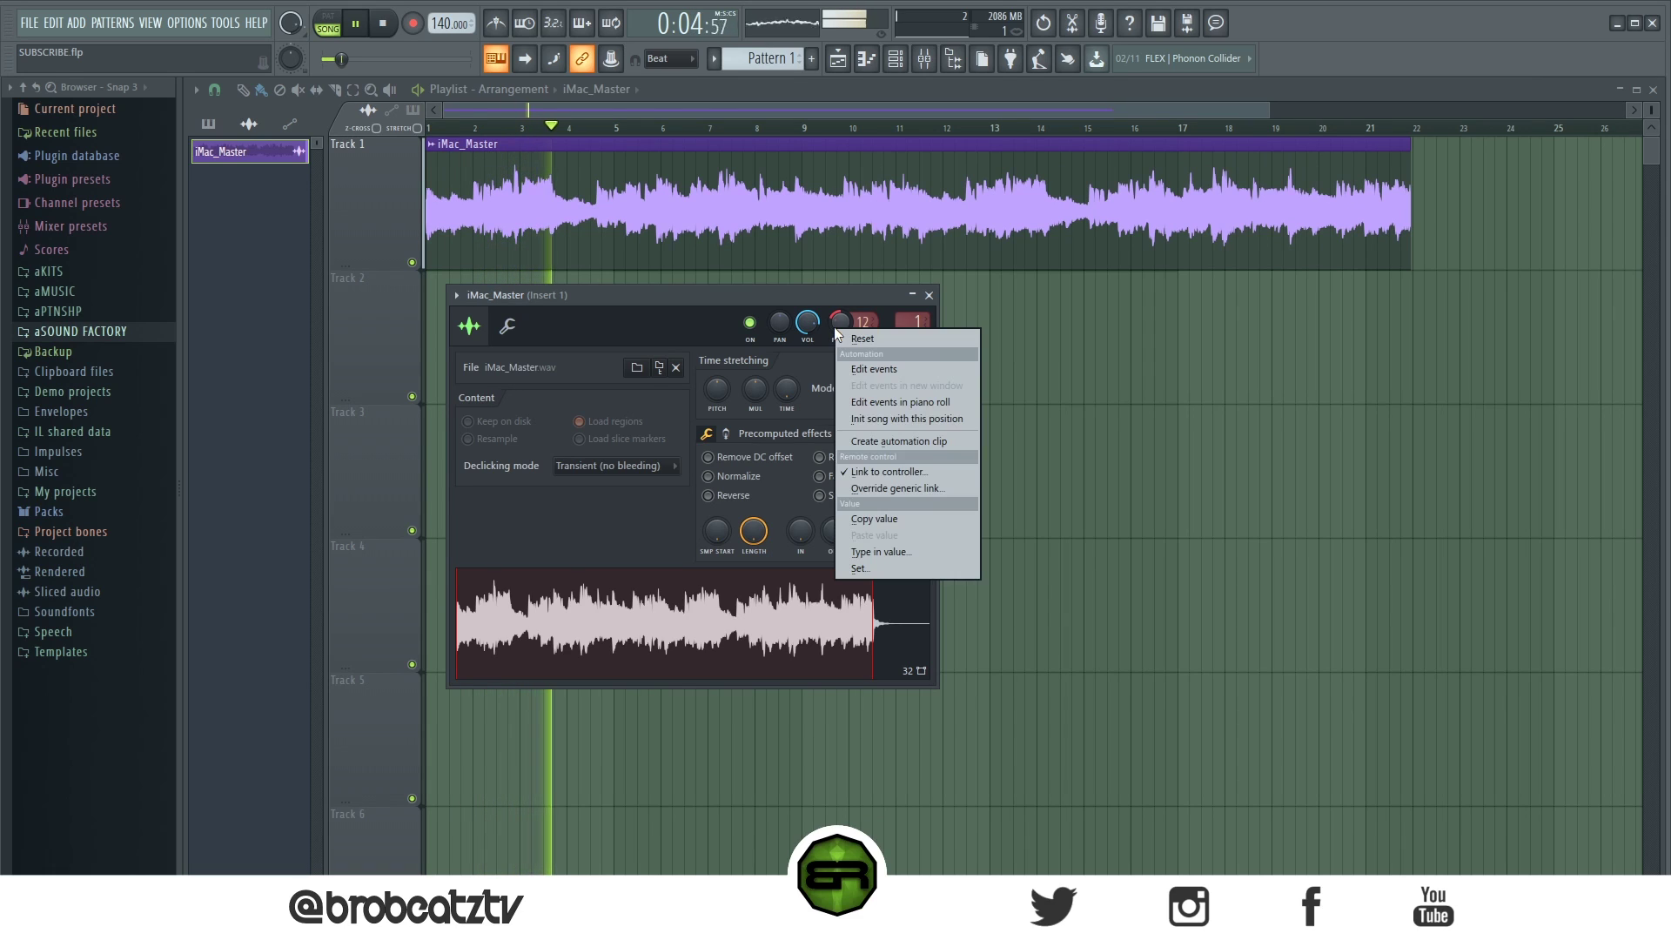
click(851, 338)
key(space)
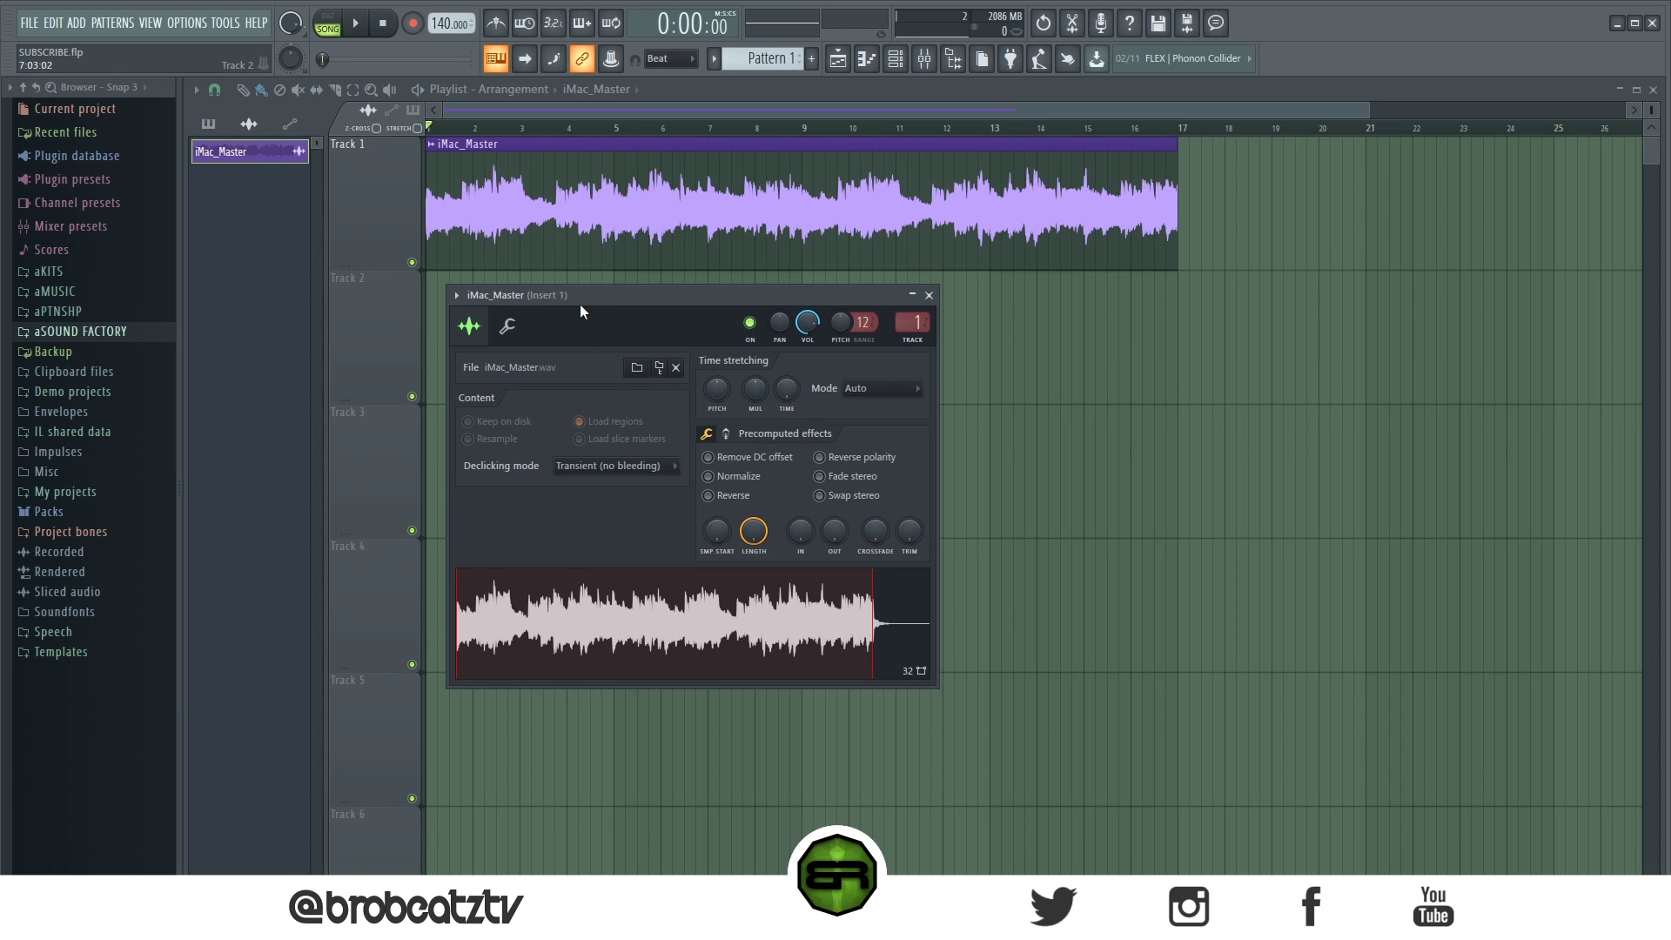
- Raise the iMac_Master sample's time-stretching pitch and play part of the song to hear the result
drag(570, 300, 686, 312)
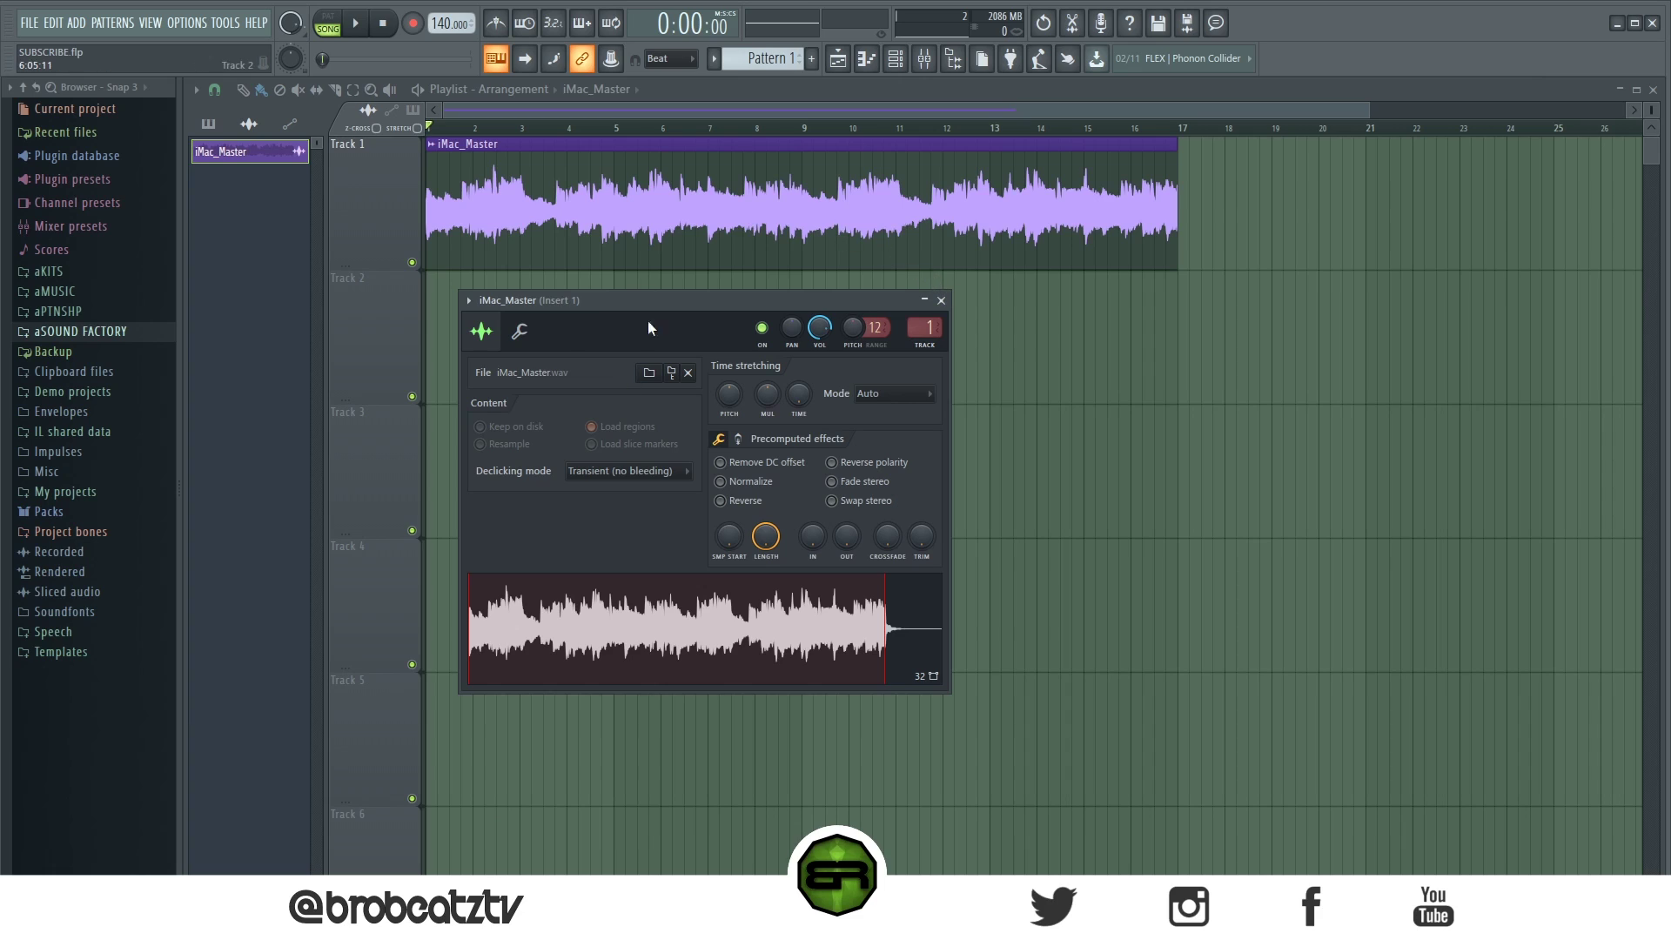
drag(600, 300, 590, 299)
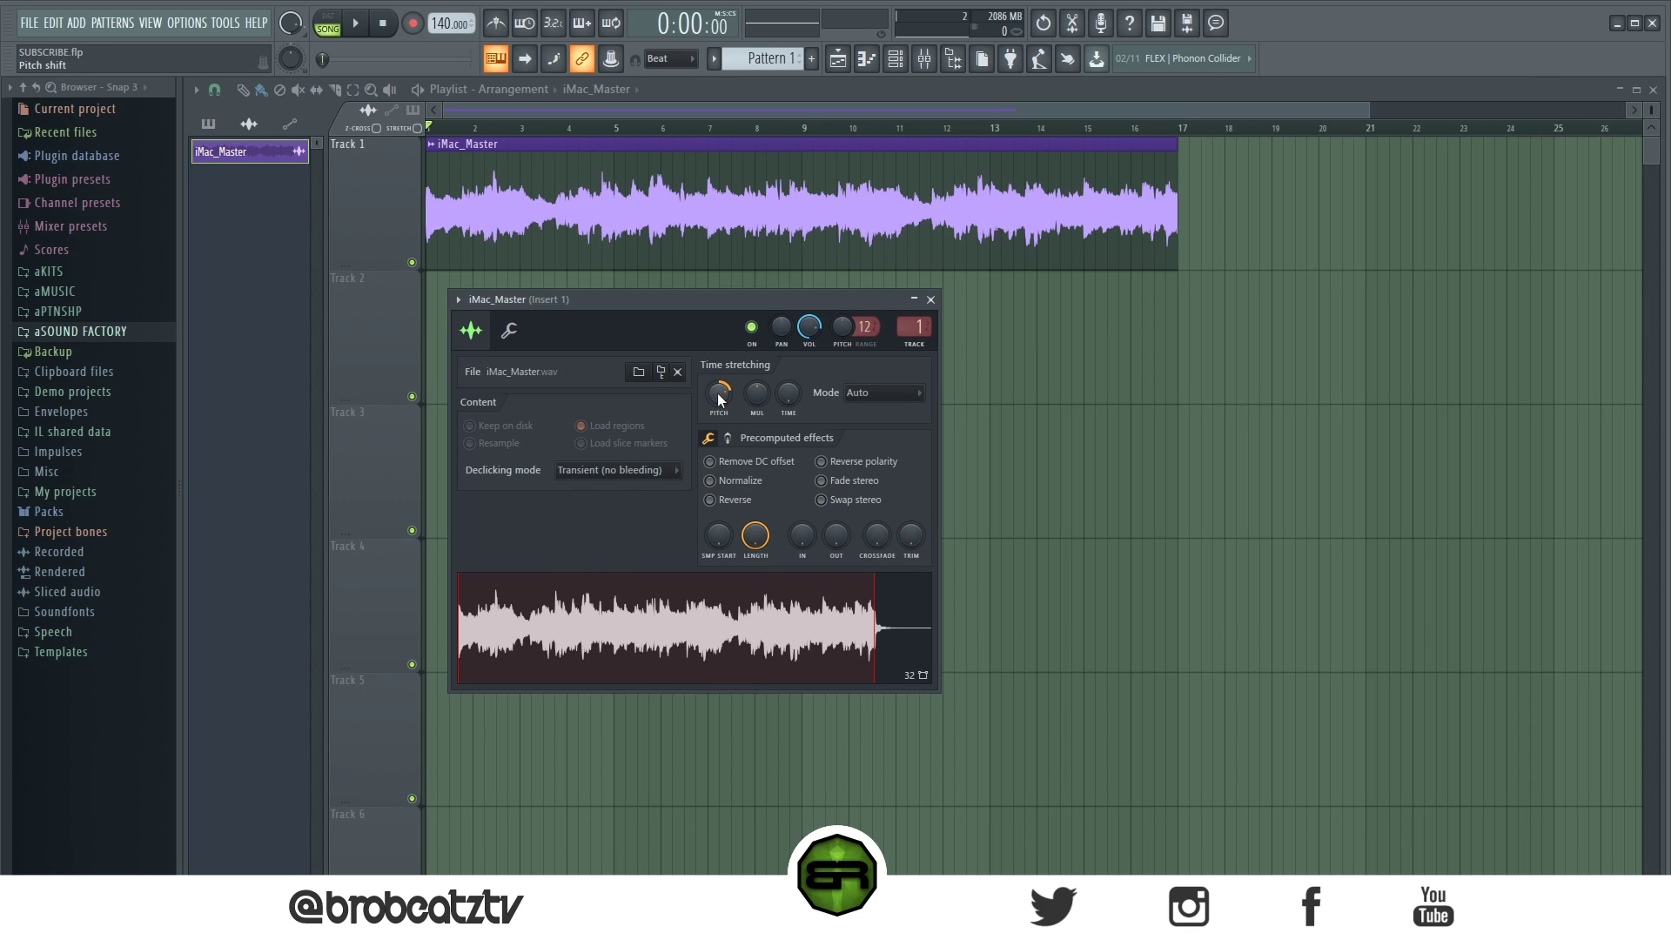
key(space)
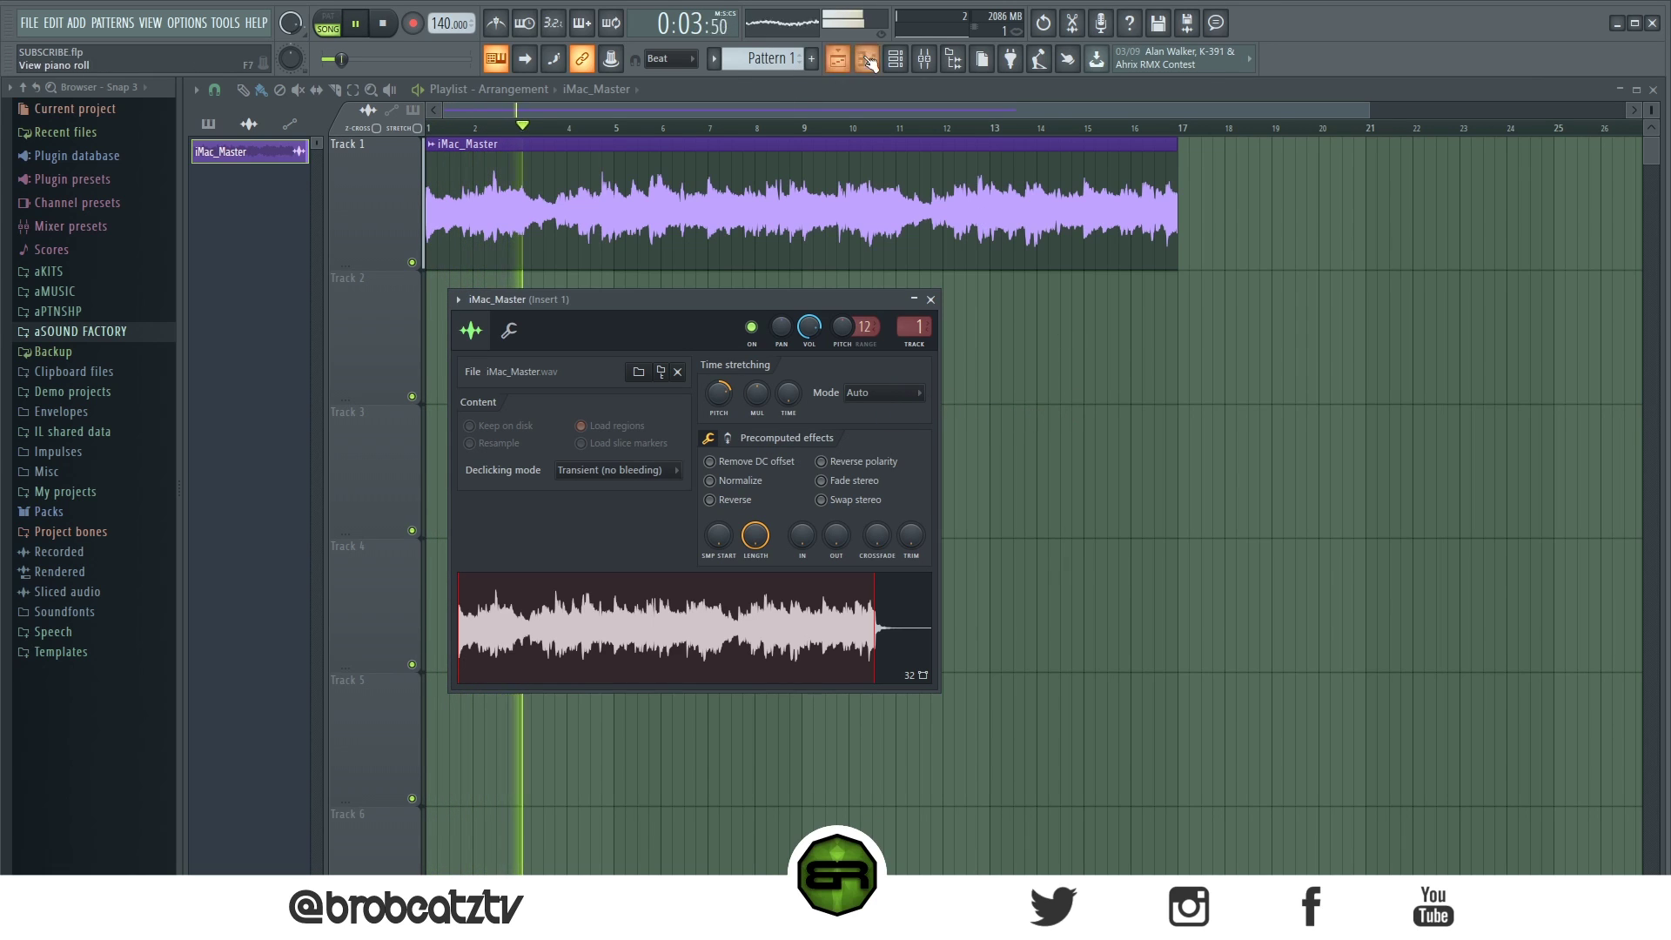
key(space)
- Open the Keyscape channel's piano roll and place an eight-bar D4 note at bar 1
click(897, 60)
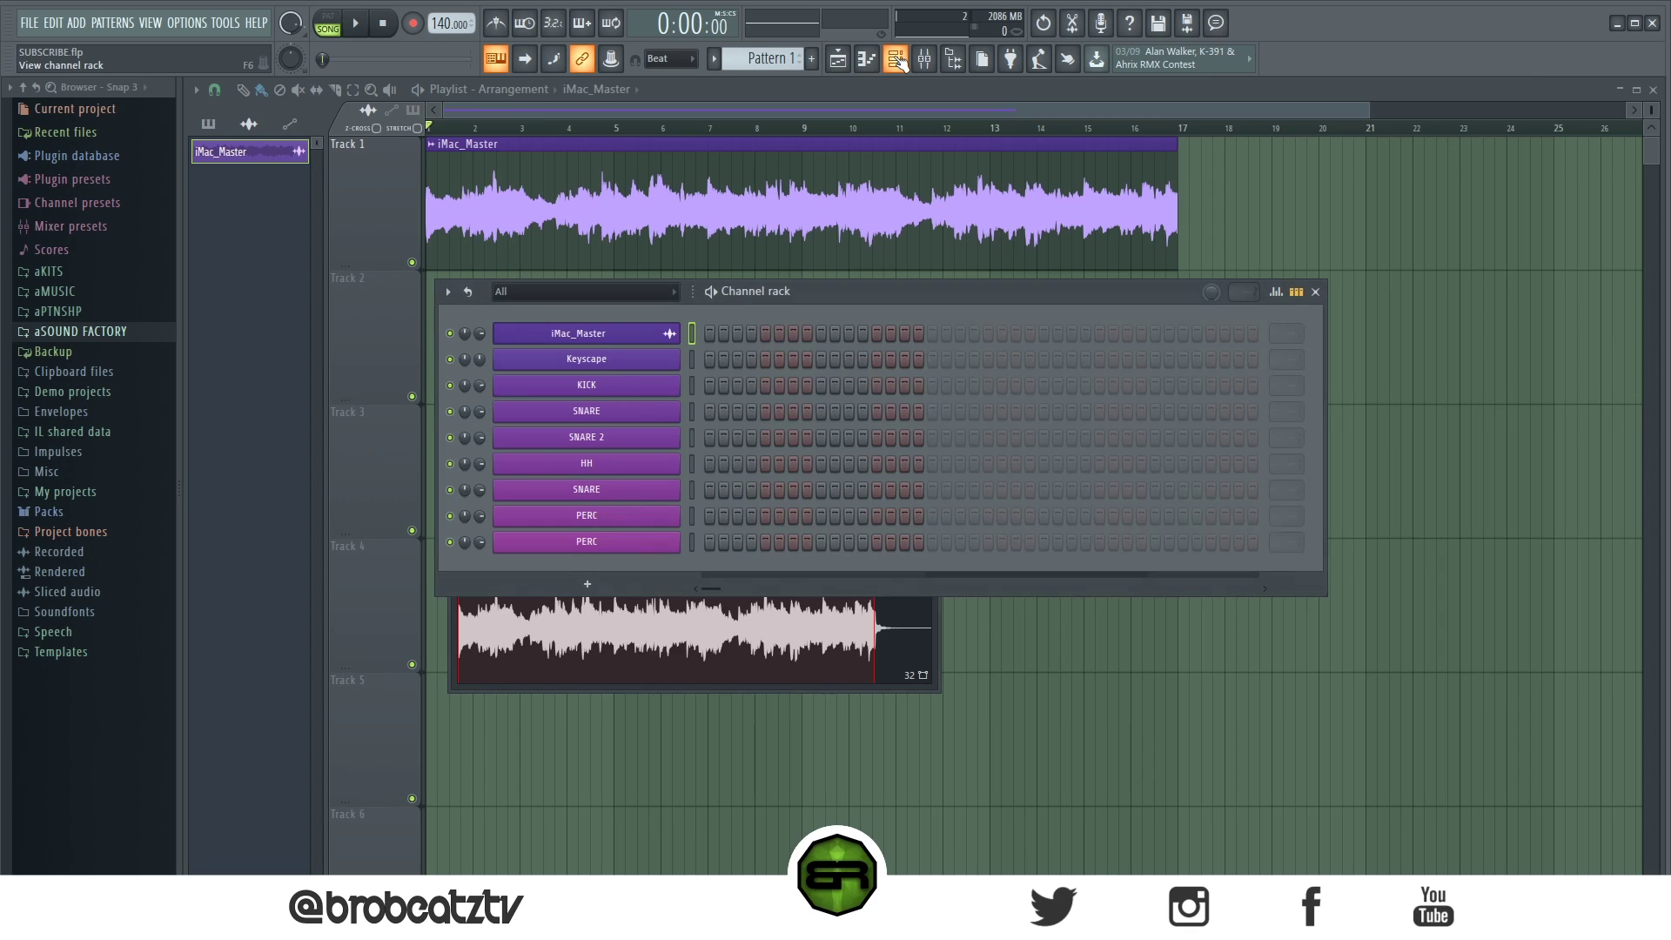
right_click(641, 360)
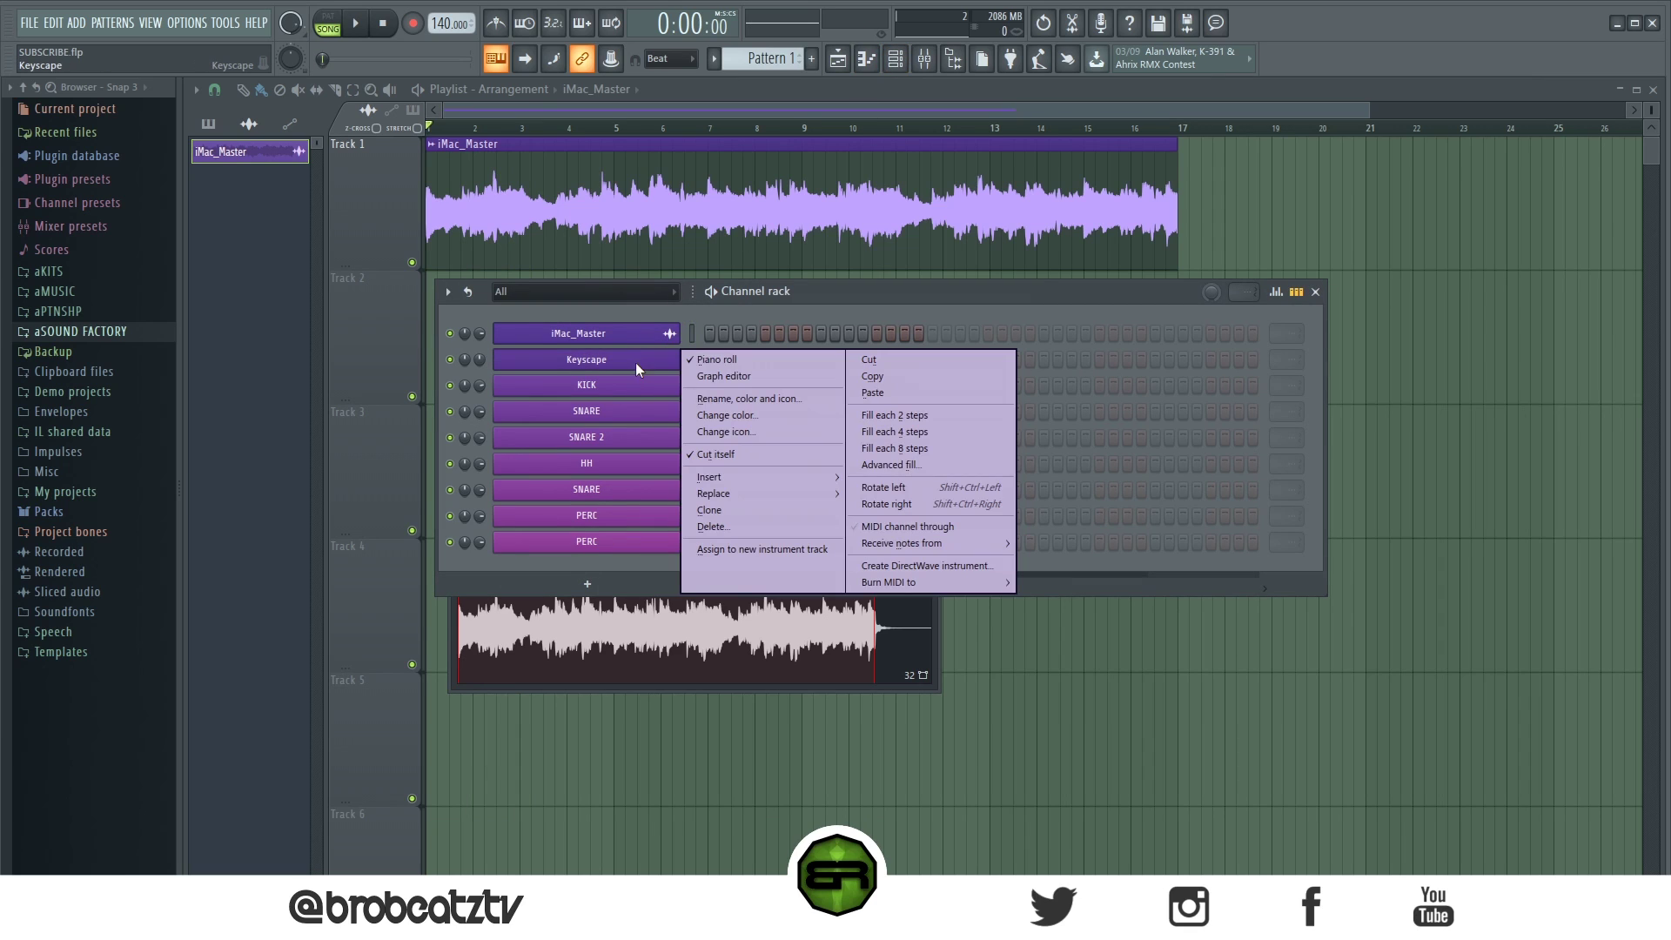
click(724, 357)
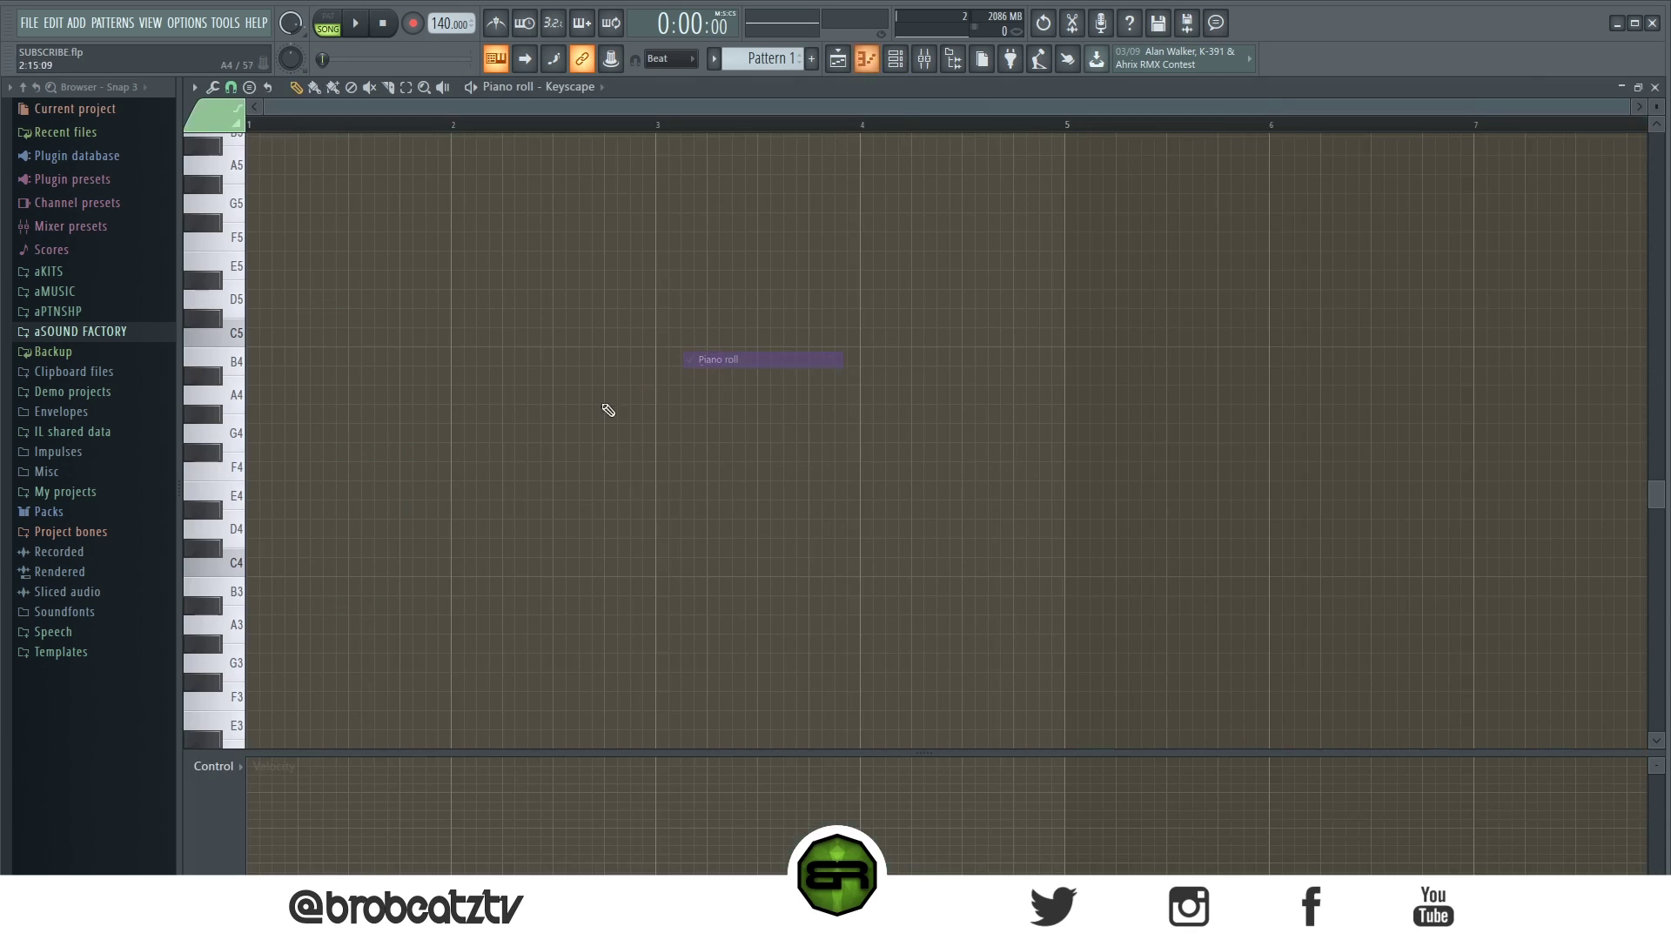
click(266, 528)
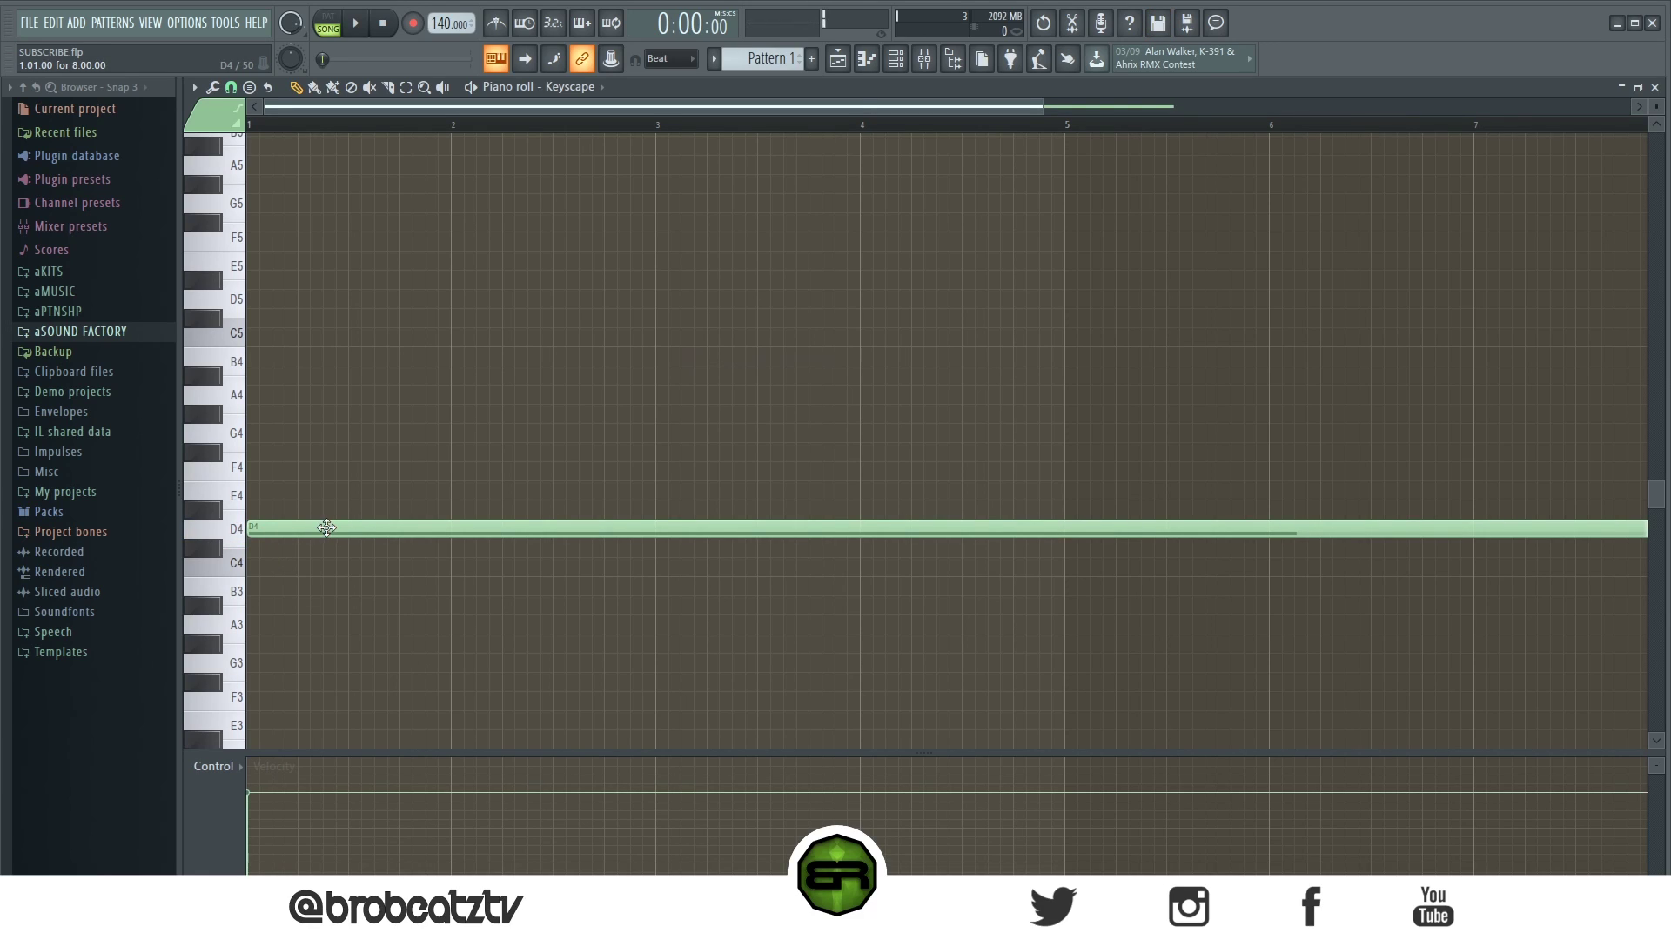
- Transpose the long note to G4 and down an octave to G3, and remove it from the piano roll
key(ctrl+a)
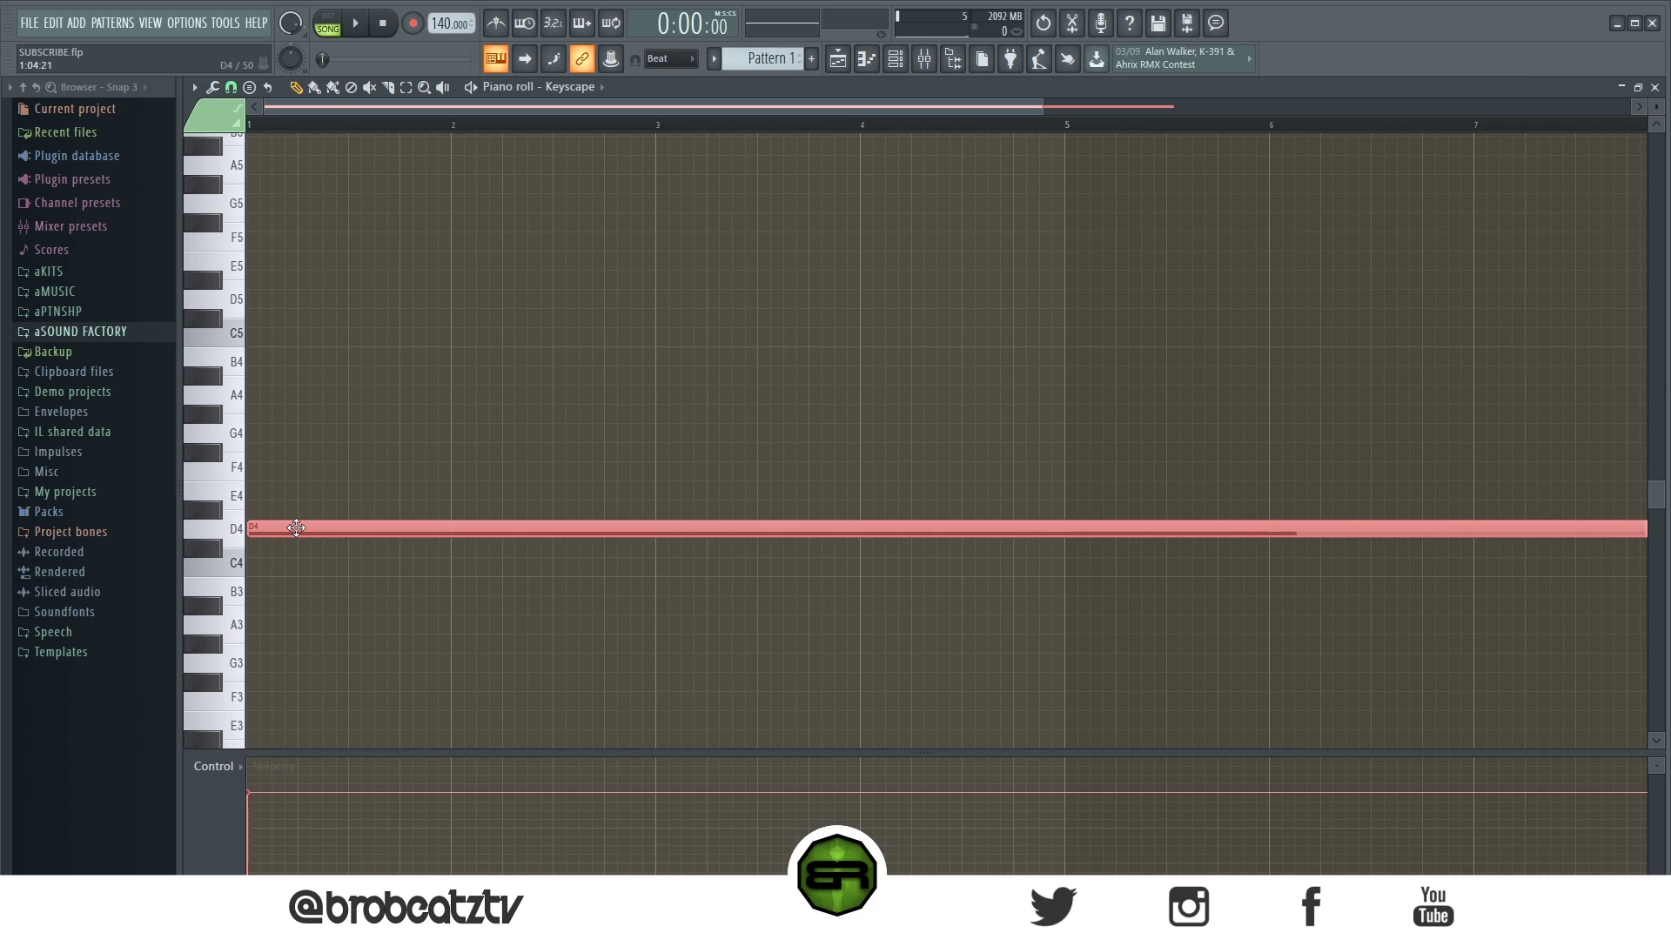
drag(277, 528, 270, 432)
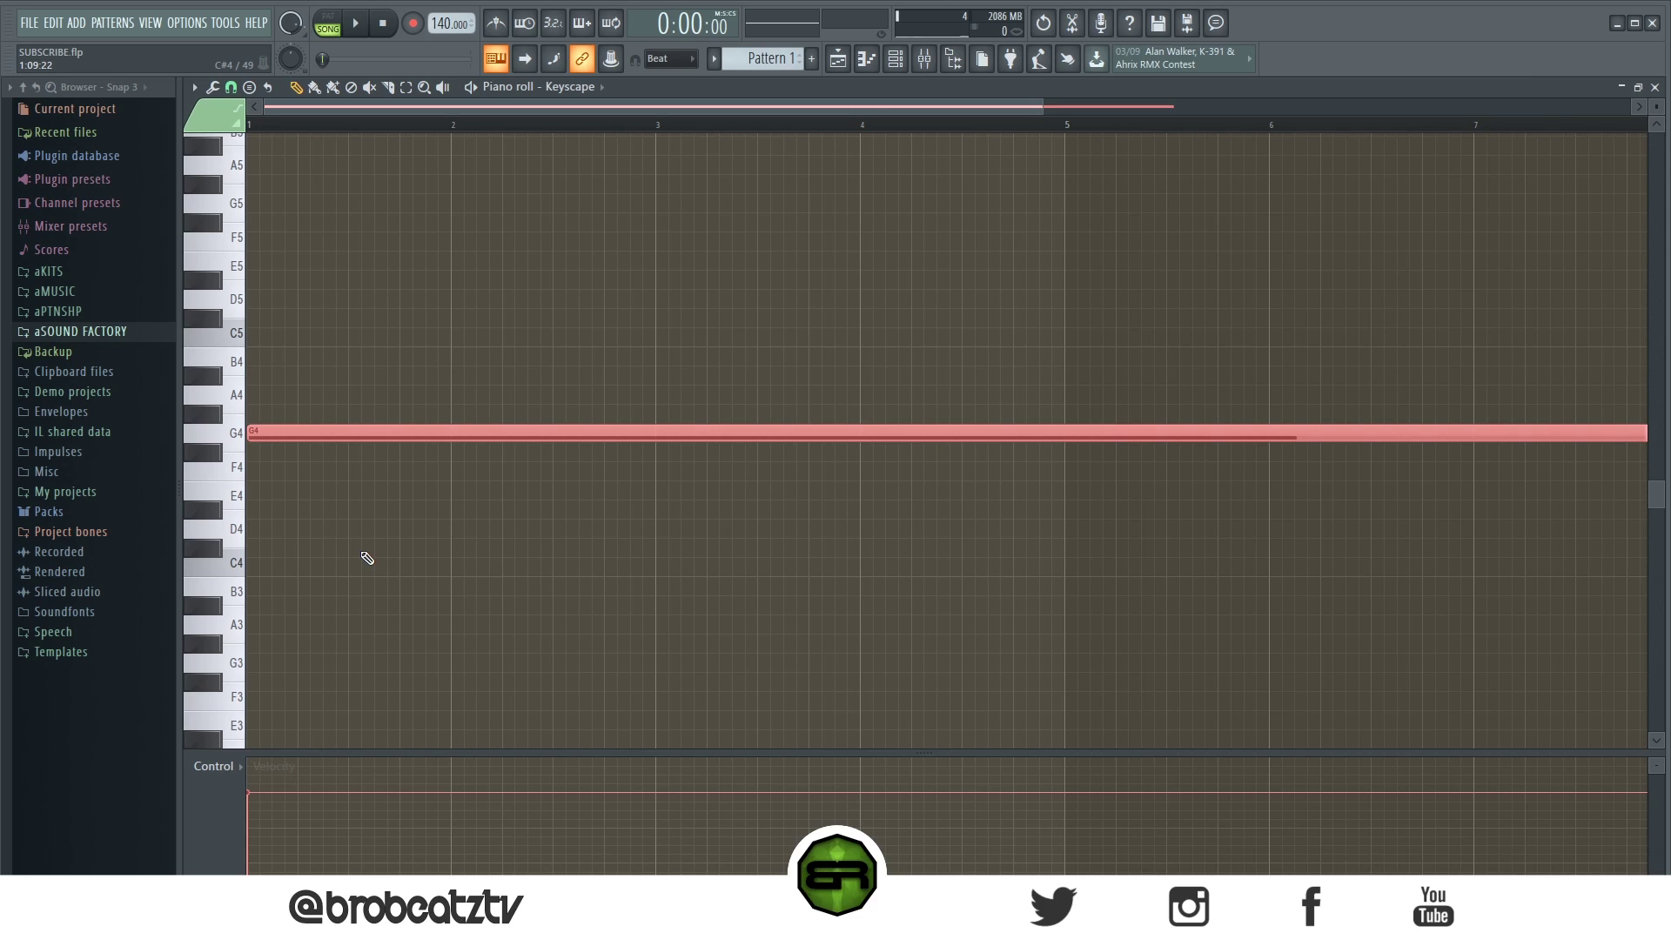
key(ctrl+Down)
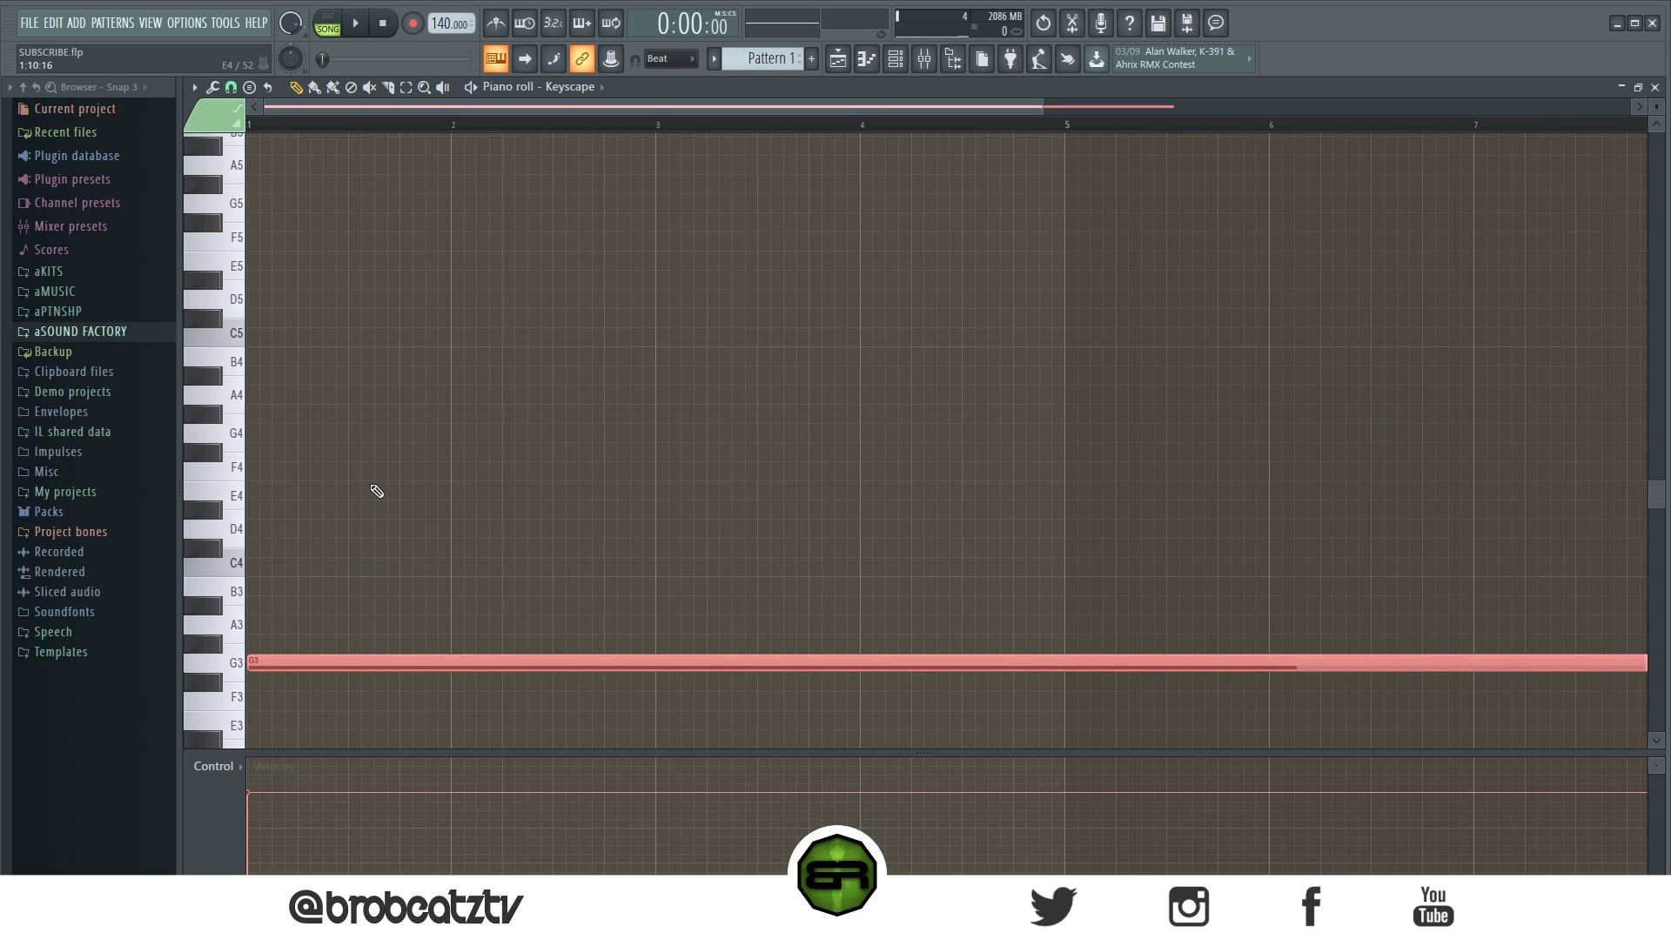
scroll(300, 585, down, 2)
scroll(280, 514, down, 2)
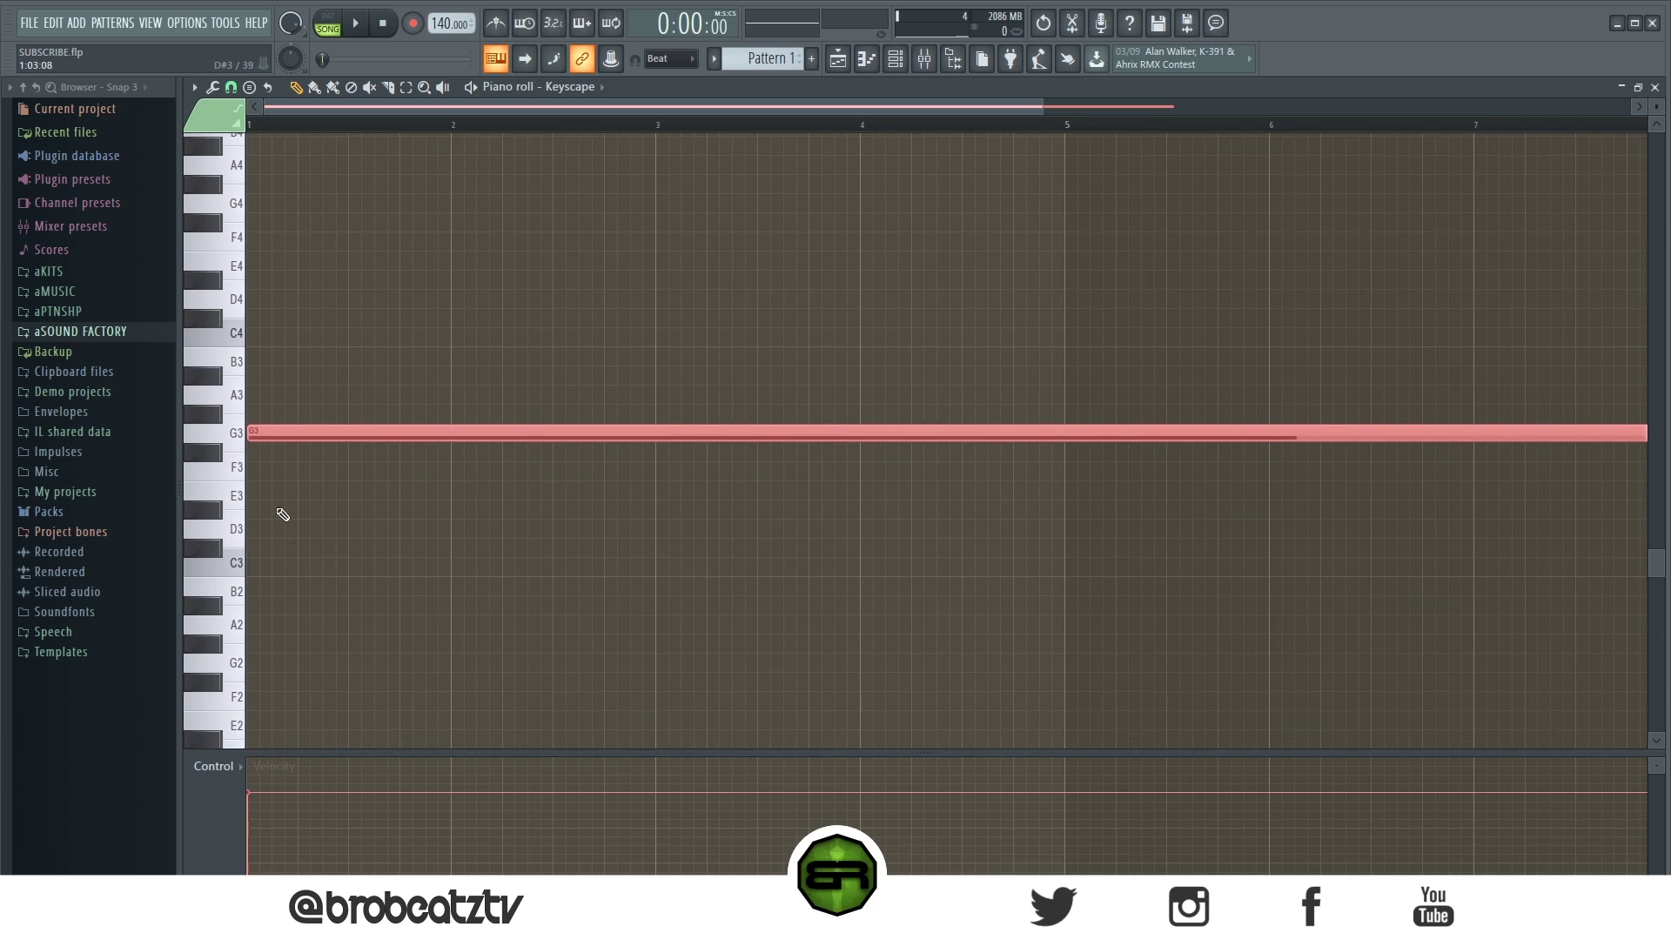
scroll(366, 636, up, 5)
right_click(487, 665)
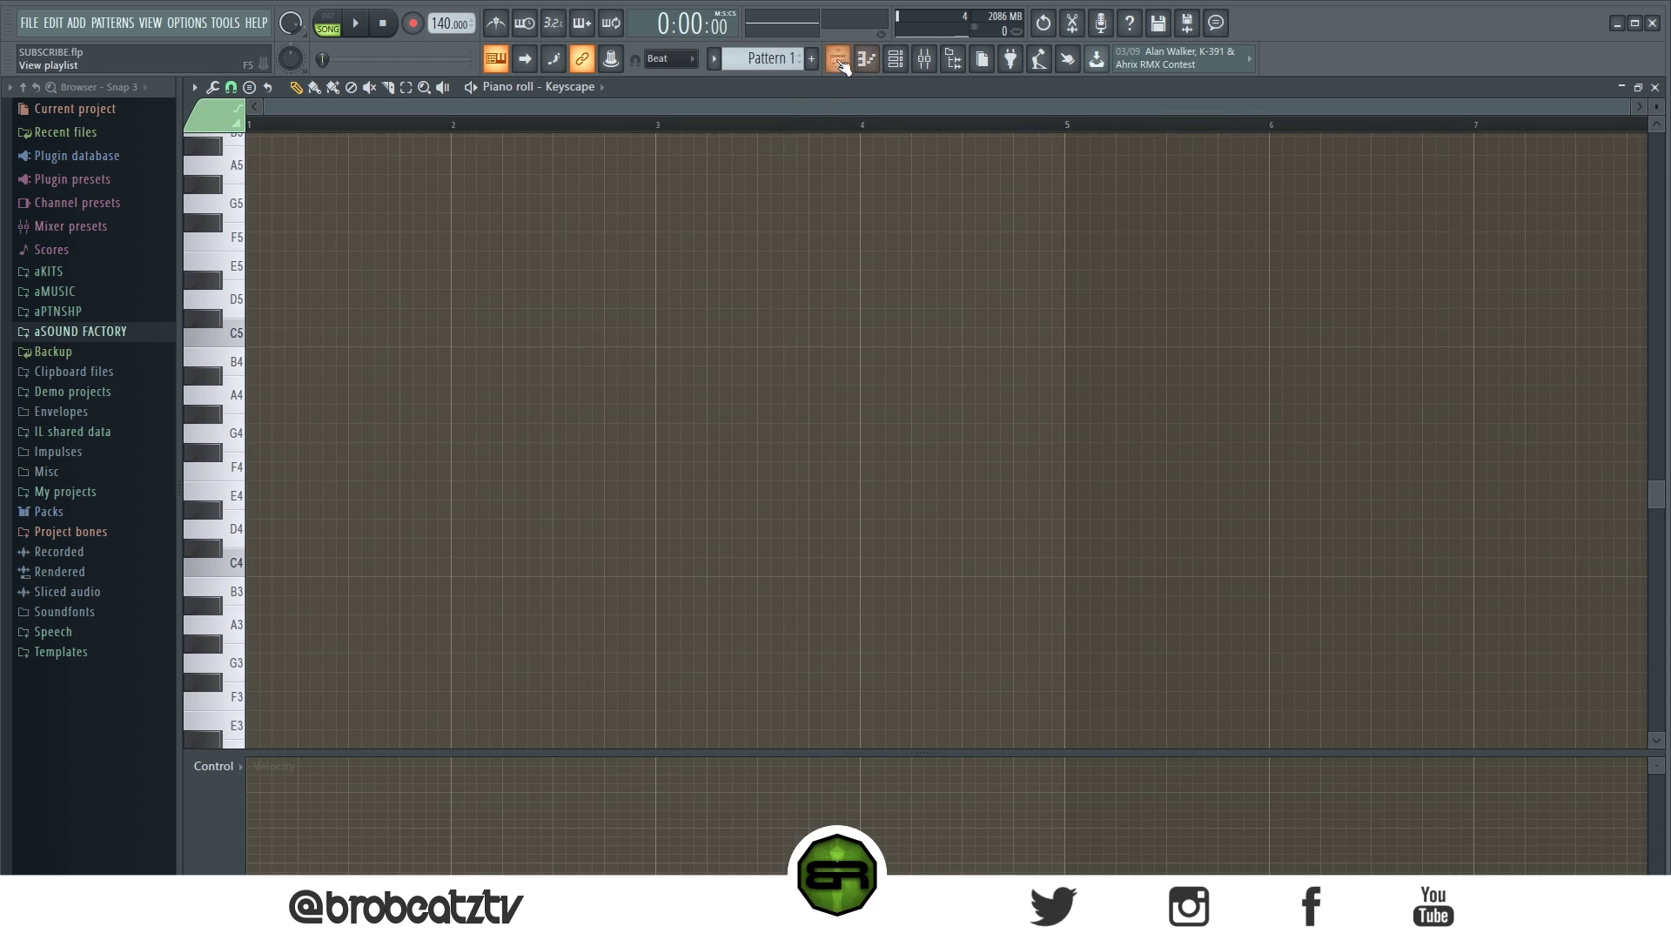
- Return to the playlist and close the channel rack
key(F5)
key(F6)
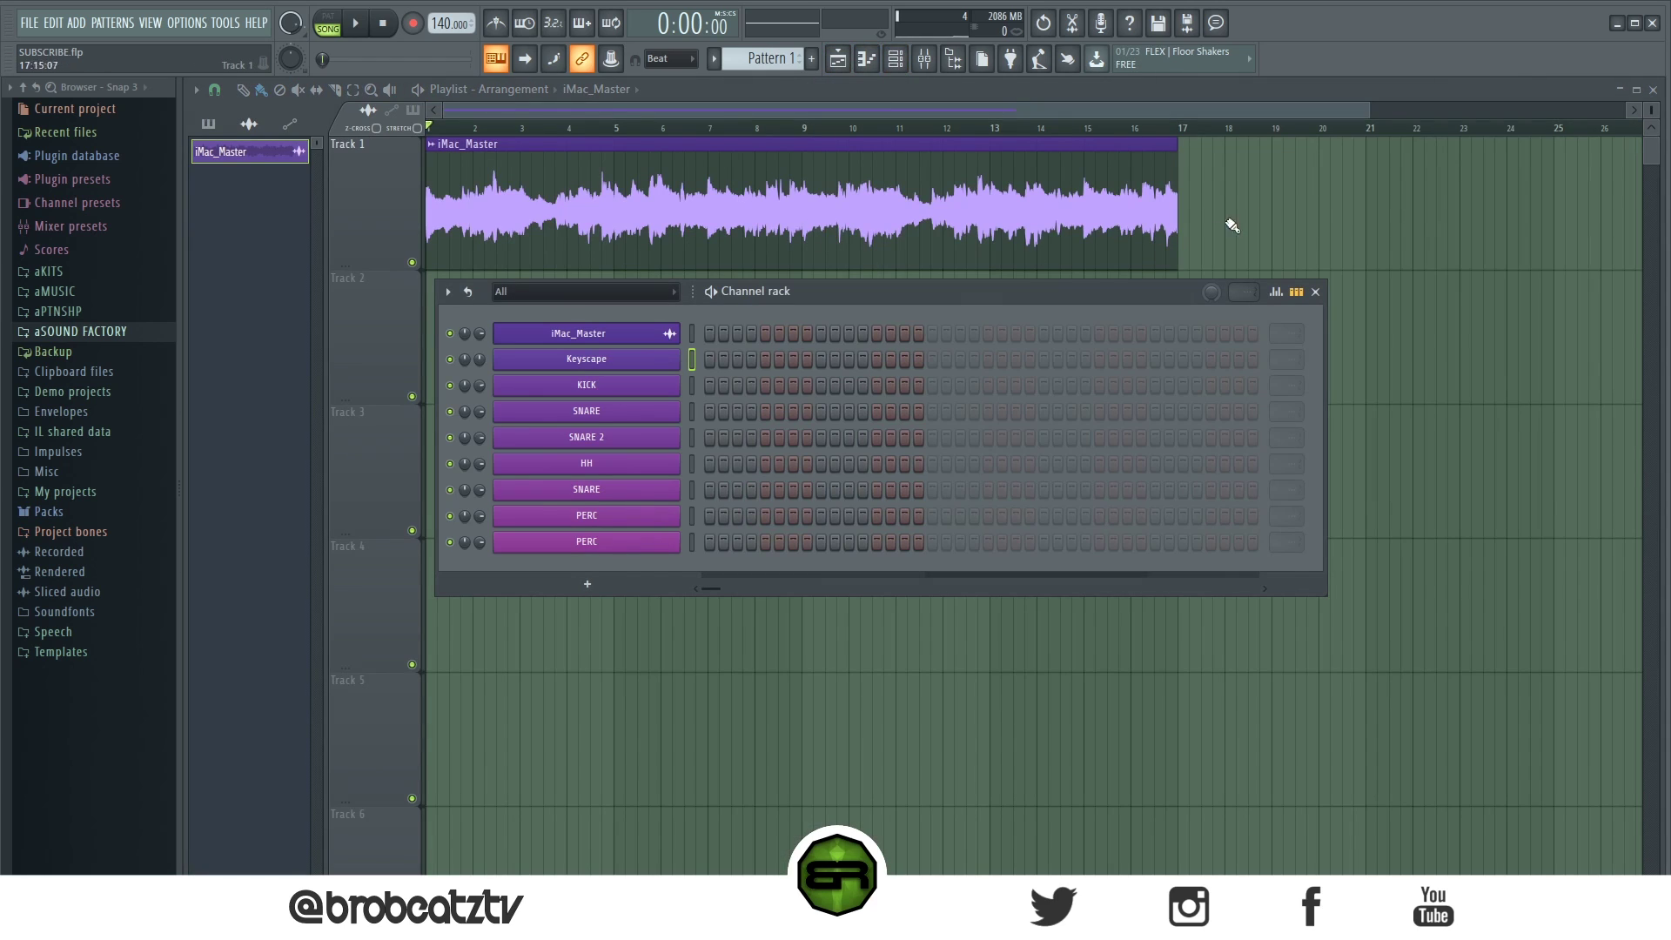
key(F6)
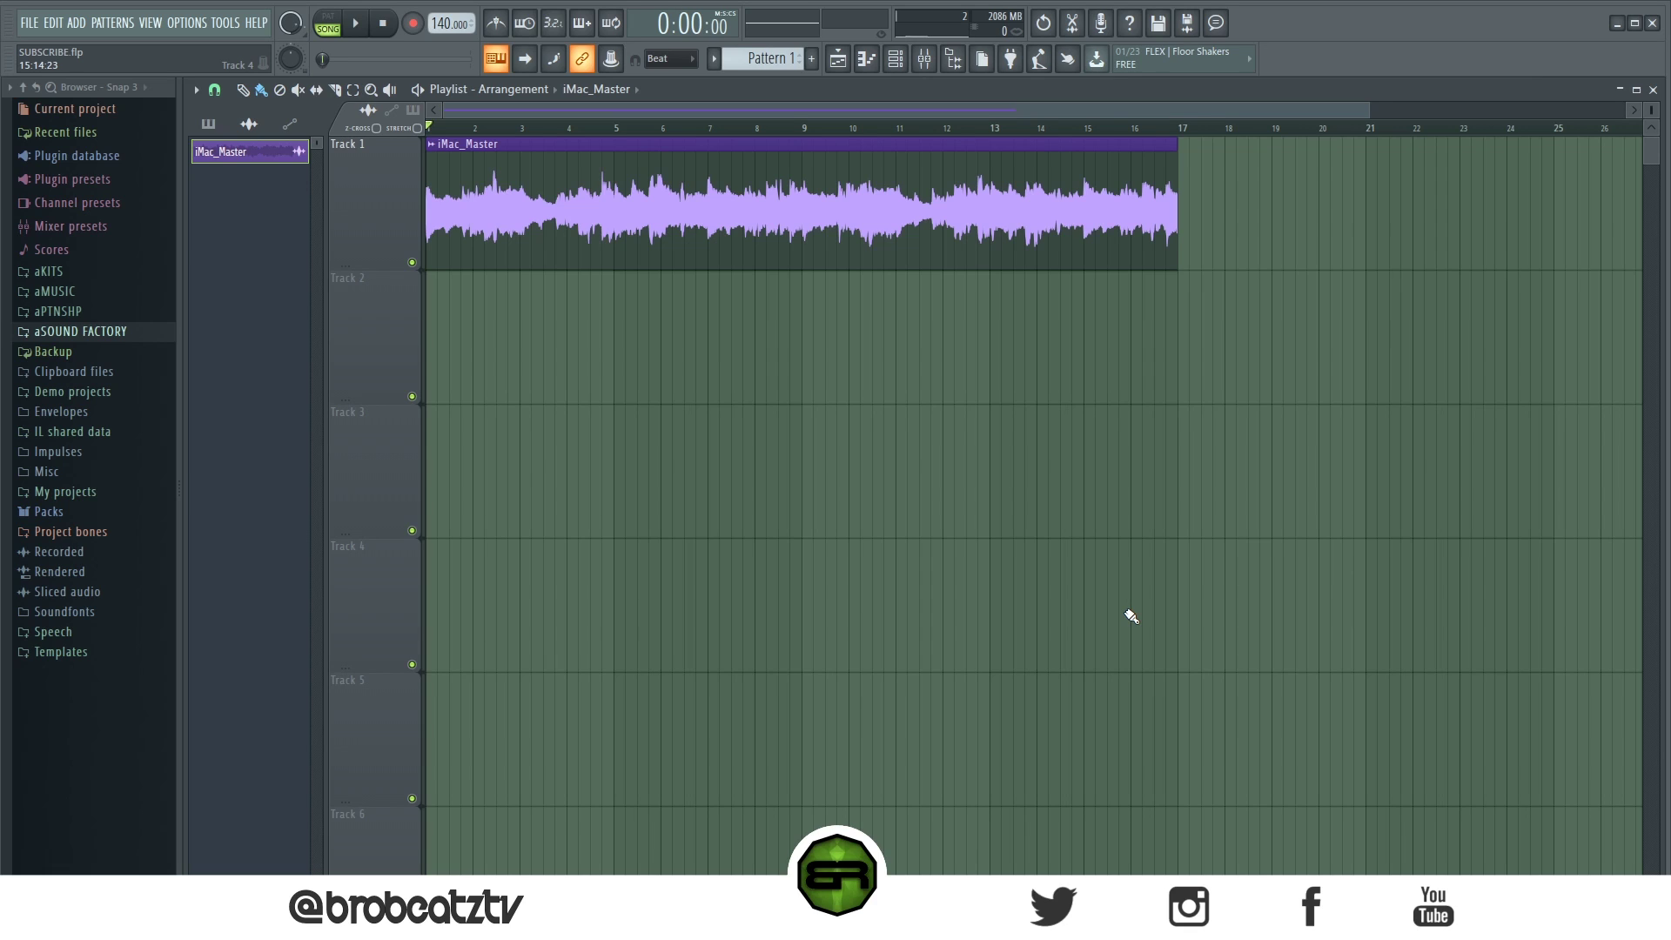
click(895, 58)
right_click(670, 338)
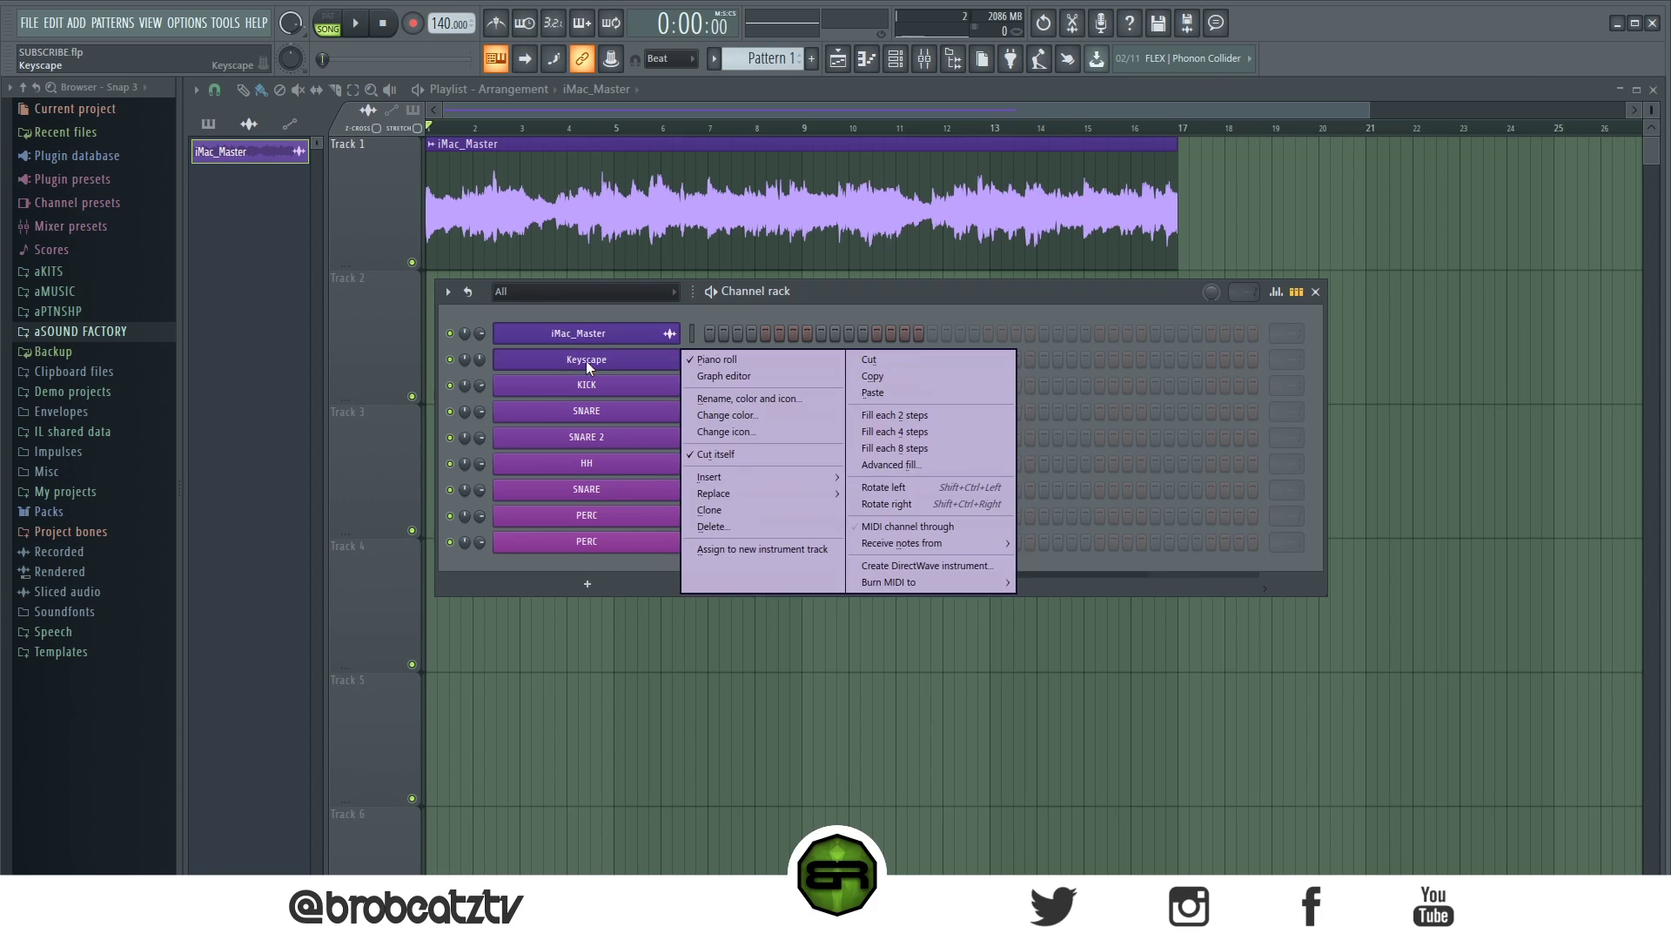
click(668, 358)
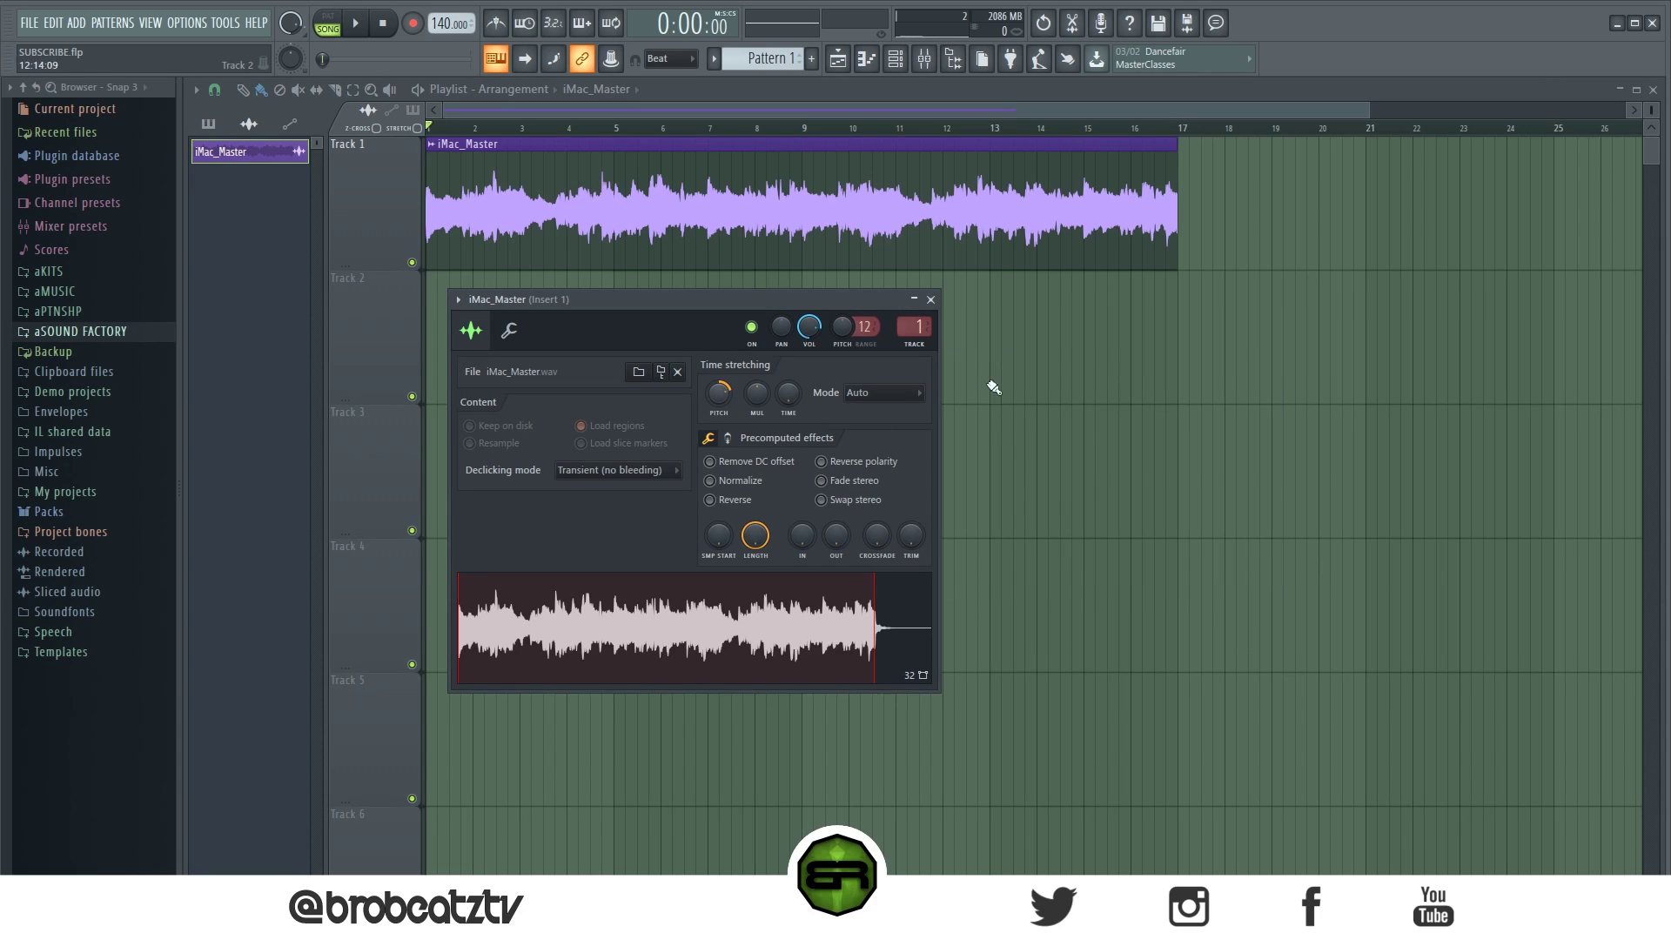
click(930, 300)
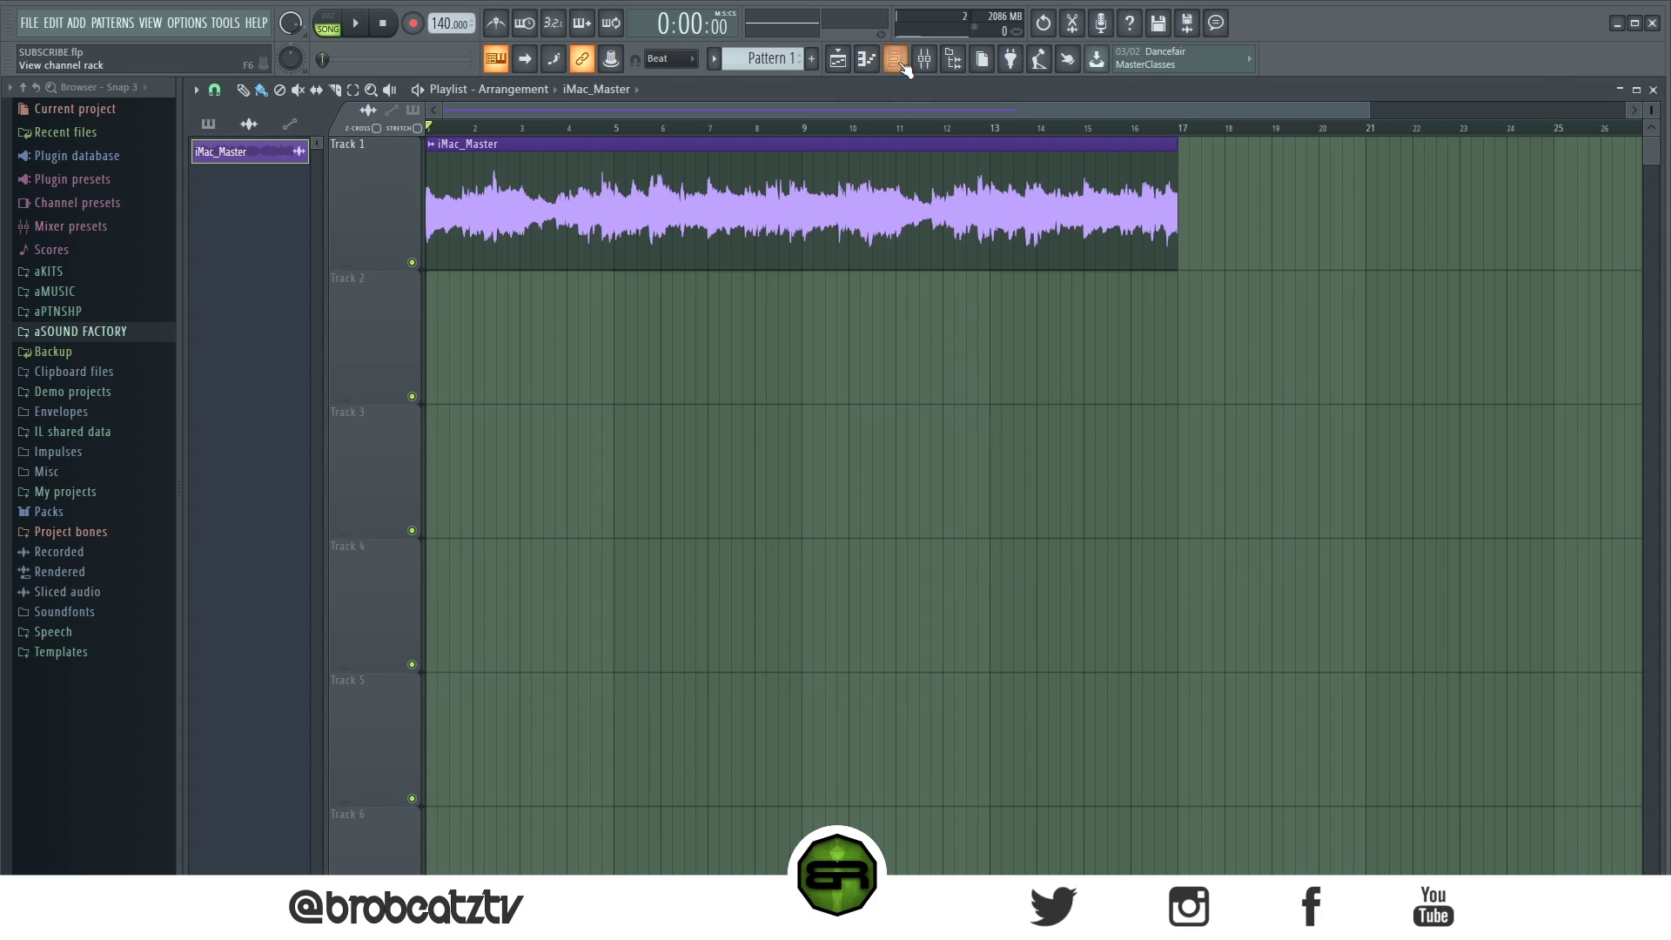
- Show the channel rack and open the piano roll for the Keyscape channel
key(F6)
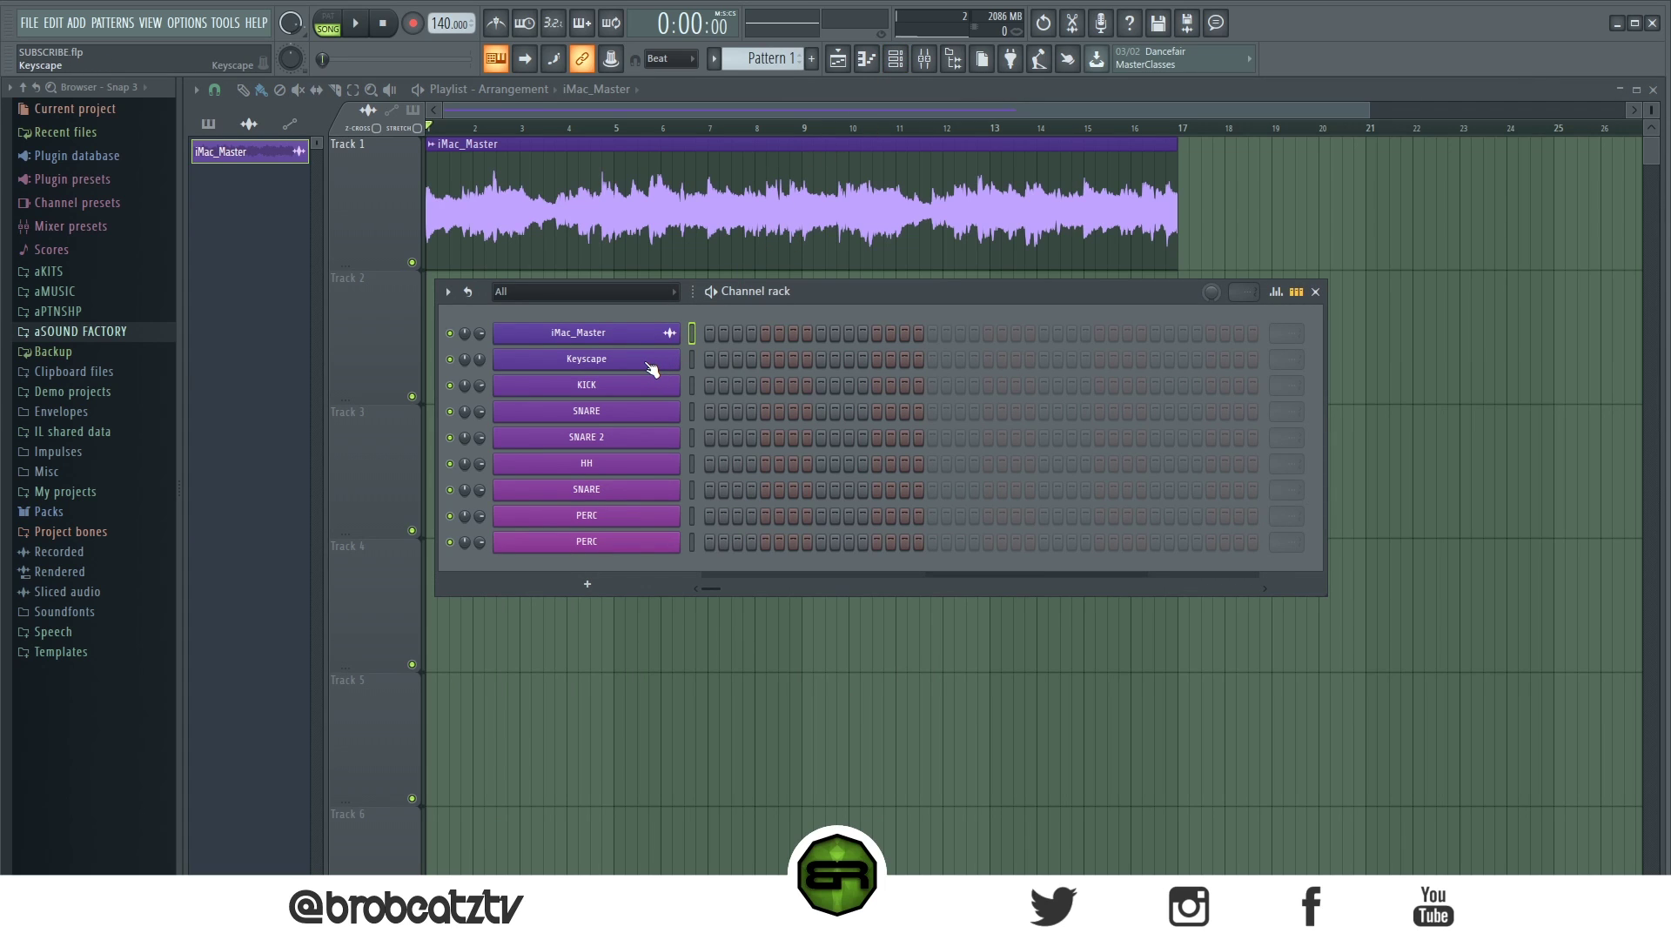
right_click(618, 362)
click(669, 362)
right_click(635, 365)
click(653, 362)
right_click(722, 364)
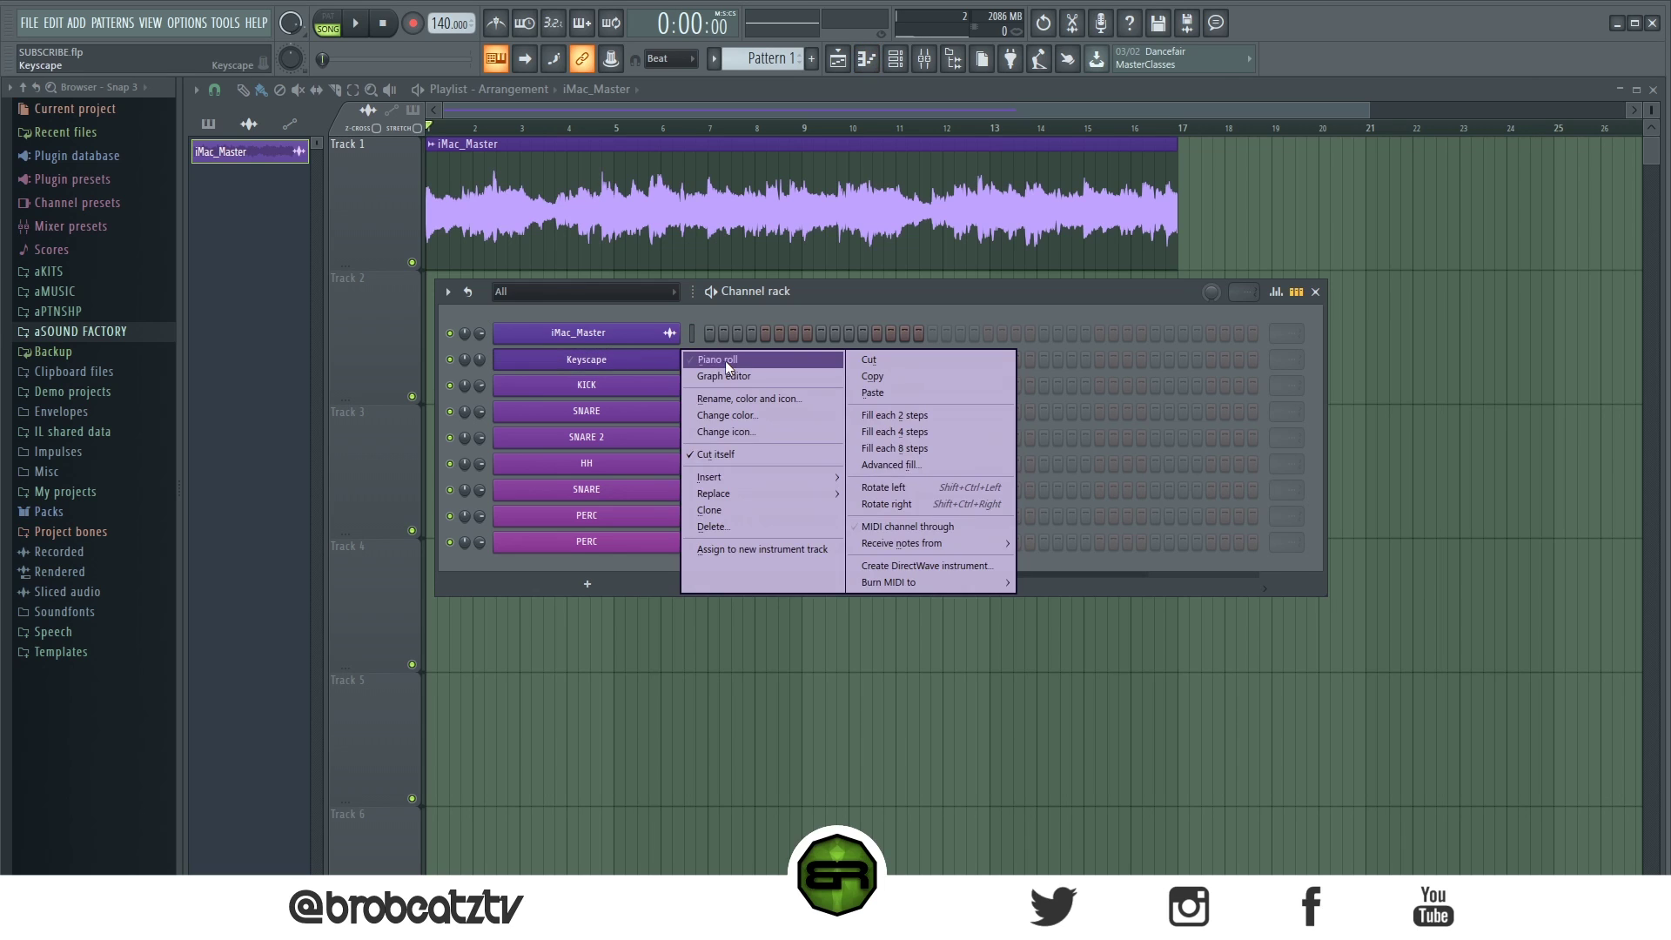
click(729, 360)
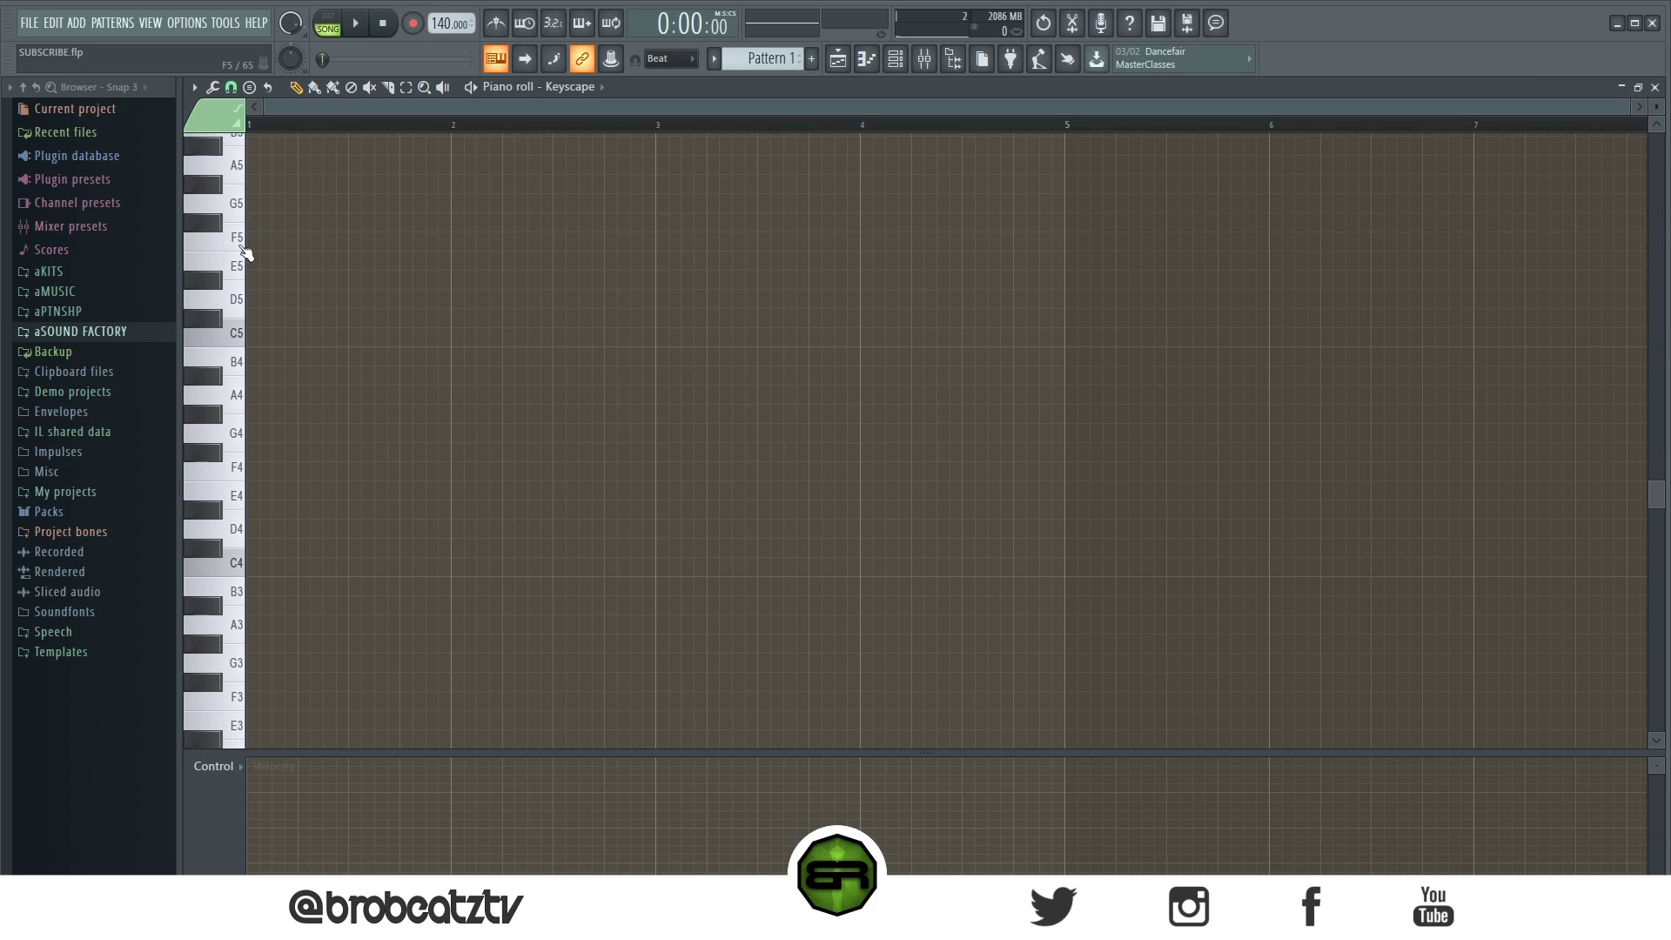
- Play the song while auditioning piano-roll keys from G5 down to C#5 to find the sample's root note
key(space)
click(237, 208)
drag(242, 211, 231, 298)
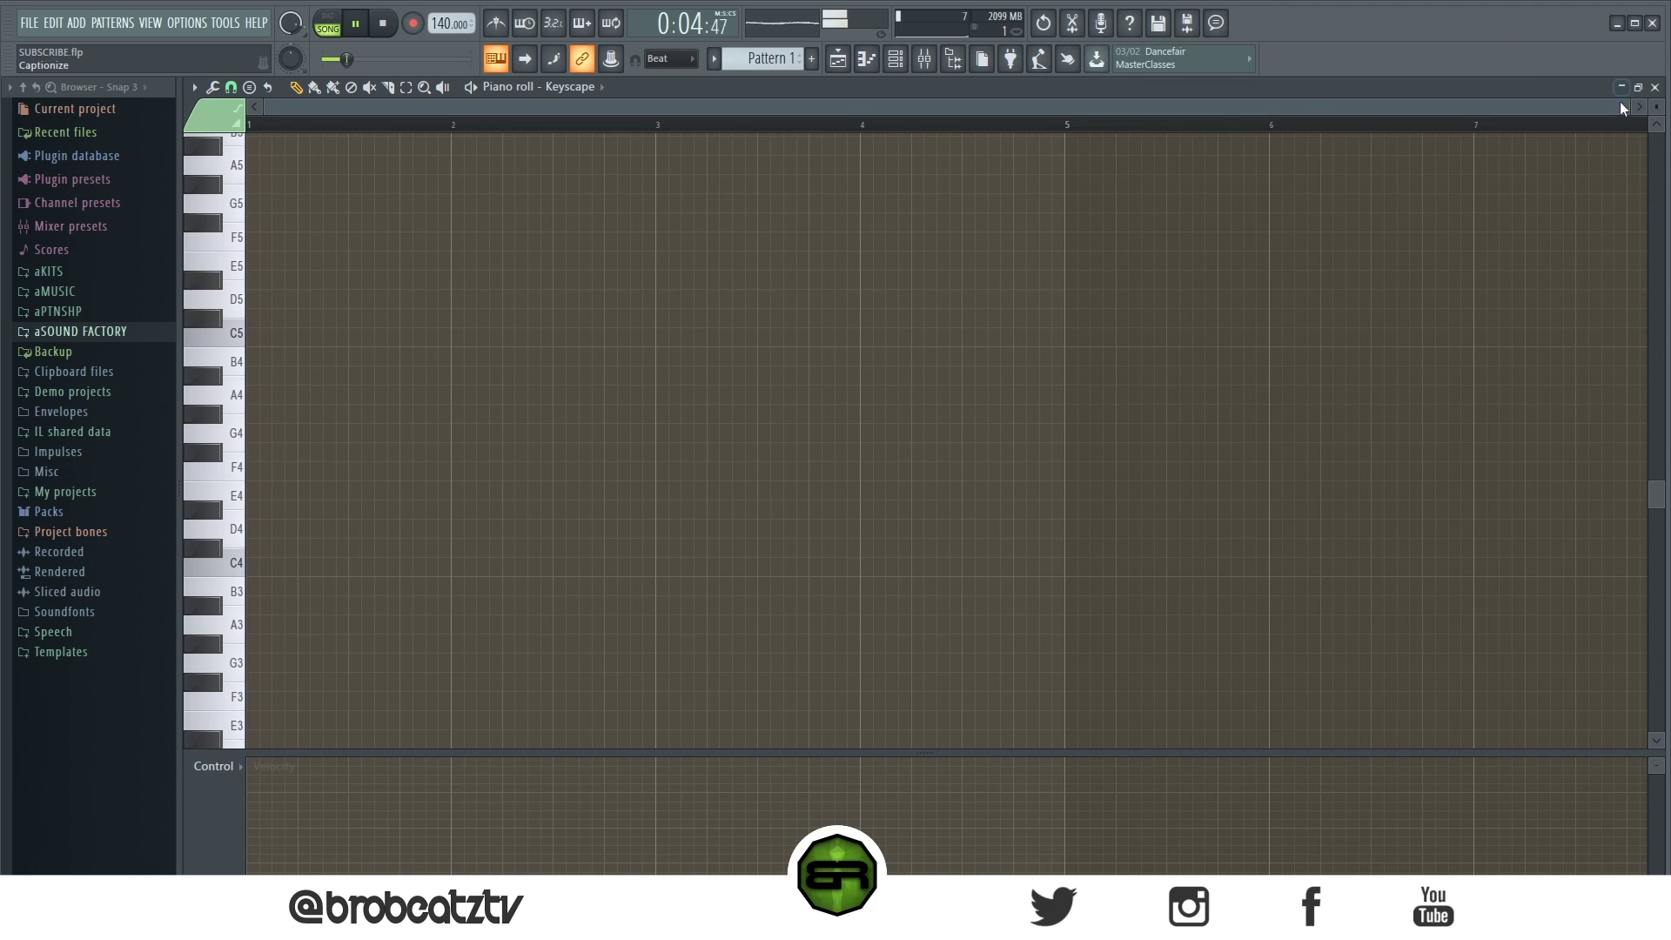
scroll(1656, 110, up, 2)
click(233, 187)
drag(233, 187, 220, 287)
drag(220, 287, 220, 287)
key(space)
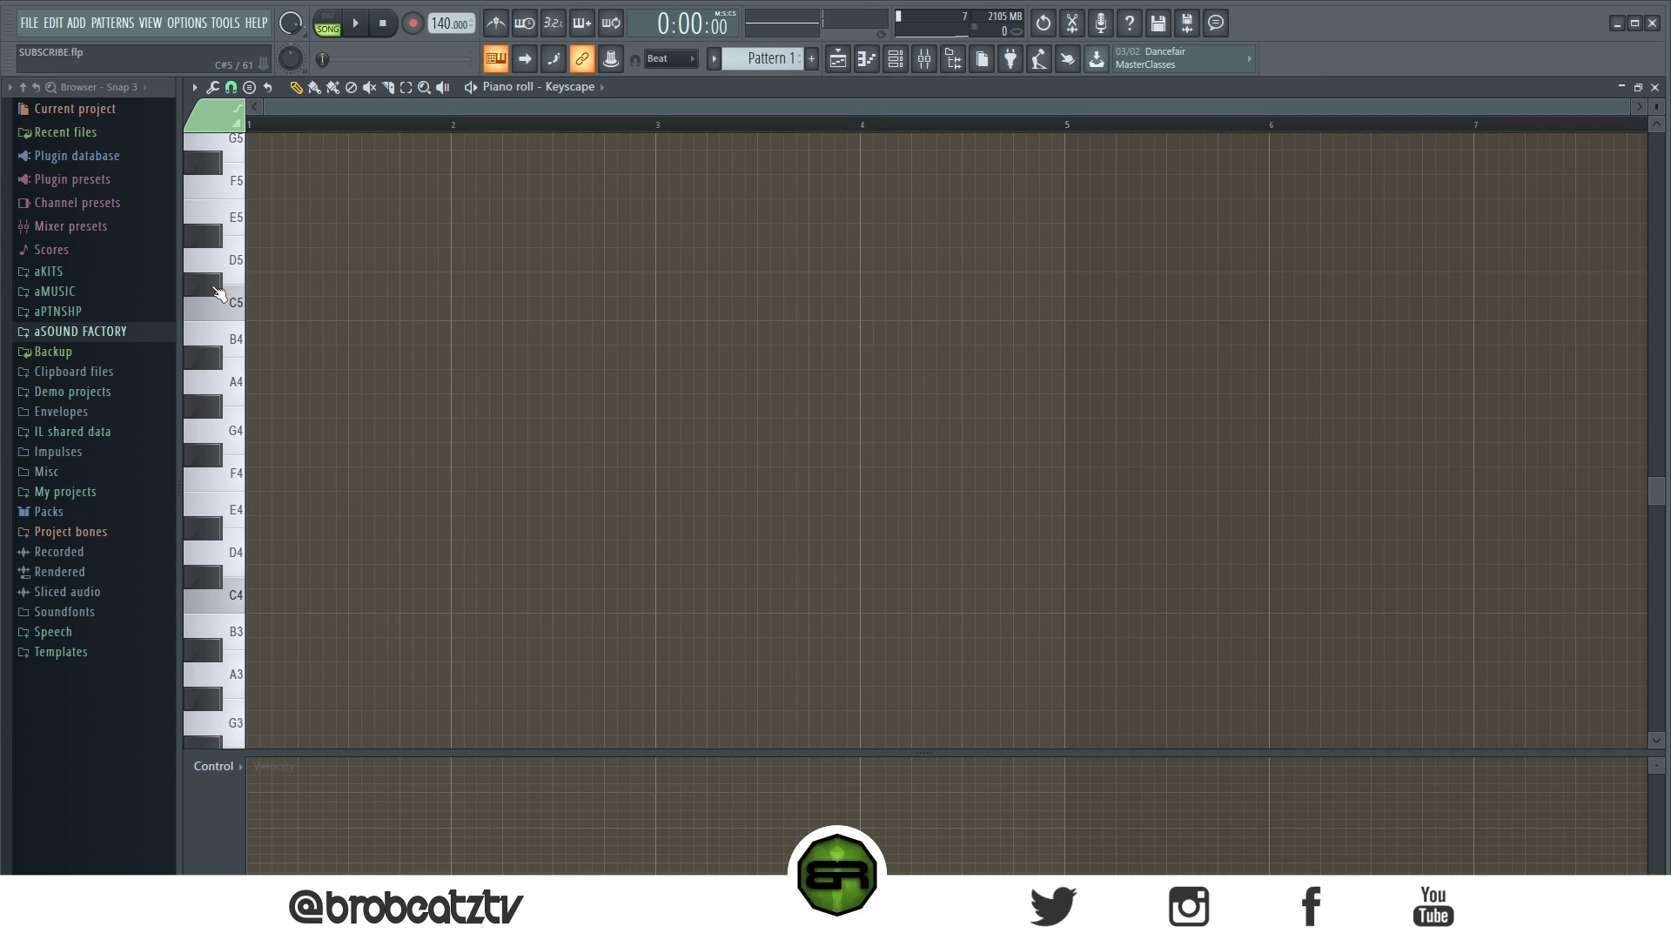
- Place a C#5 note at bar 1 in the Keyscape piano roll and shorten it to one bar
scroll(414, 387, up, 3)
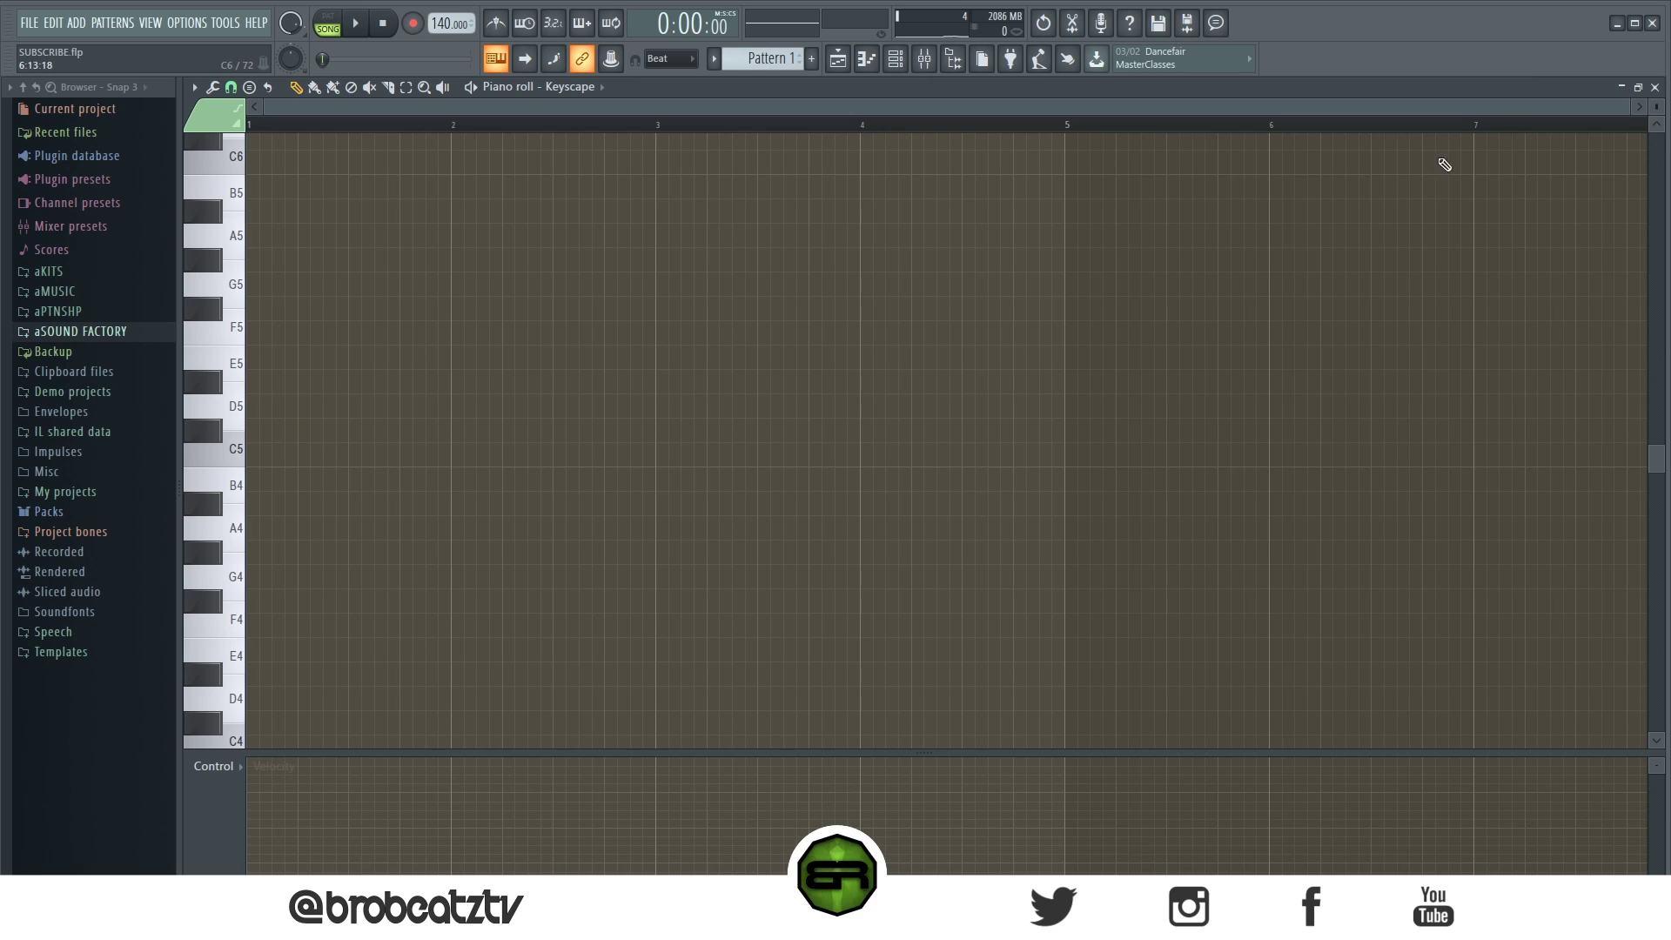
scroll(1656, 105, up, 2)
scroll(1006, 368, up, 2)
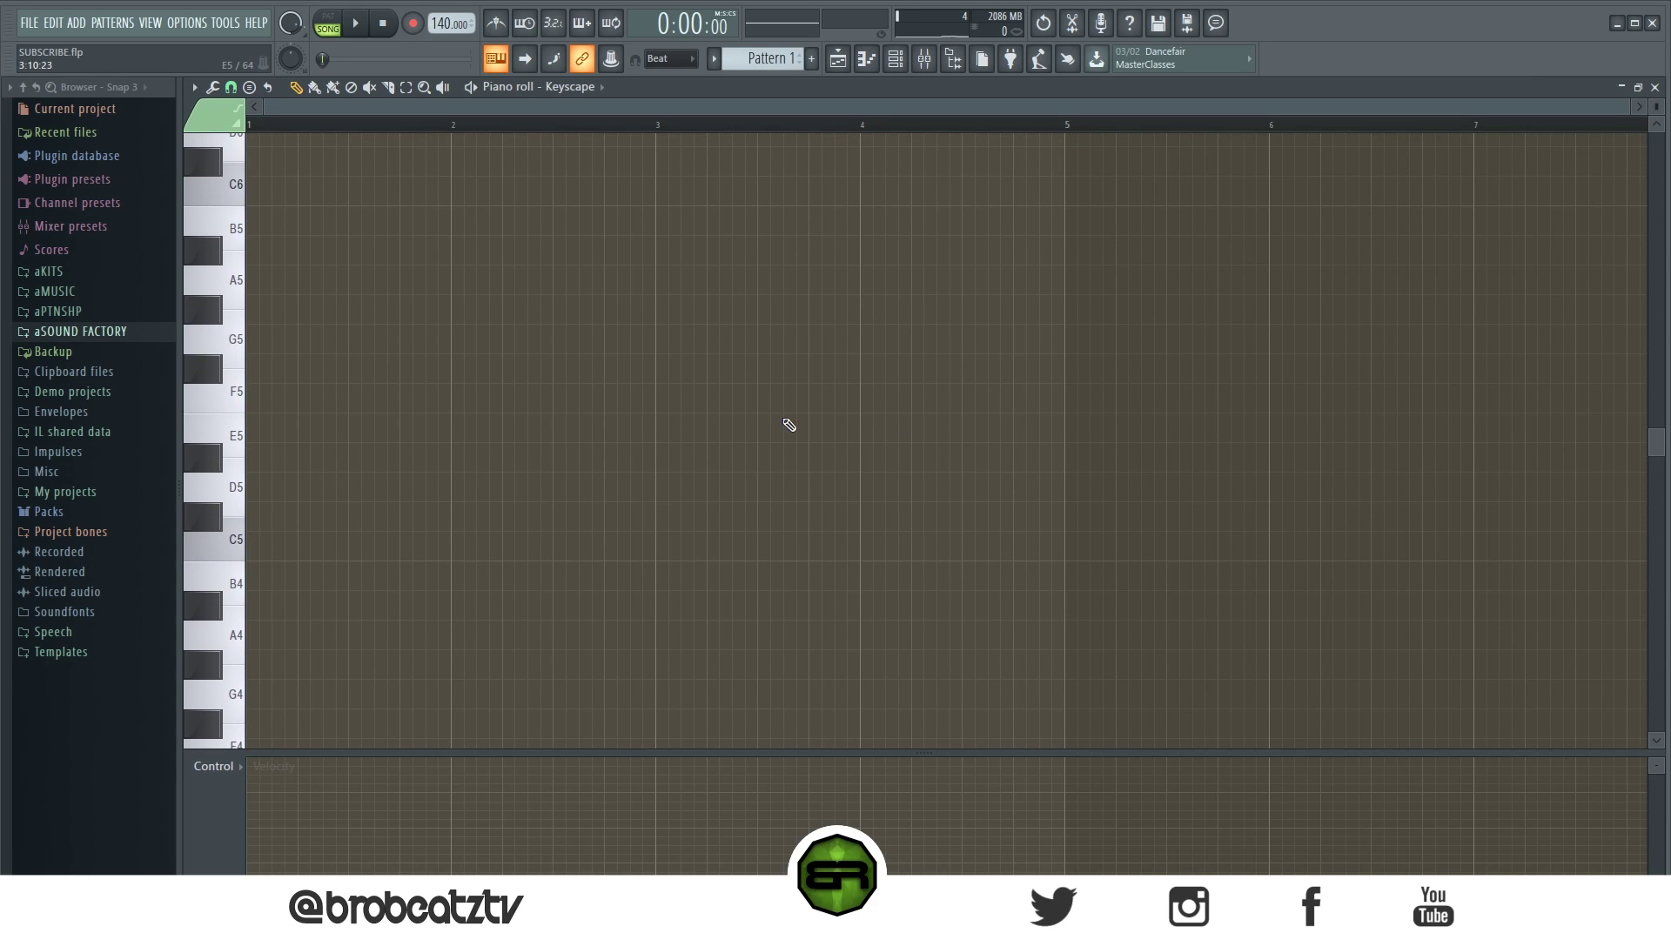
click(273, 524)
drag(822, 135, 980, 494)
drag(1175, 516, 480, 529)
scroll(388, 115, up, 5)
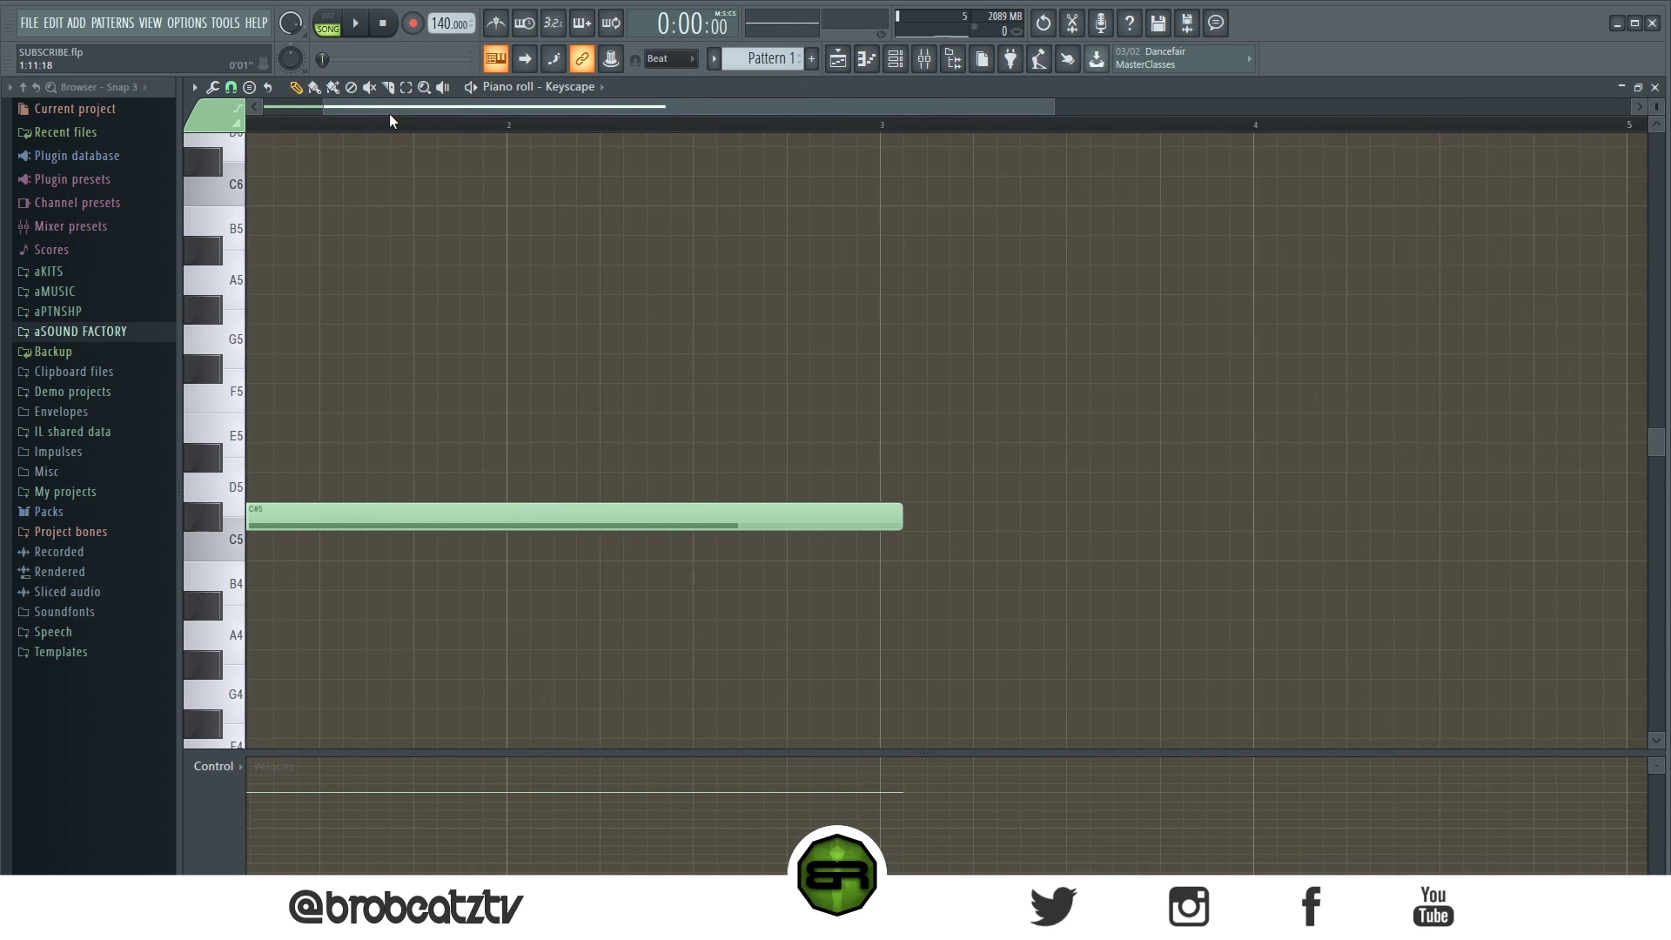
drag(1004, 505, 619, 514)
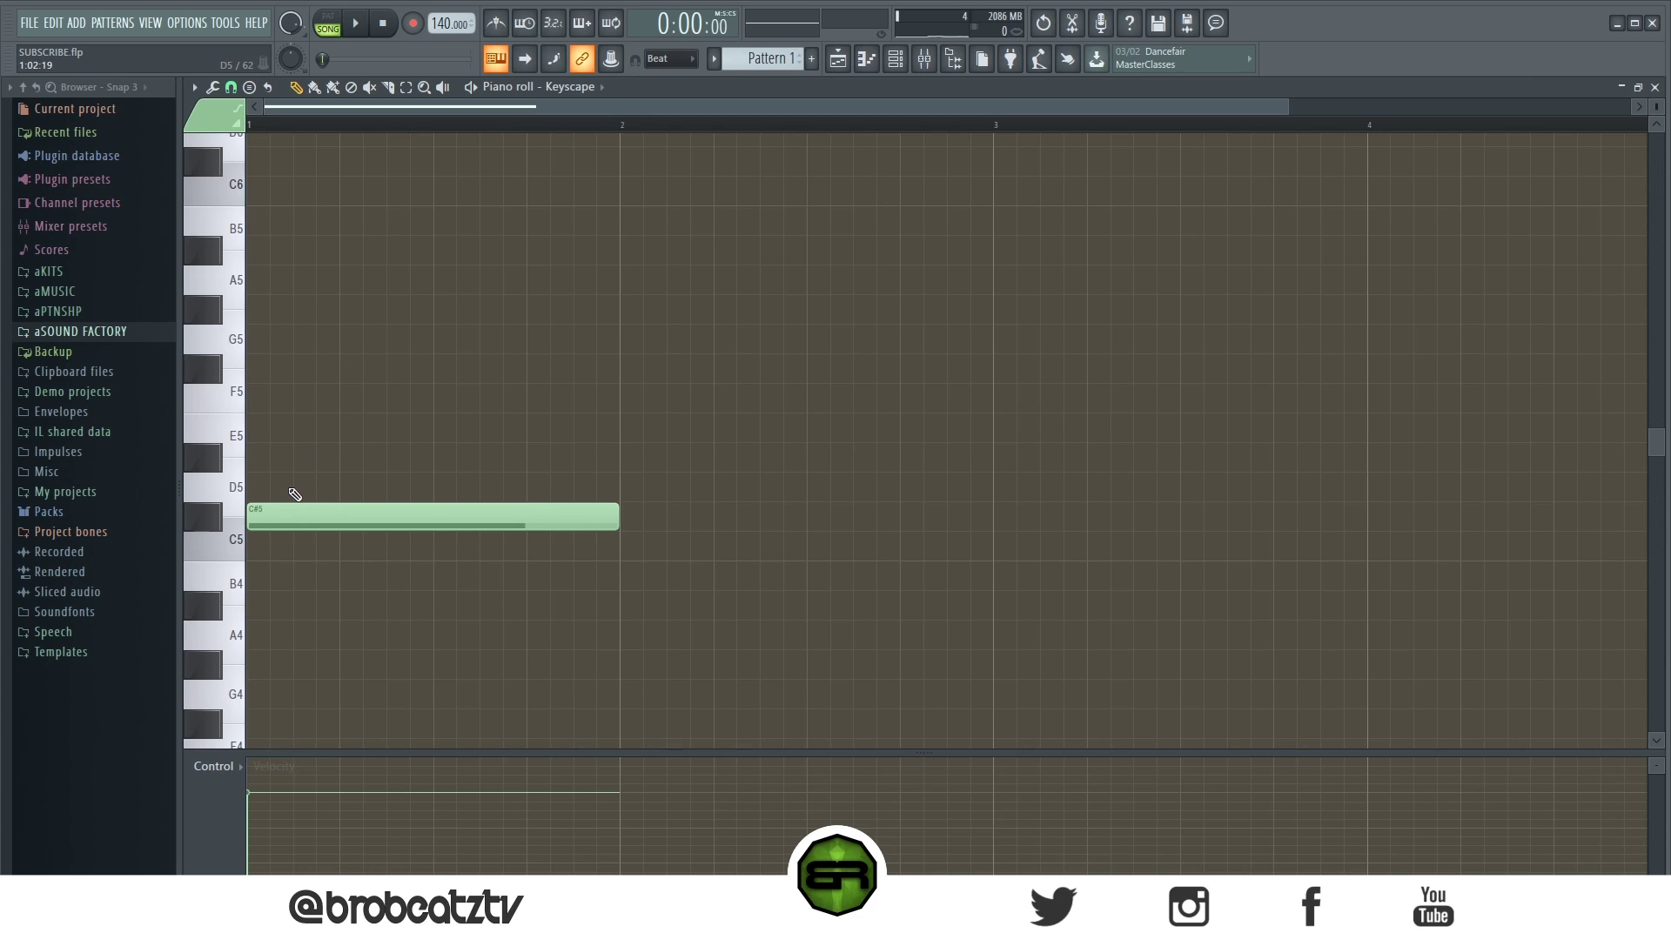
- Stack one-bar D#5, F5 and F#5 notes above the C#5 note at bar 1
click(230, 492)
click(254, 456)
click(242, 444)
click(287, 396)
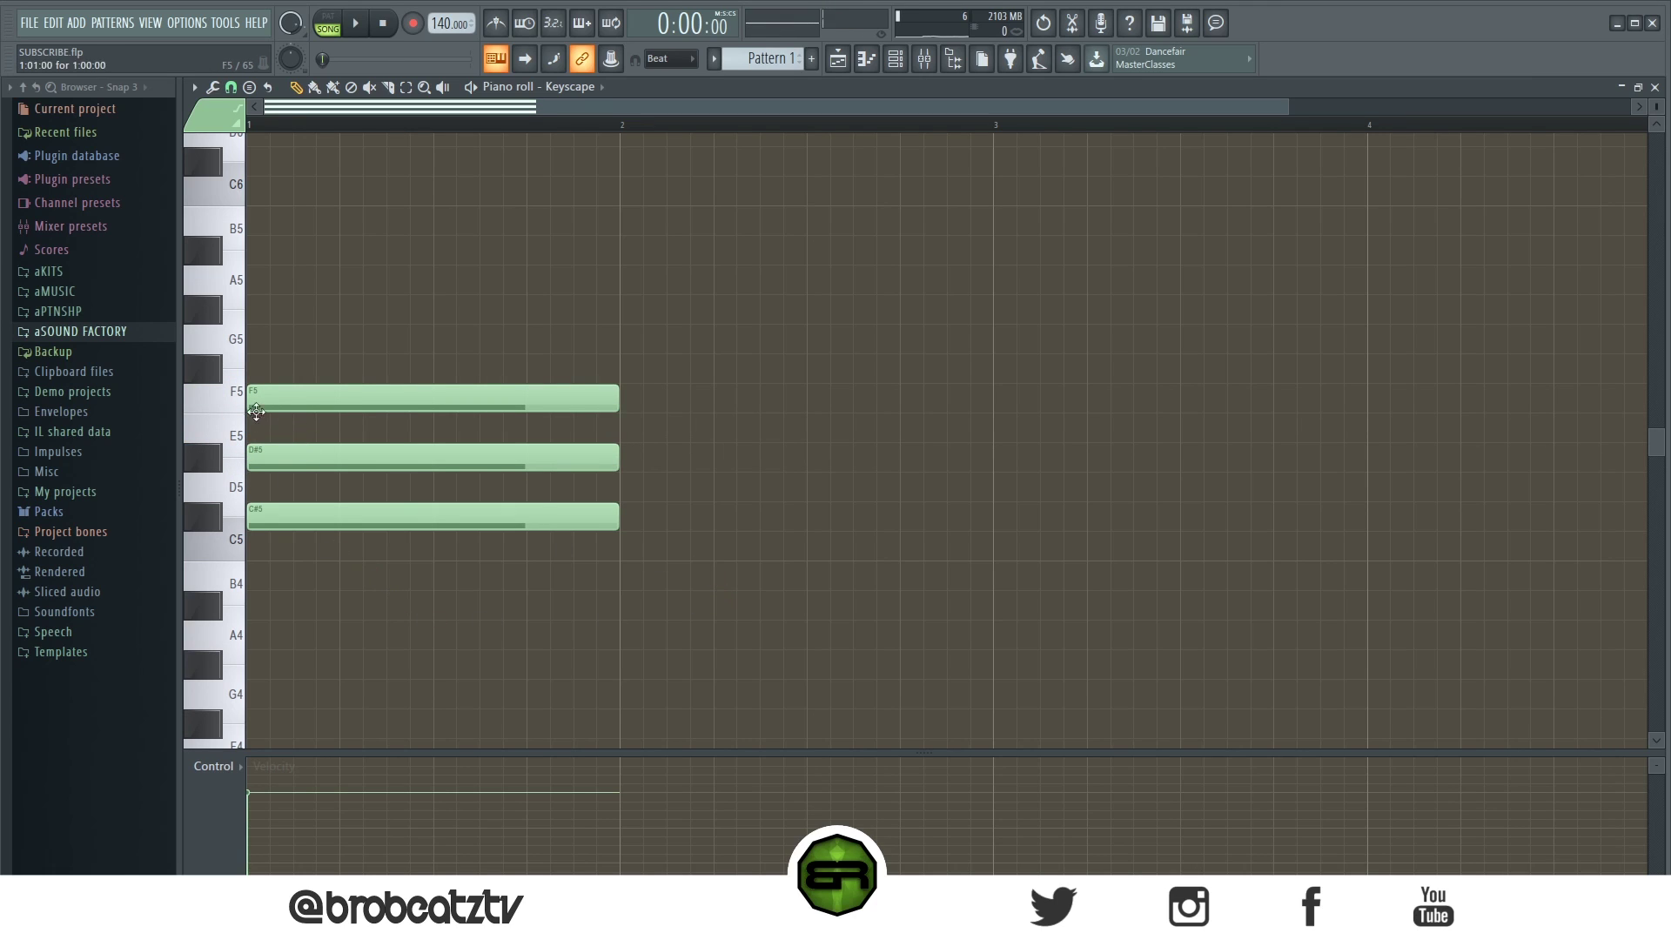
click(257, 370)
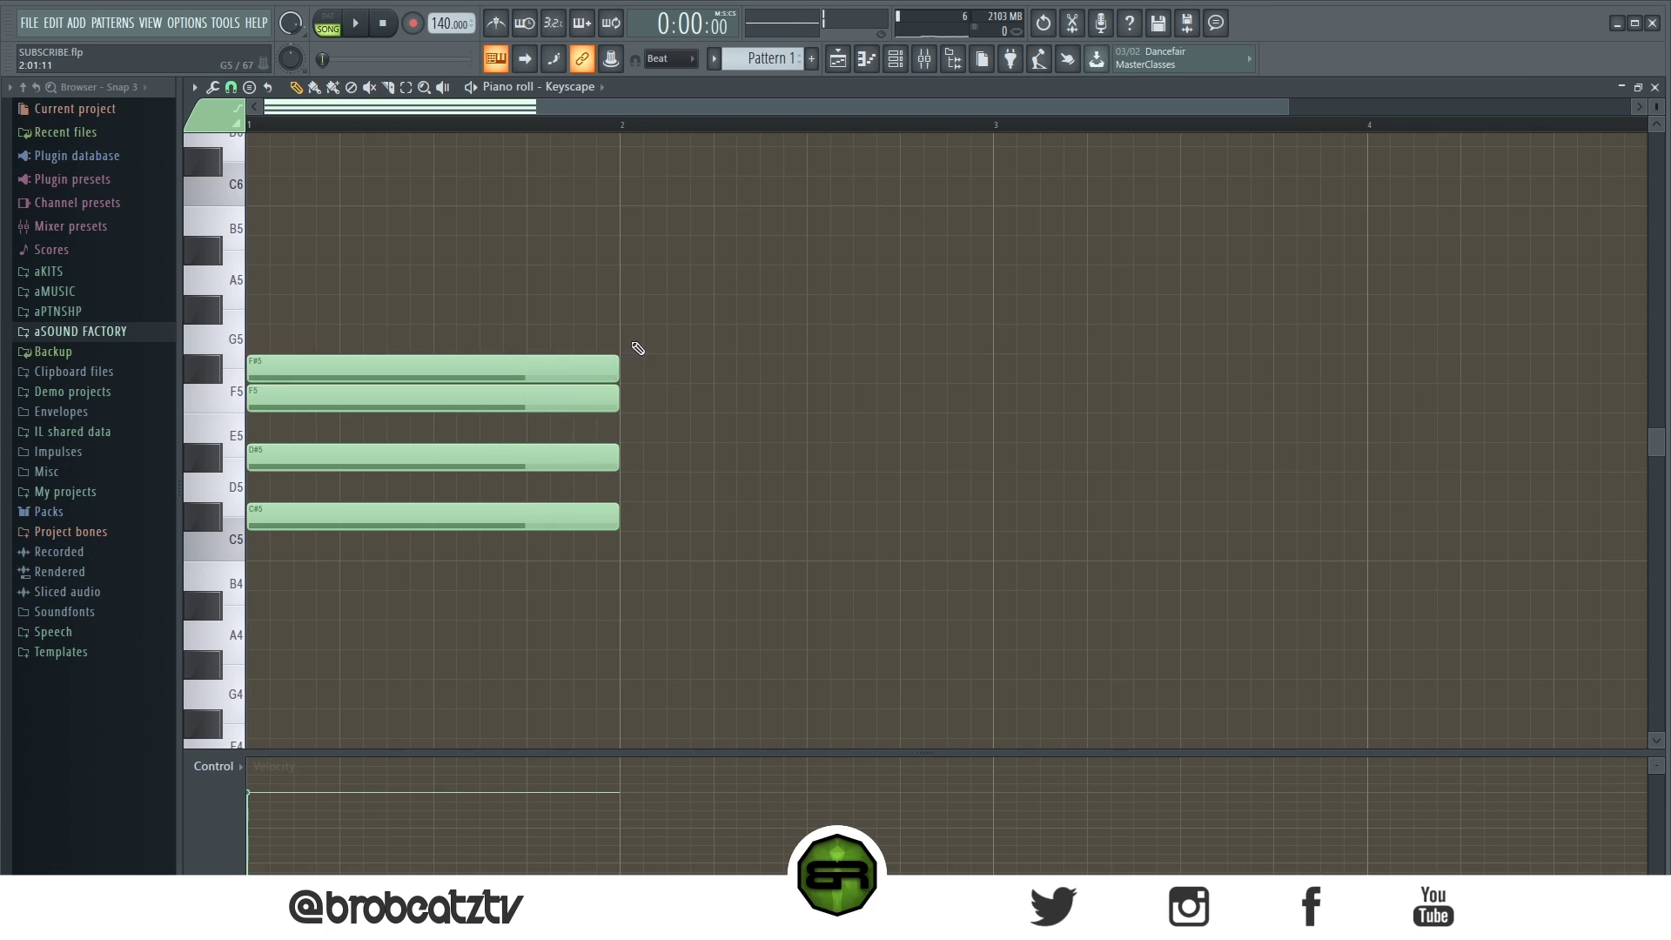
key(ctrl+a)
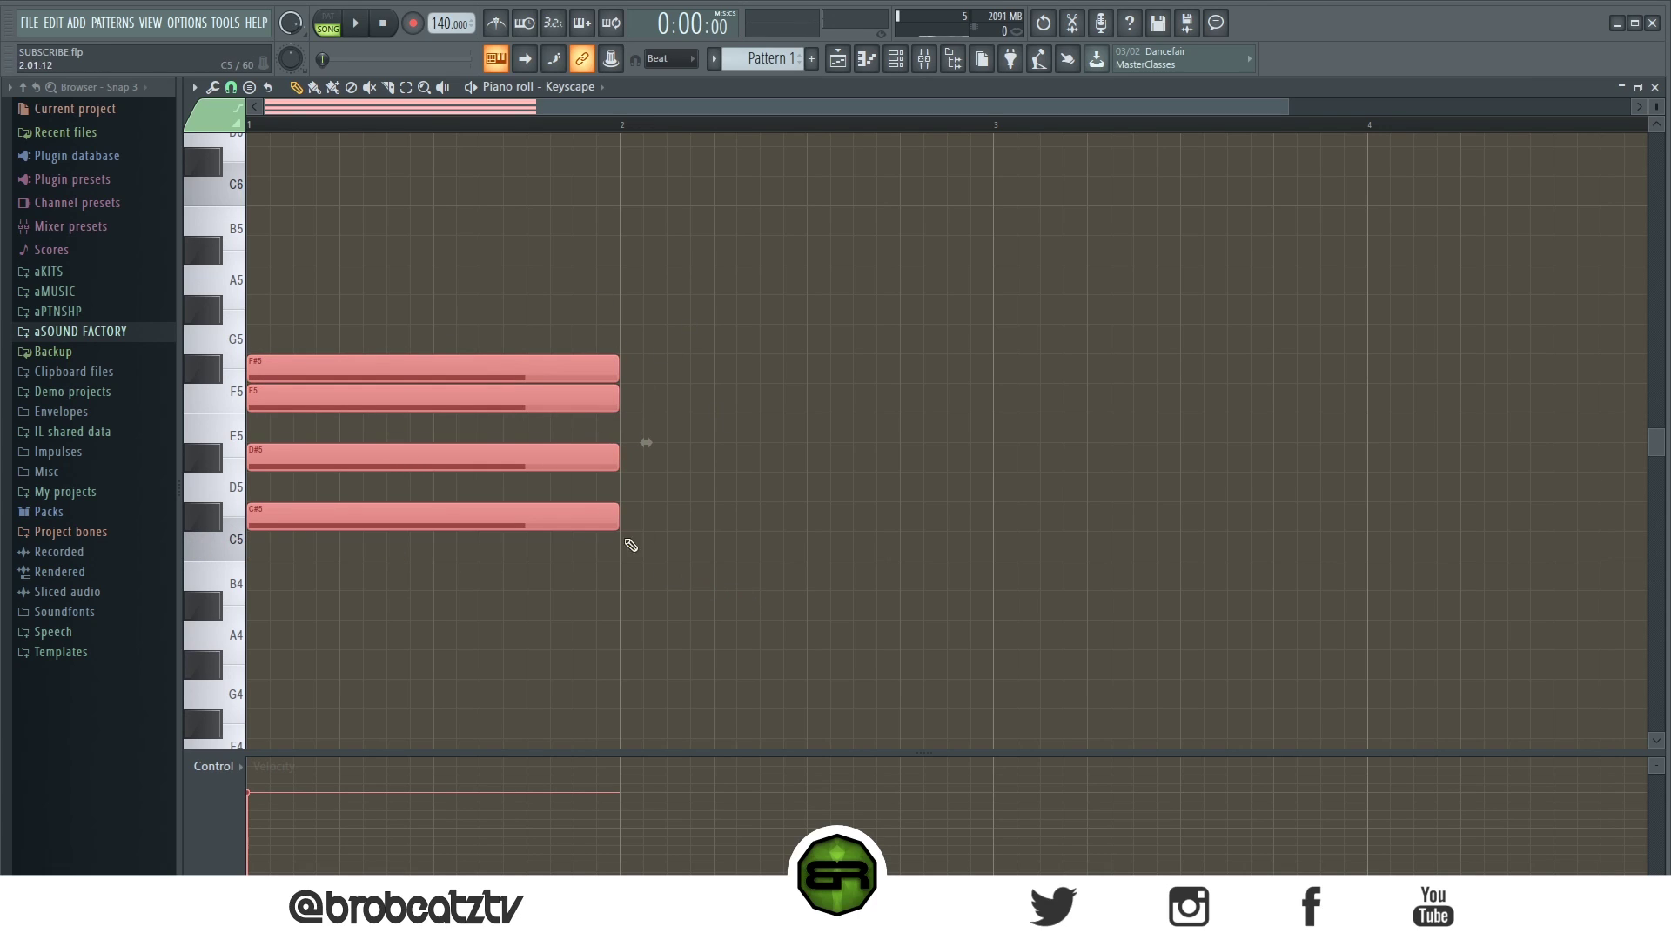
click(791, 520)
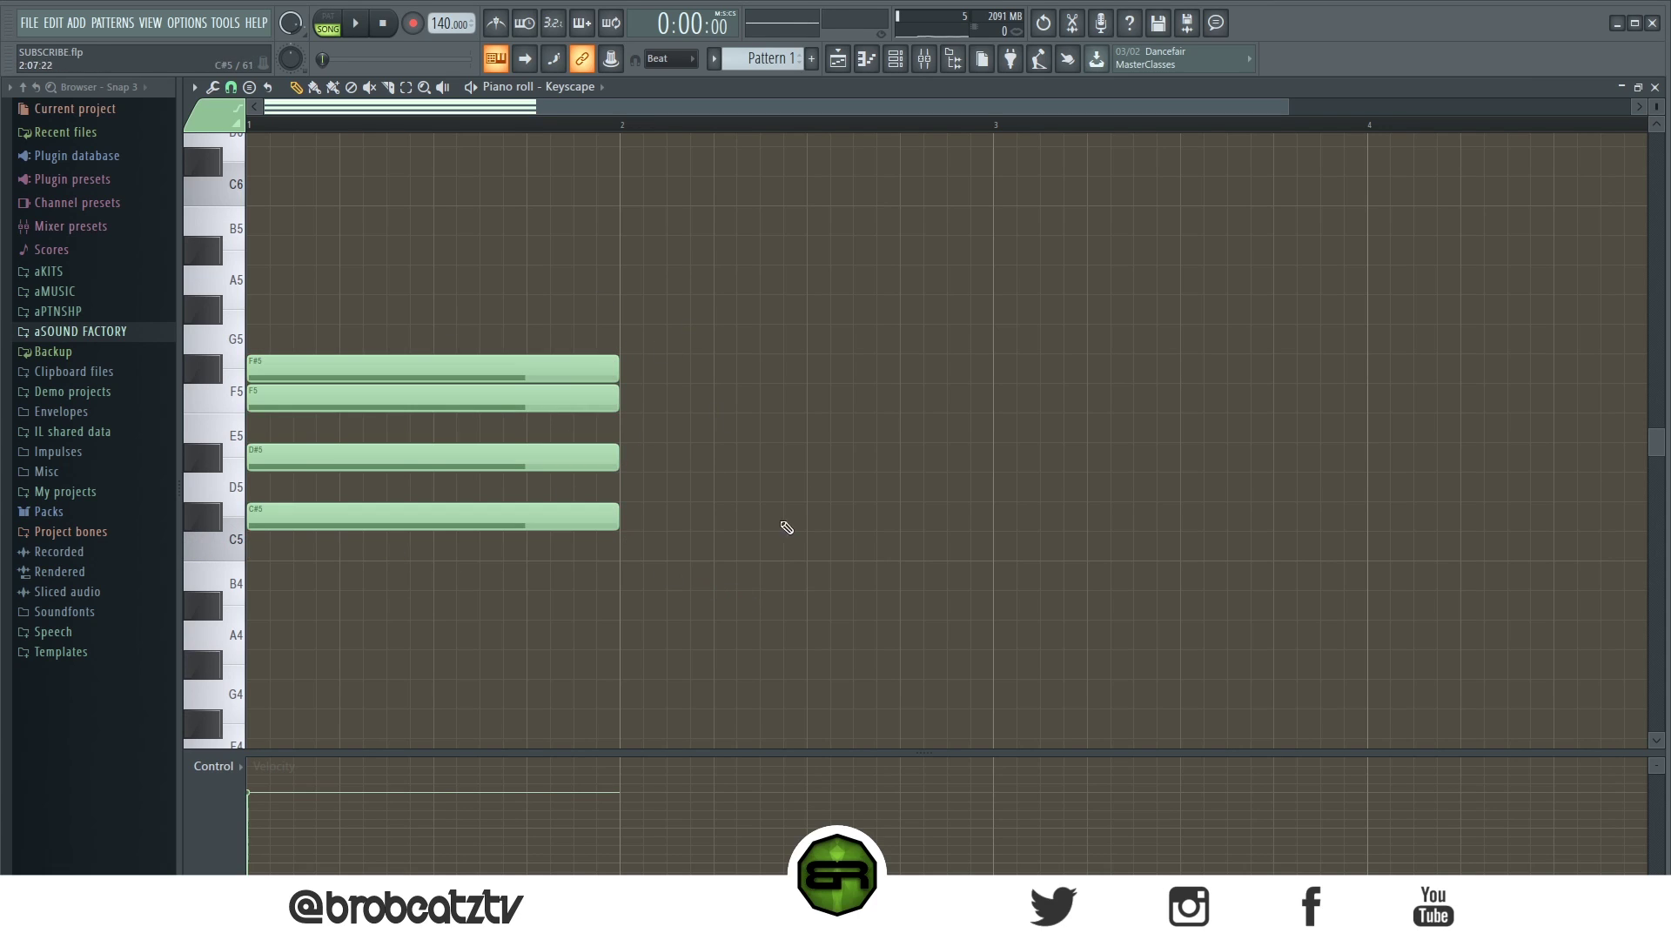
- Place one-bar C#5, D#5 and E5 notes at bar 2, and select each bar's note group in turn to compare them
click(624, 520)
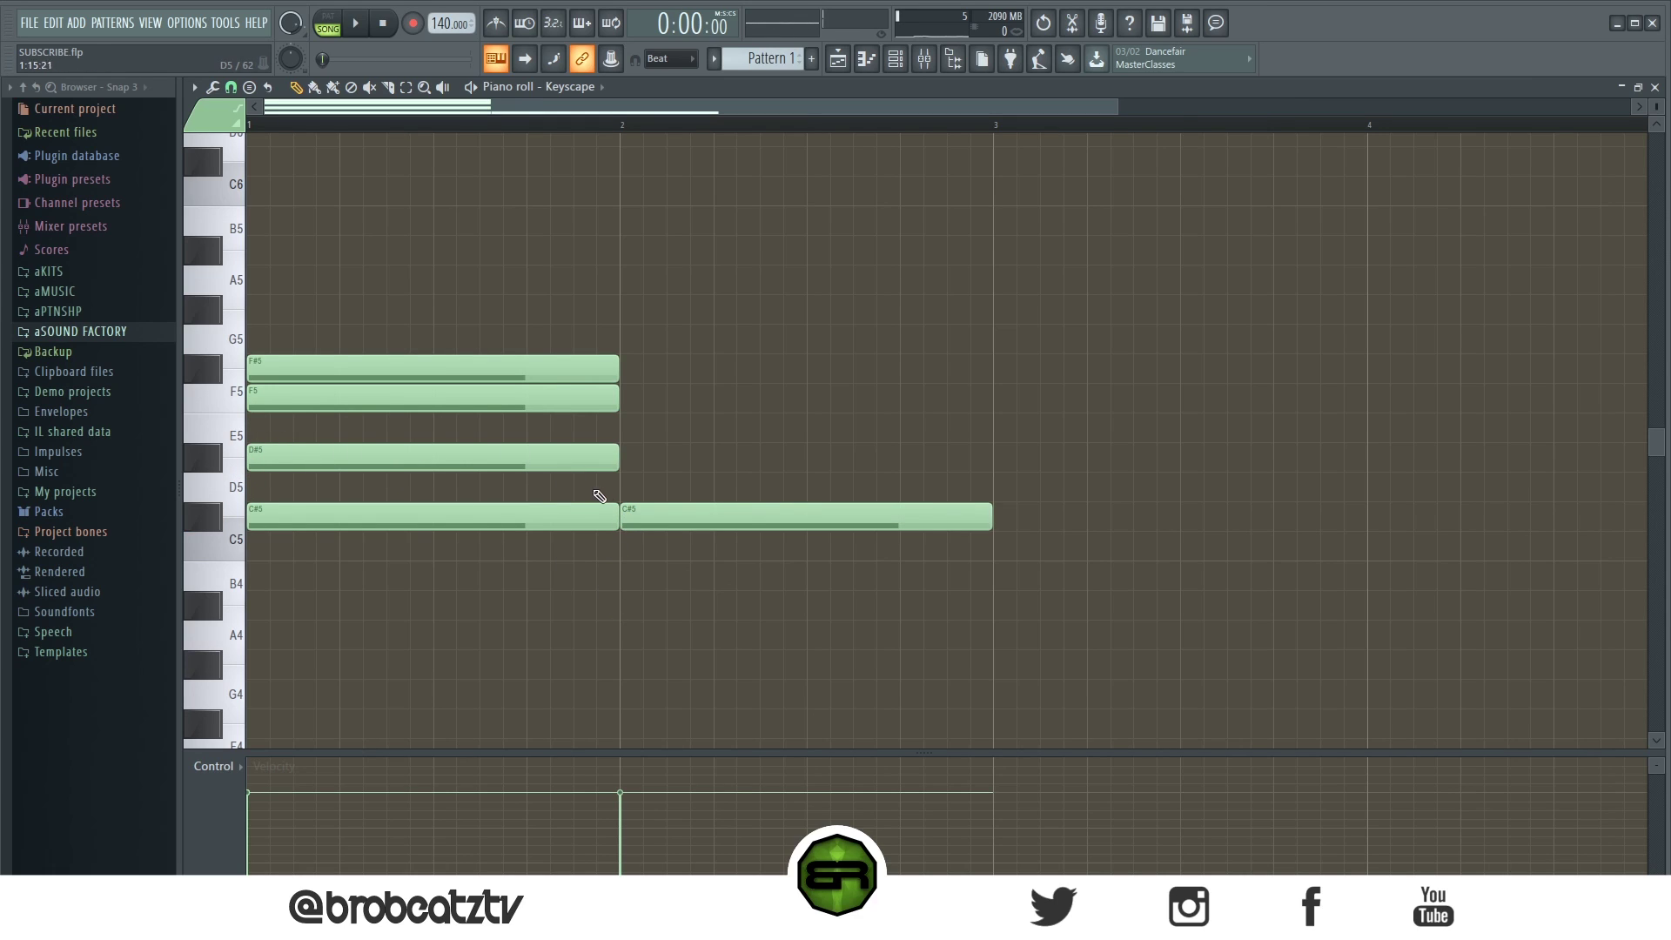
click(625, 462)
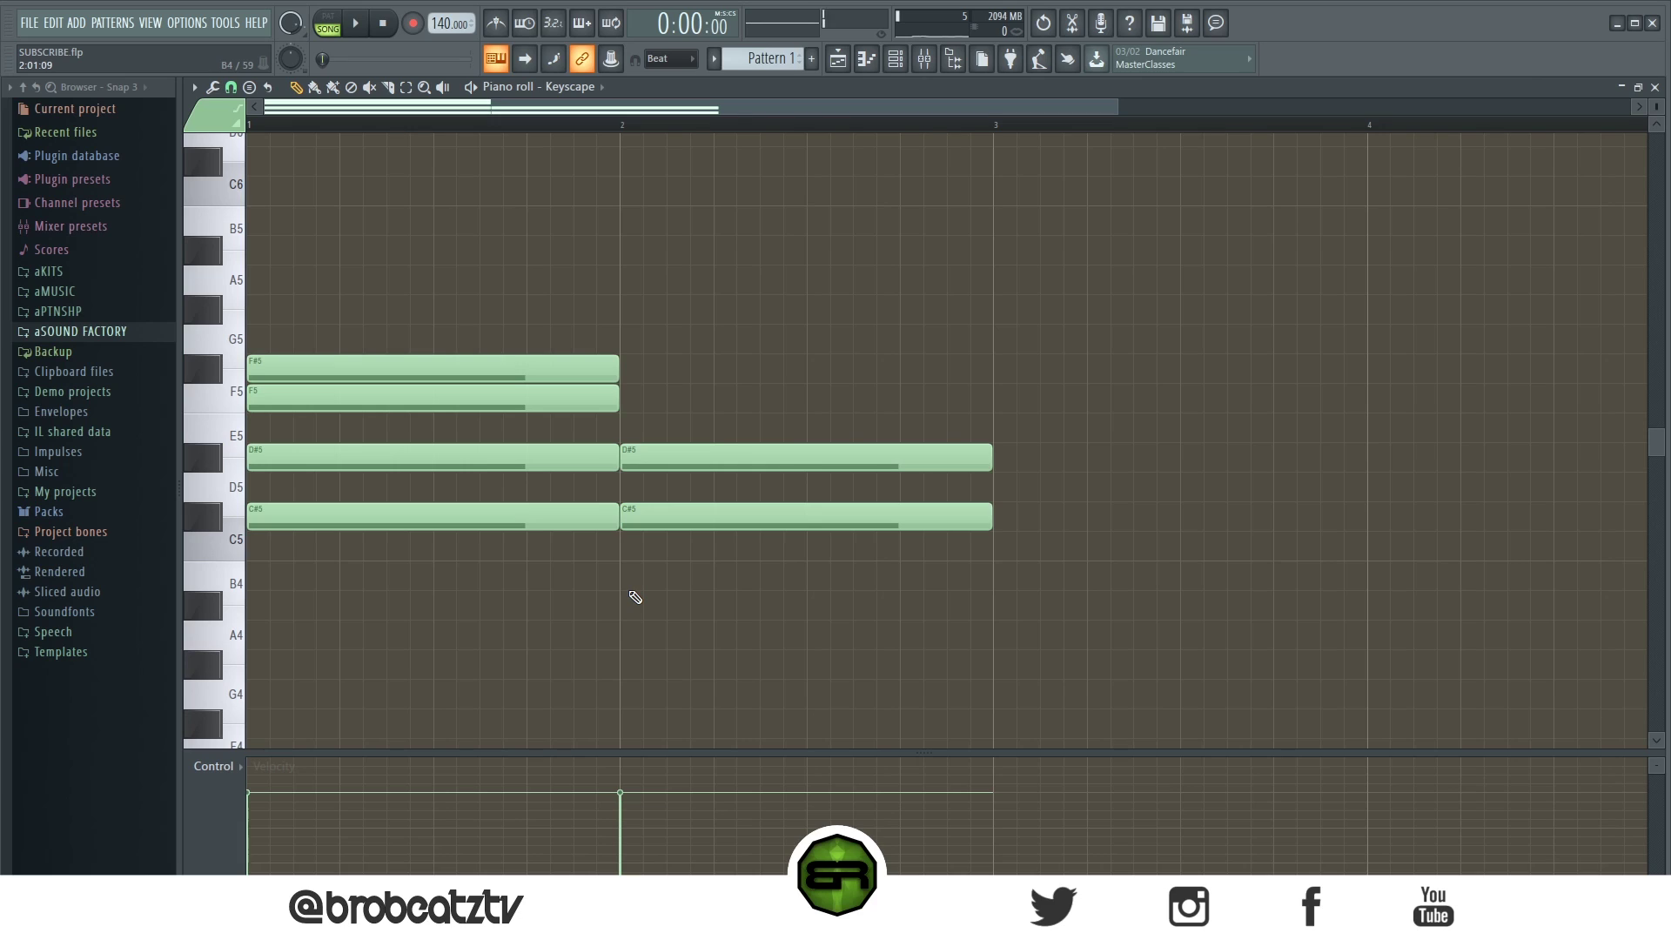
click(624, 437)
drag(706, 509, 857, 396)
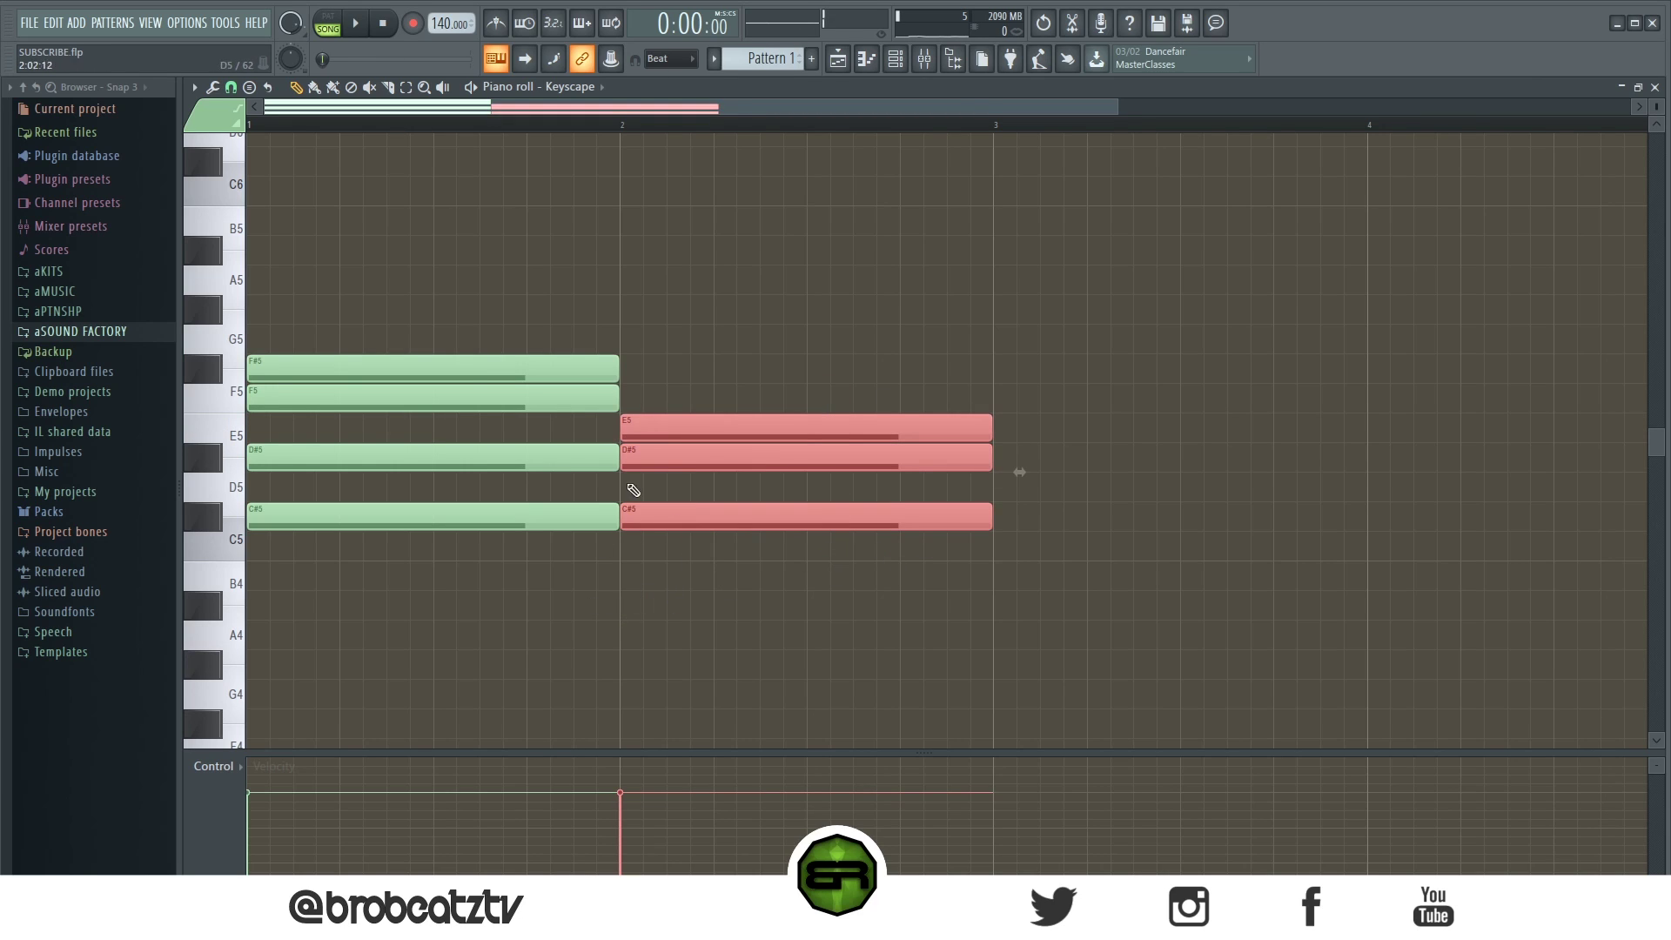
click(462, 308)
drag(372, 287, 585, 606)
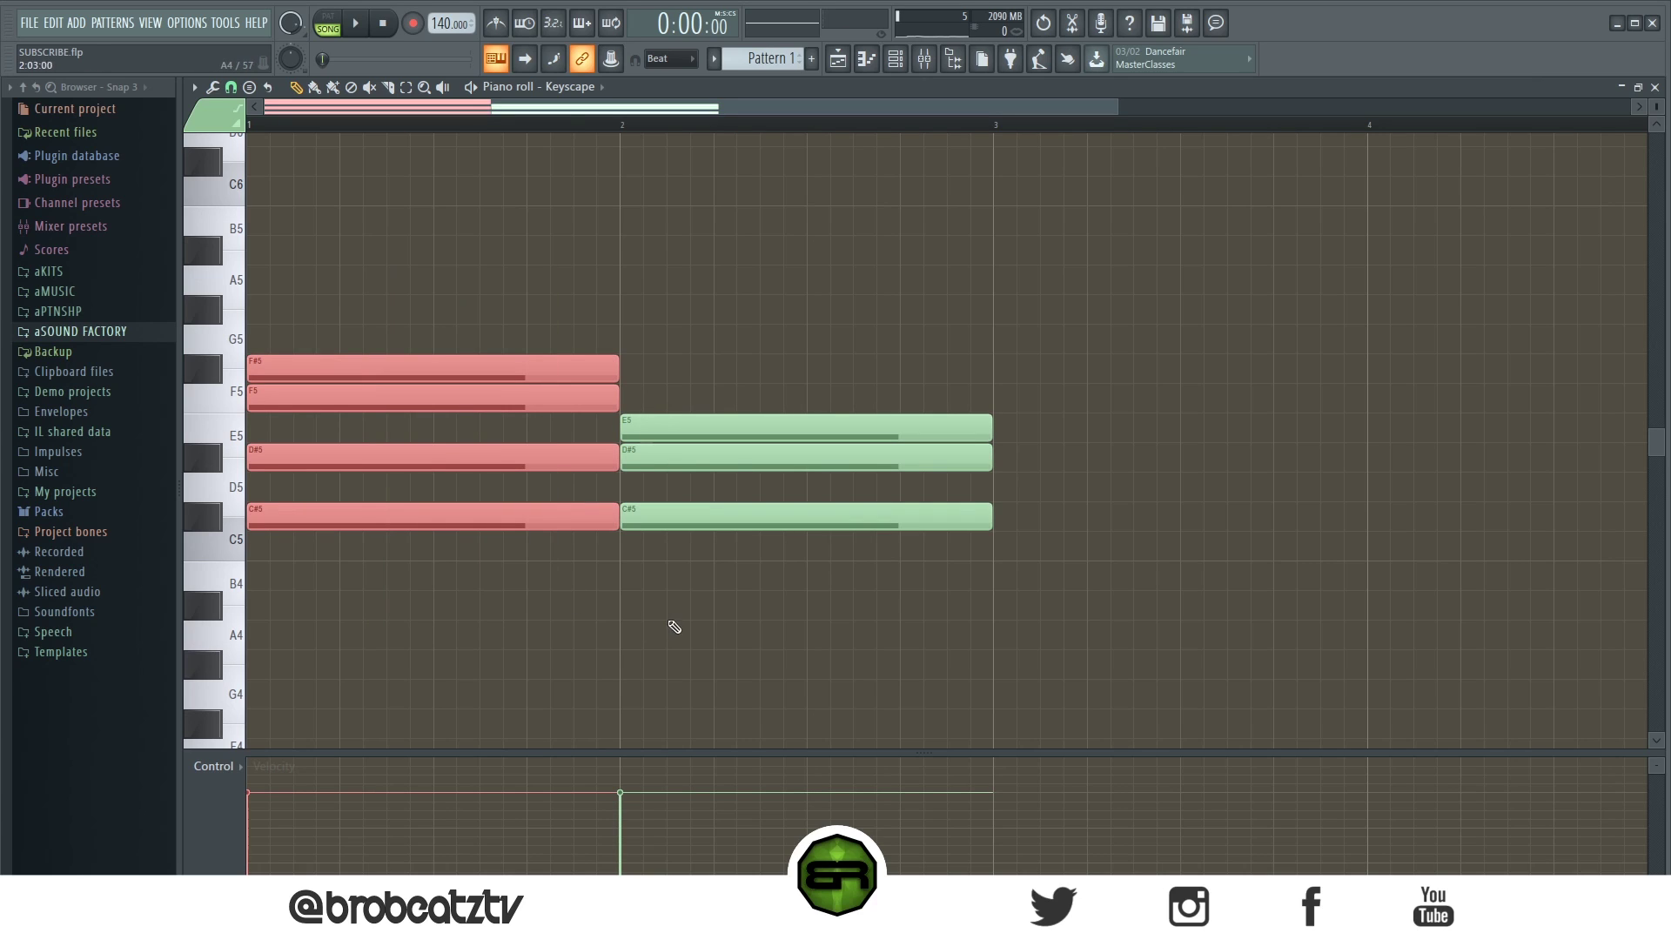
click(763, 298)
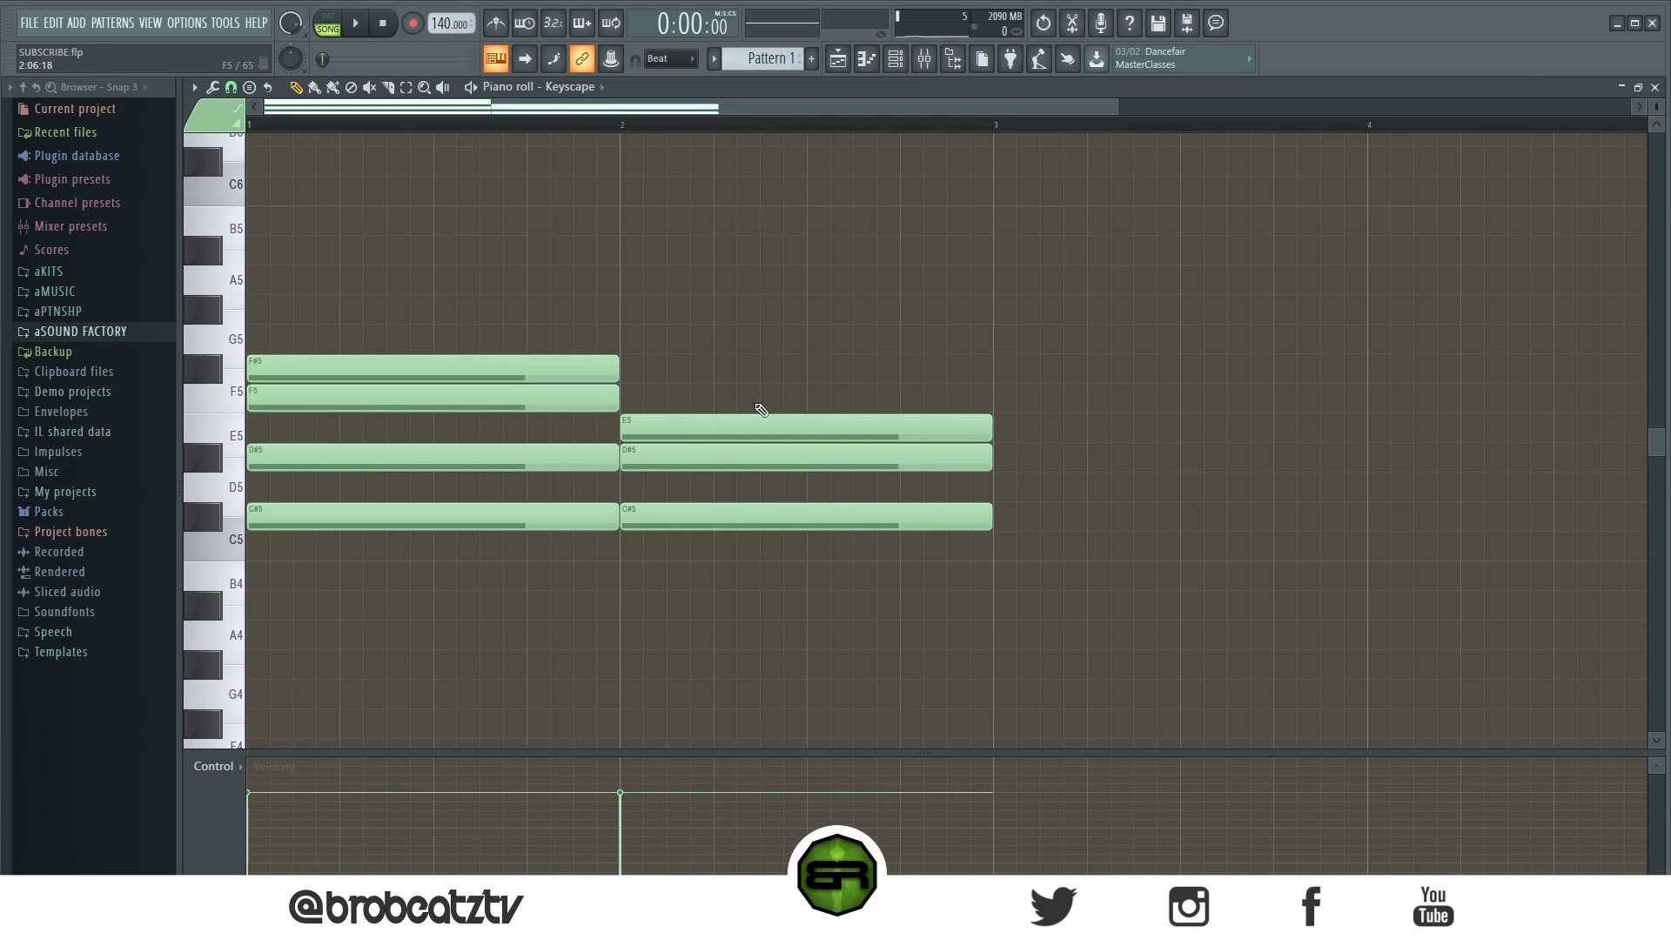
- Move both note groups two bars later so that the first group starts at bar 3
key(ctrl+a)
drag(290, 518, 1036, 539)
key(ctrl+d)
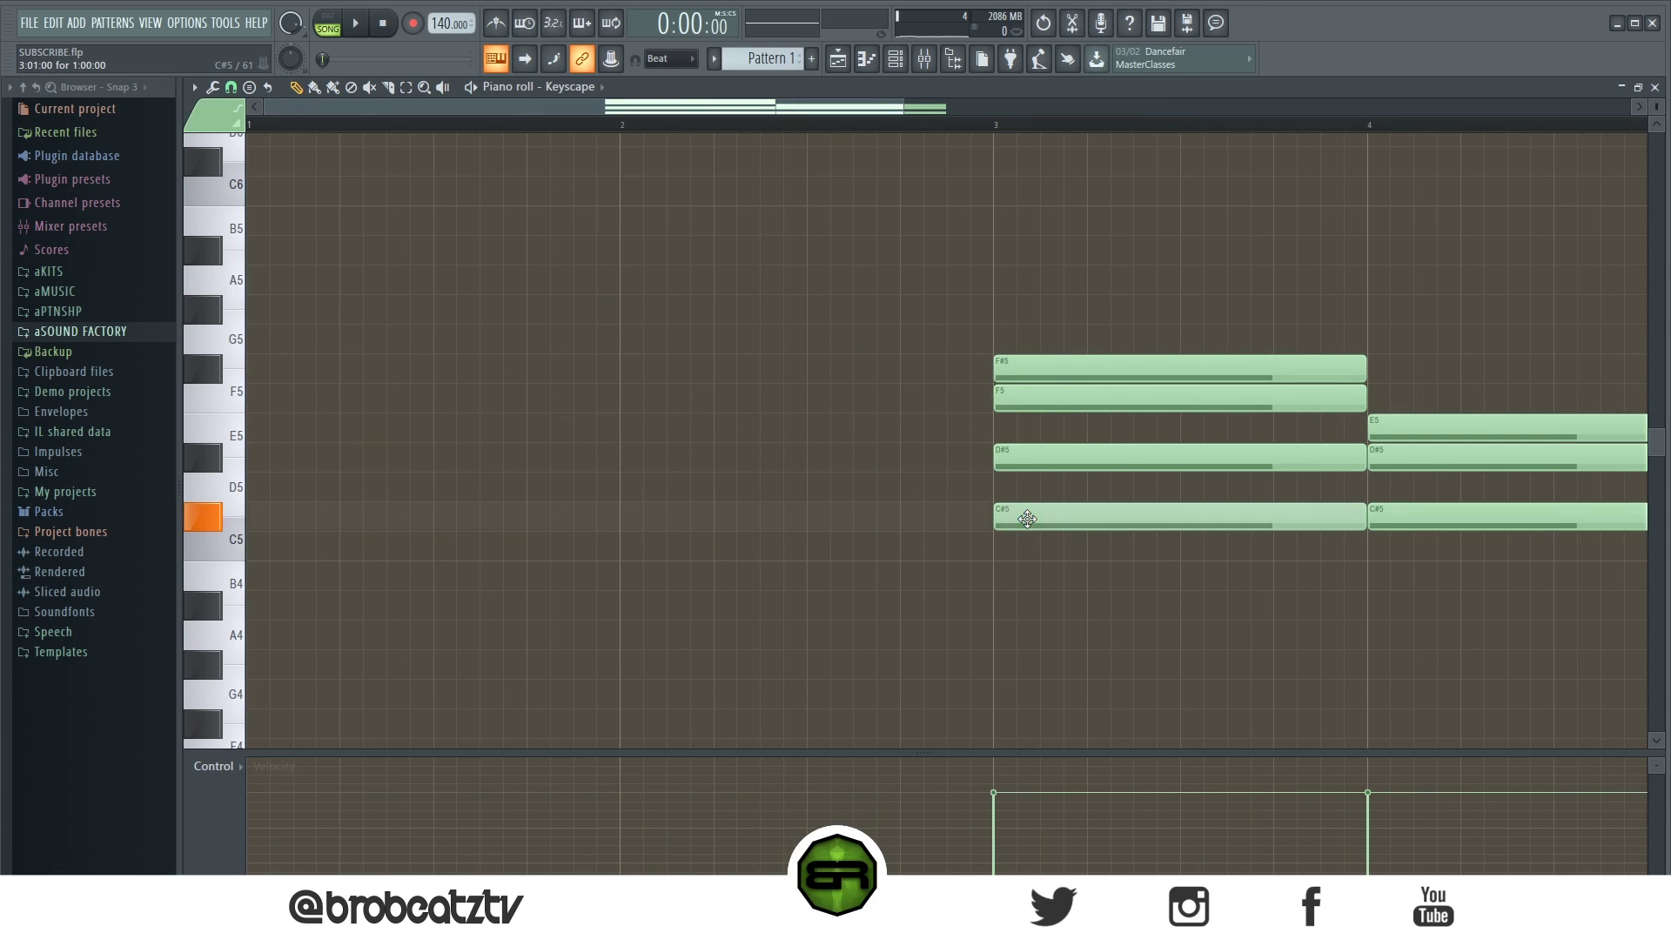
- Play the song while auditioning the C#5, D#5, F5 and F#5 keys against the sample
key(space)
click(206, 518)
click(215, 469)
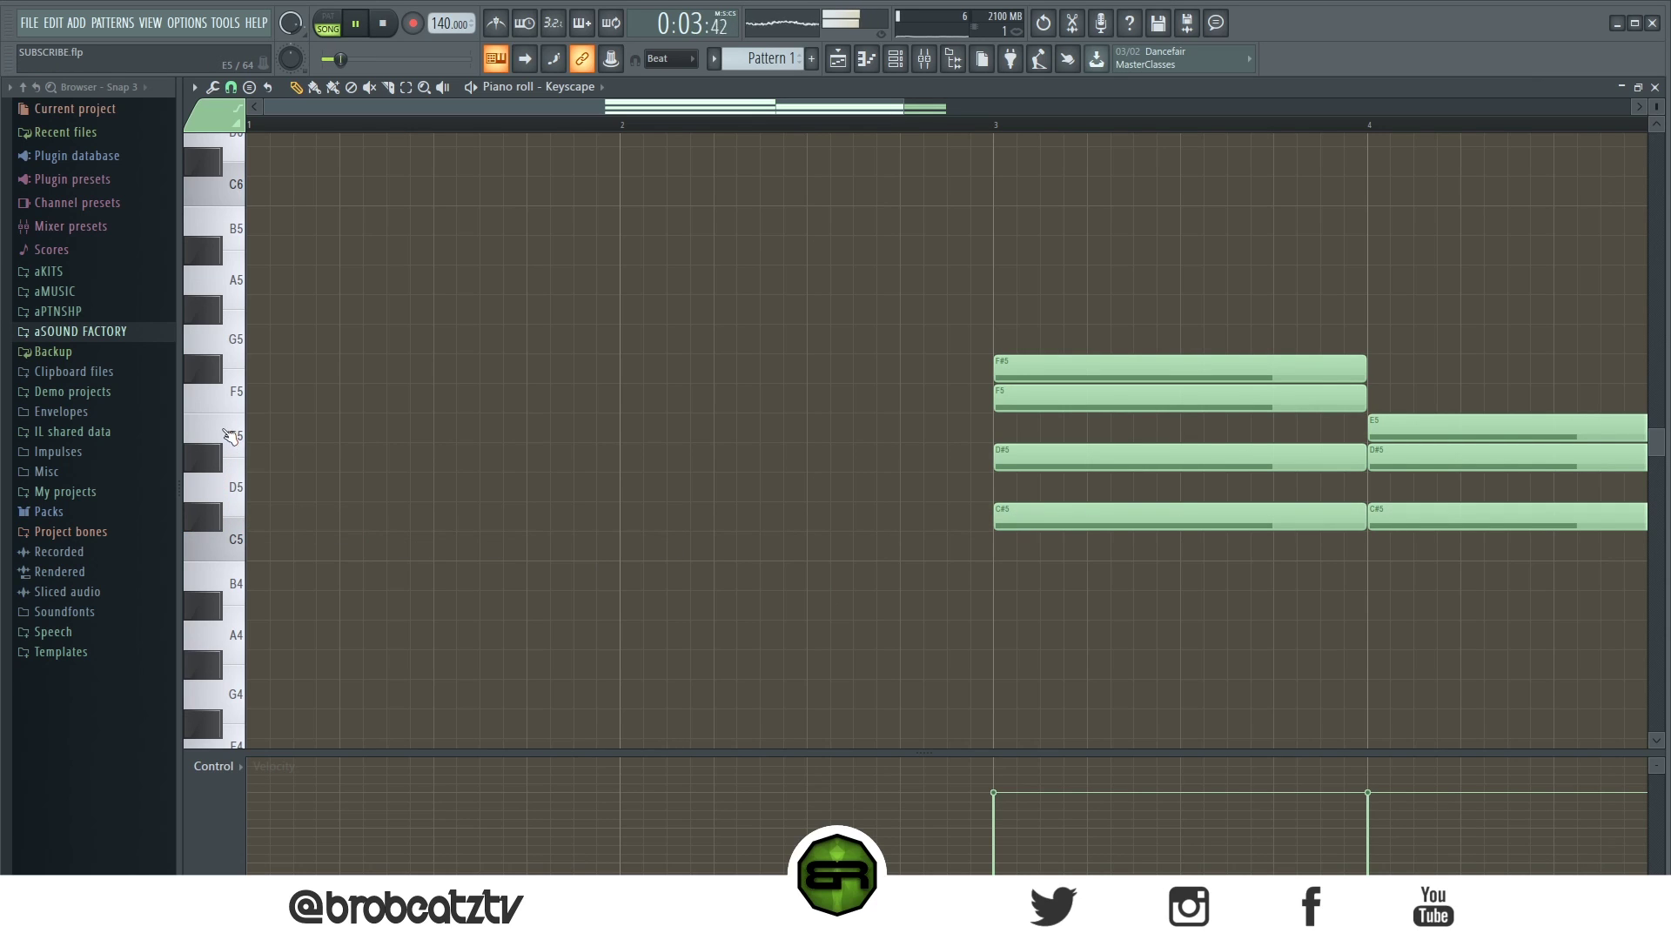
click(233, 402)
click(214, 368)
click(211, 459)
click(206, 516)
key(space)
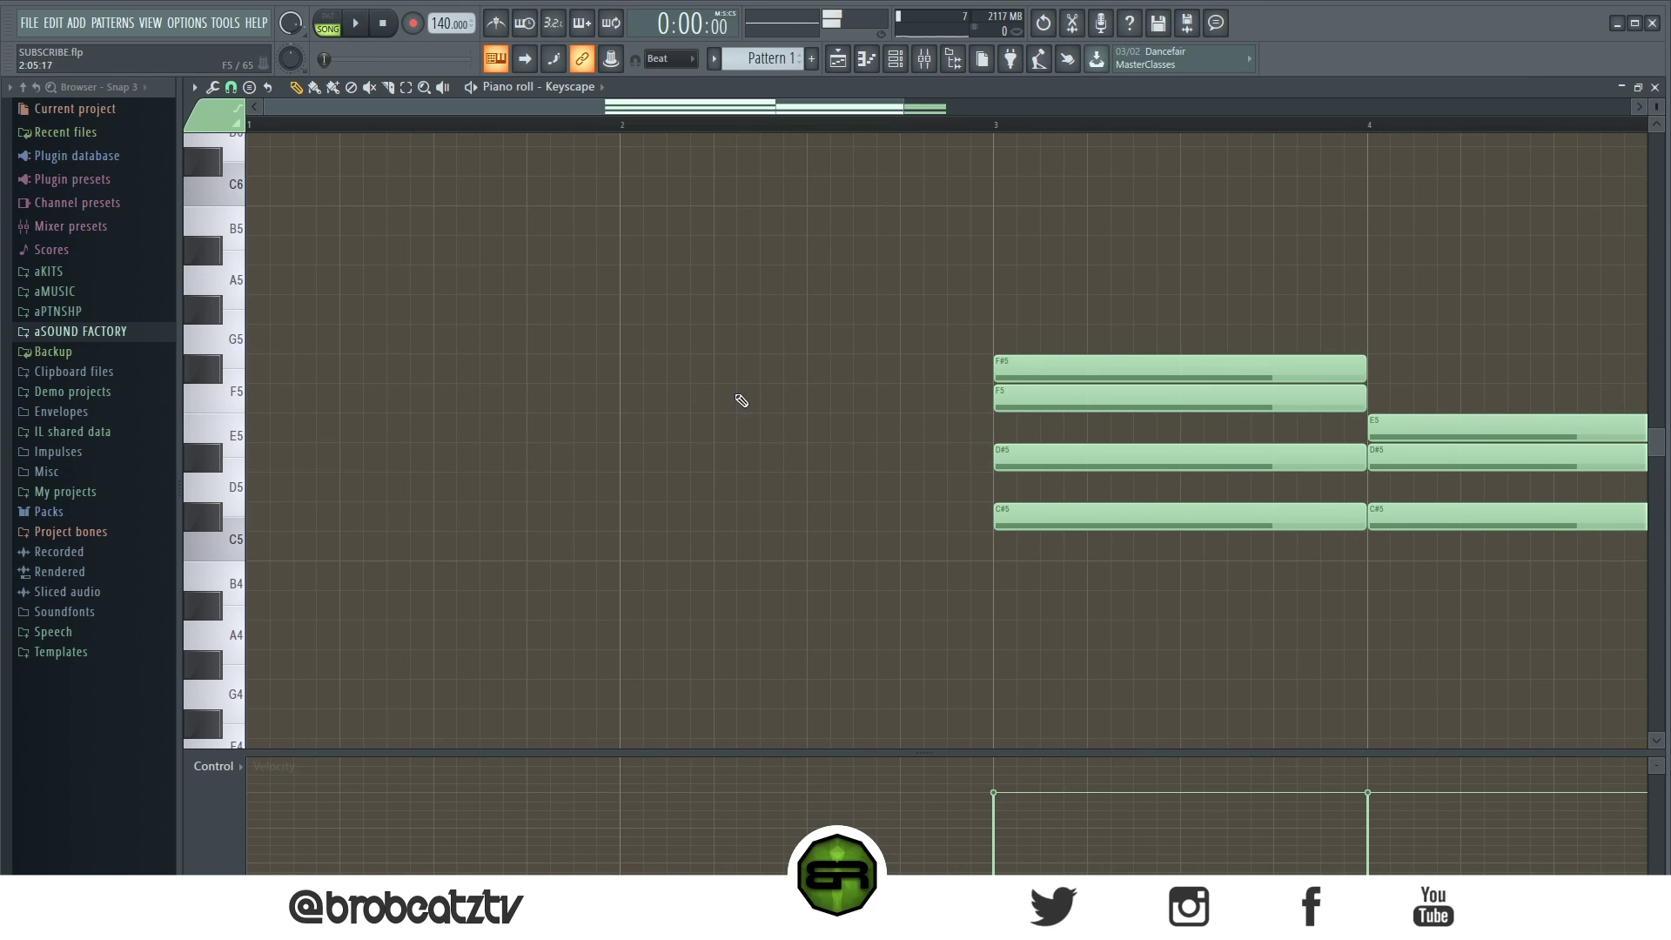
- Delete all notes from the Keyscape piano roll
drag(712, 267, 1222, 533)
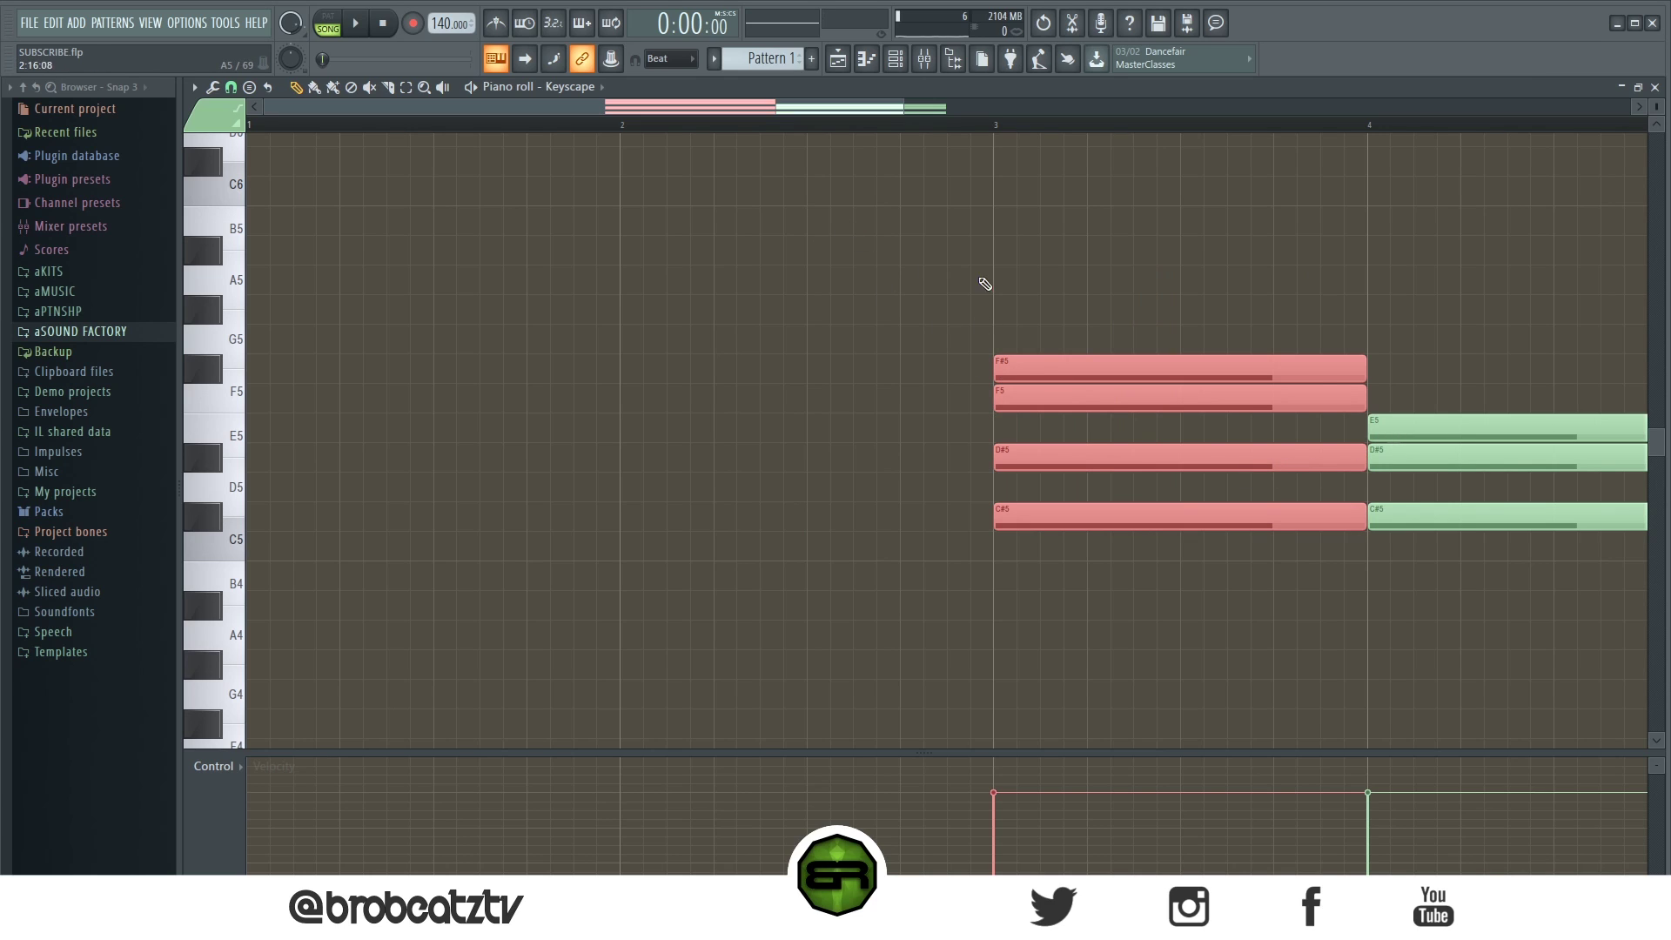
key(ctrl+a)
key(Delete)
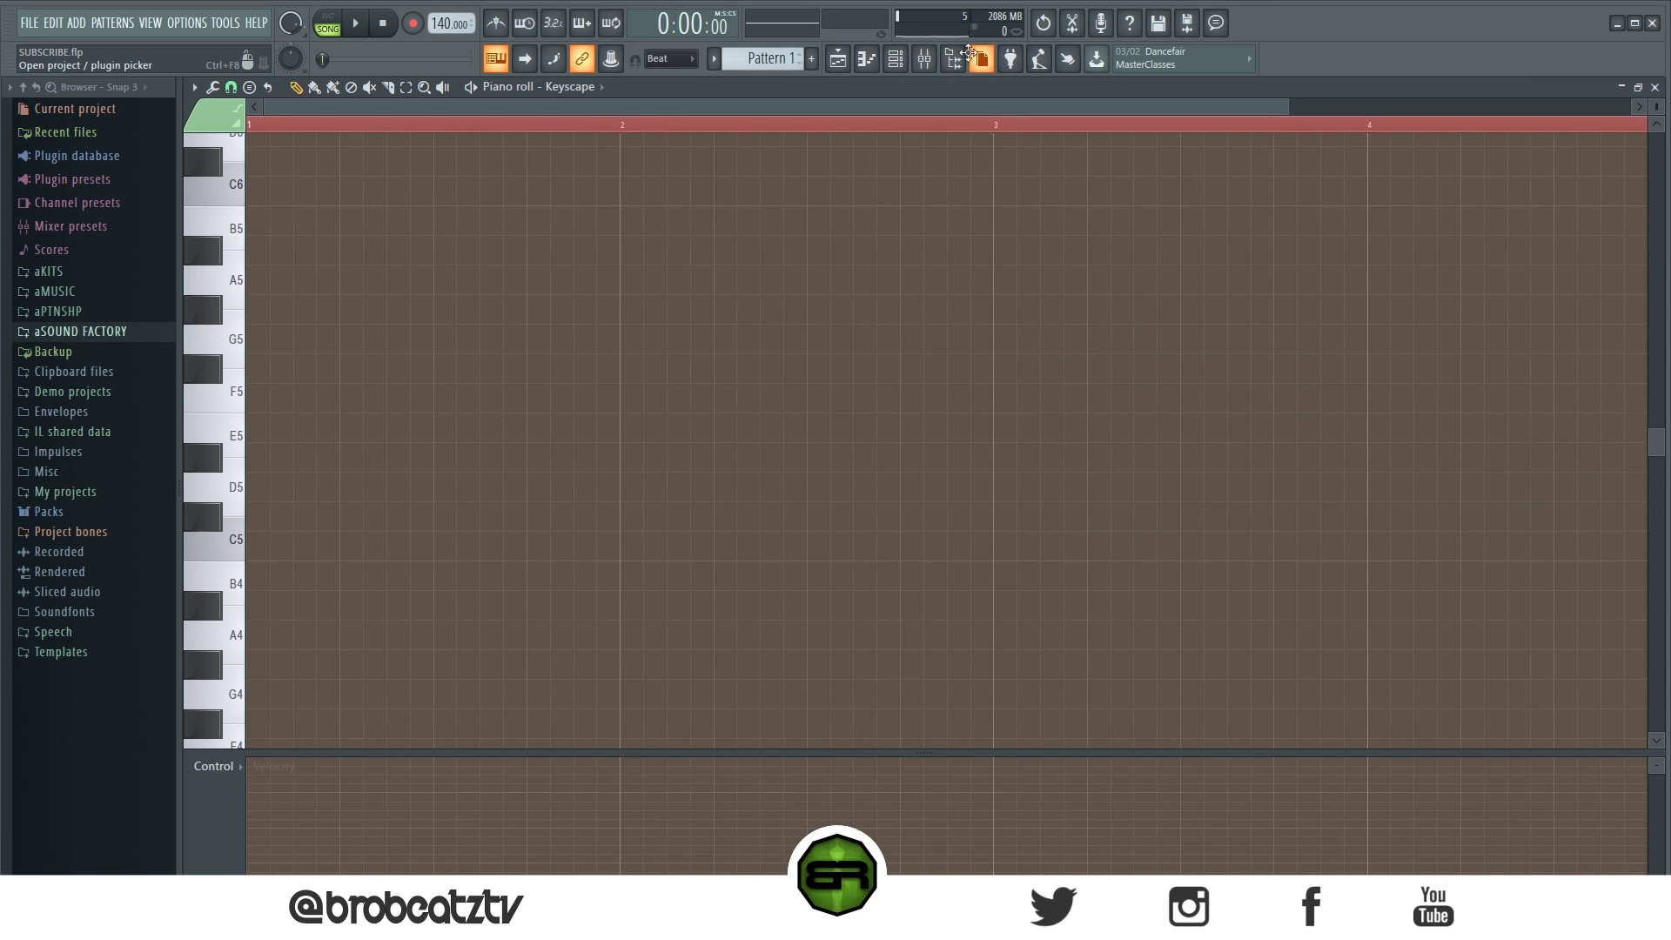
- Load the C# Major file from the Musical Scales helpers in aSOUND FACTORY as a new channel above iMac_Master
click(895, 59)
click(150, 332)
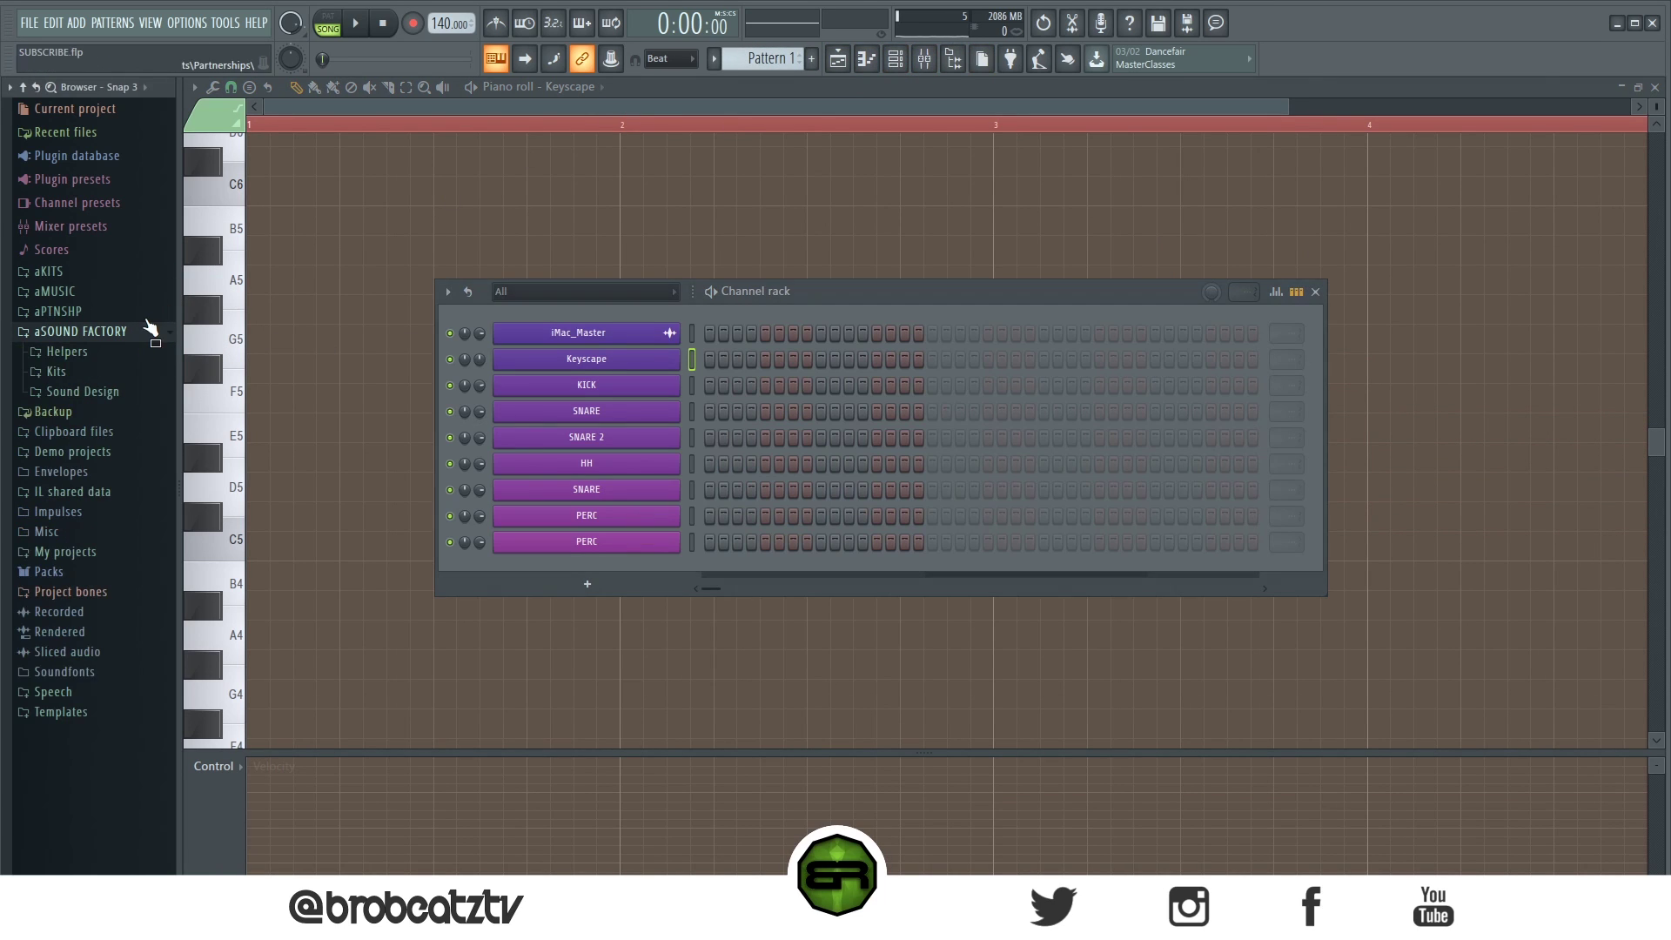
click(98, 357)
click(102, 486)
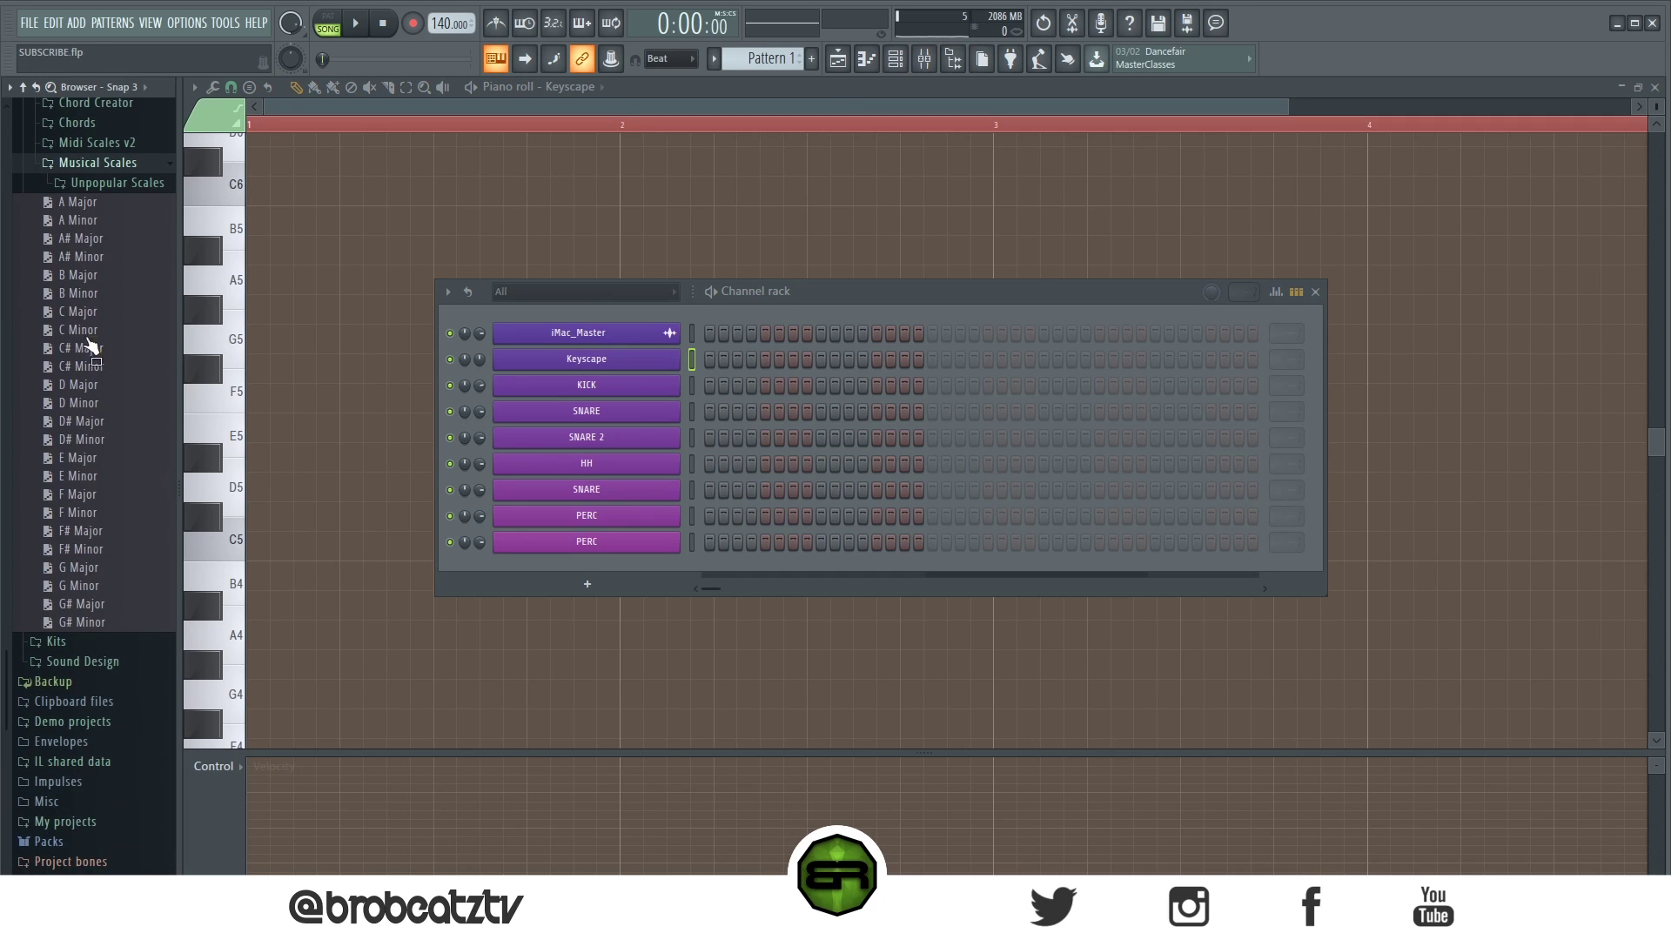
drag(83, 348, 566, 322)
scroll(102, 195, up, 5)
click(87, 332)
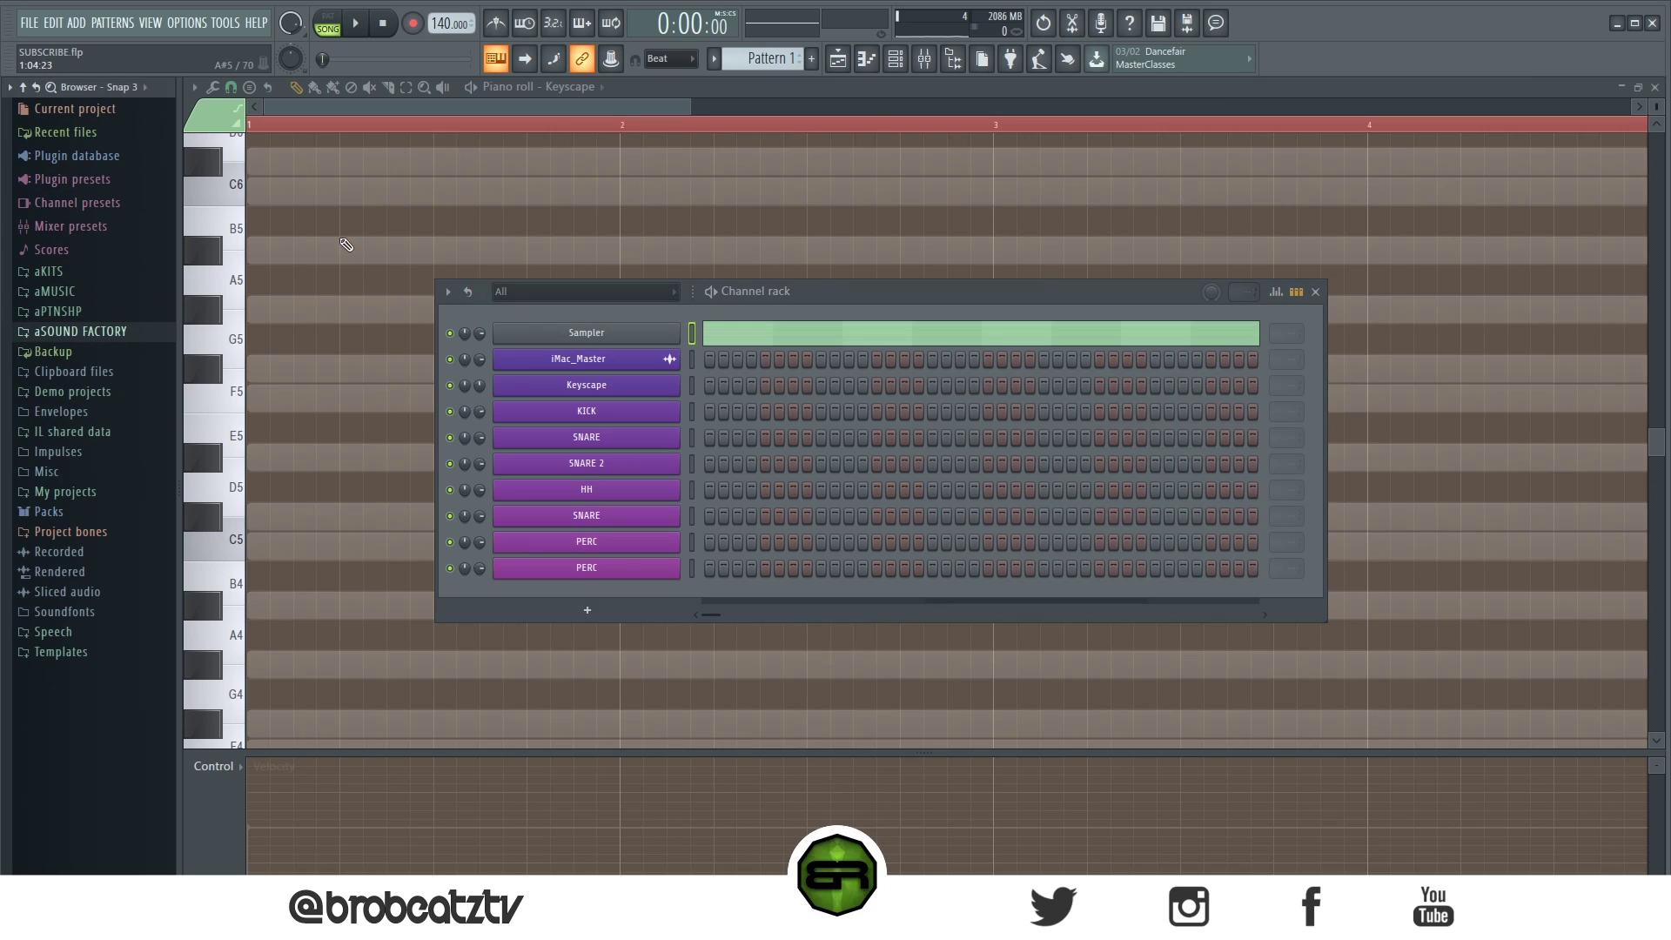
- Show the playlist and channel rack, and check the Keyscape instrument's window before closing it
key(F6)
click(837, 59)
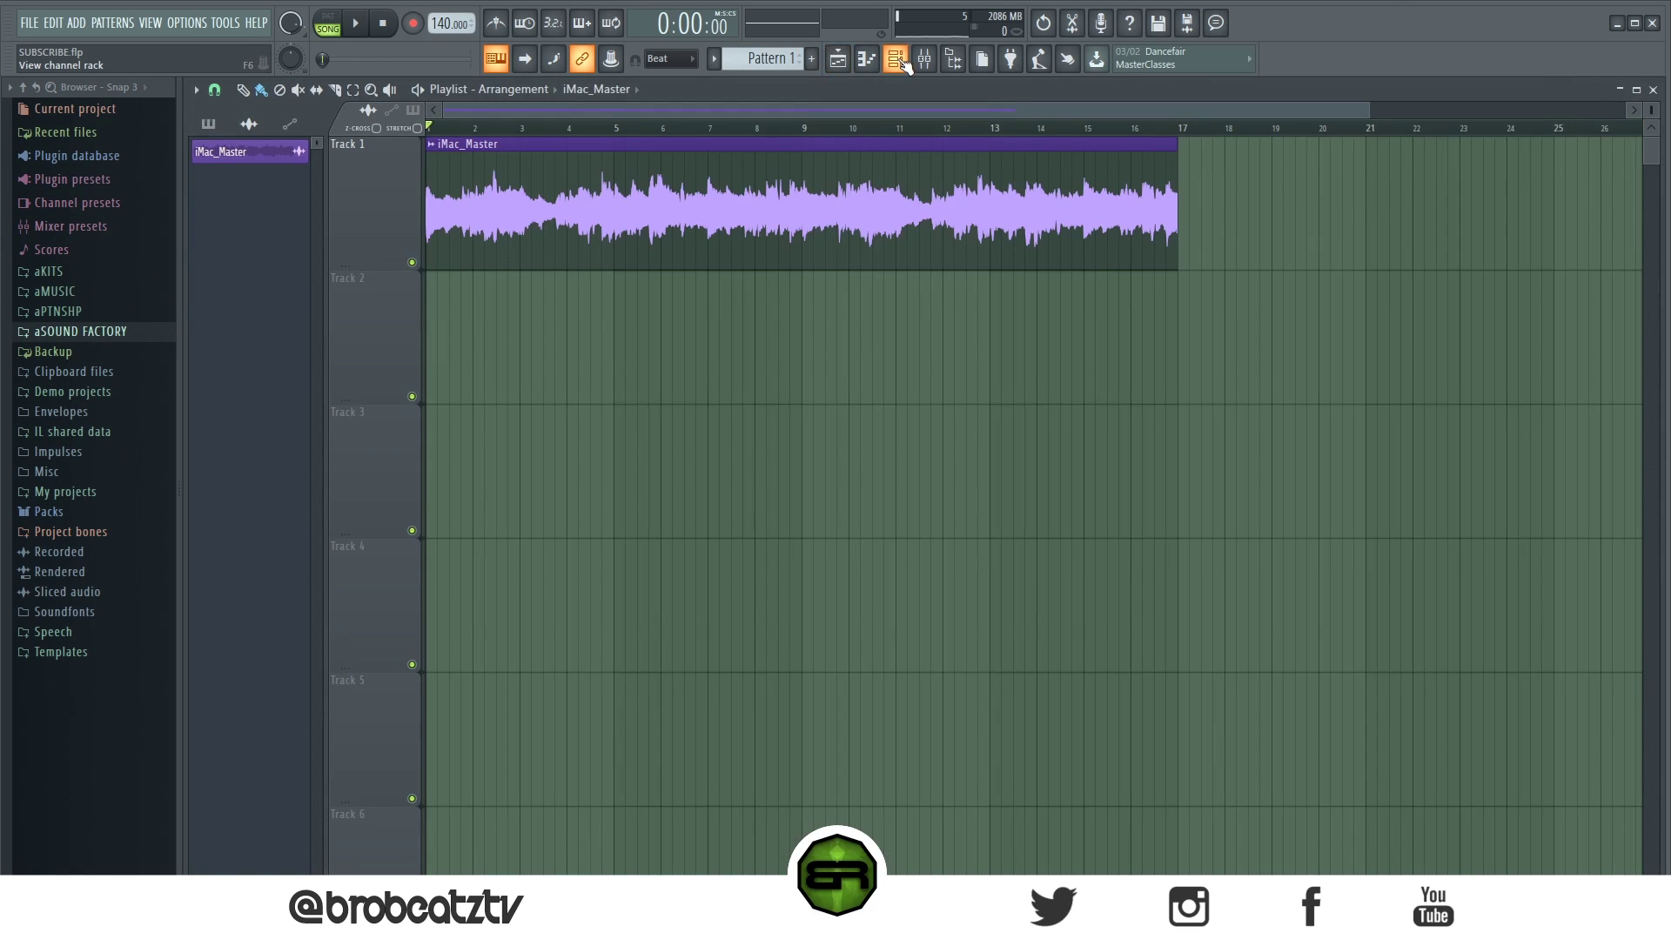
click(895, 58)
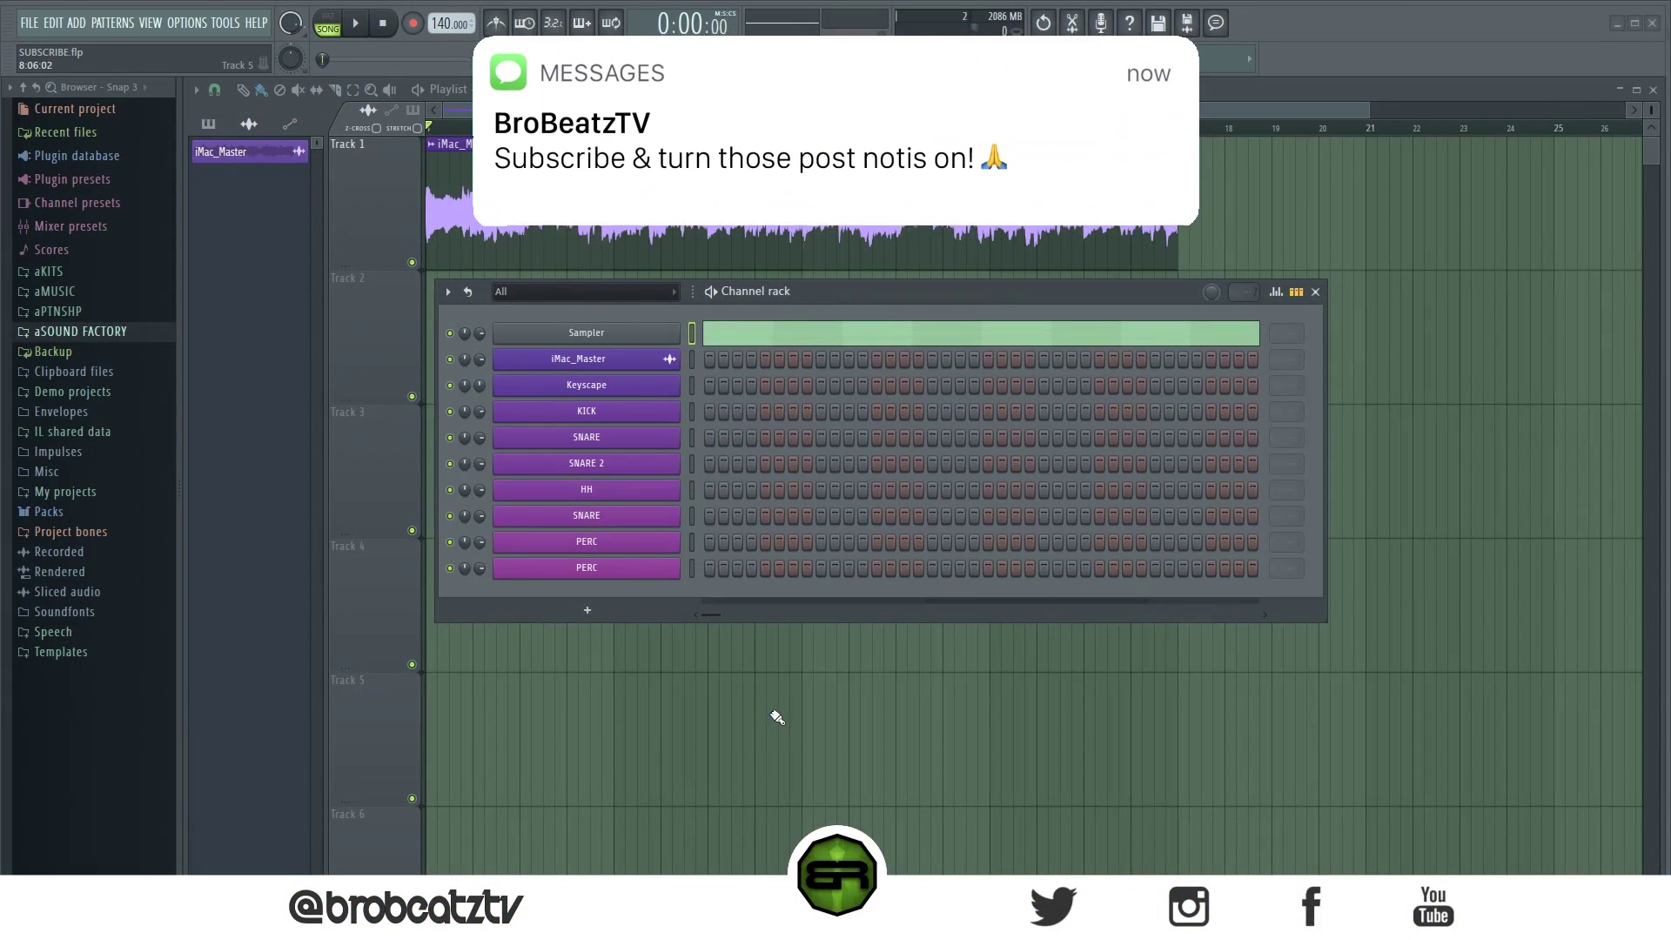
right_click(675, 383)
click(597, 396)
right_click(591, 396)
click(714, 387)
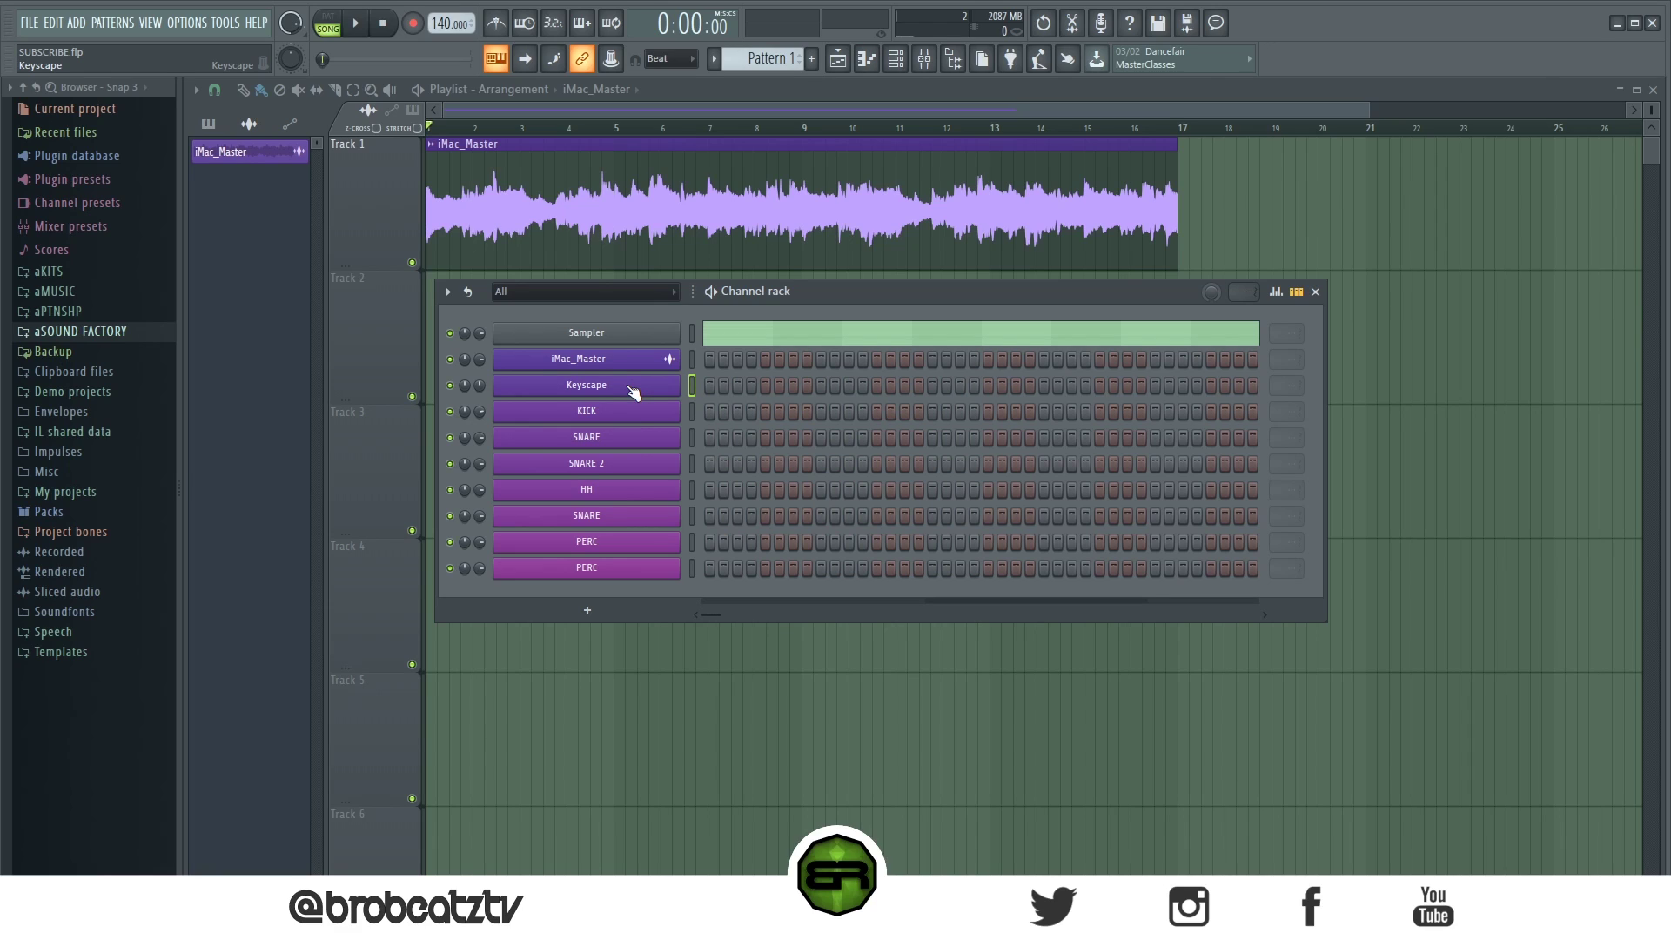
click(574, 385)
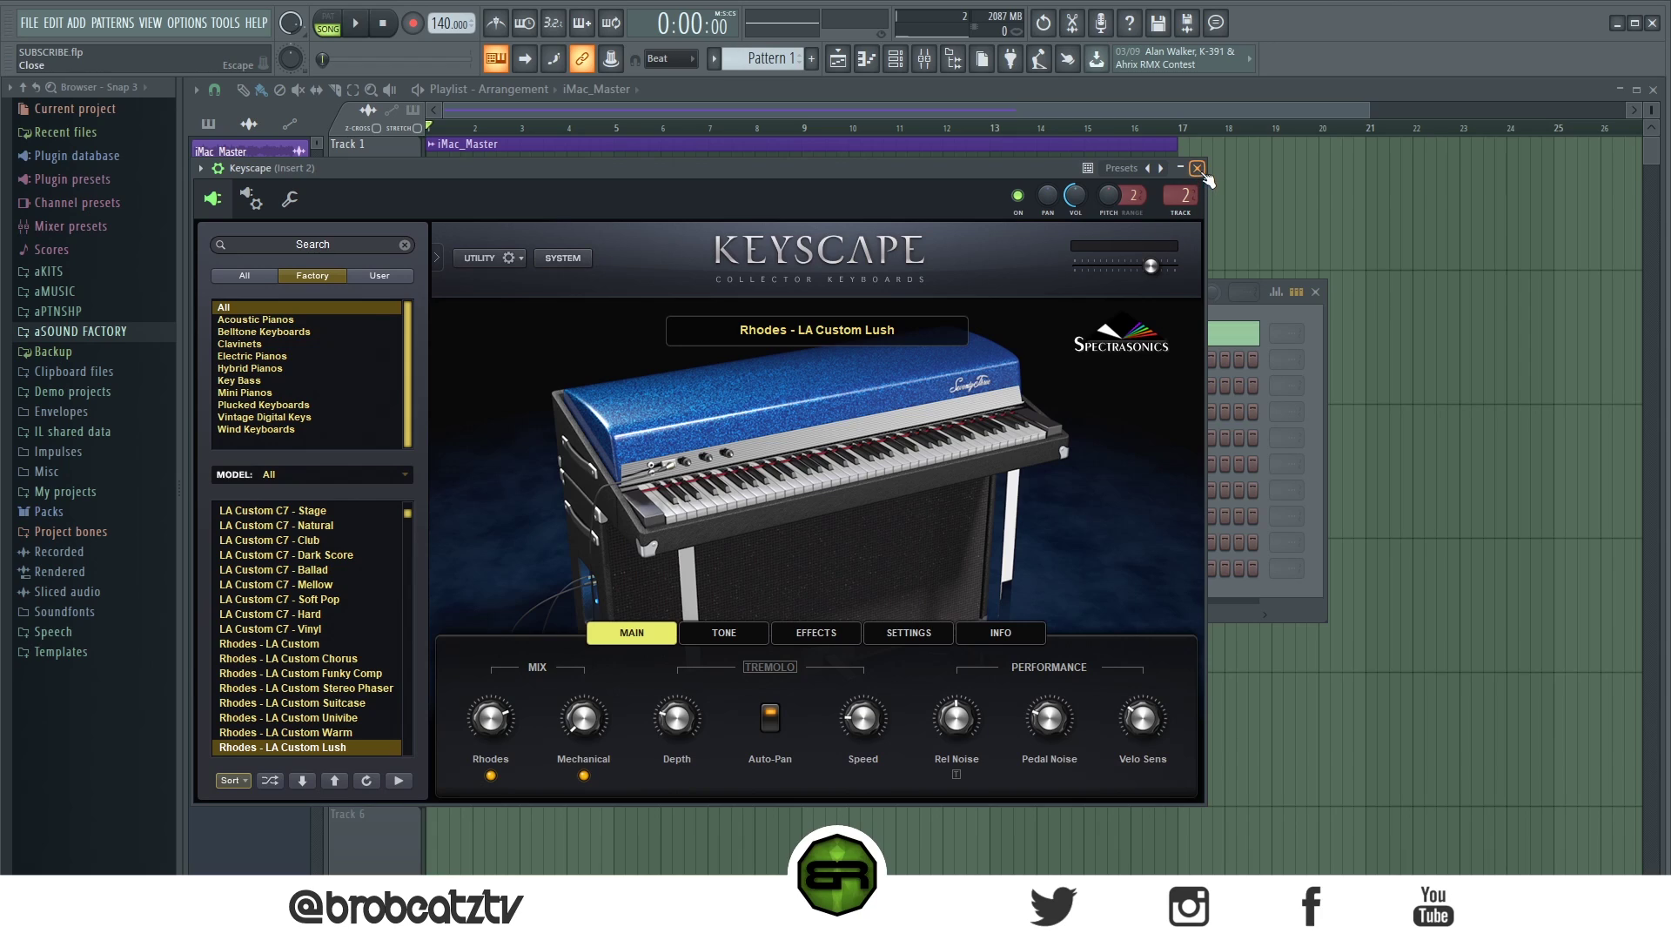
click(1196, 168)
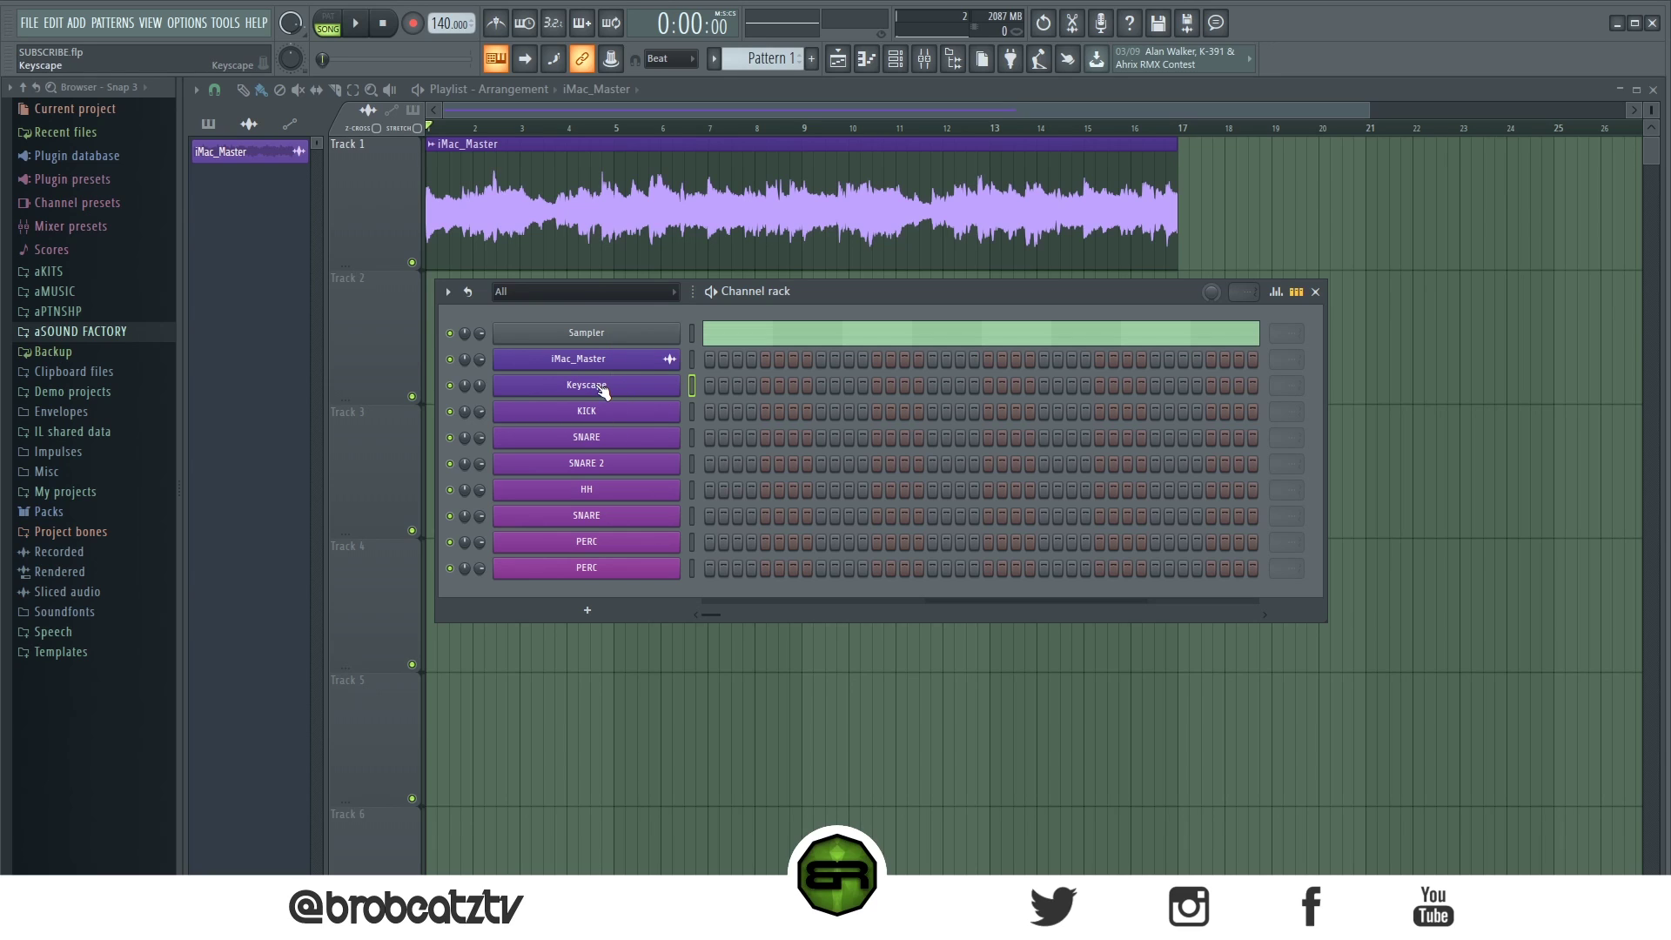
- Open the piano roll for the Keyscape channel with a wider range of keys in view
right_click(681, 383)
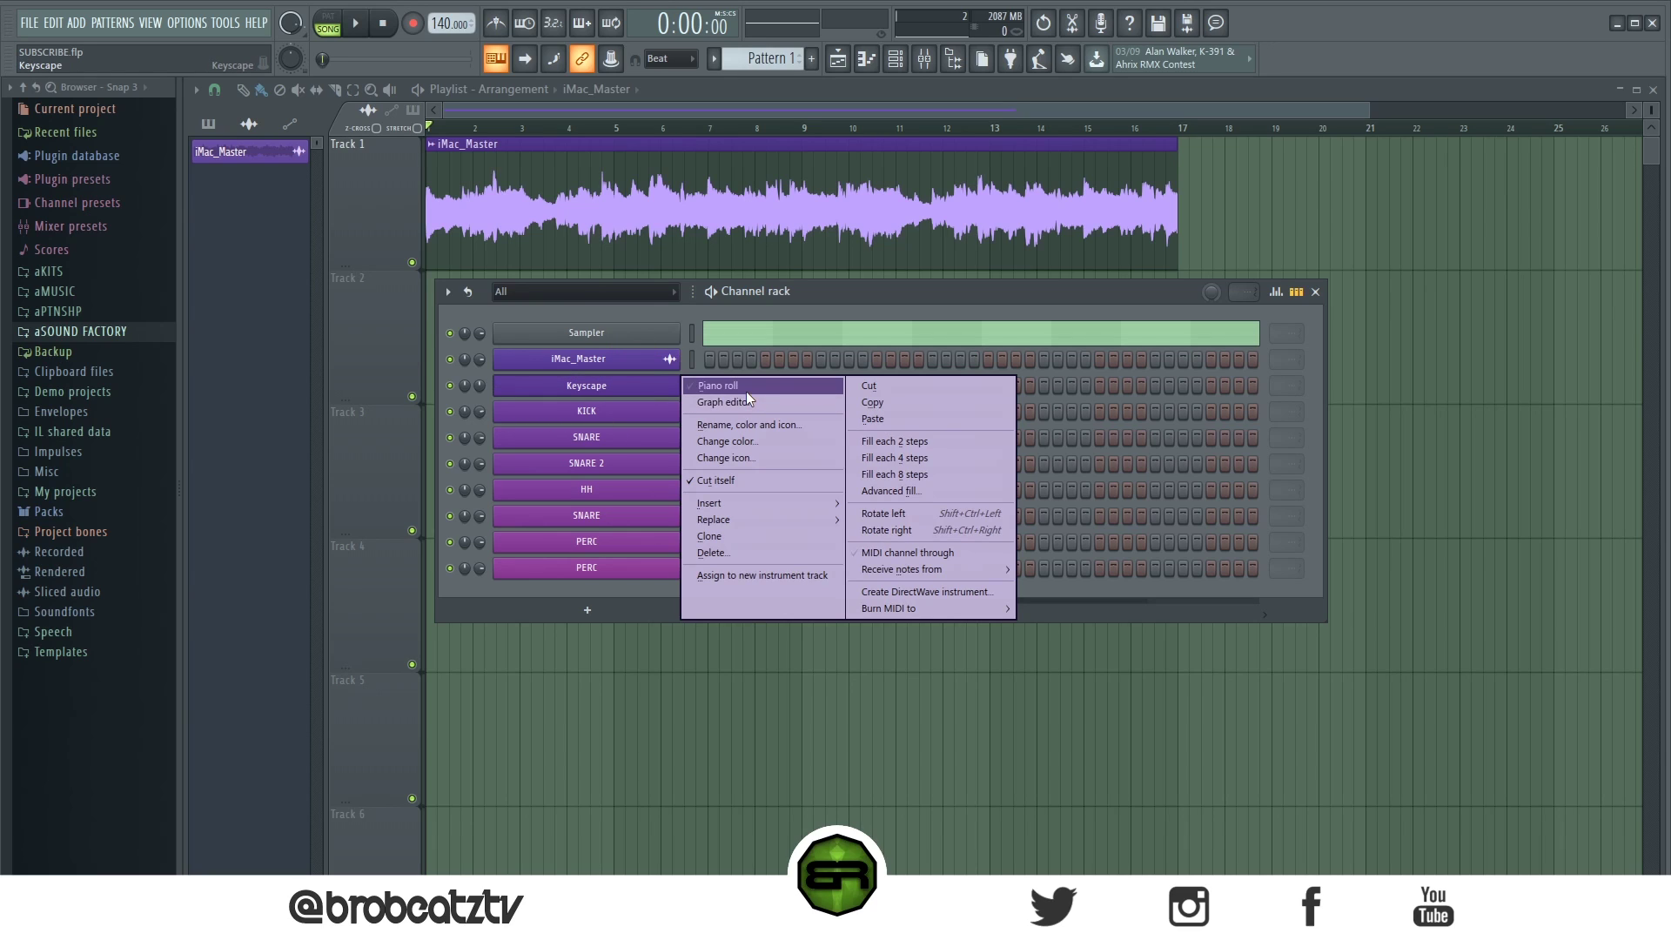
click(745, 386)
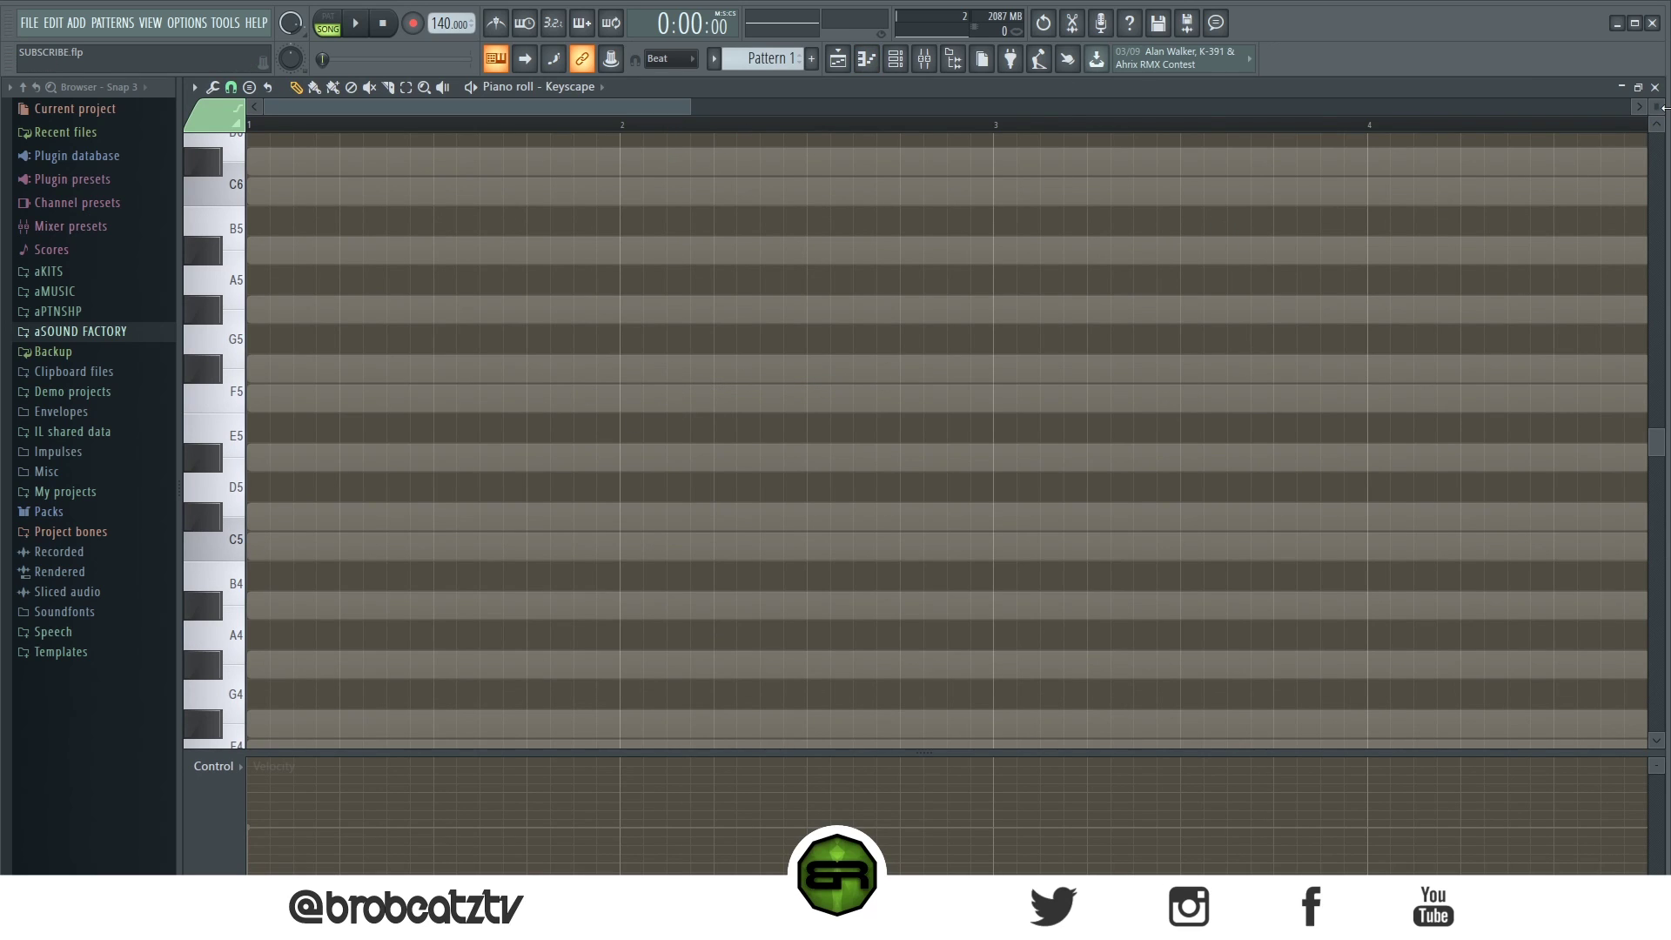
scroll(1656, 105, down, 3)
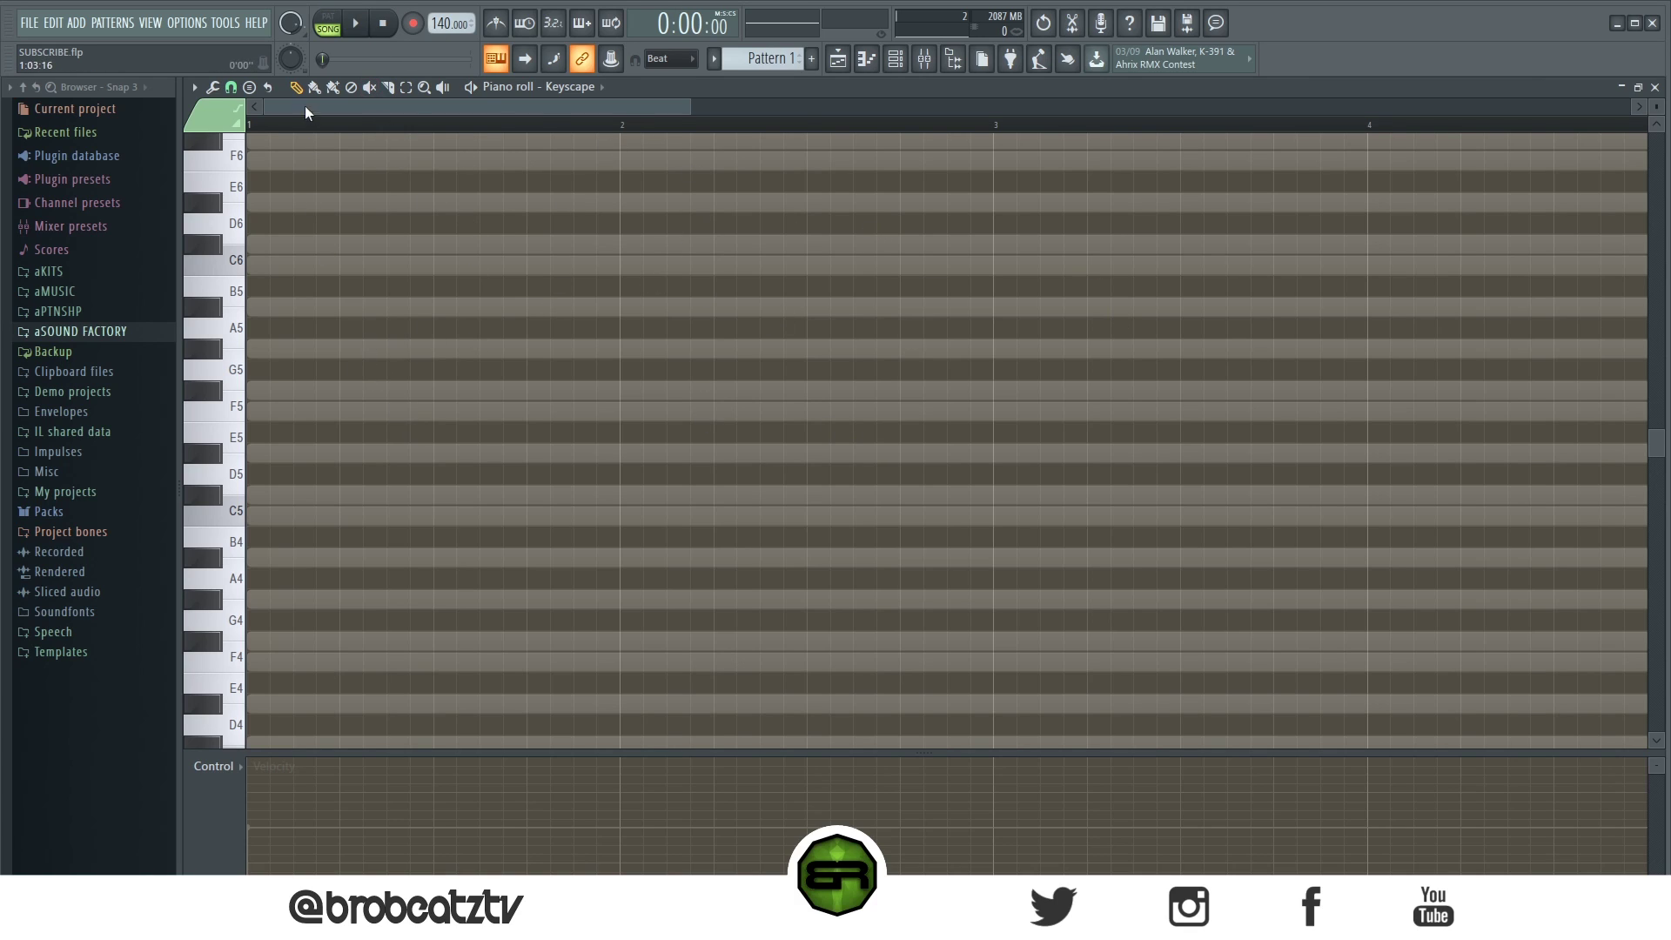
- Play the song while auditioning the F5, F#5 and F#4 keys to find the note that opens the sample
key(space)
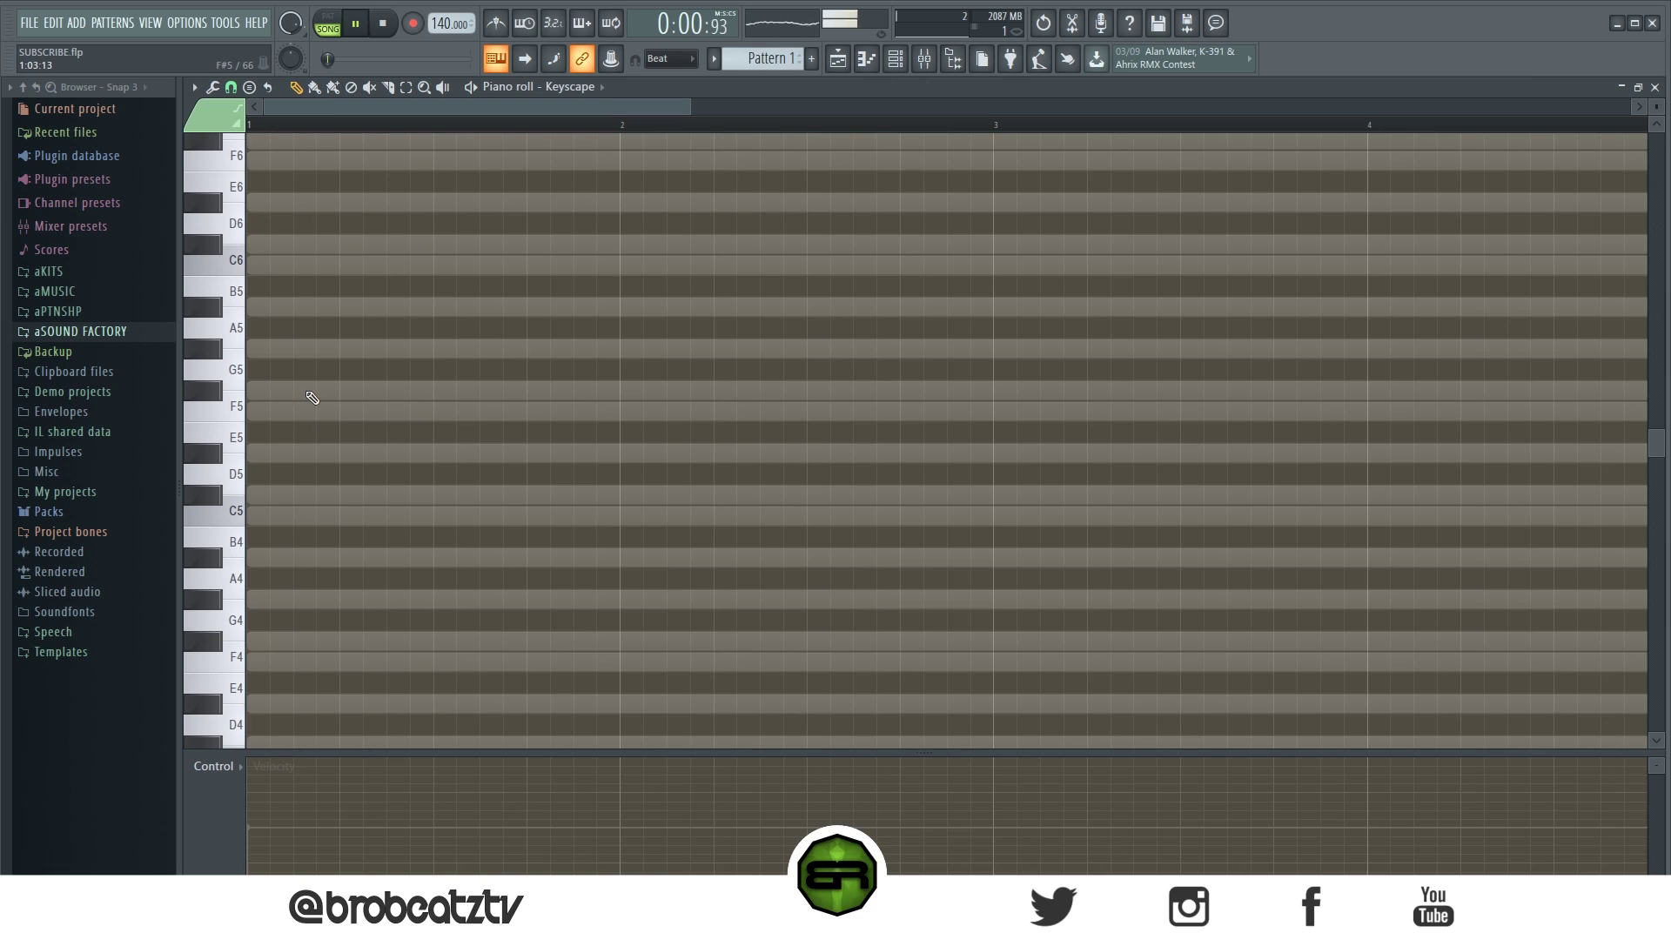
click(224, 409)
click(224, 410)
click(224, 411)
click(210, 399)
click(211, 398)
click(211, 399)
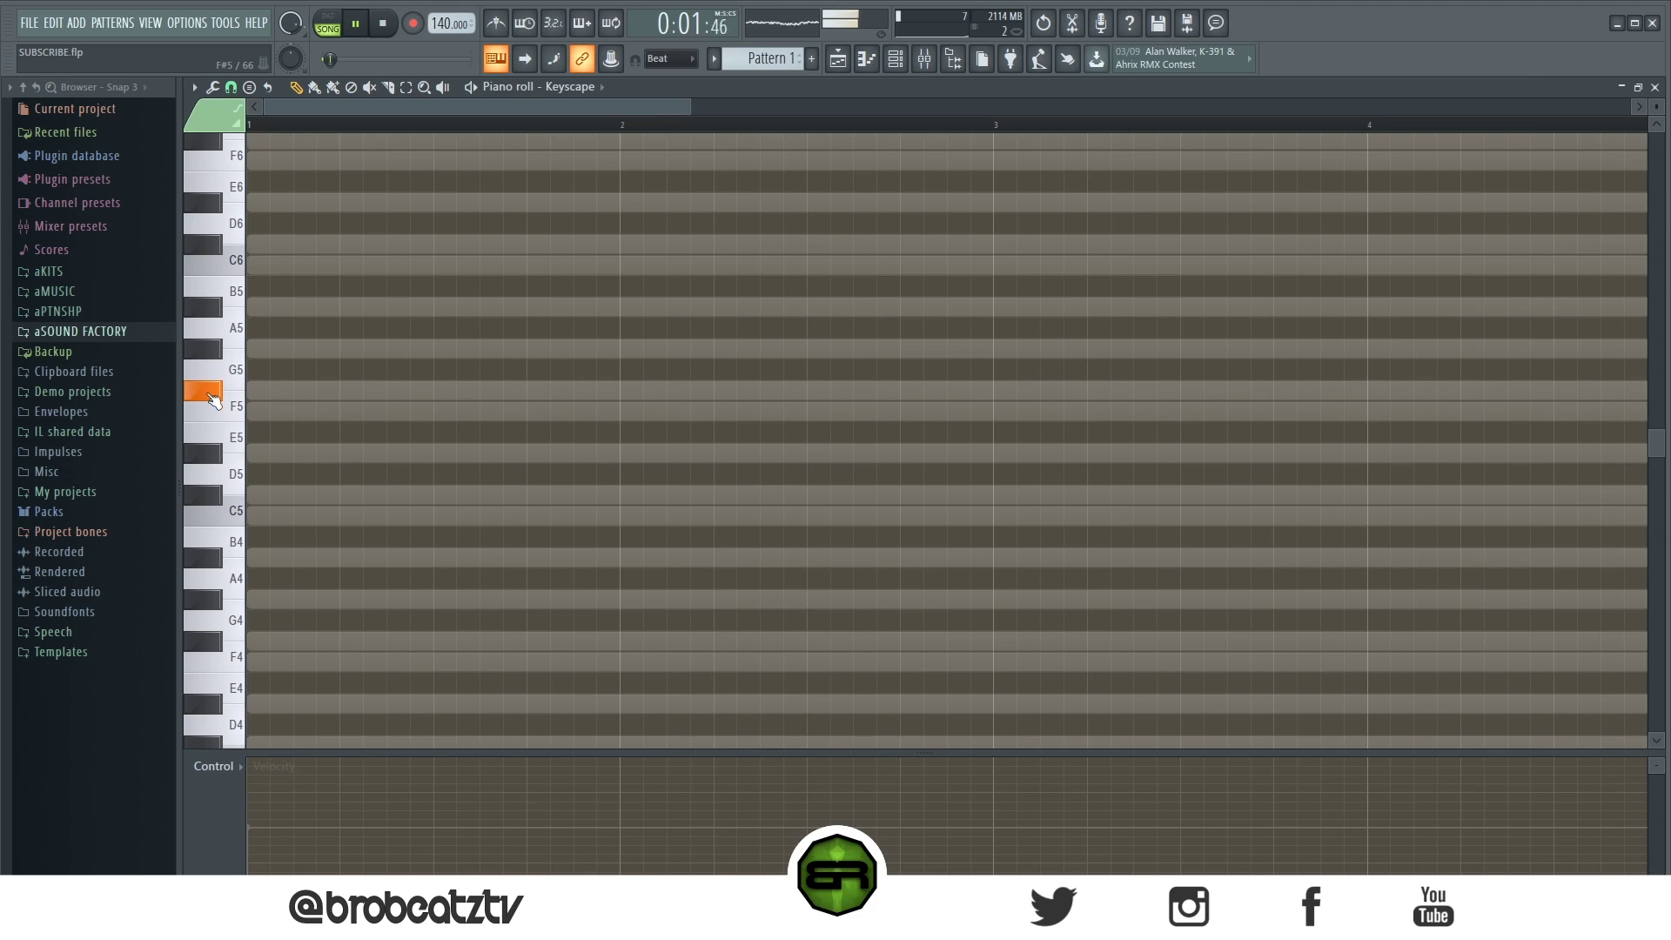
click(215, 402)
click(215, 402)
key(space)
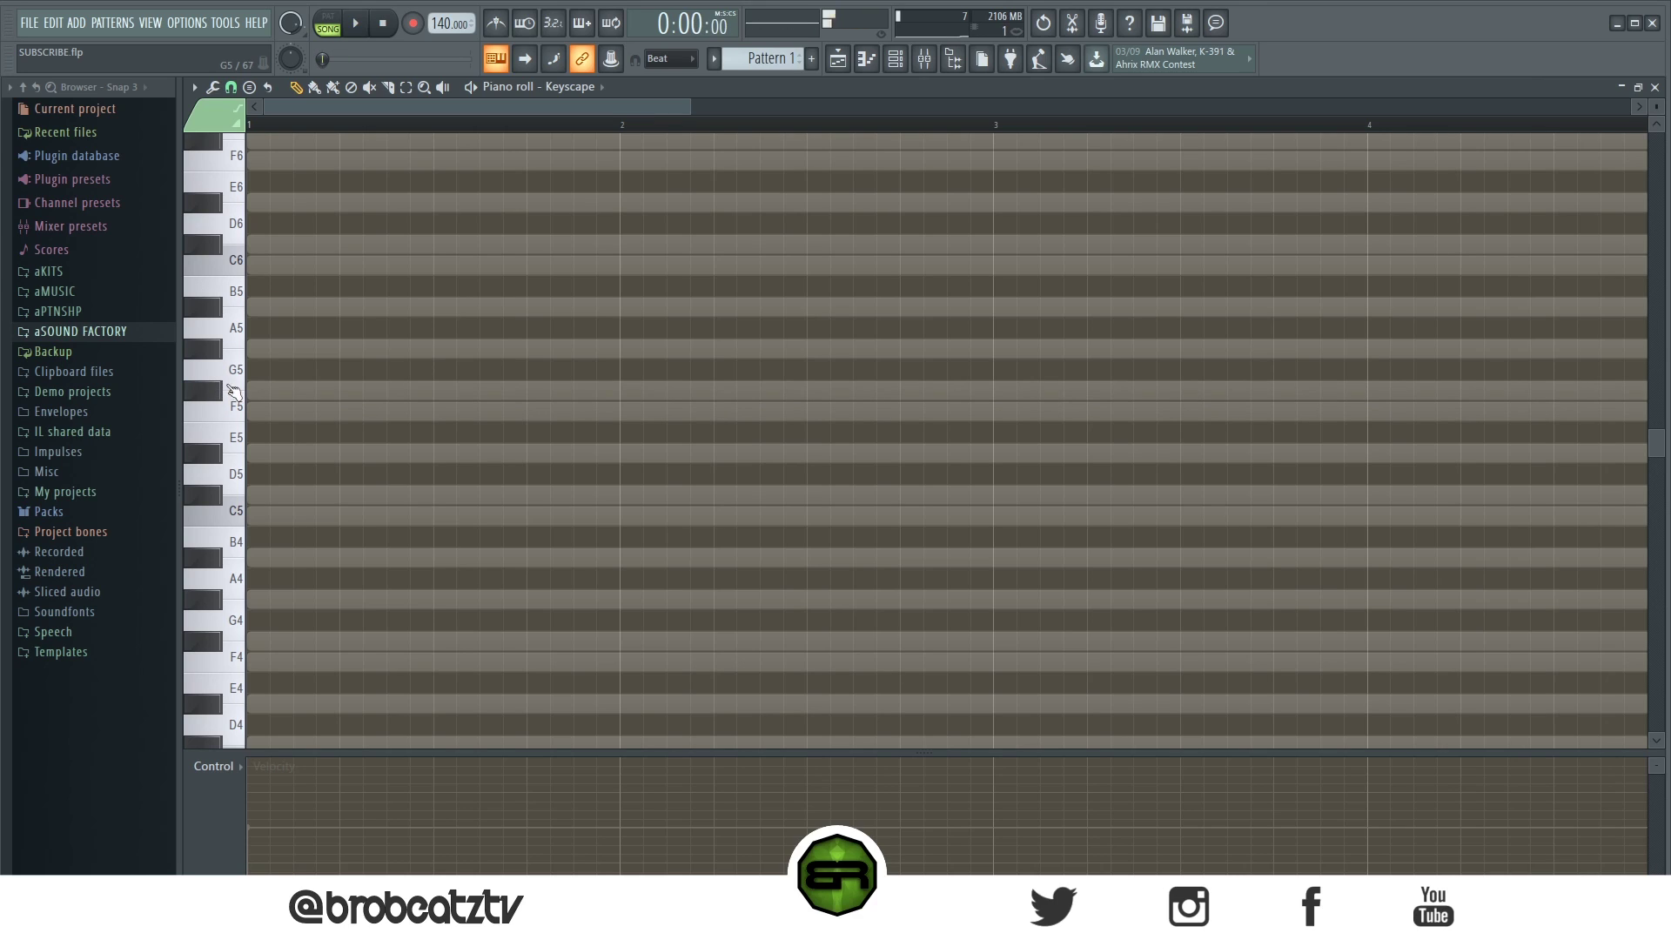
click(213, 641)
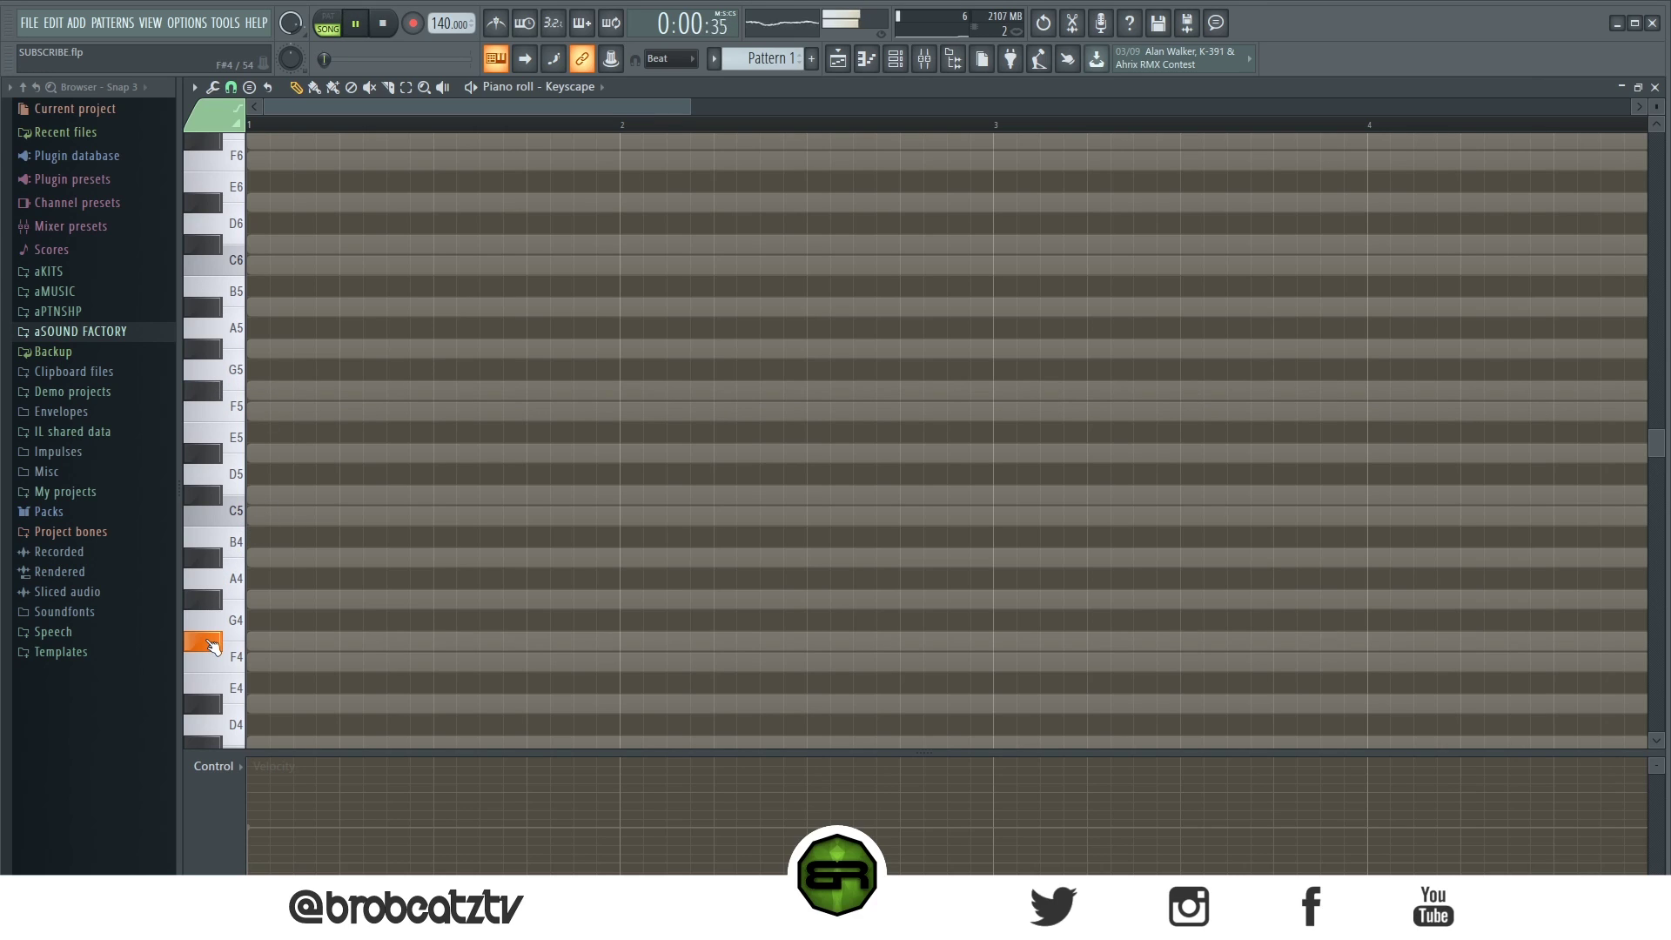
- Place a one-bar F#5 note at bar 1 in the Keyscape piano roll
click(261, 390)
key(space)
key(space)
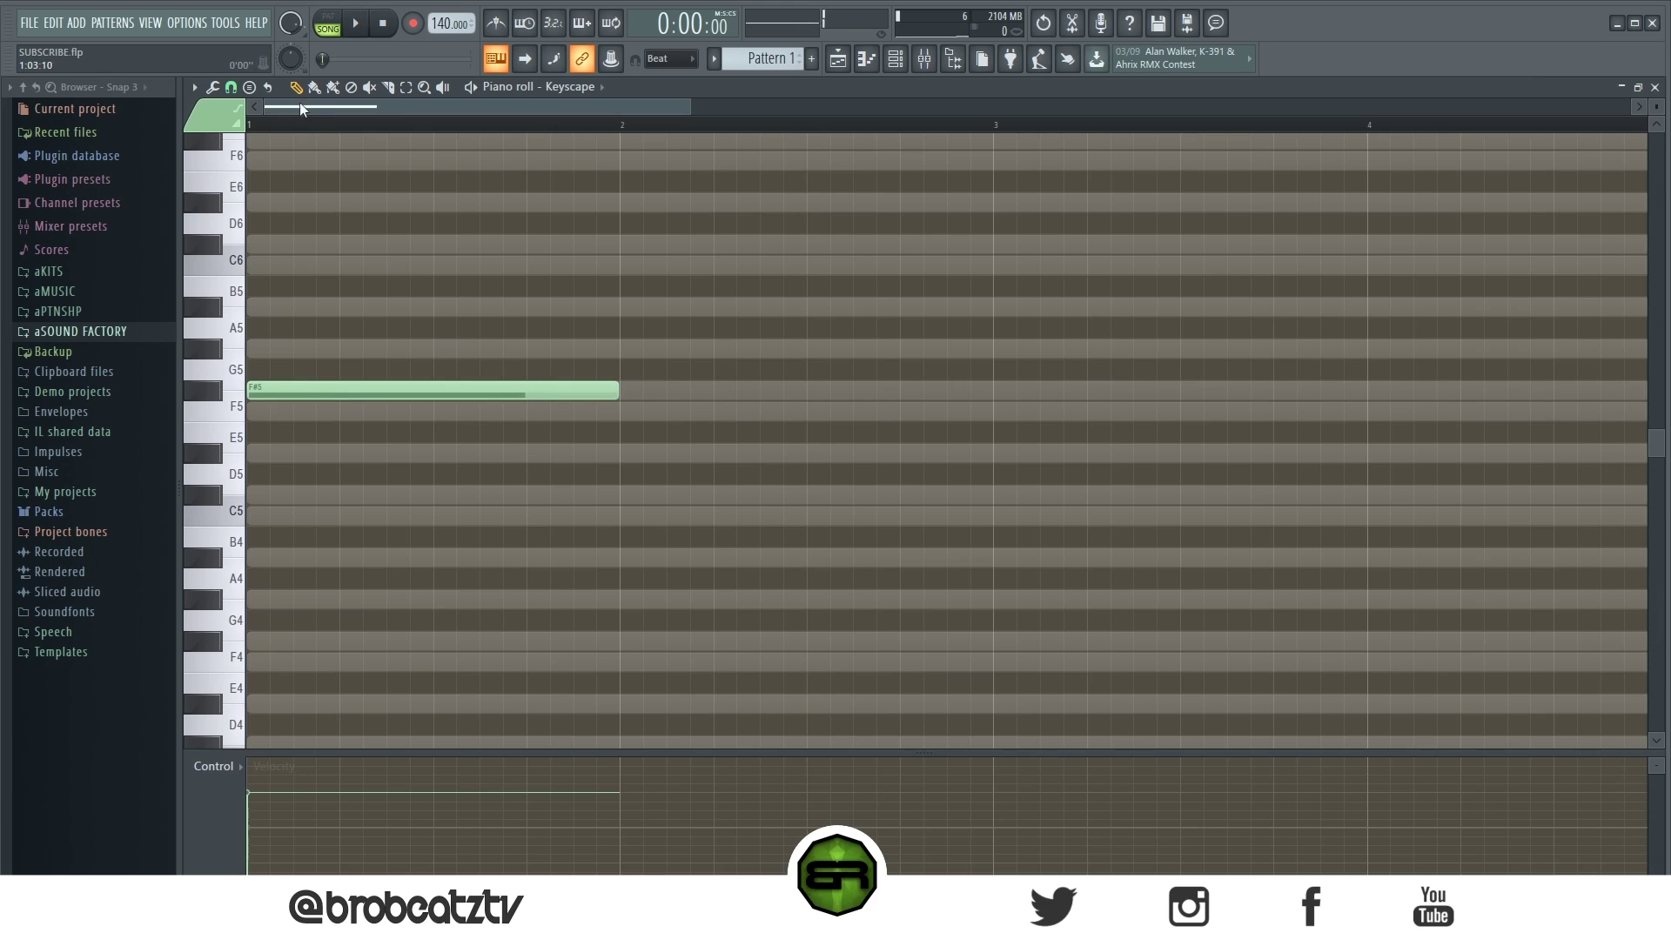
- Place a Pattern 1 clip at bar 1 of Track 2 in the playlist
click(840, 61)
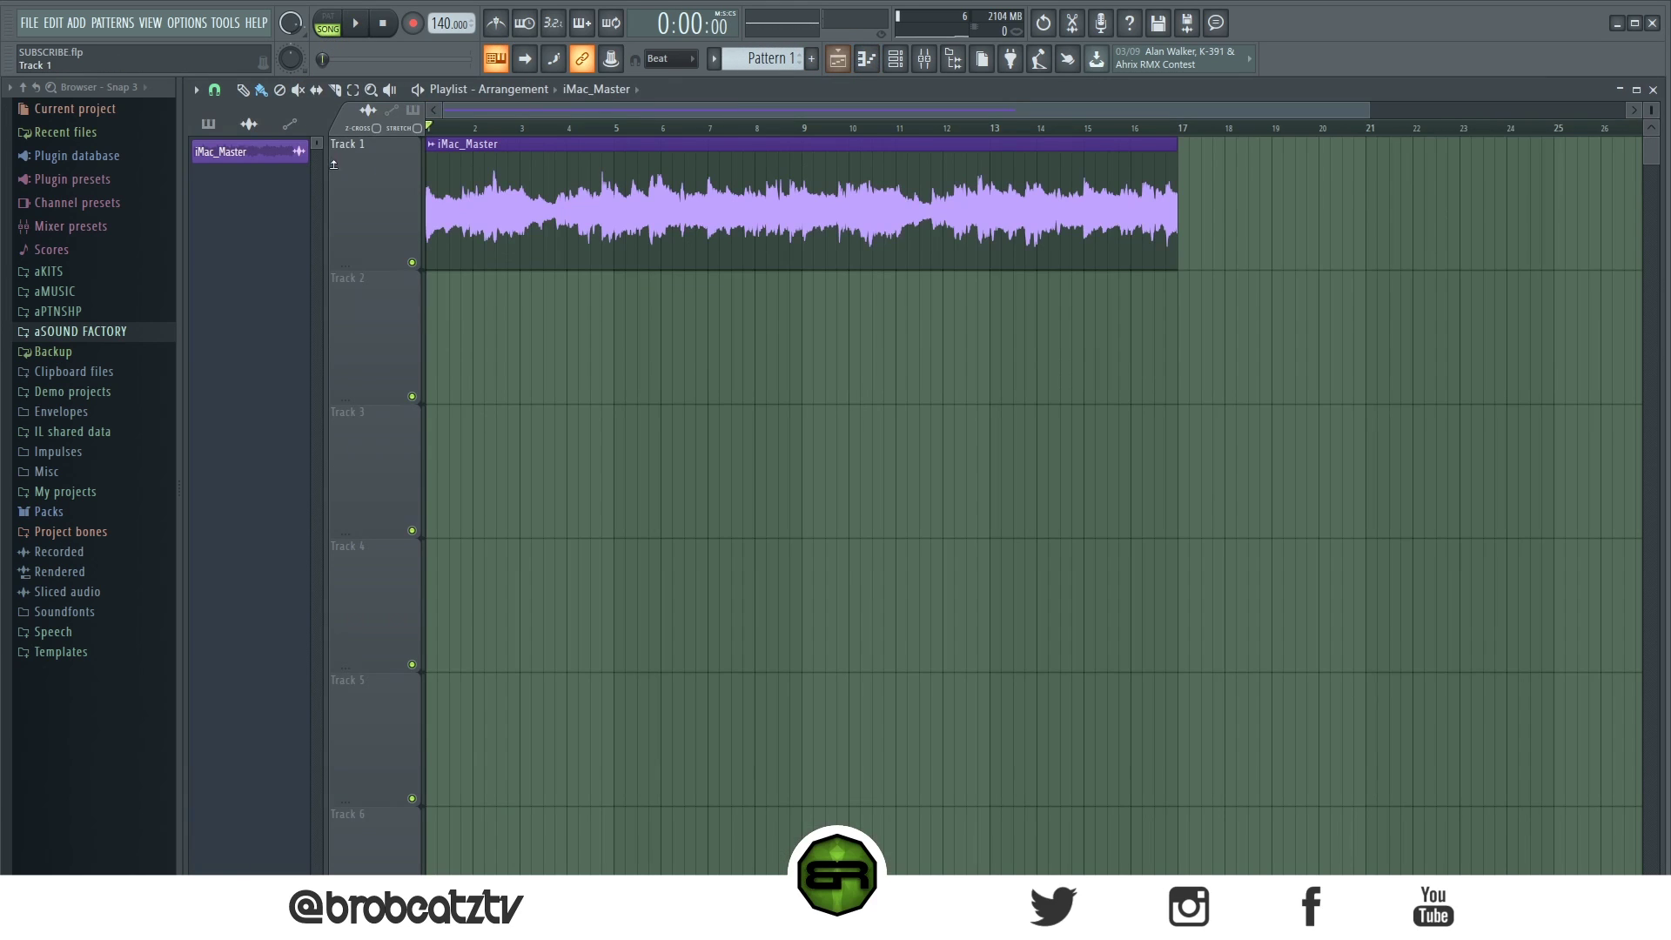
drag(231, 154, 430, 341)
click(241, 126)
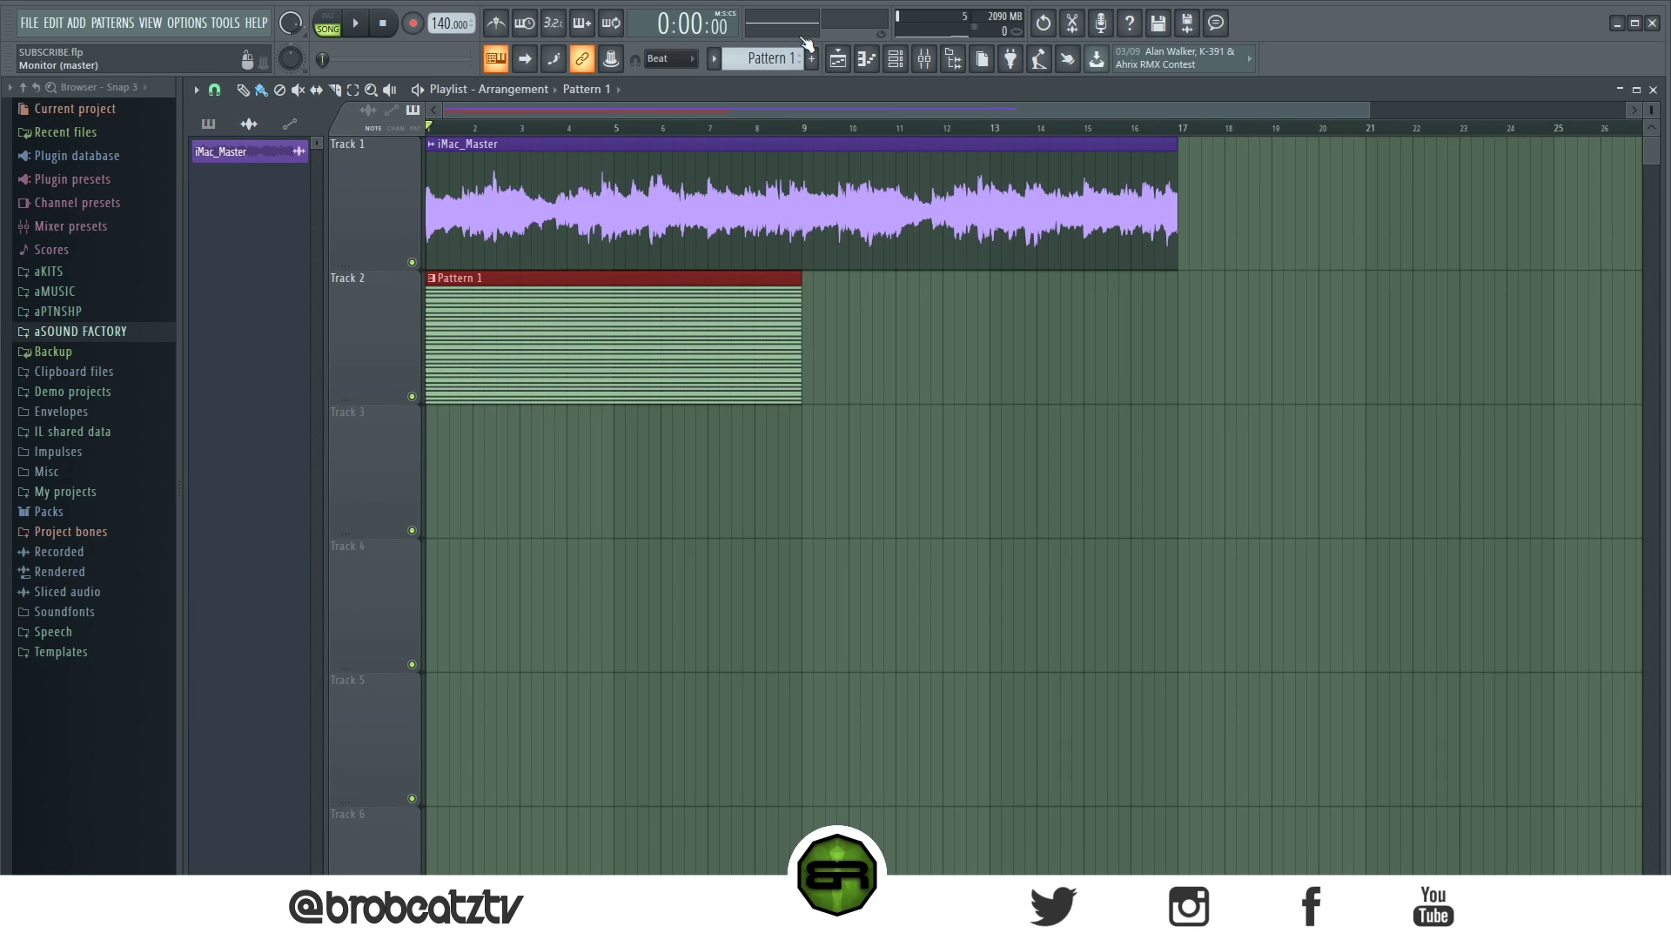
- Return to the Keyscape piano roll and, while the song plays, lengthen the F#5 note to end two steps past the start of bar 2
click(895, 58)
click(770, 391)
key(space)
scroll(747, 429, up, 3)
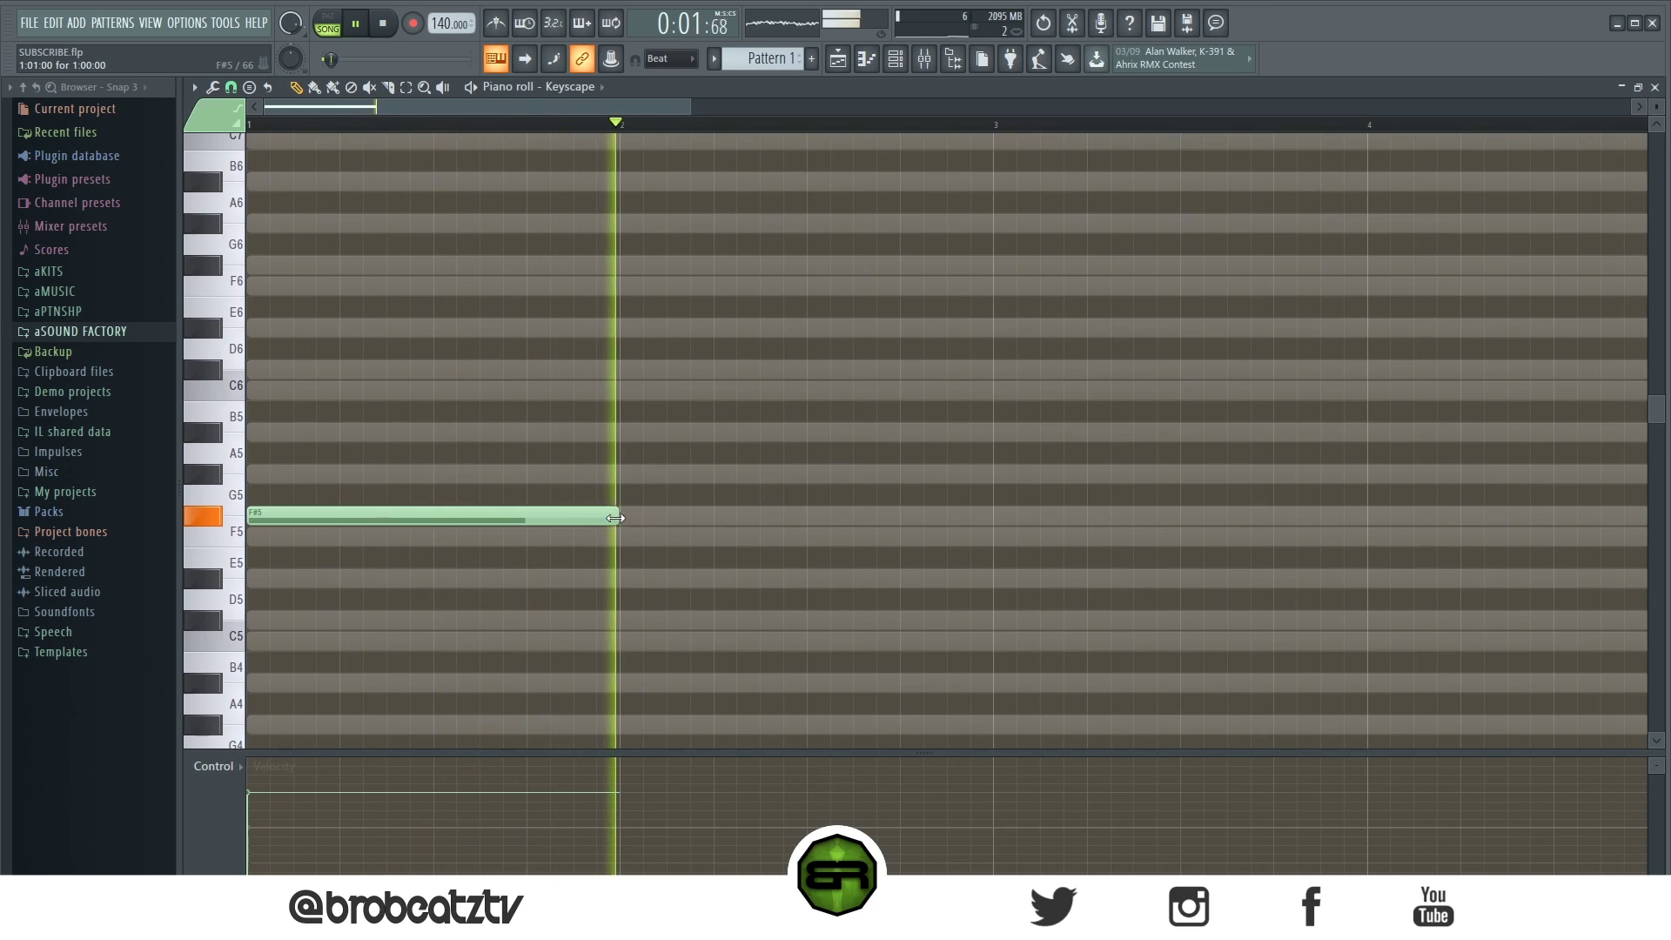
drag(618, 515, 666, 515)
key(space)
- Play along and add A#5 notes at 2:05 and 4:05 and a C#6 note at 4:13
click(718, 432)
key(space)
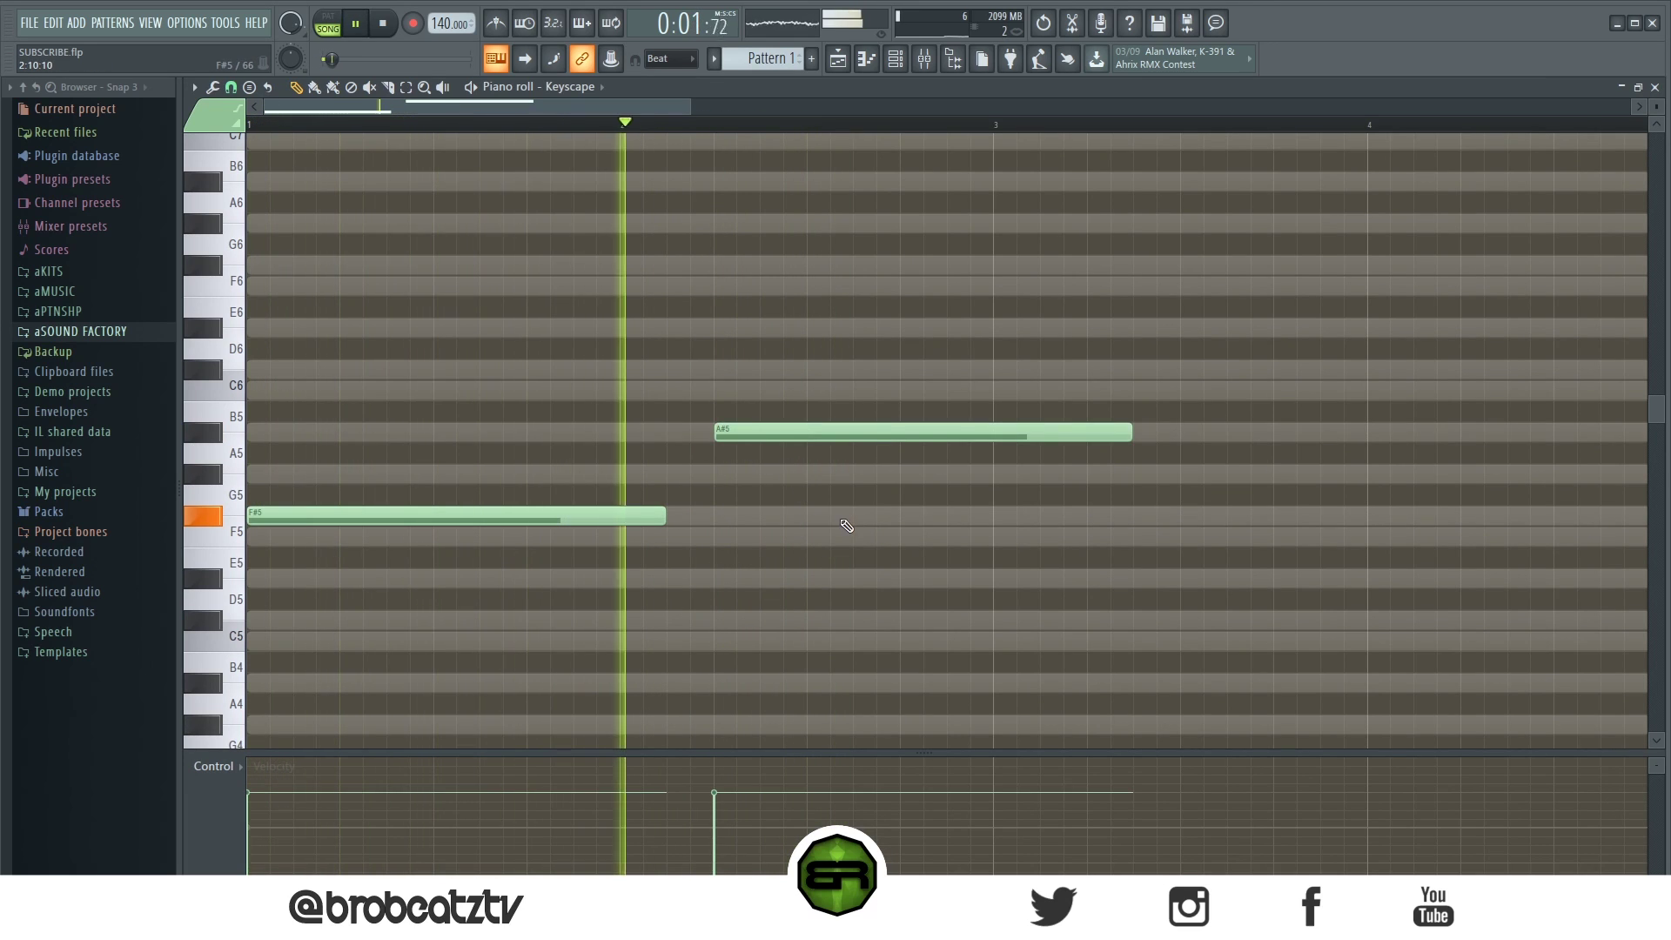
scroll(708, 129, down, 3)
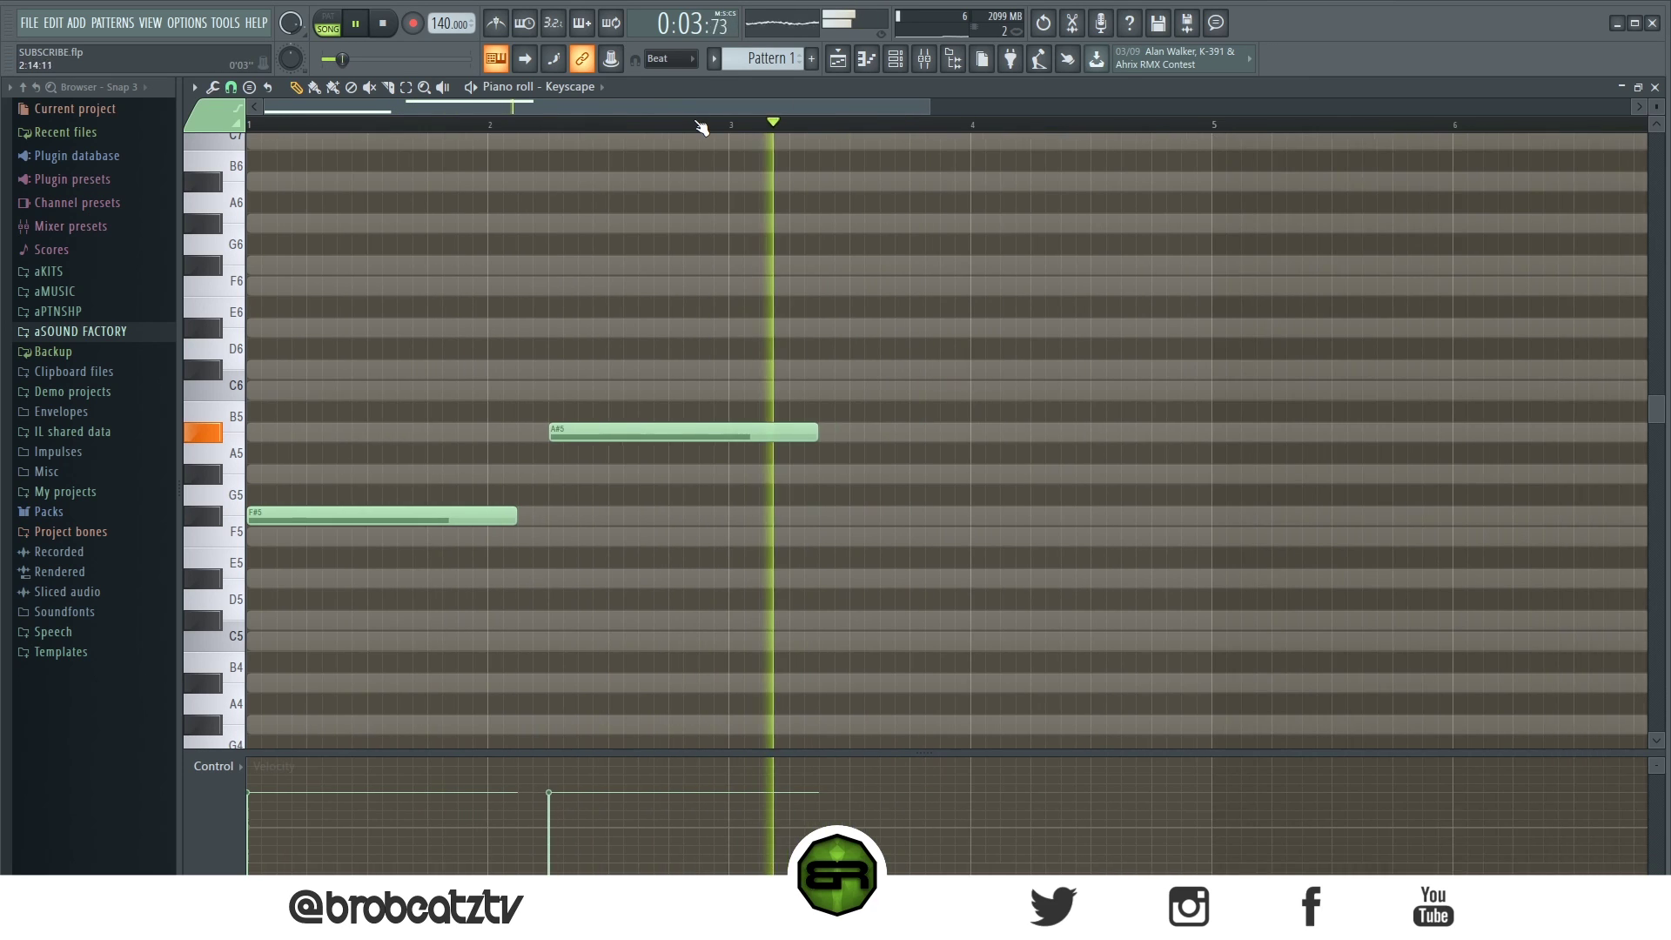
click(1027, 431)
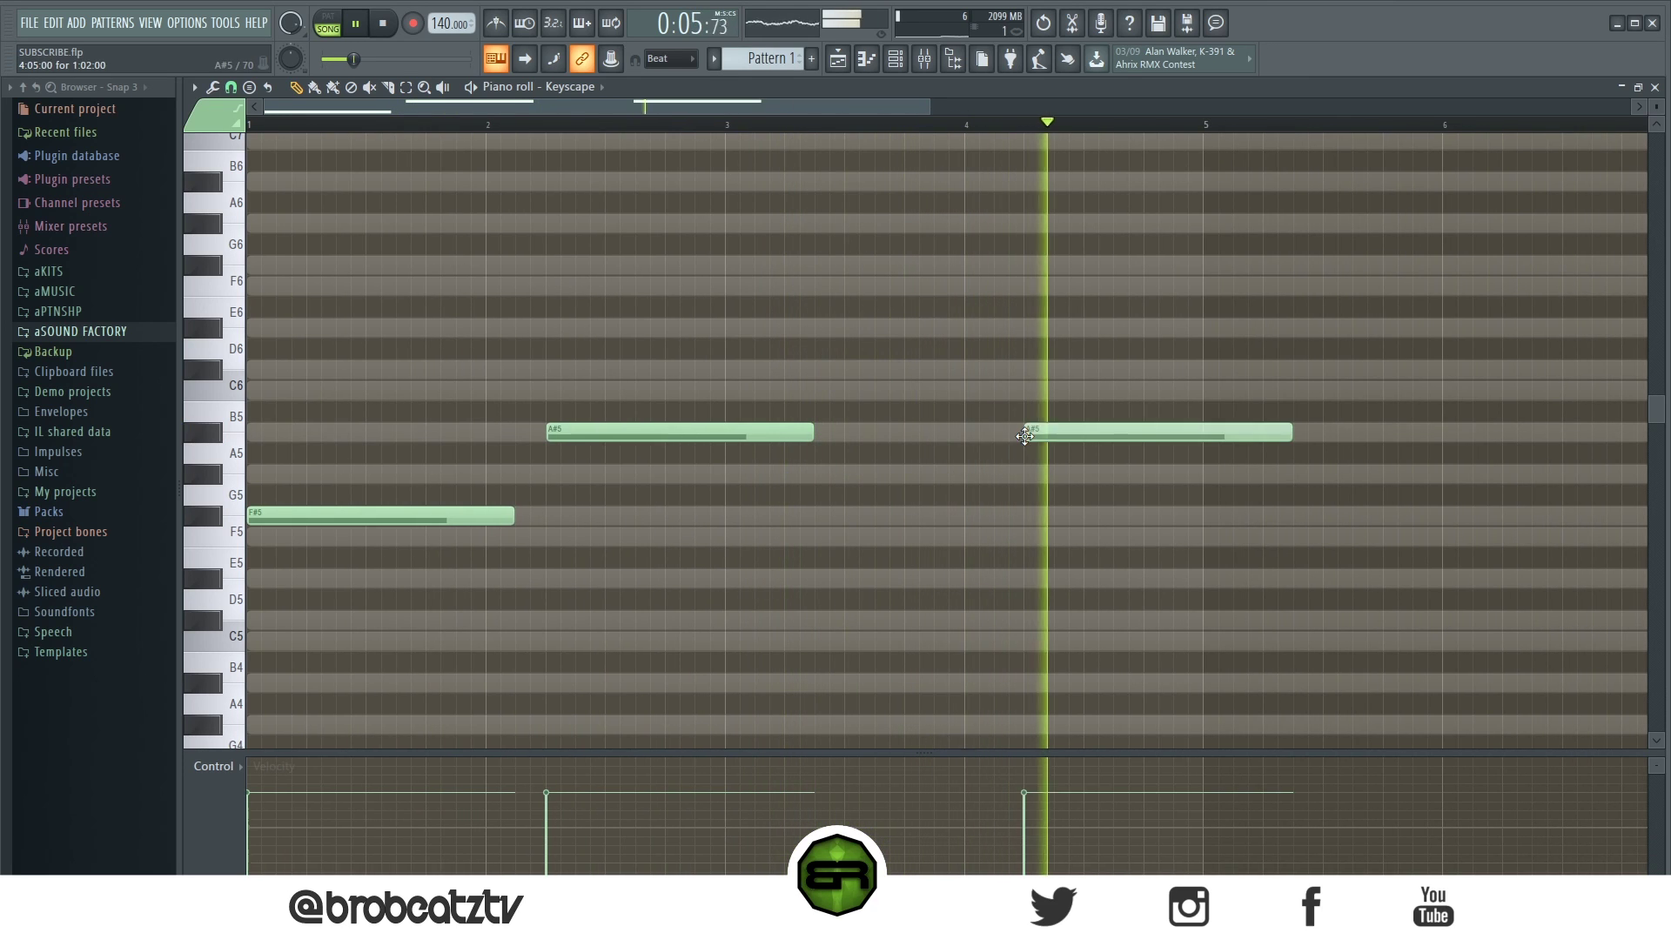
key(space)
click(1149, 389)
drag(1151, 373, 1151, 353)
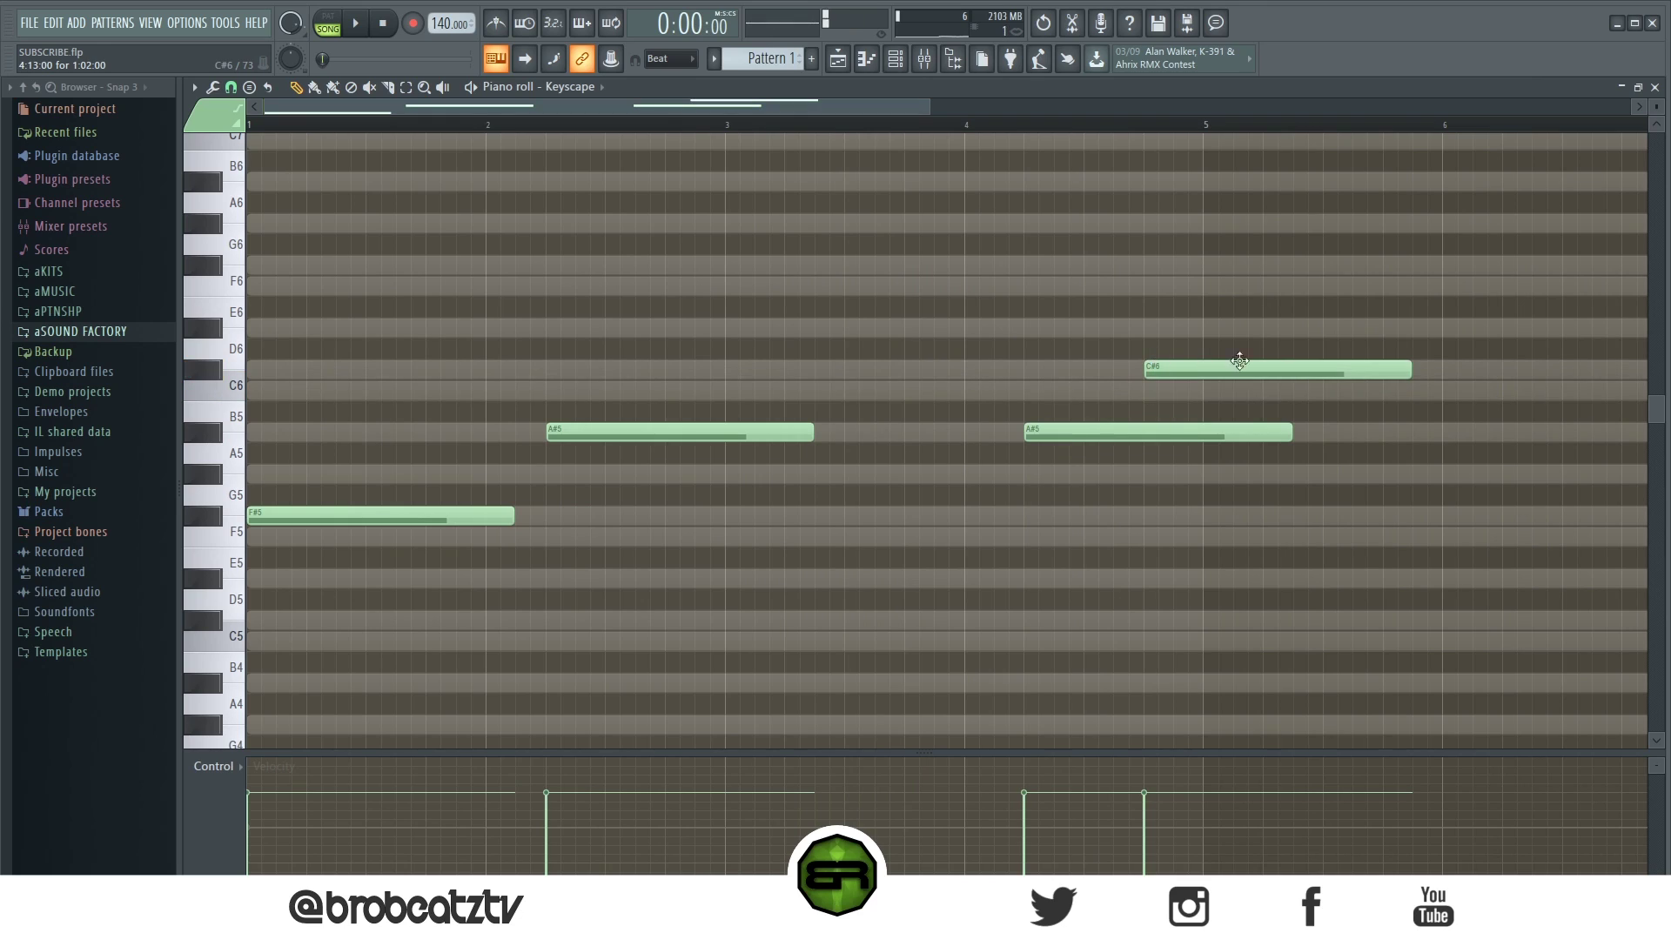
- Shorten the second A#5 to end where C#6 begins, end C#6 at bar 5, and extend the first A#5 to meet the second
drag(1292, 433, 1156, 479)
drag(1412, 377, 1194, 432)
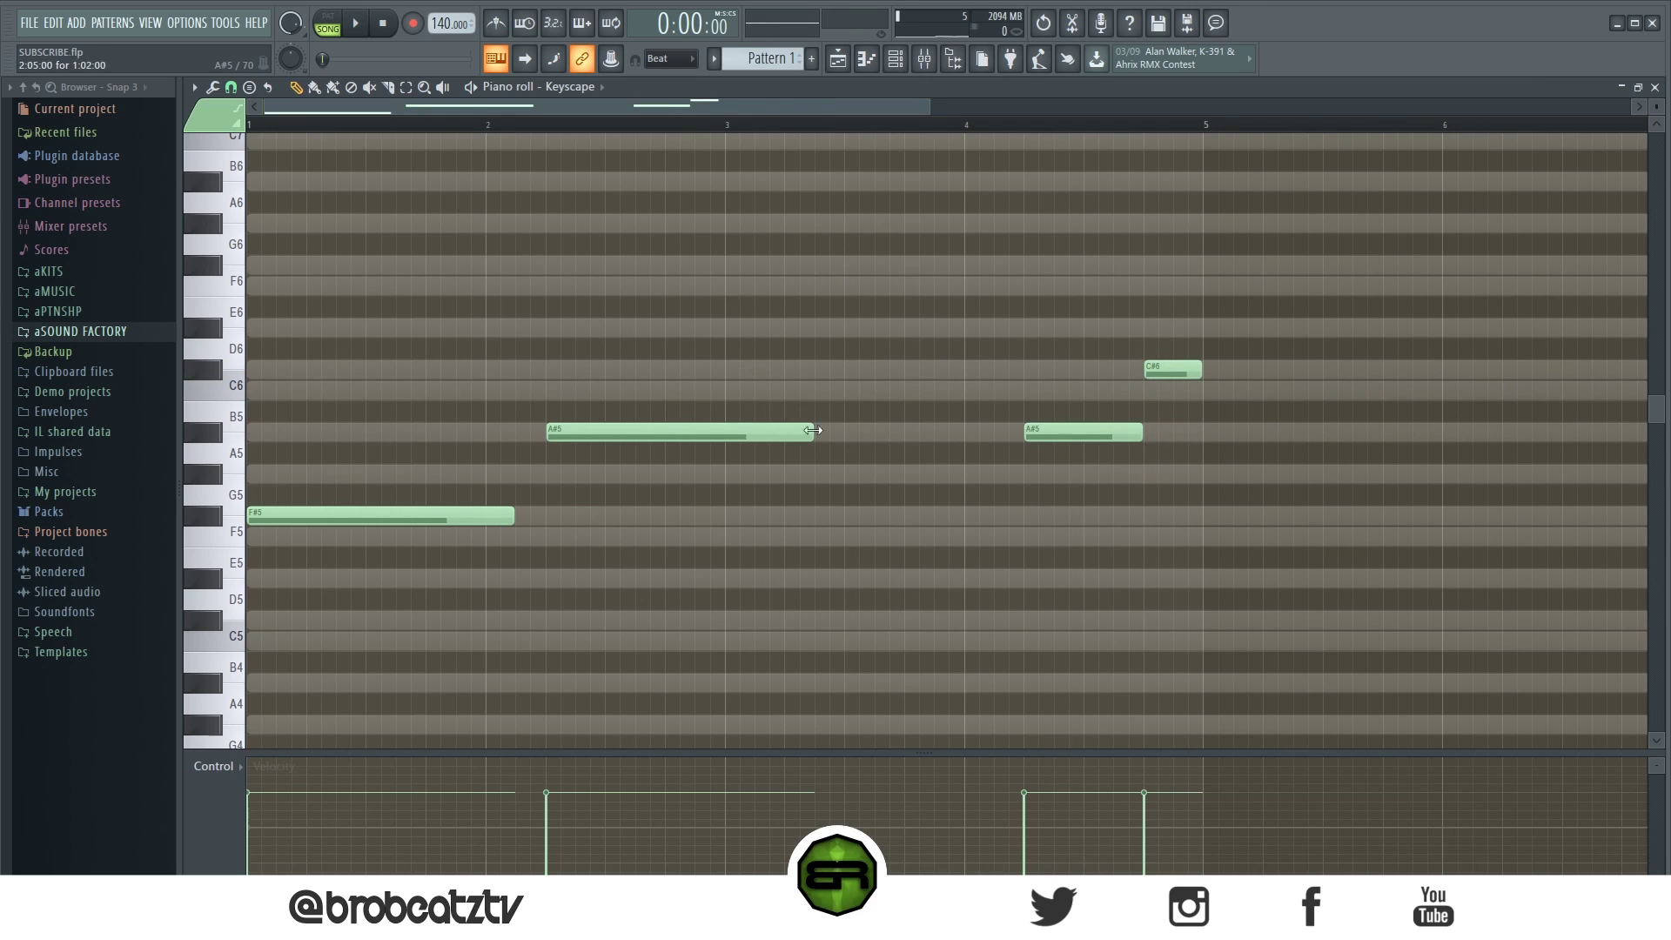
drag(824, 441, 1023, 432)
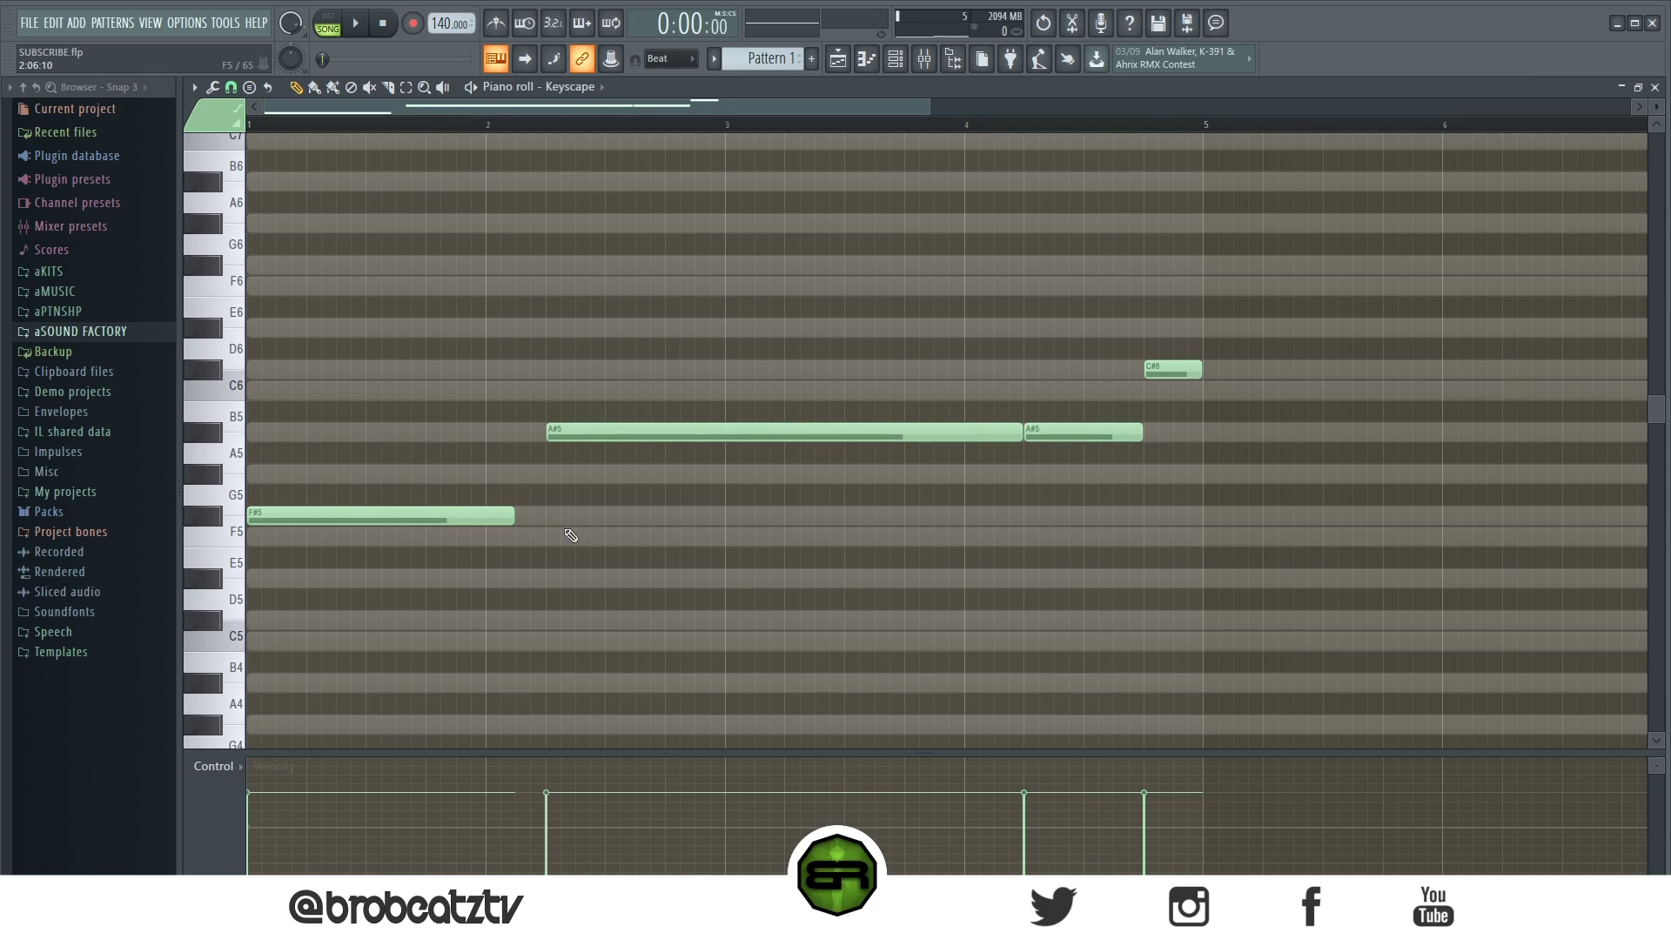
- Extend the F#5 note to meet the A#5 at 2:05 and play the melody back
drag(511, 516, 544, 516)
key(space)
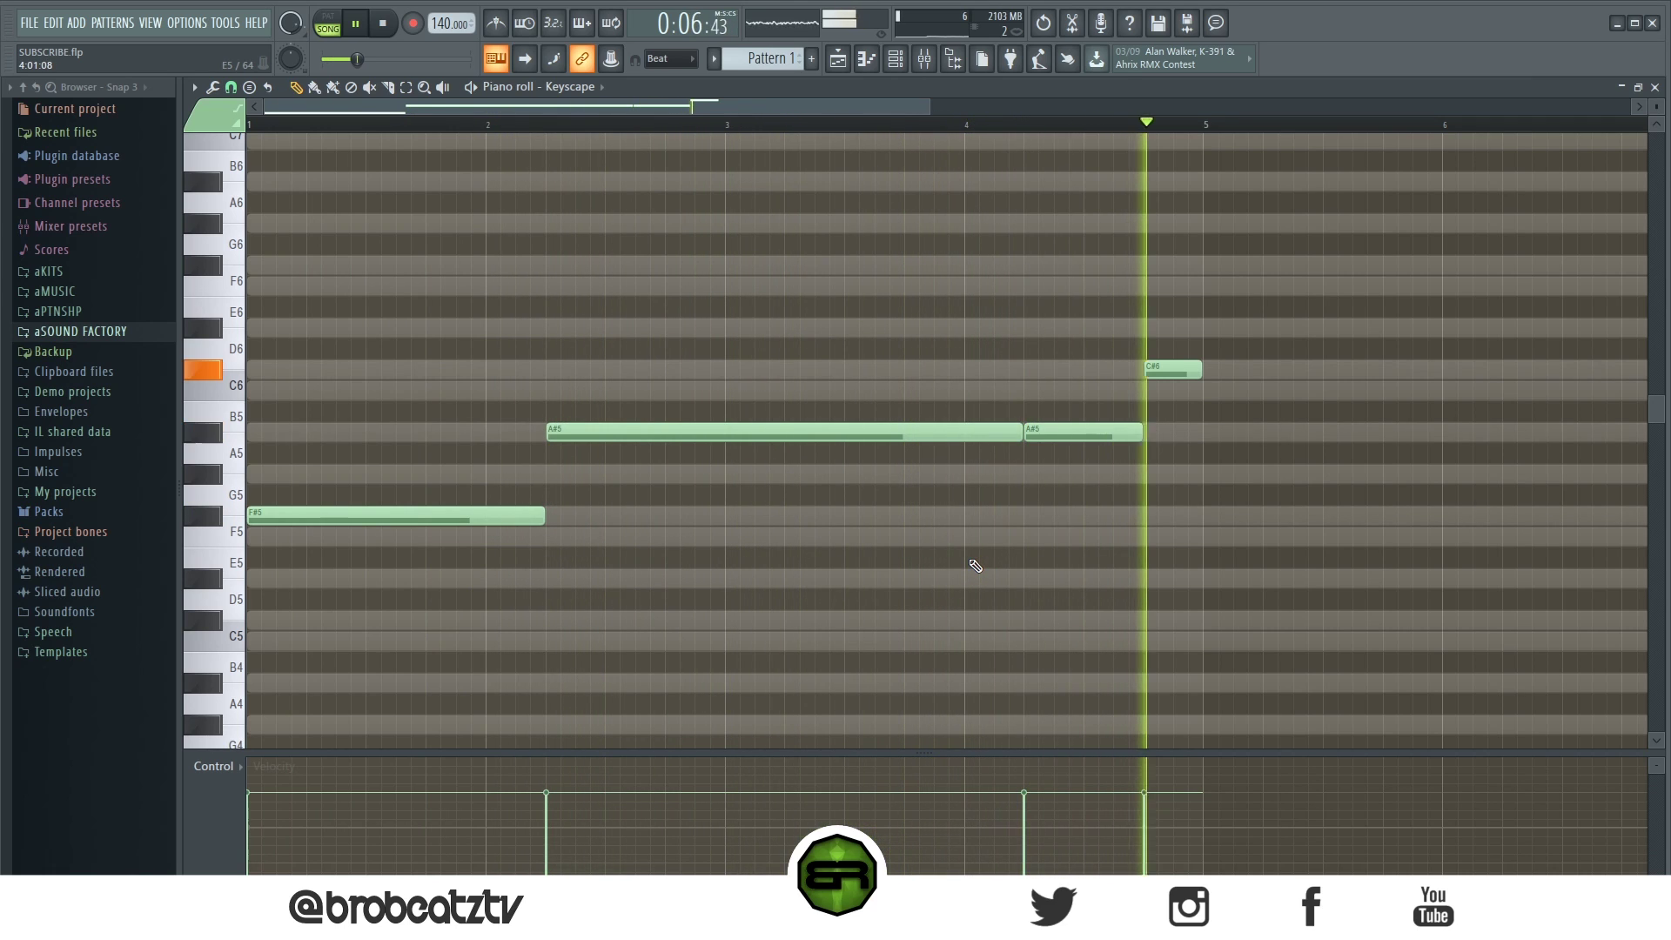
key(space)
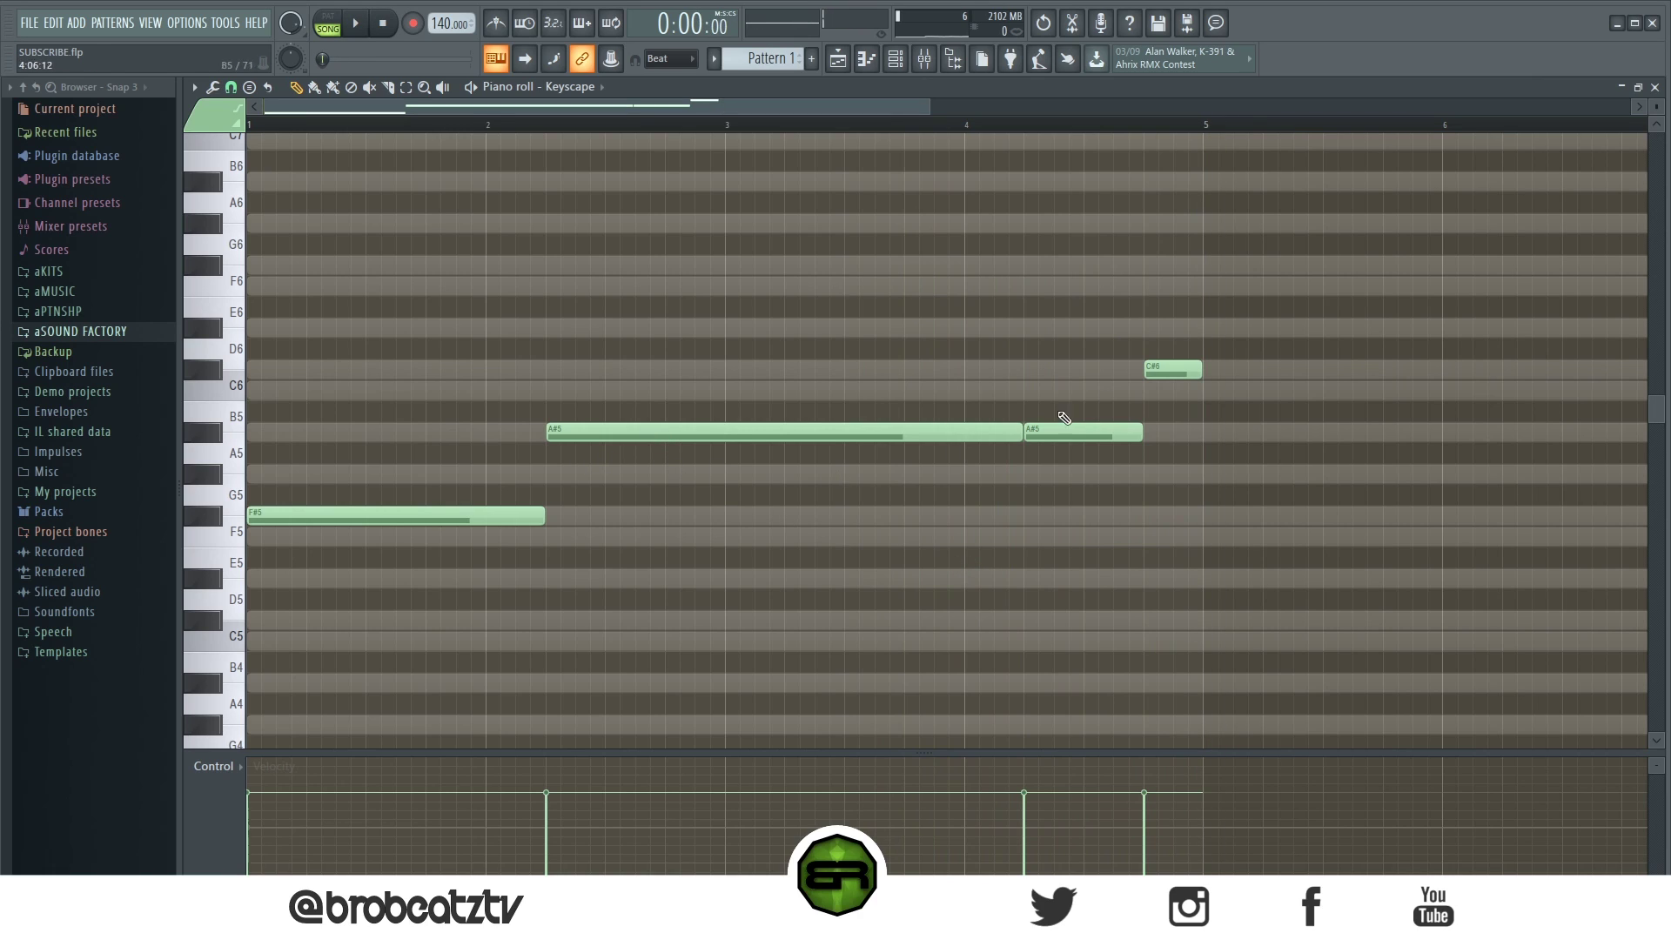
- Stack copies of all notes 4 and 7 semitones higher as chords, and lower the copied D6 notes to C#6
drag(1308, 274, 246, 635)
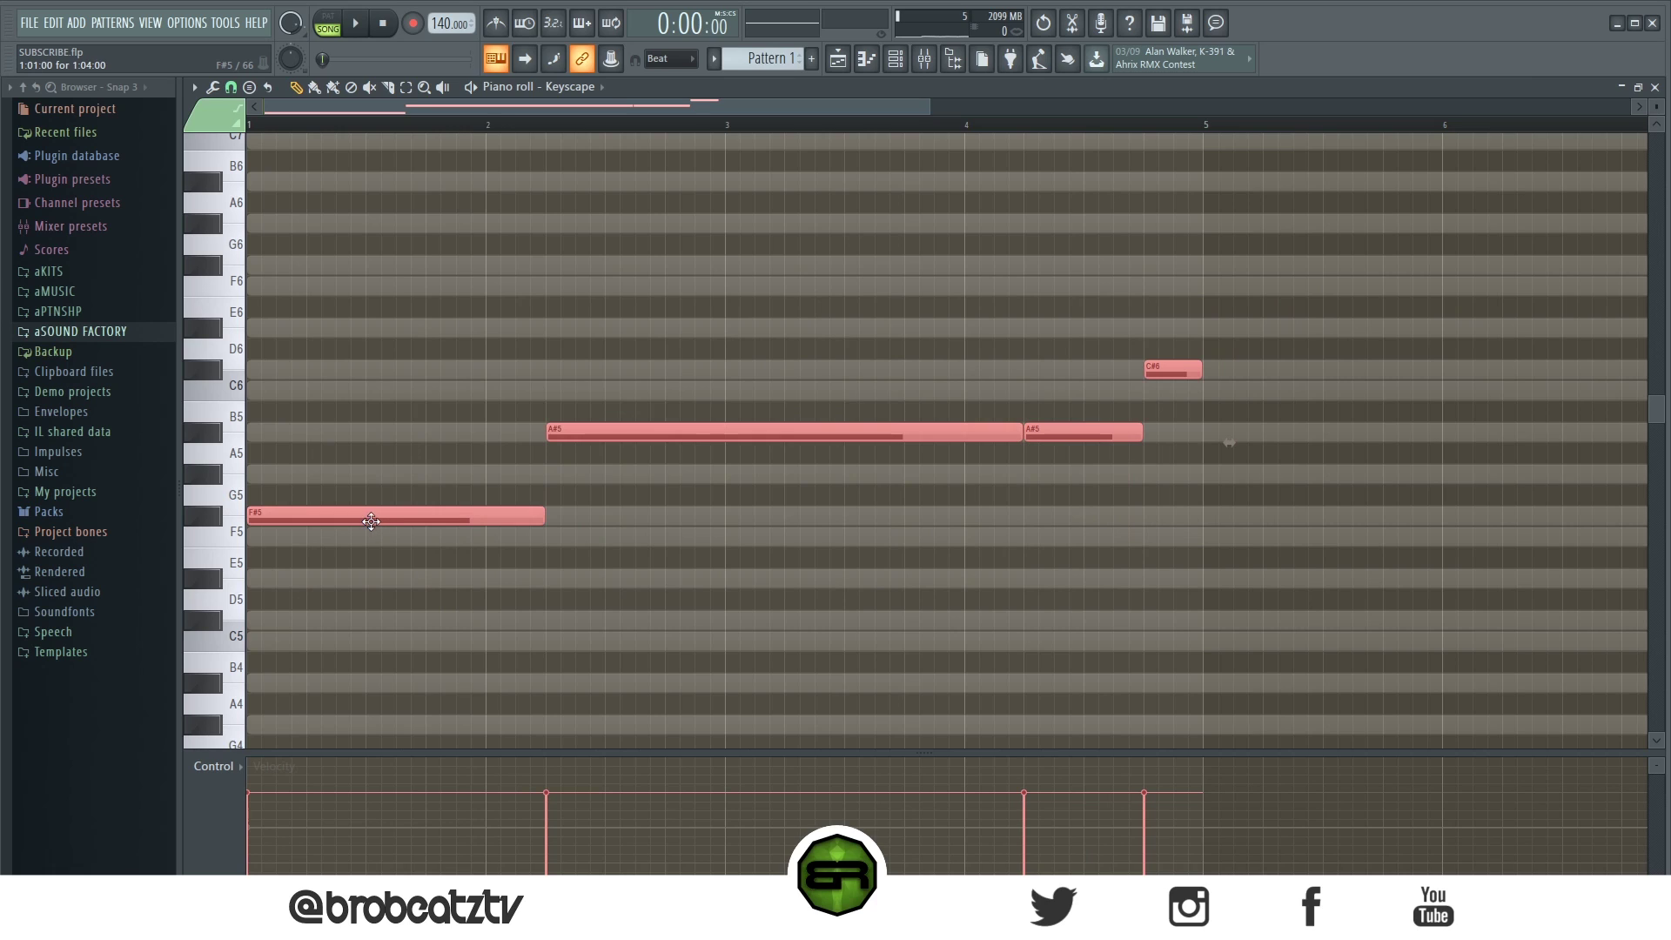
drag(353, 521, 270, 368)
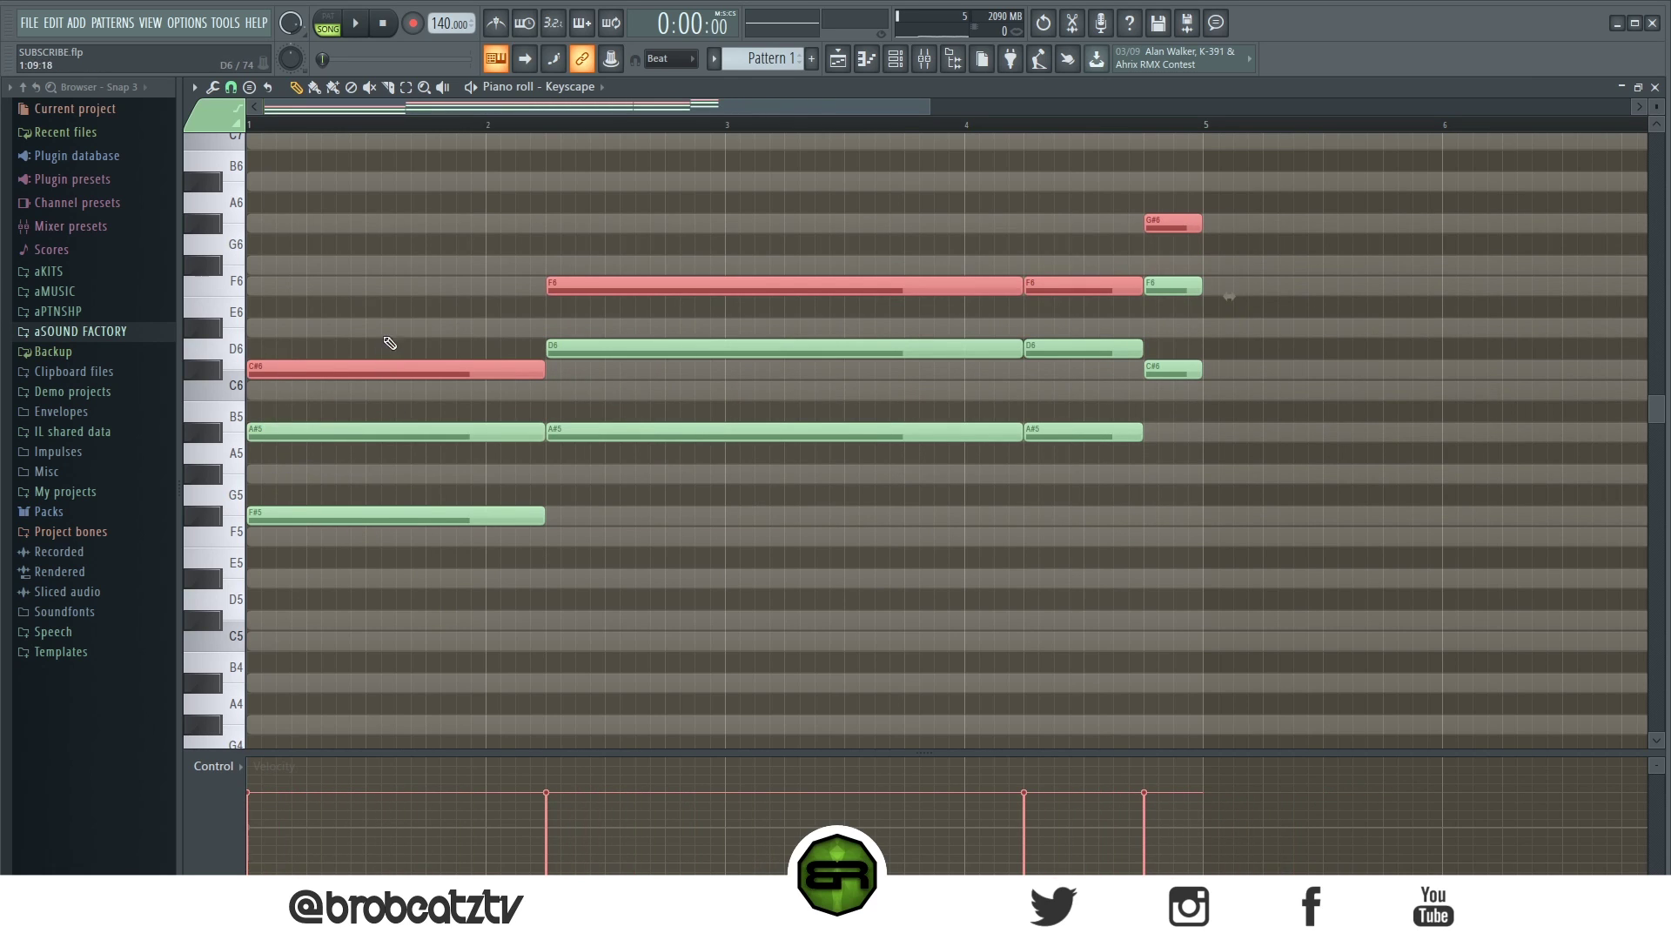
click(624, 358)
drag(621, 317, 1078, 367)
click(940, 349)
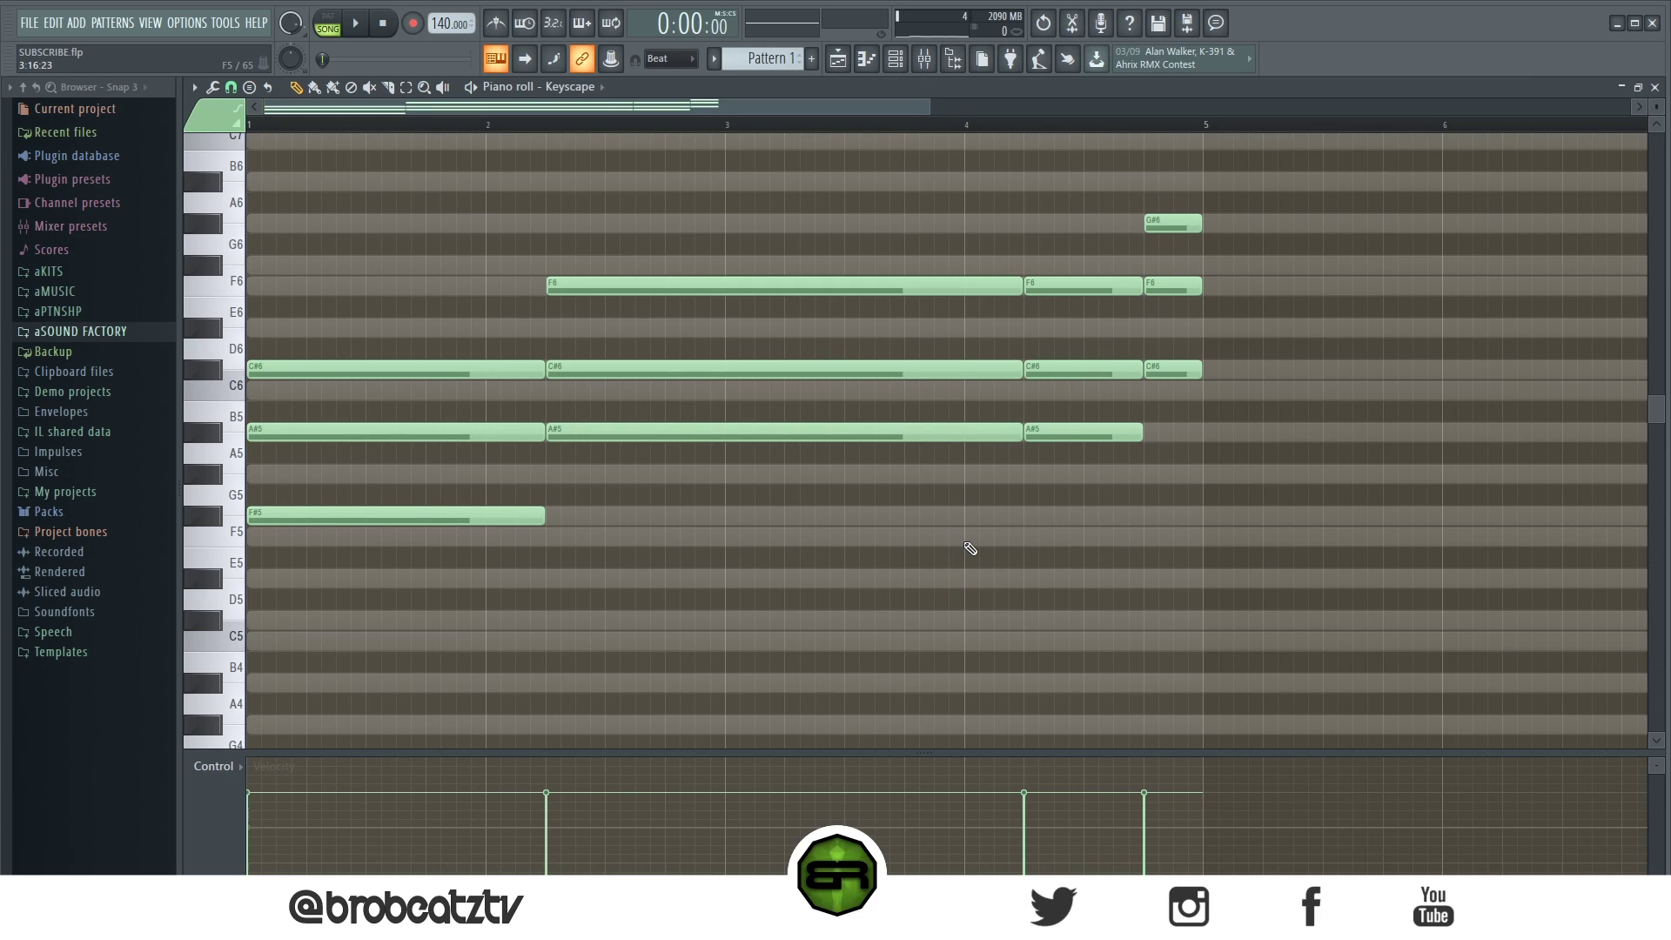
key(space)
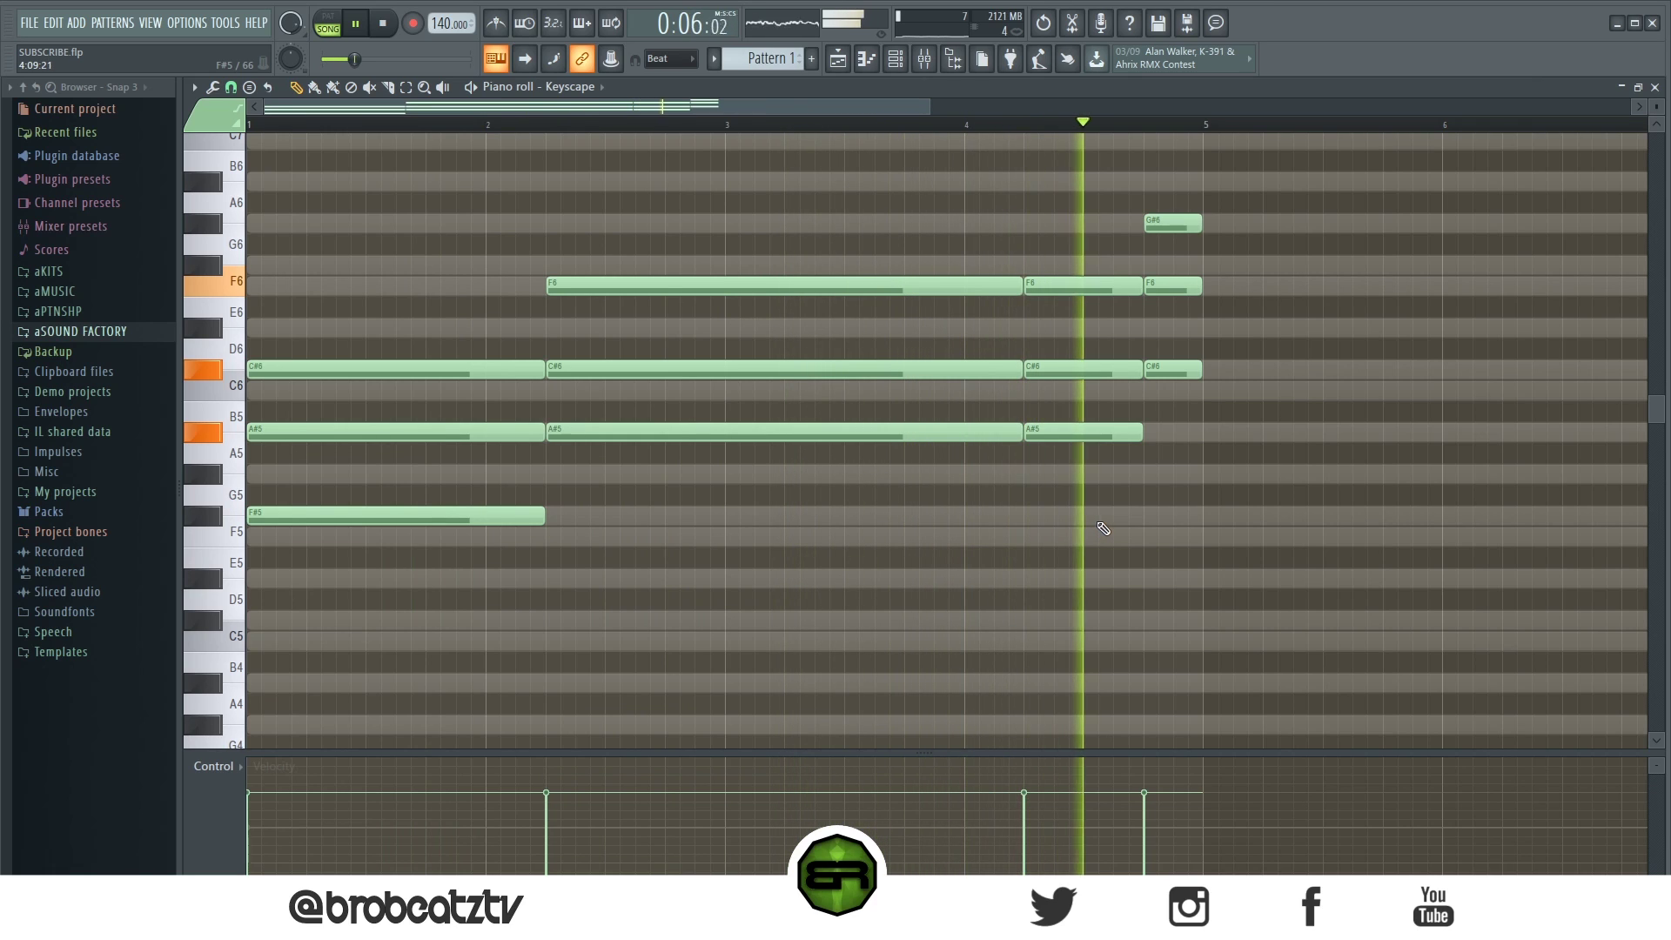
key(space)
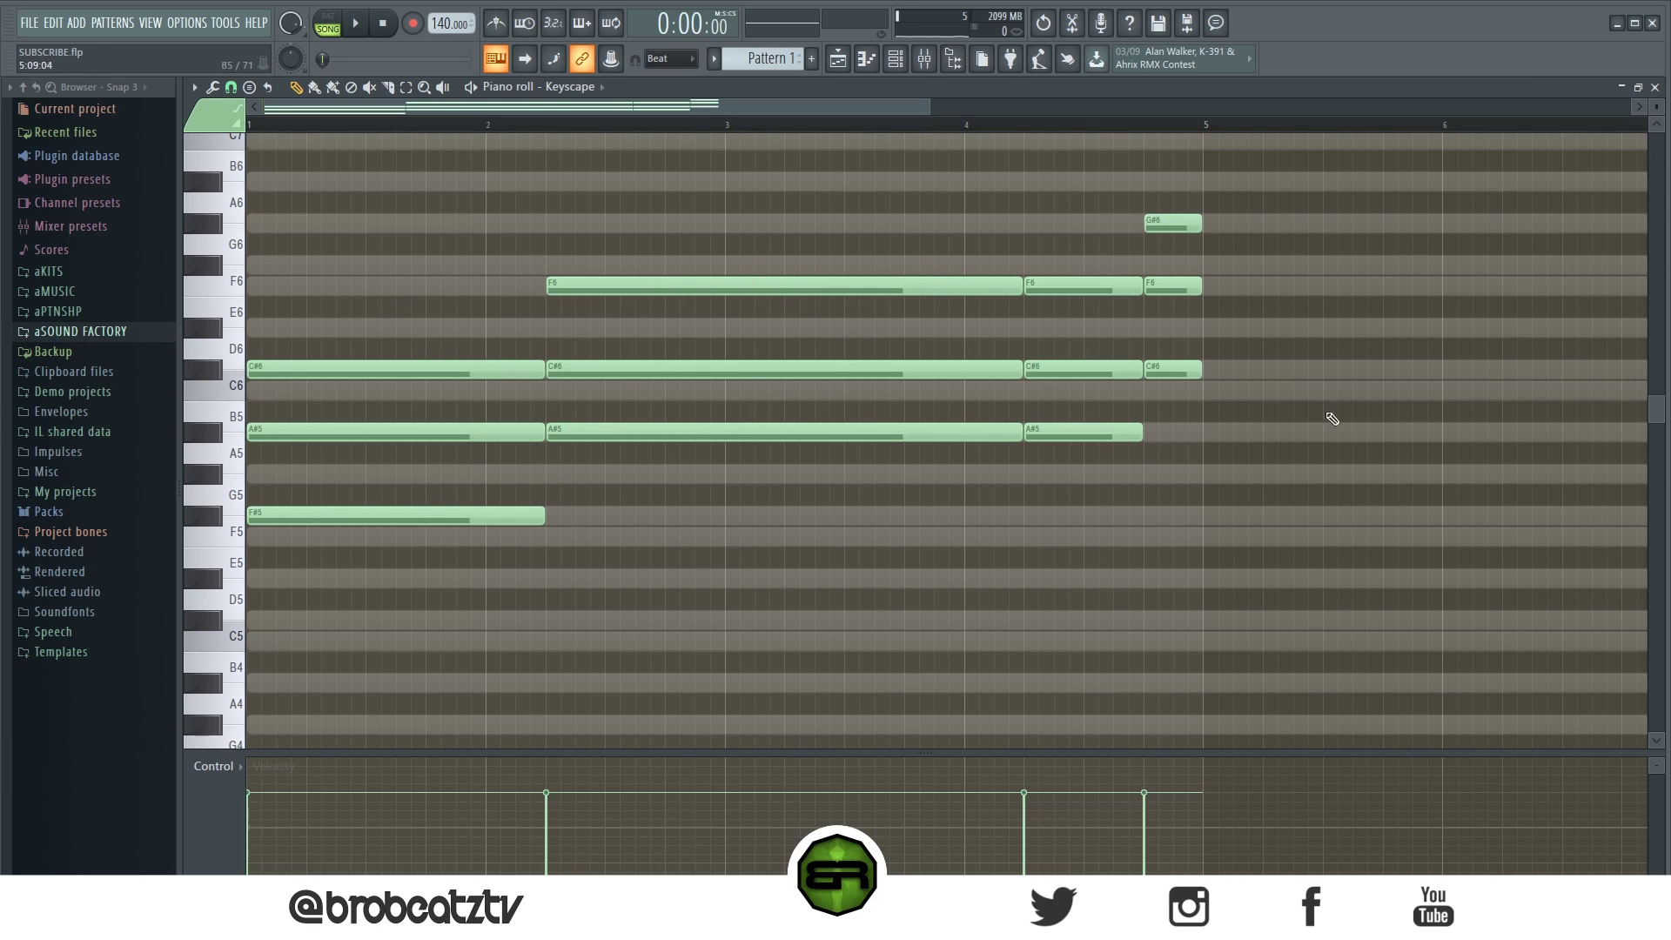
- Drop the top F6 notes at 2:05 and 4:05 and the G#6 at 4:13 one octave, and listen to the chords
click(859, 288)
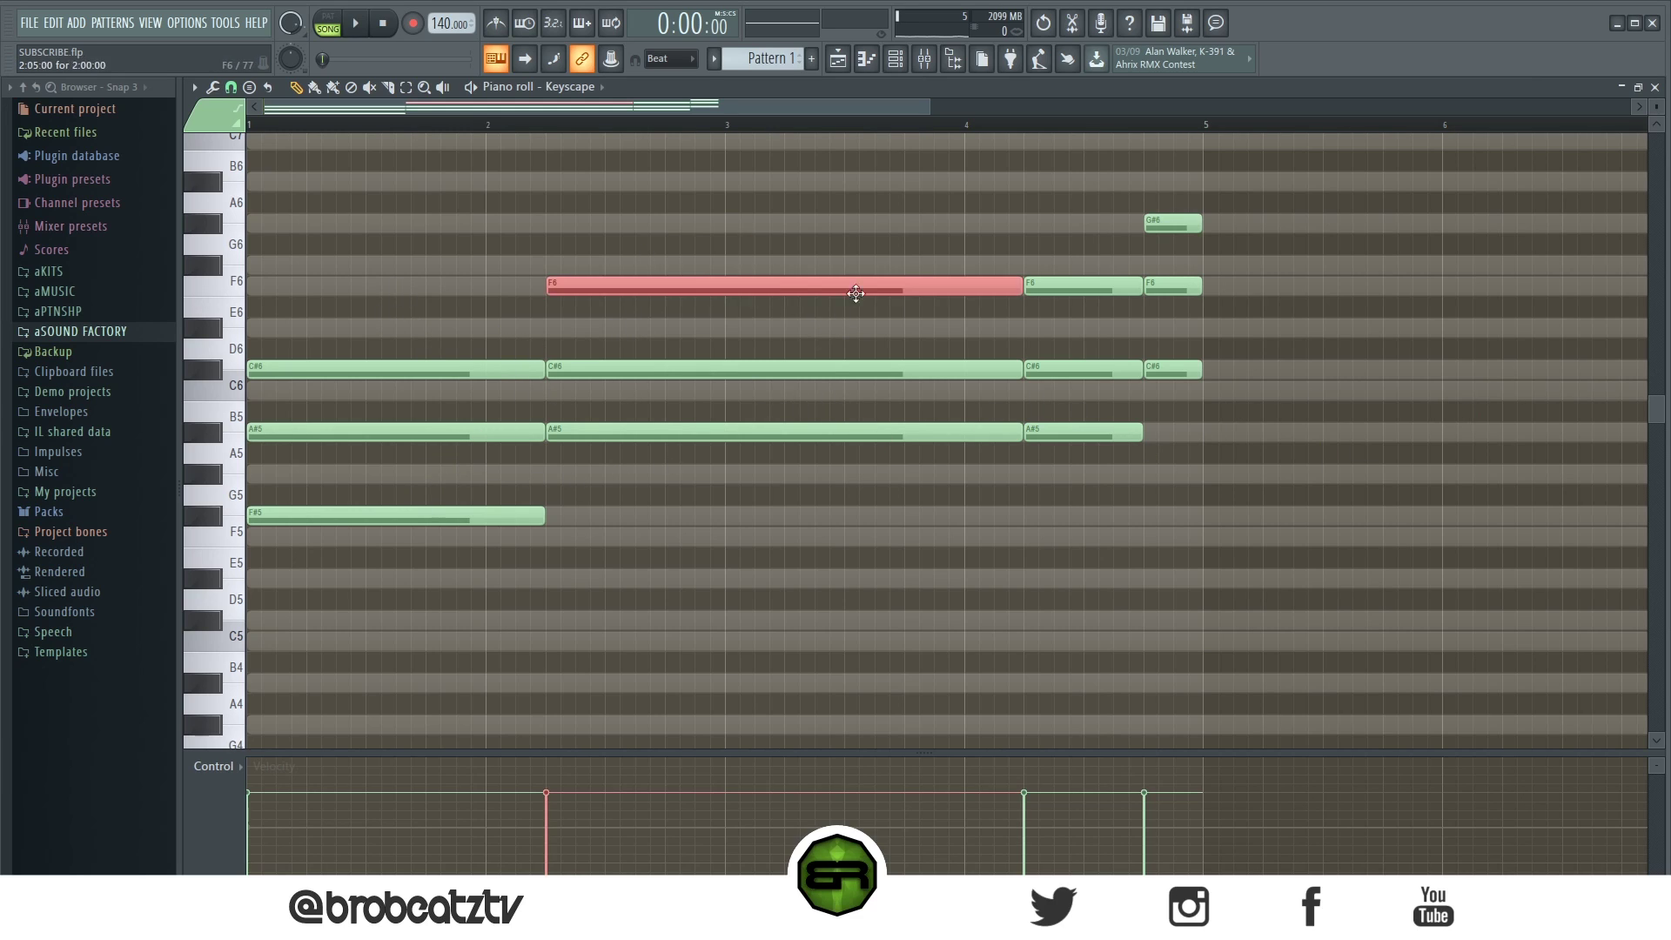
shift+click(1051, 283)
shift+click(1172, 223)
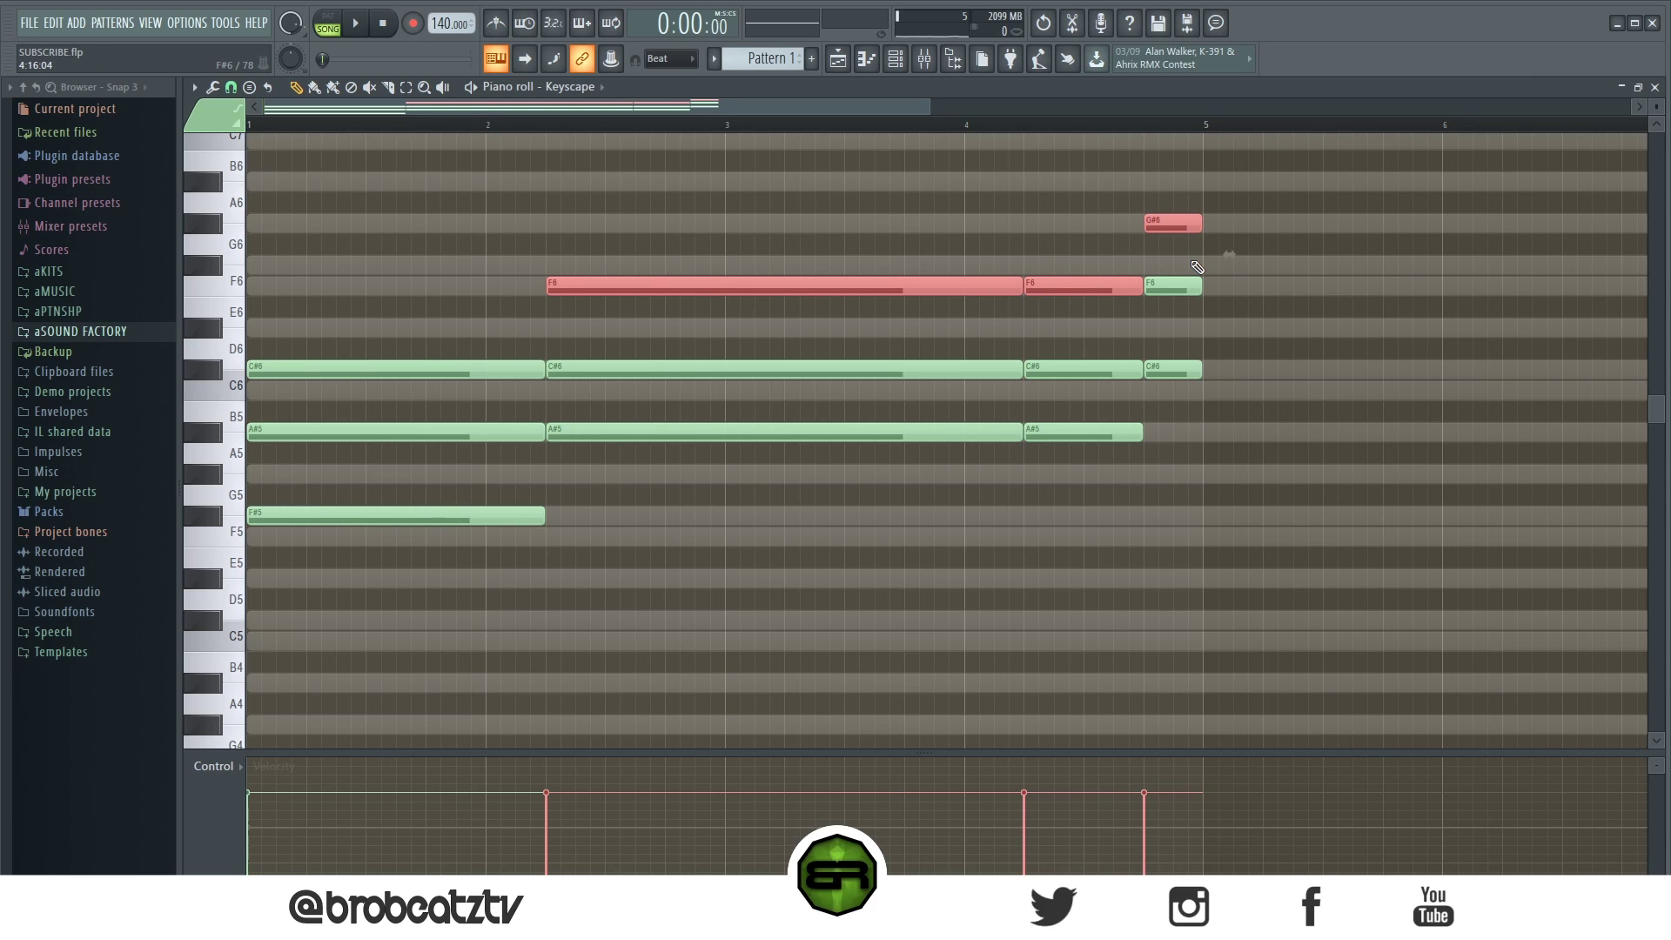
key(ctrl+Down)
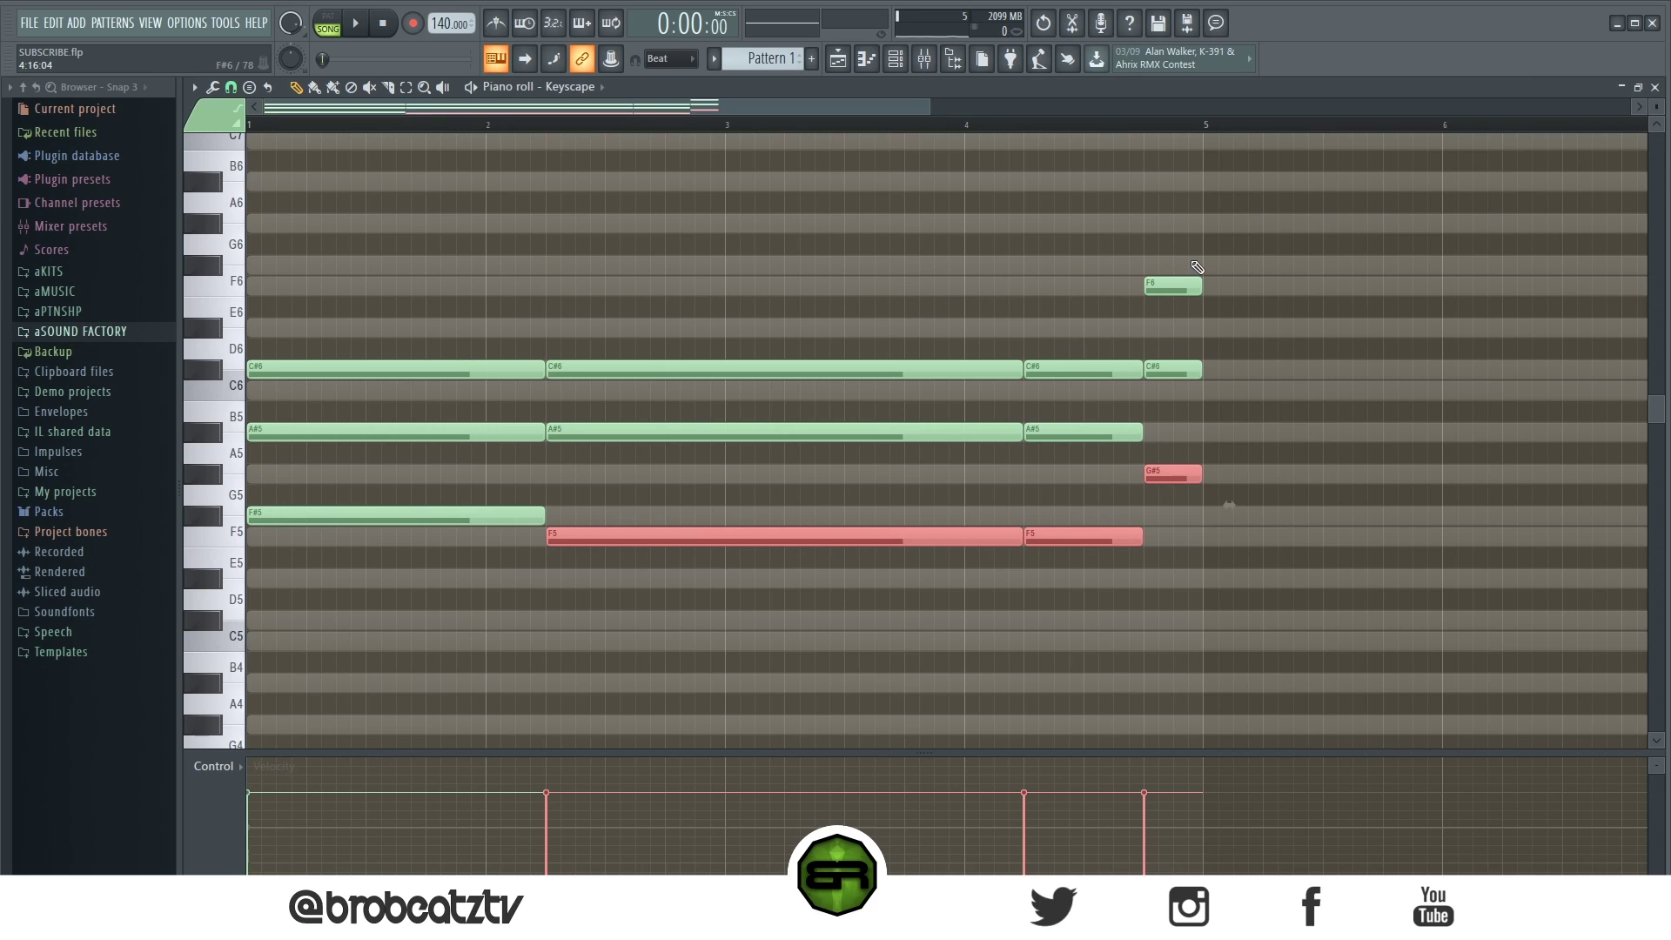
key(ctrl+d)
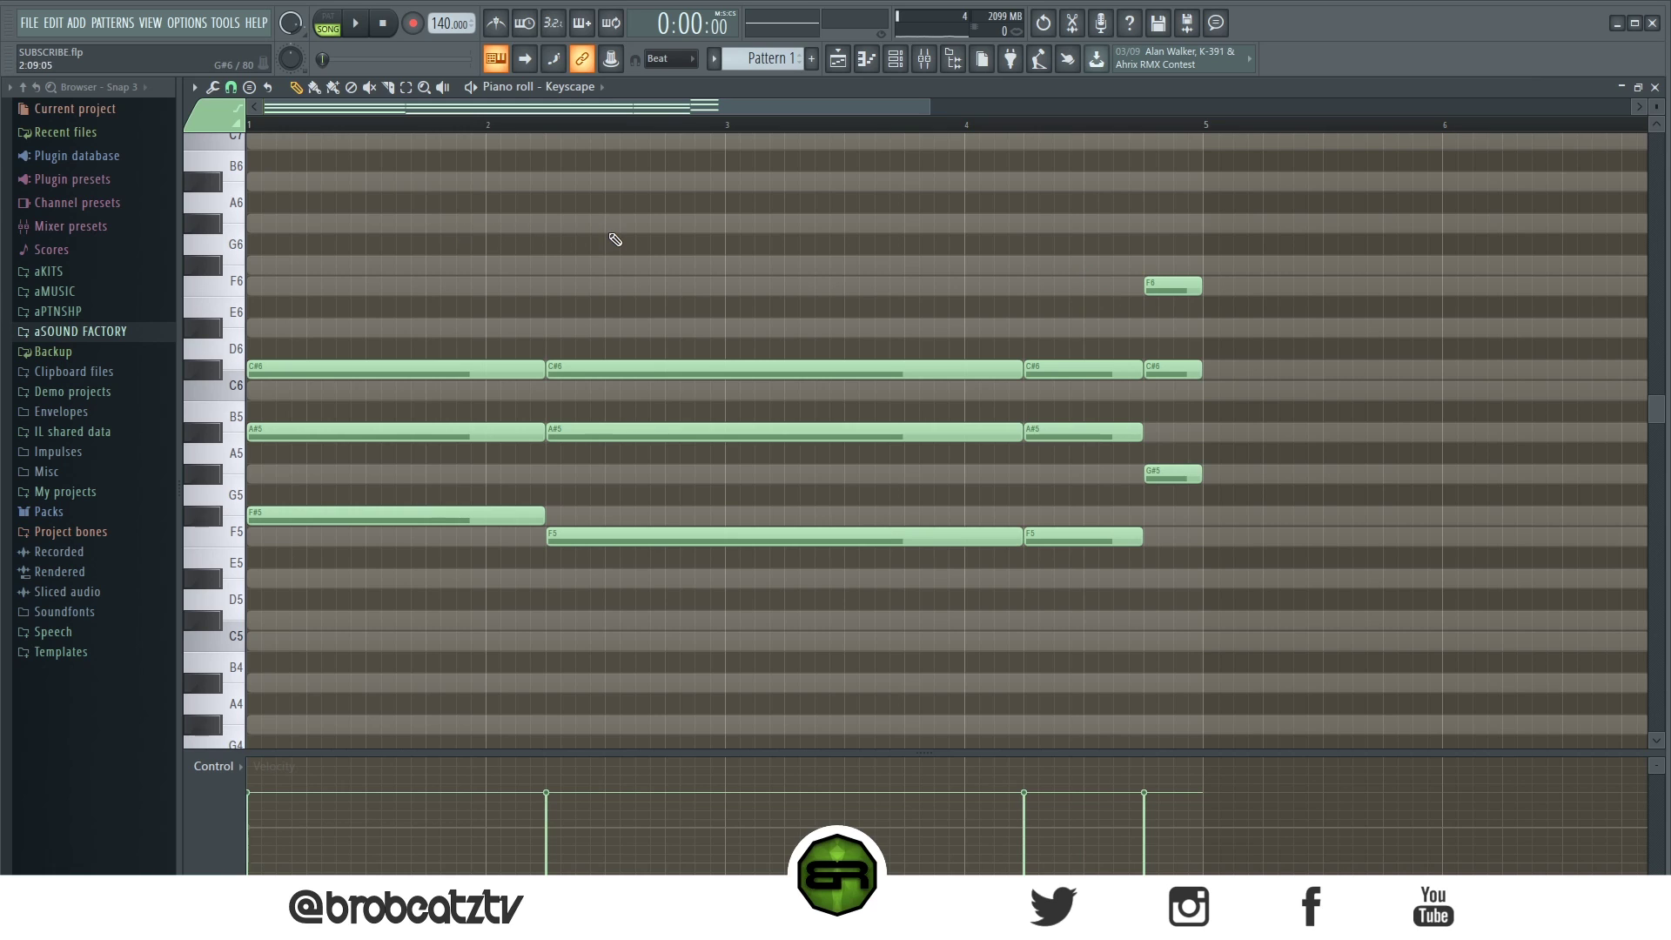
key(space)
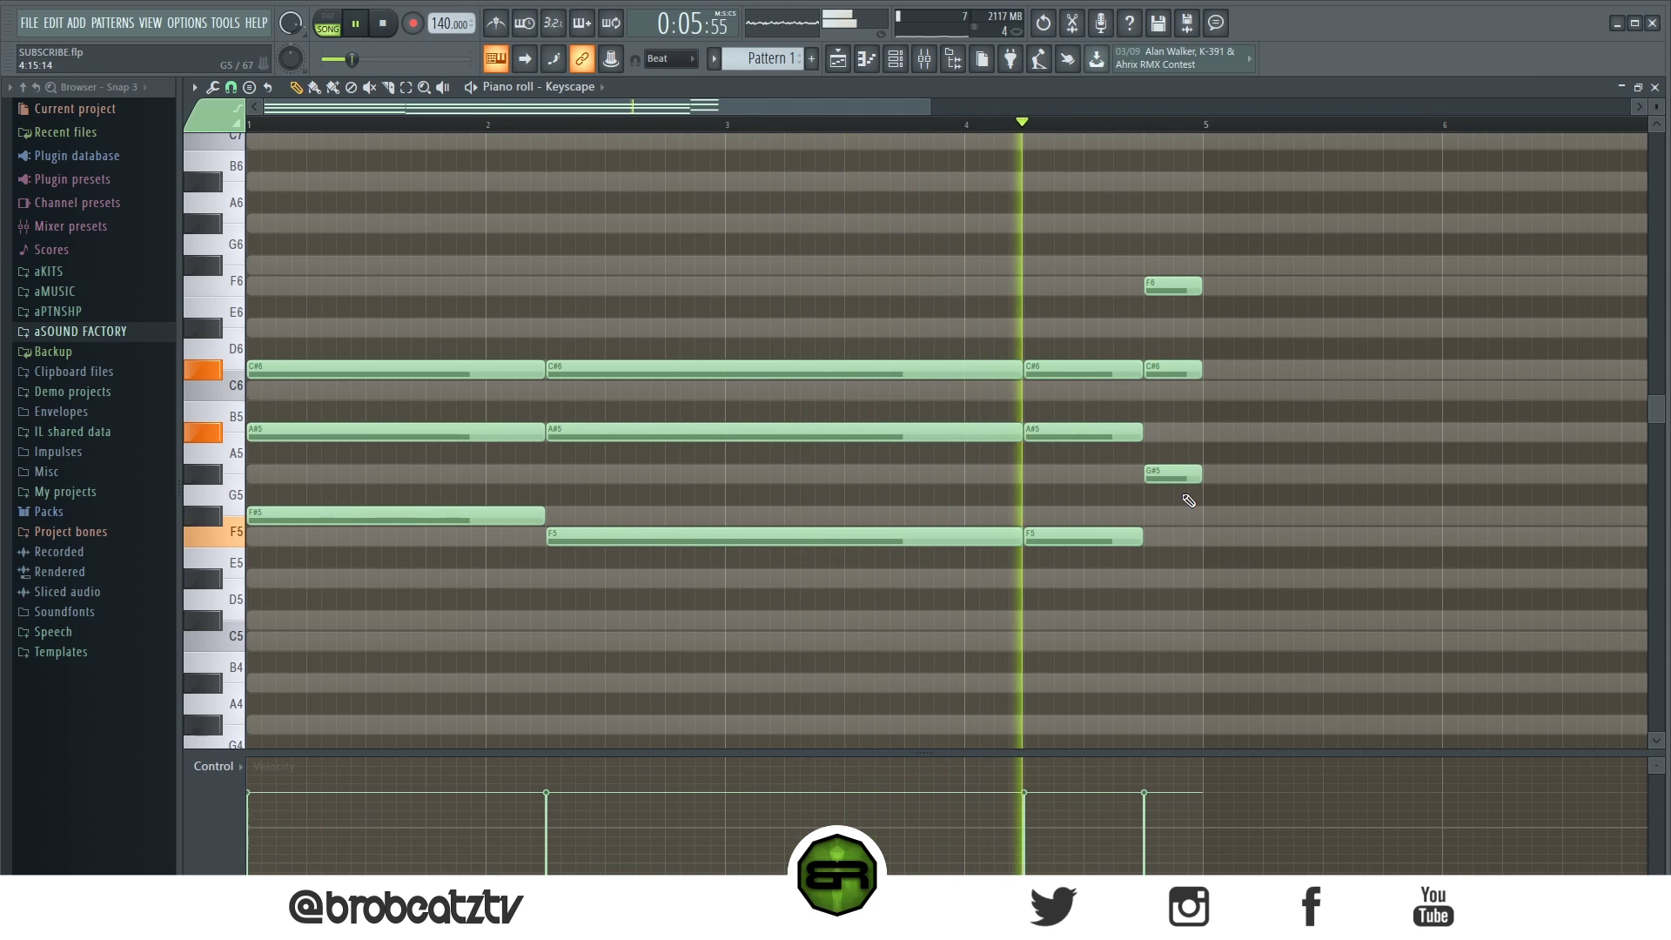
key(space)
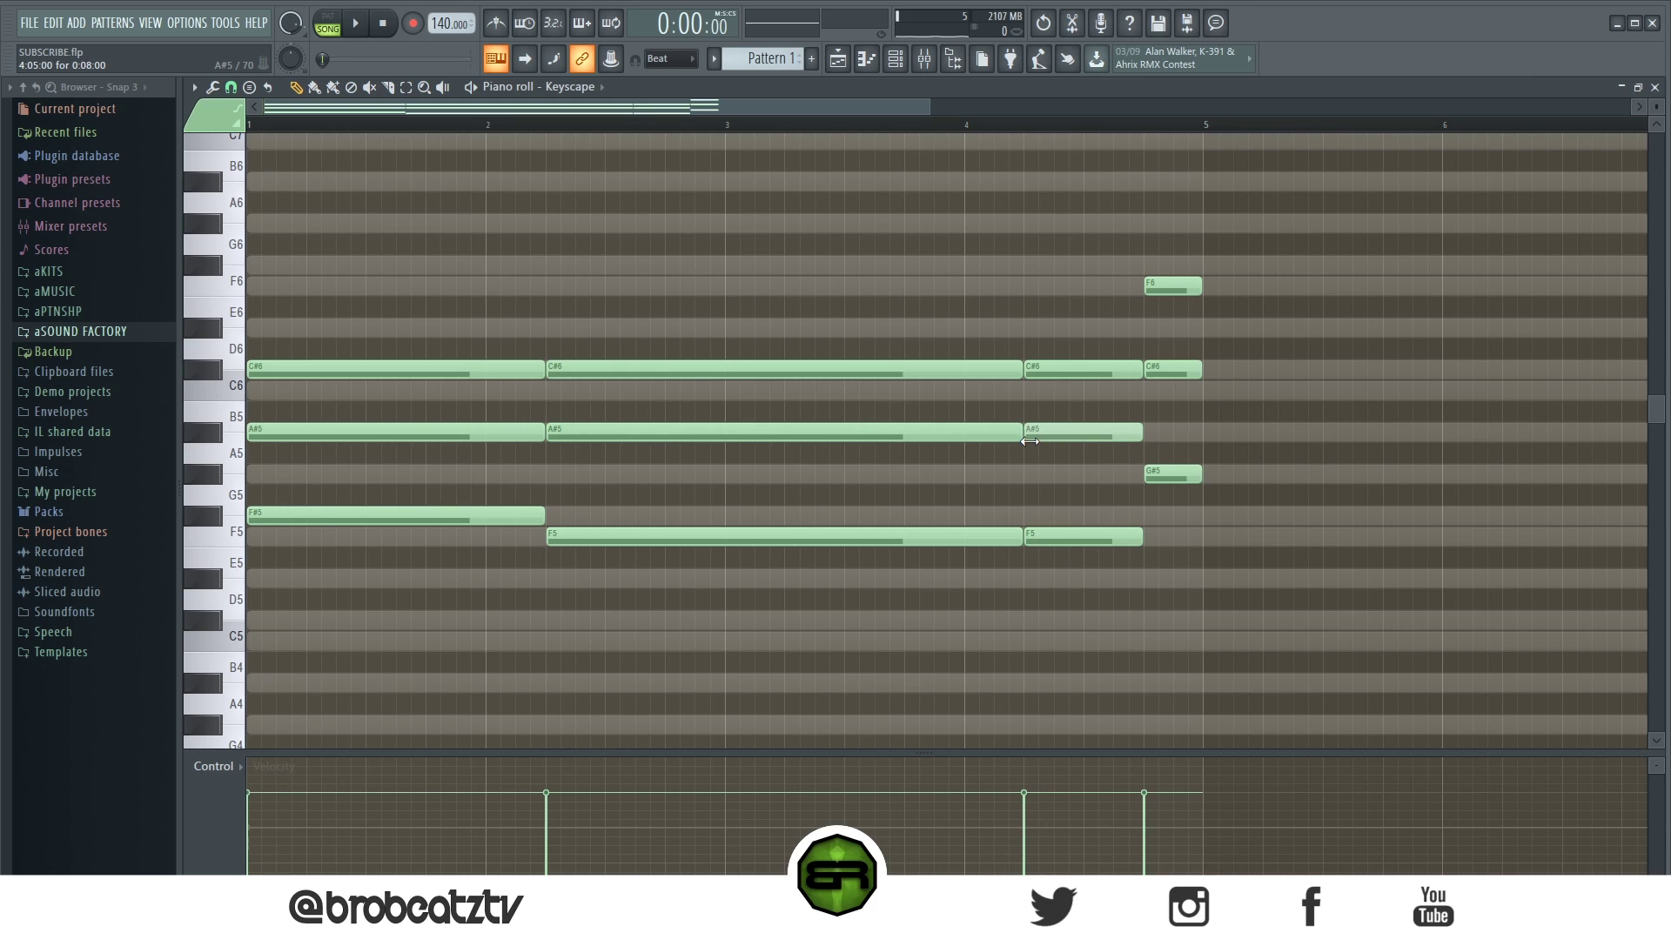
- Trim the A#5 at 4:05 to start at 4:07, and raise the G#5 at 4:13 one octave to G#6
drag(1069, 441, 1054, 441)
key(space)
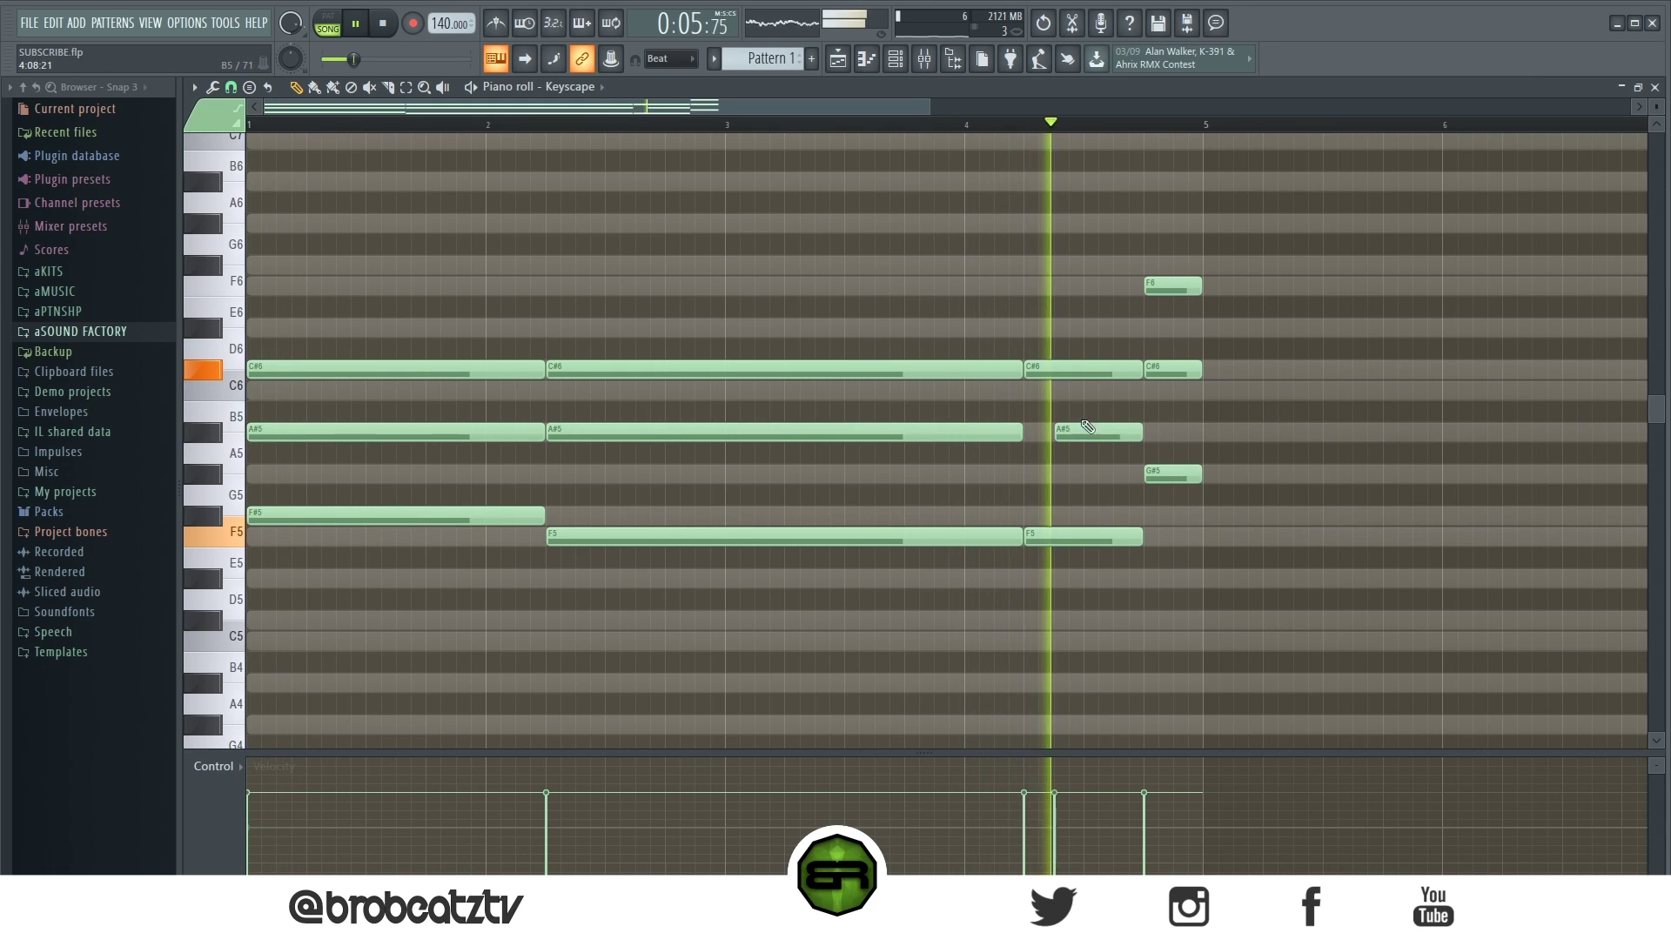
ctrl+click(1157, 470)
key(ctrl+Up)
key(shift+Up)
key(space)
key(space)
key(space)
key(space)
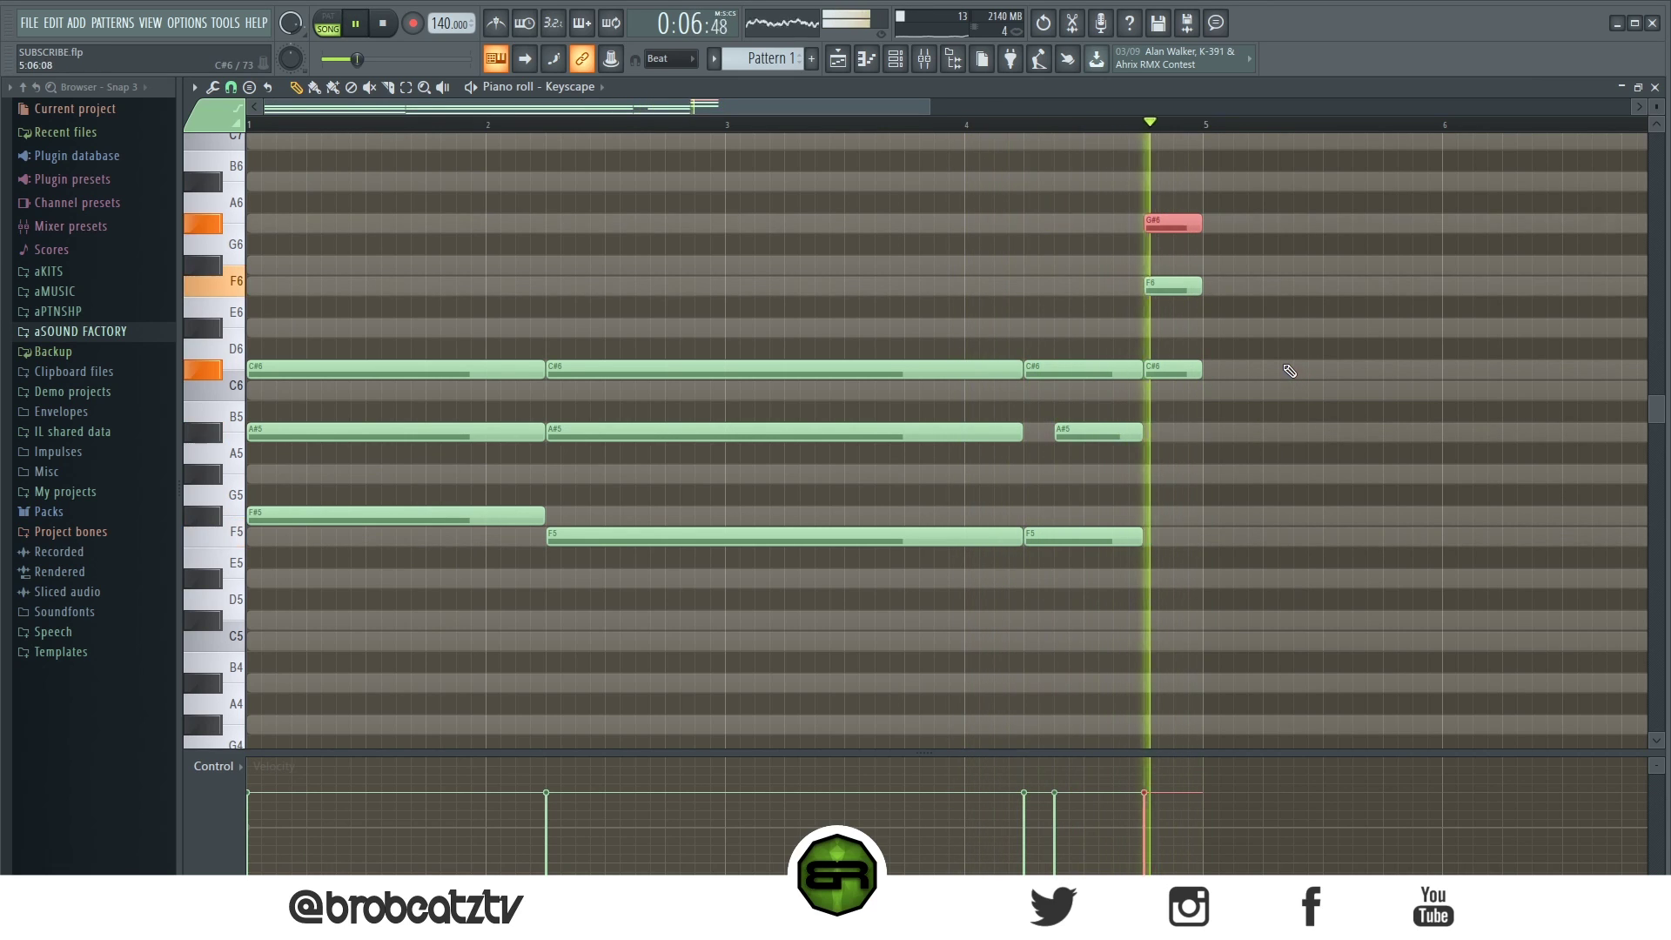
- Audition the last chord and lower its F6 at 4:13 one octave to F5
key(space)
key(space)
key(space)
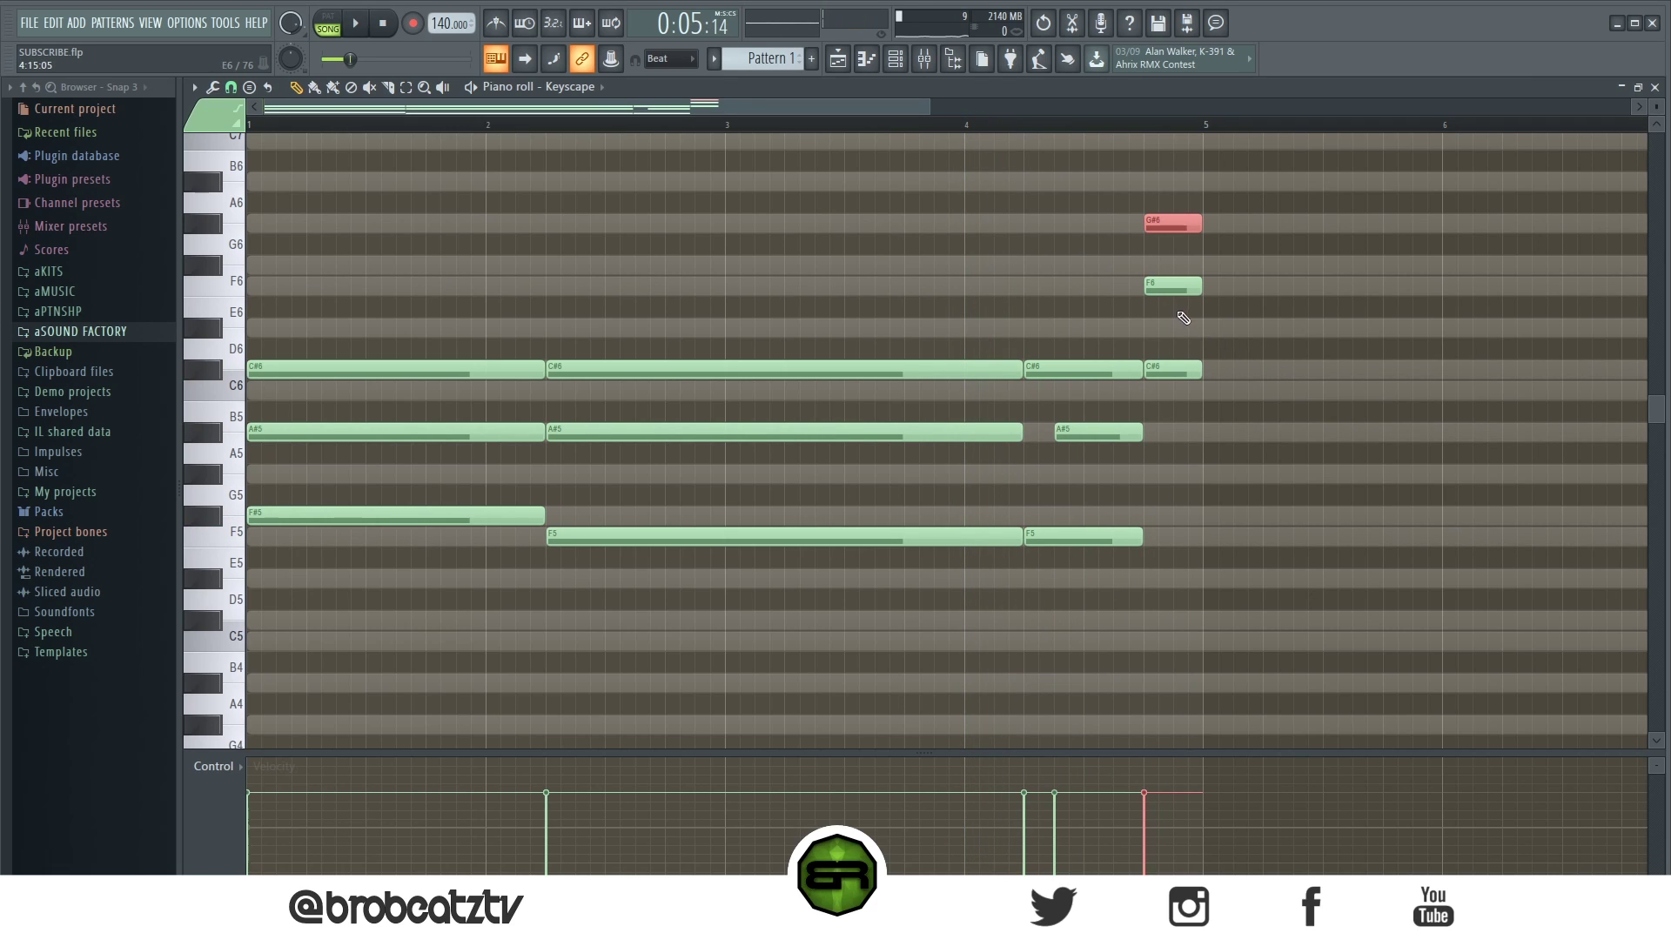
key(space)
key(space)
drag(1209, 257, 1189, 313)
key(ctrl+Down)
key(space)
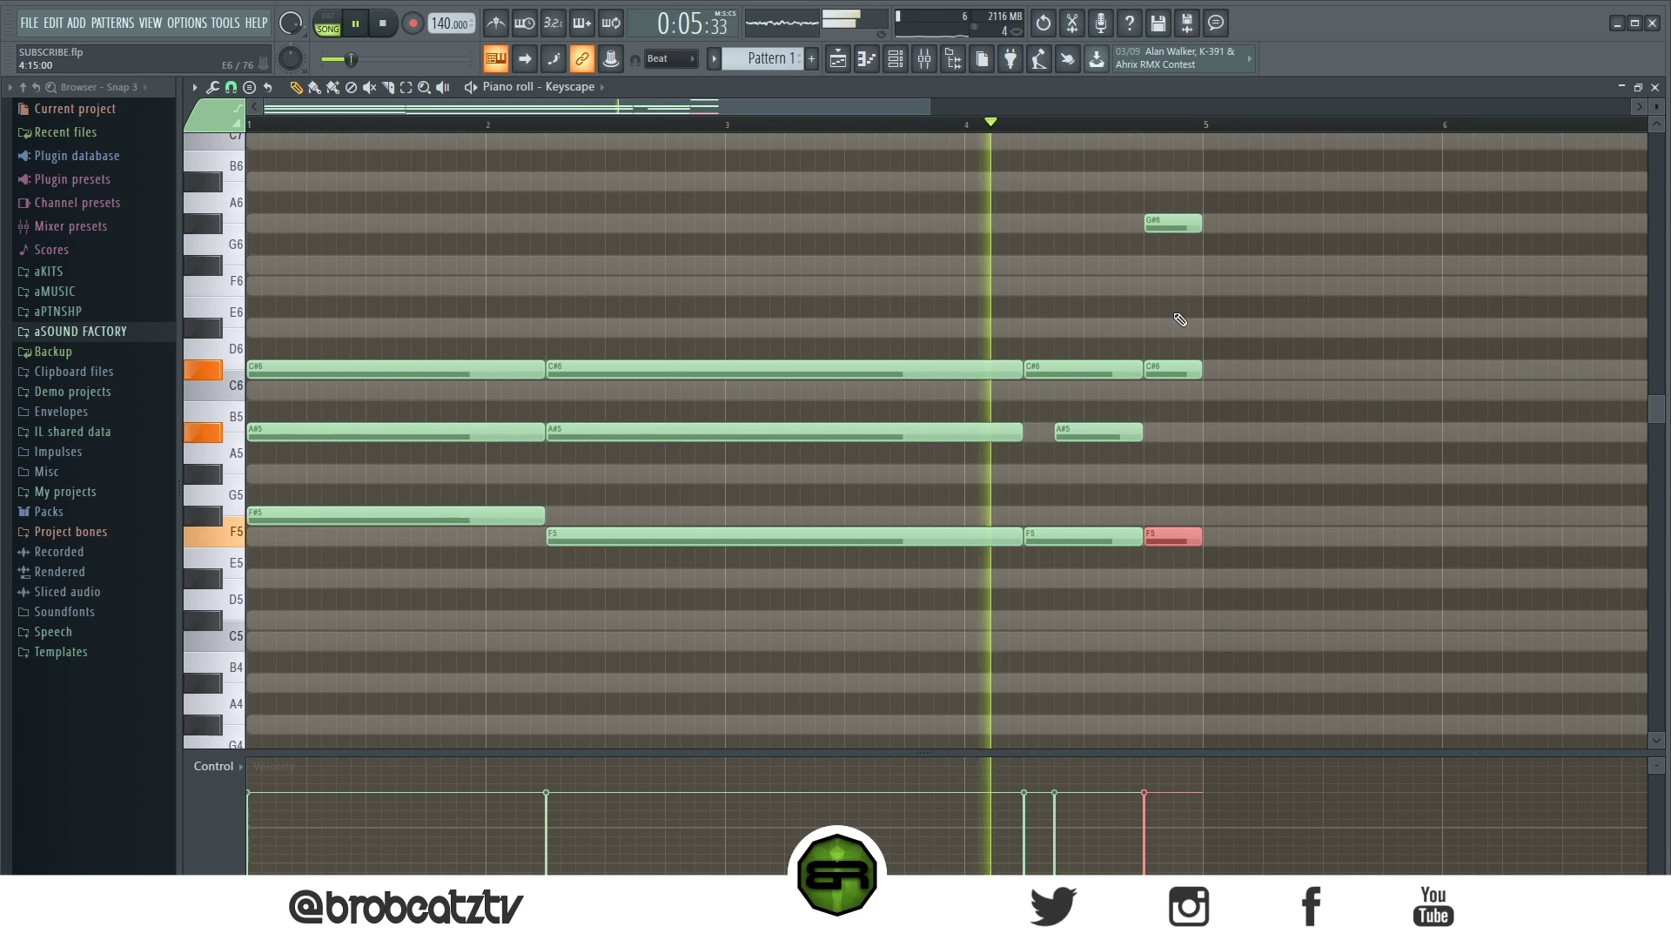
key(space)
key(space)
key(space)
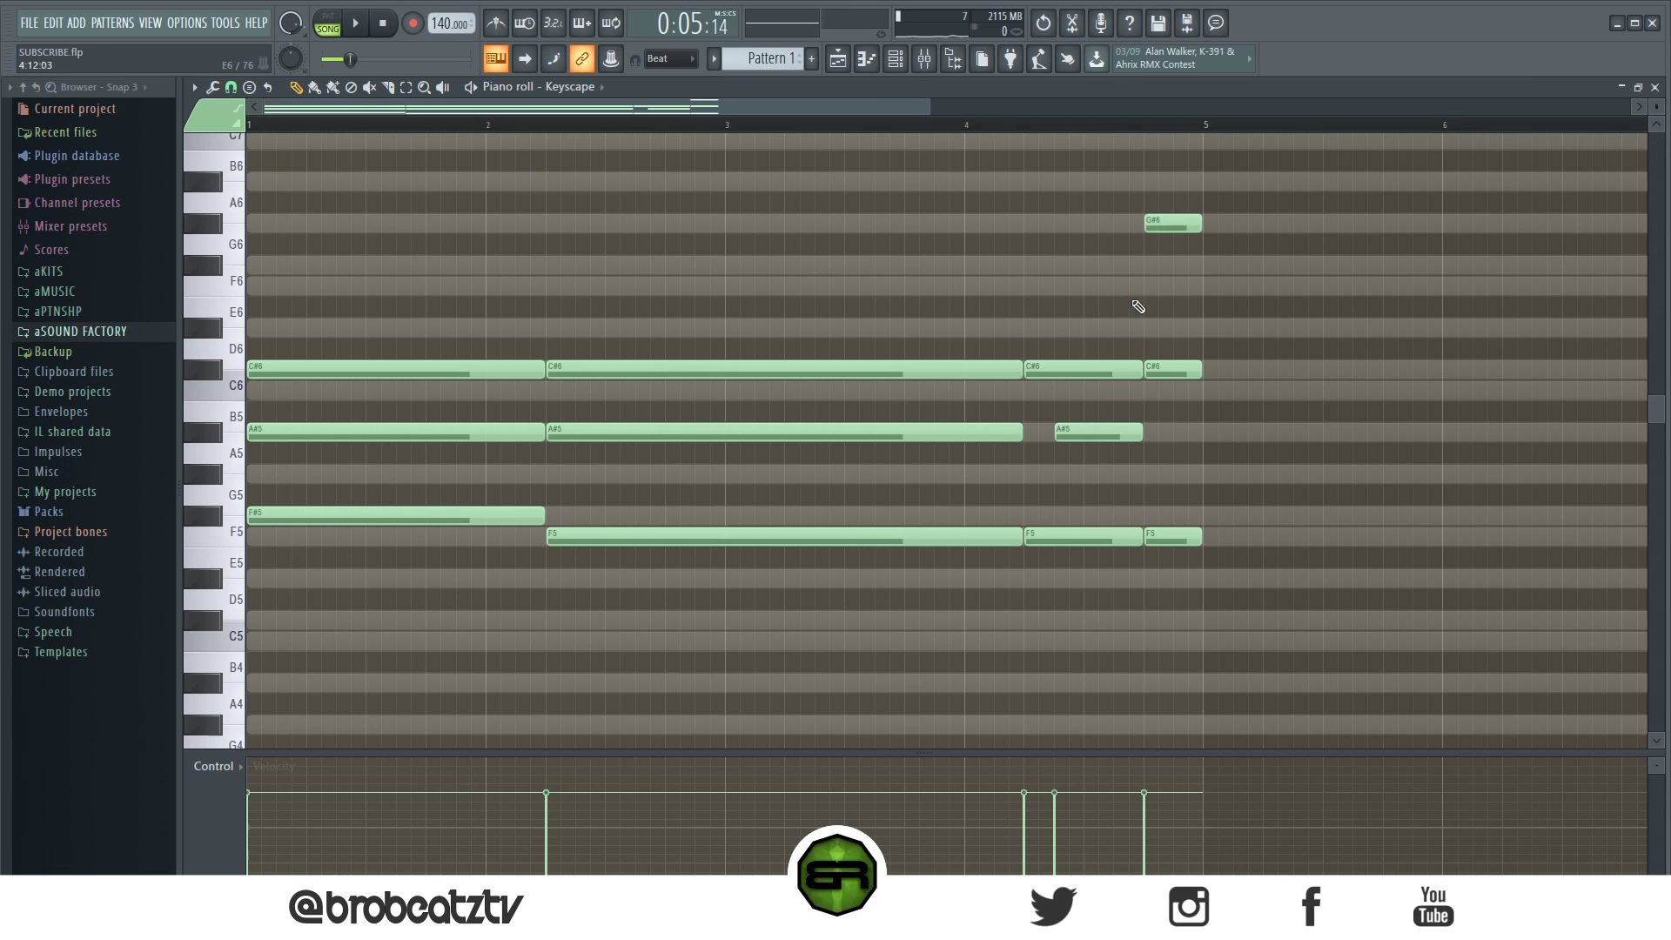
- Duplicate the complete four-bar chord progression directly after itself to fill bars 5 to 8
drag(923, 112, 1060, 110)
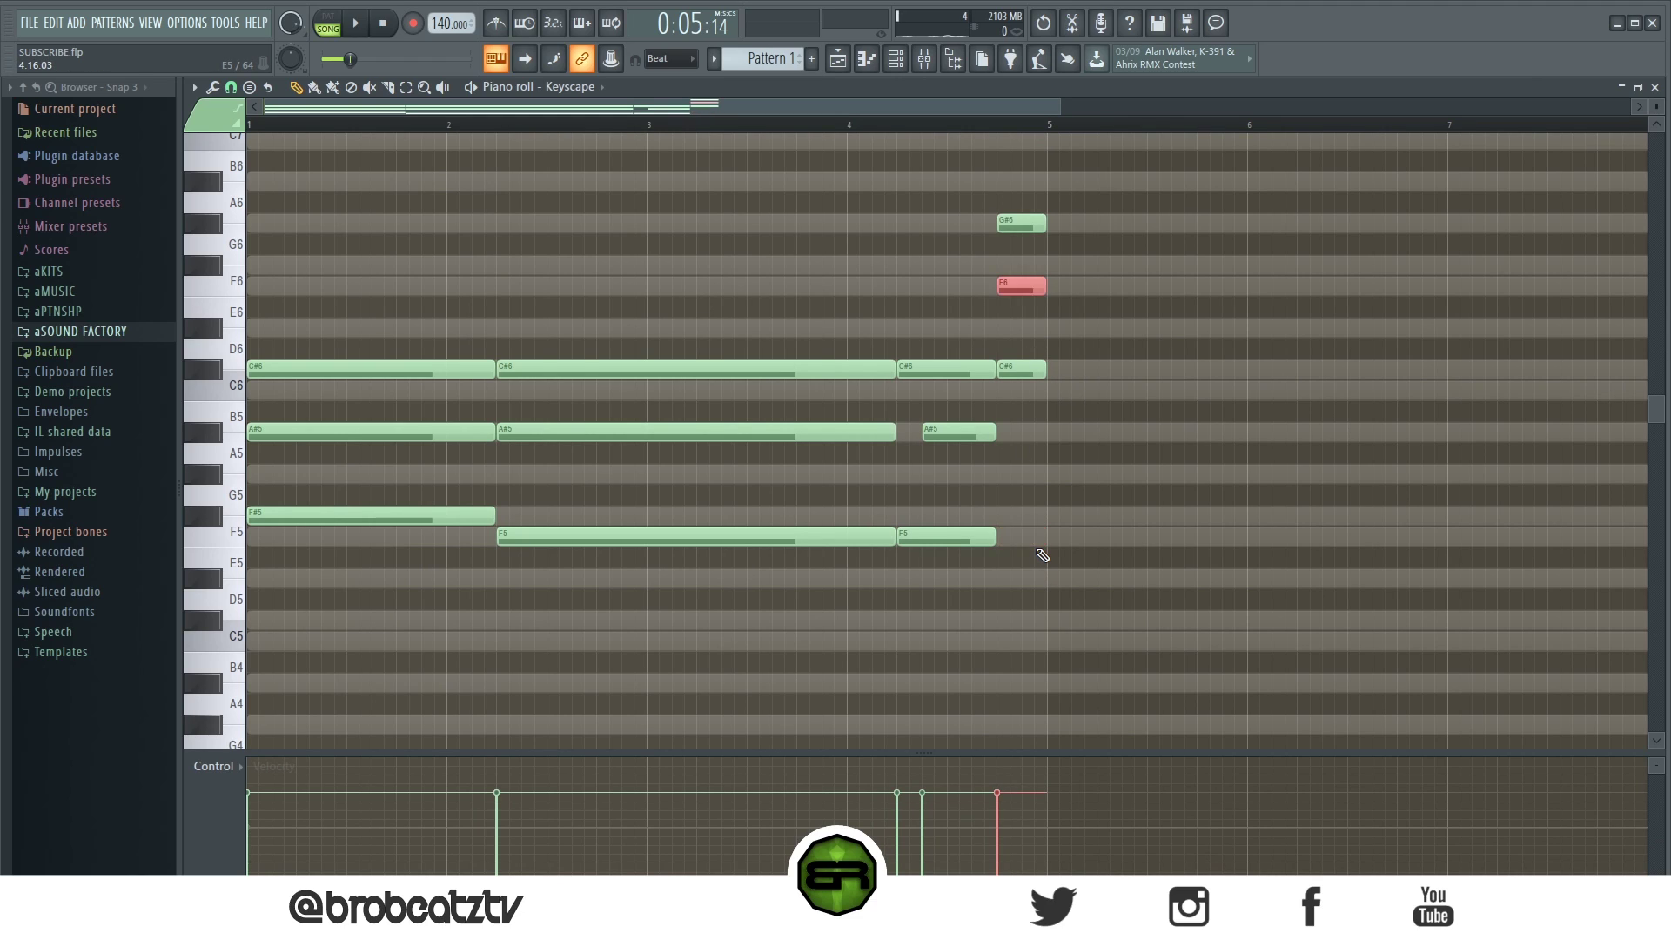
drag(1115, 149, 861, 507)
click(1347, 376)
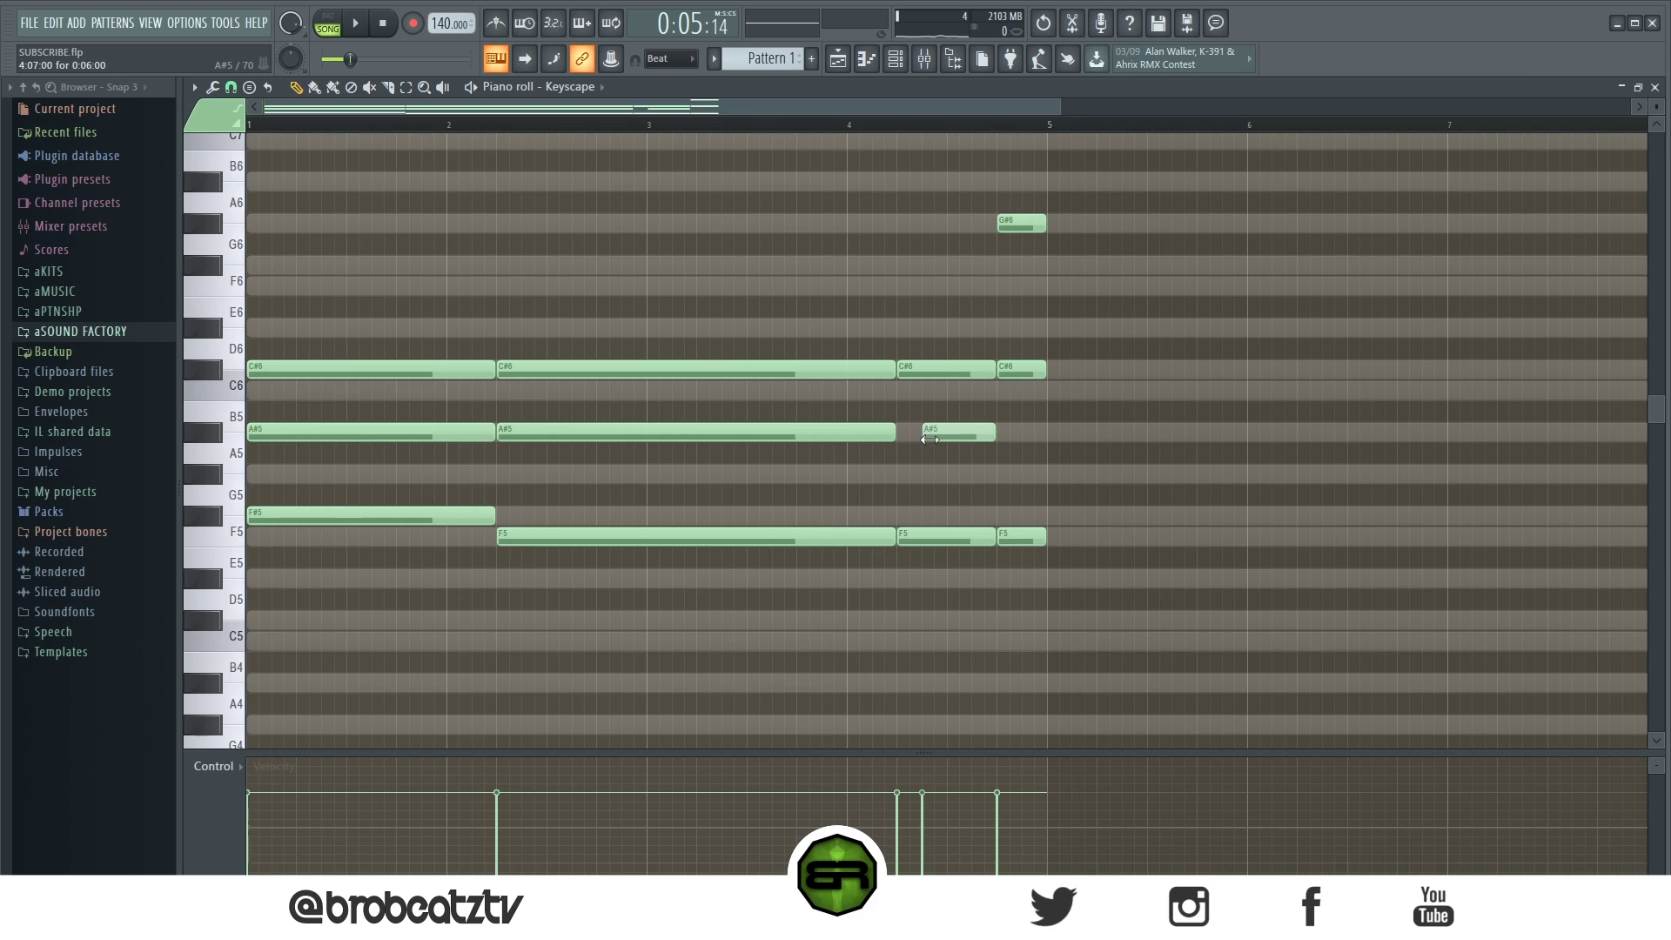
drag(509, 435, 547, 440)
key(ctrl+a)
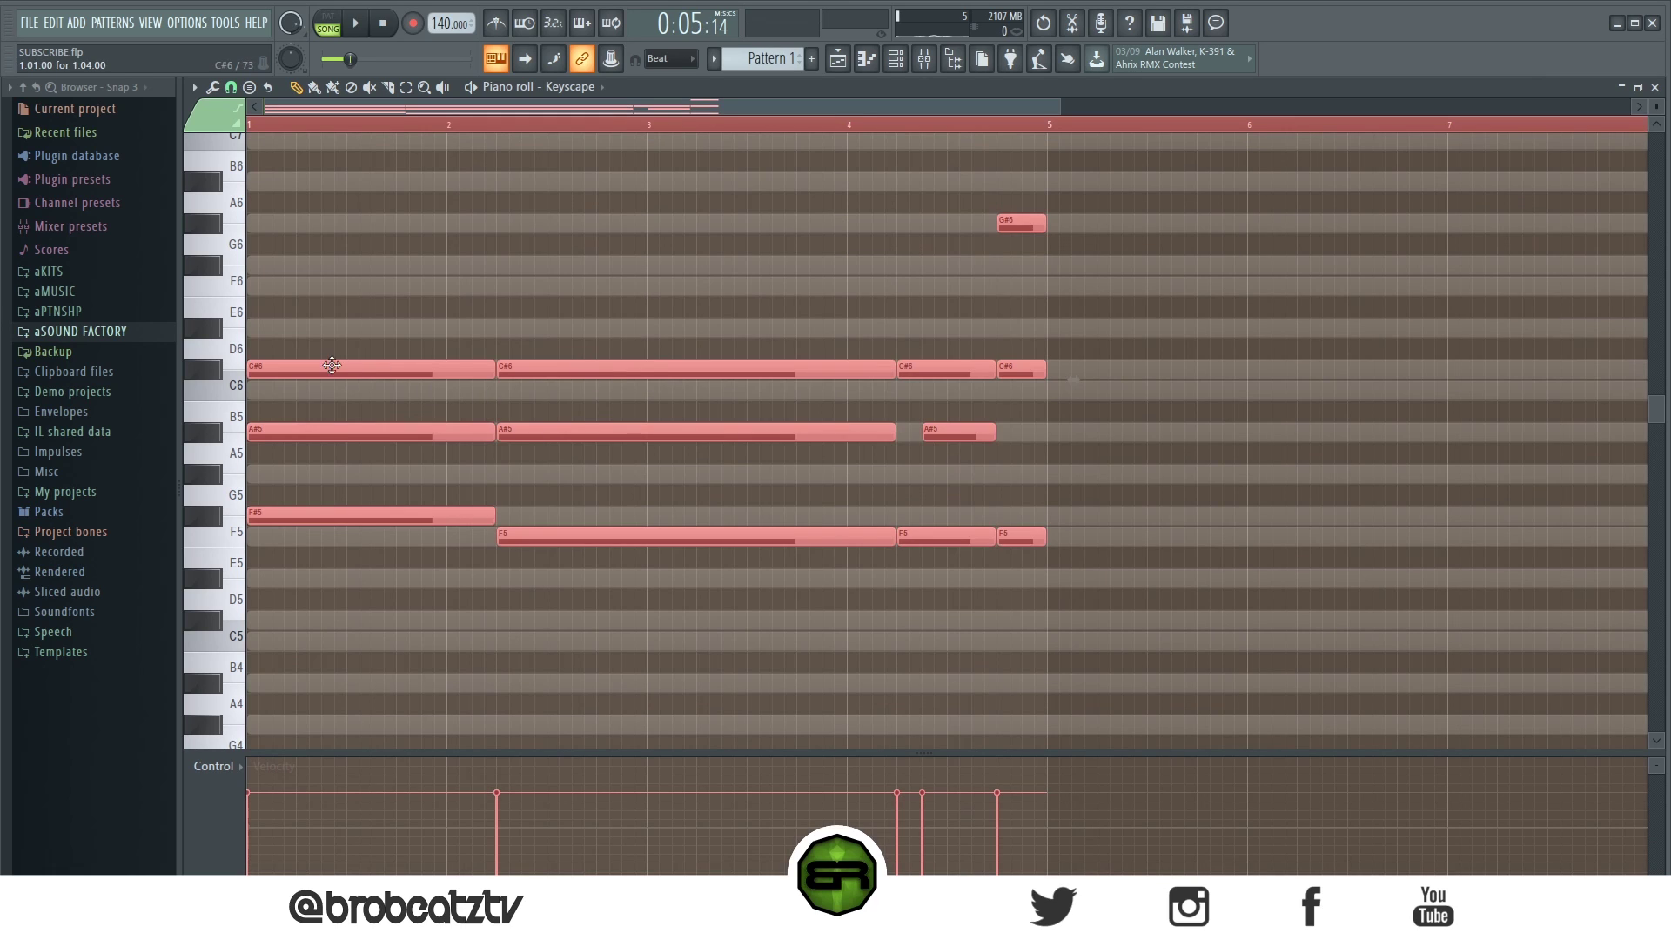
key(ctrl+b)
scroll(852, 141, down, 3)
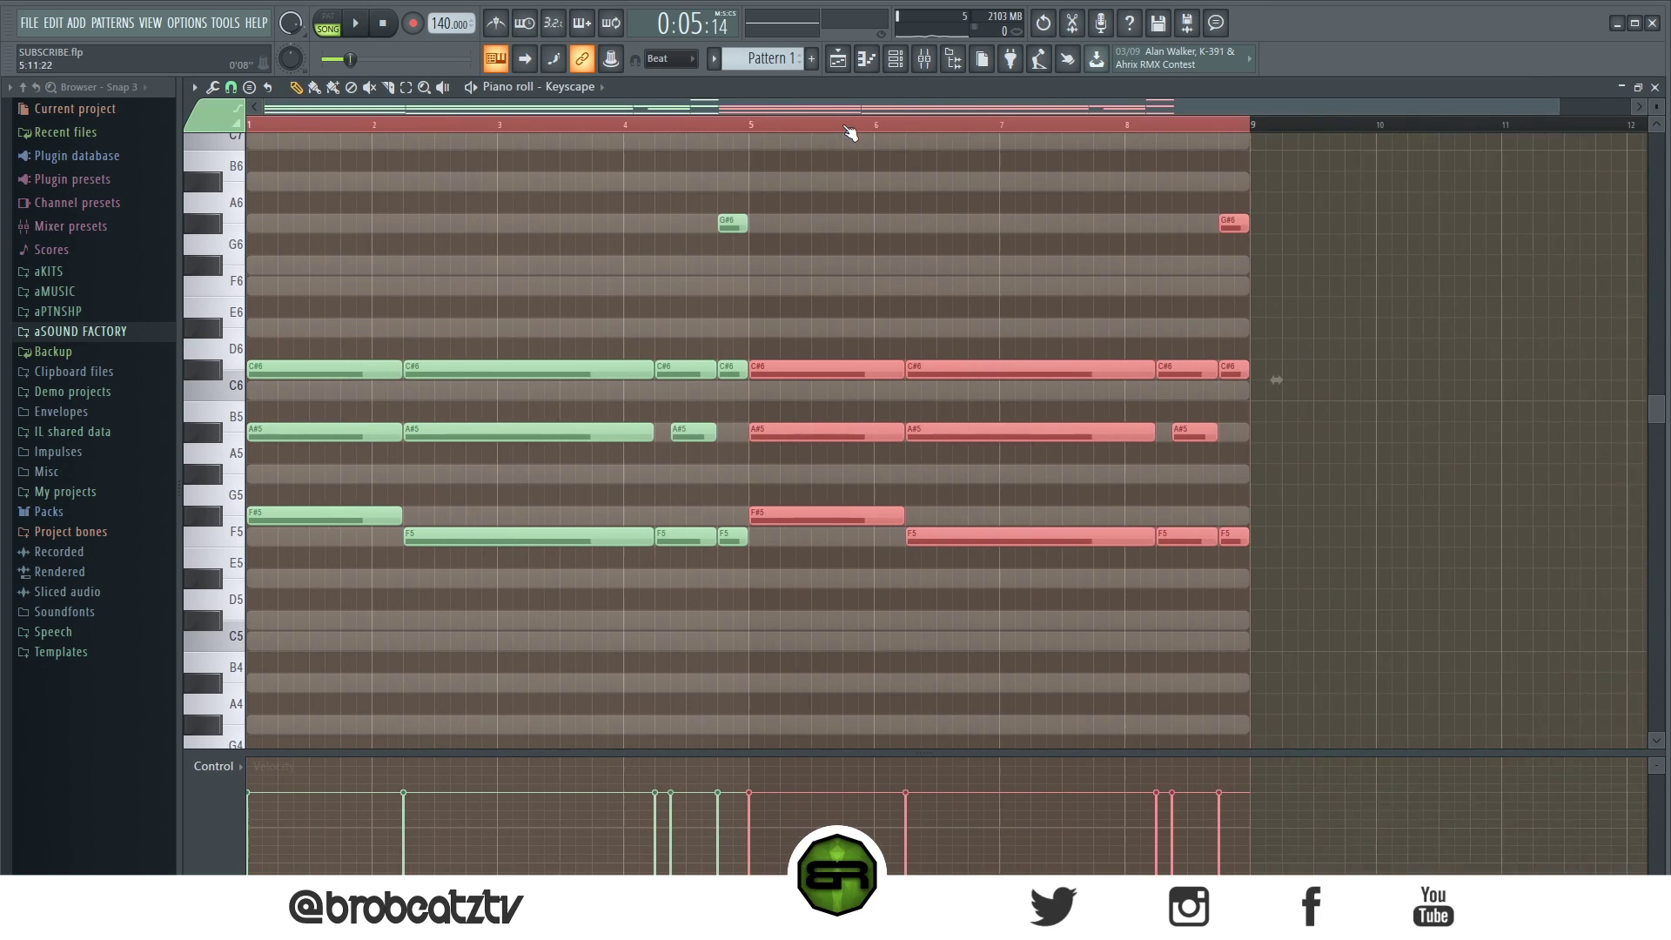
key(ctrl+d)
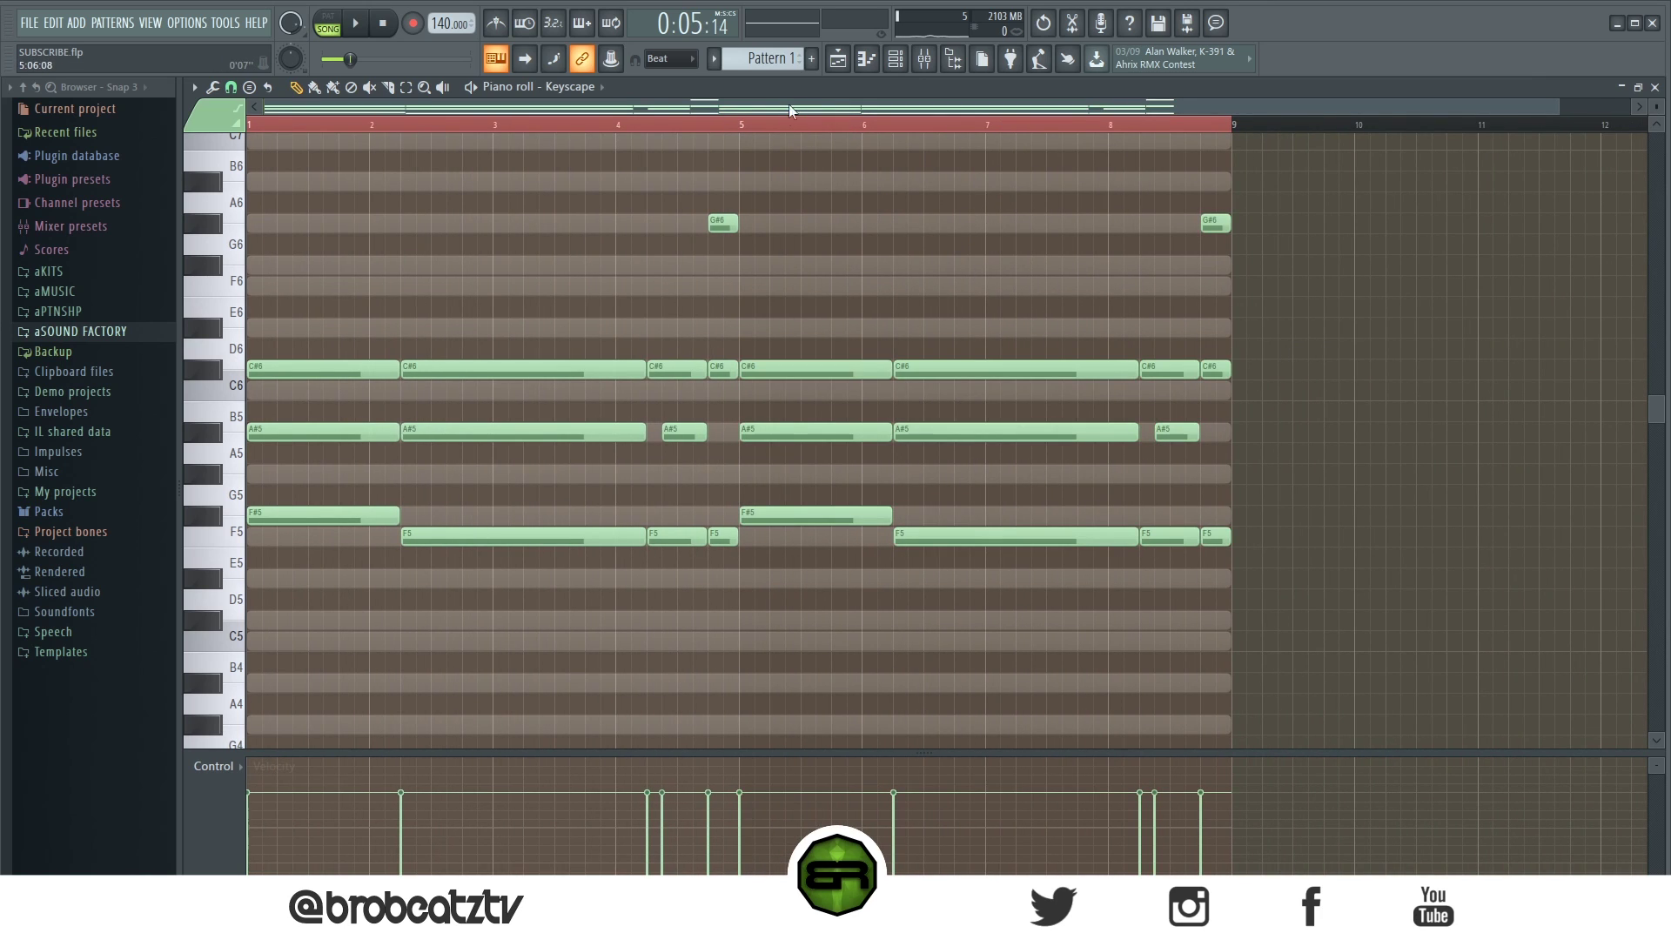
- Enable the effects on mixer Insert 1 and inspect its HalfTime plugin
click(925, 66)
drag(917, 284, 1392, 165)
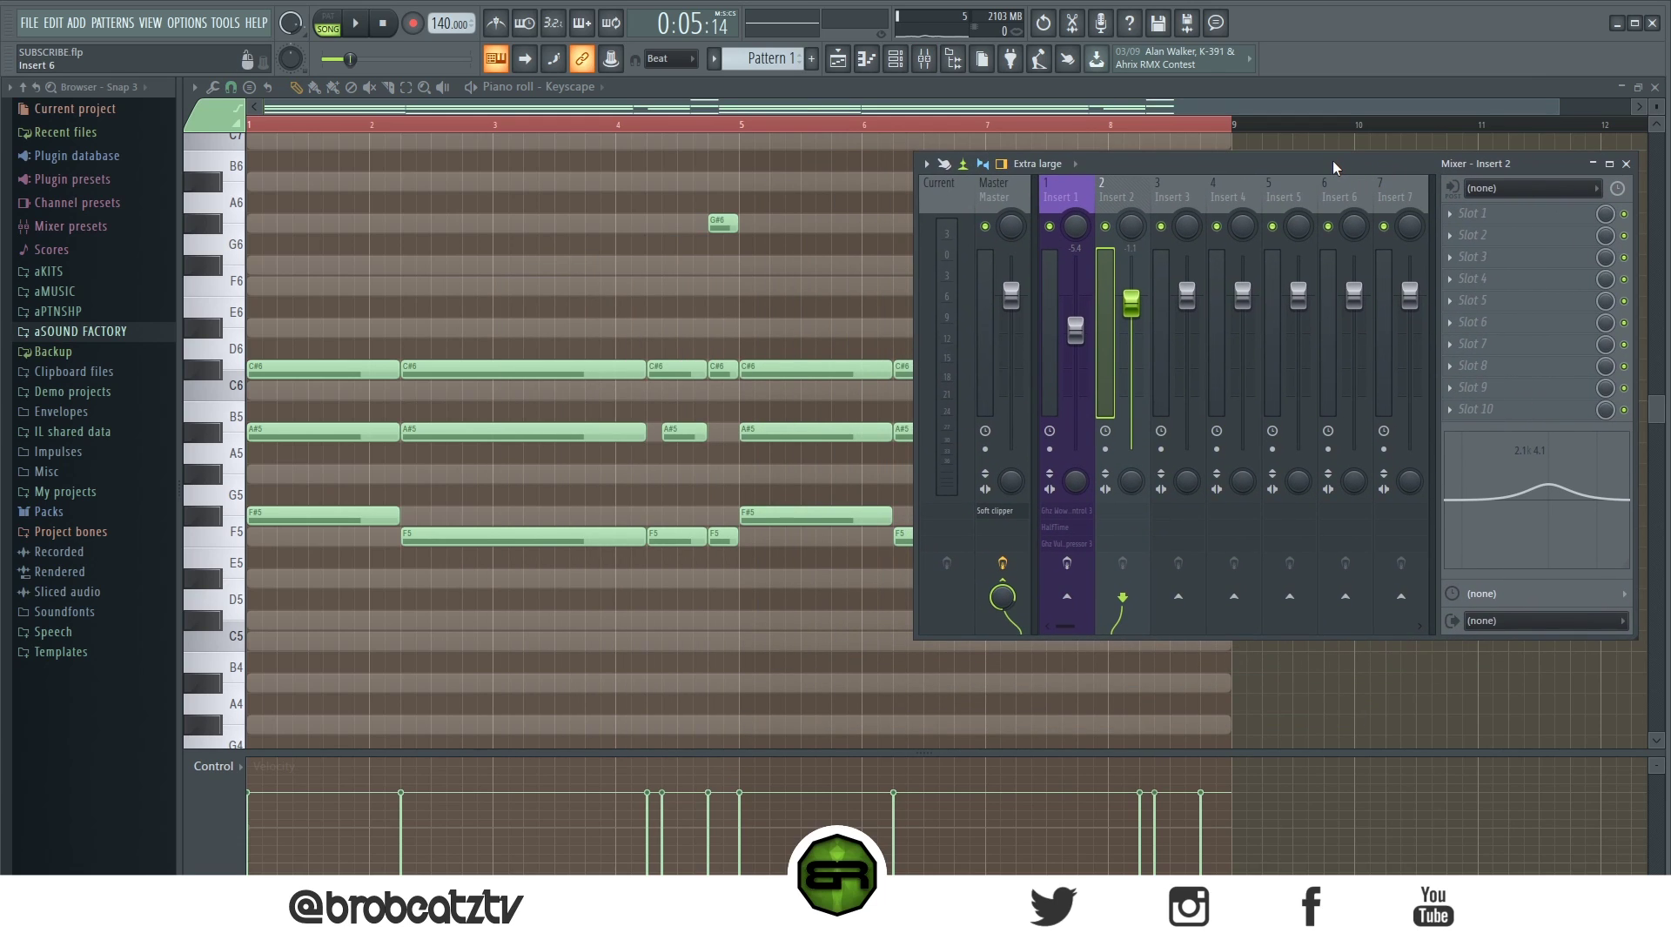
mouse_move(1341, 160)
mouse_down()
mouse_move(1309, 163)
mouse_move(1343, 164)
mouse_up()
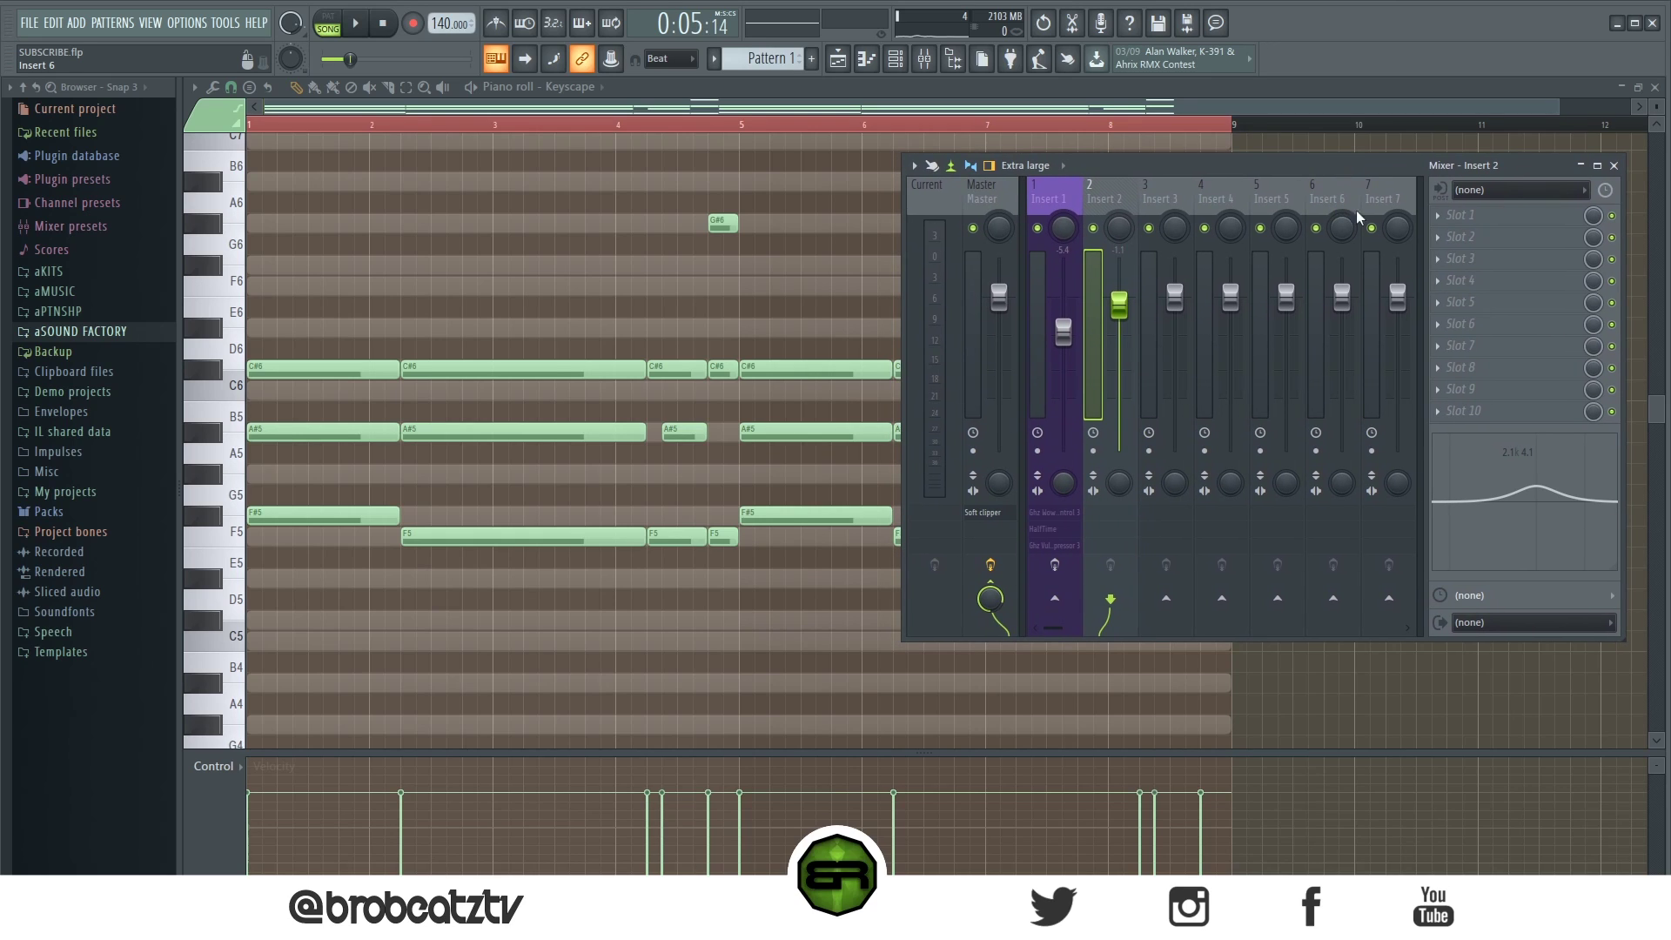
click(1070, 209)
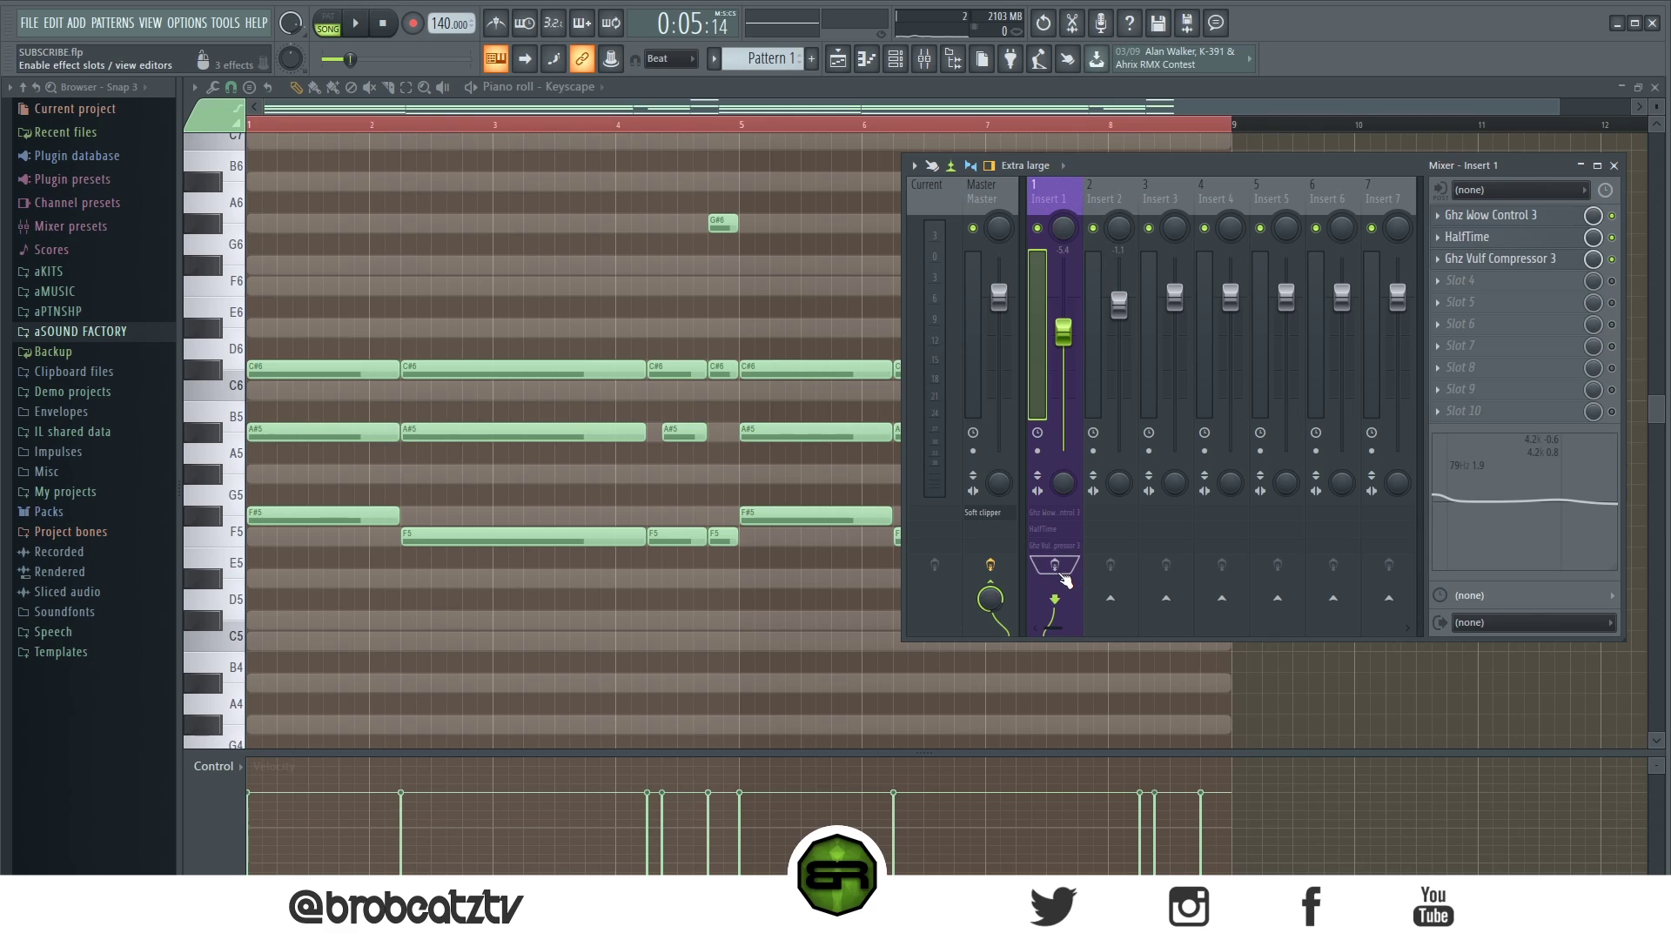
click(1061, 575)
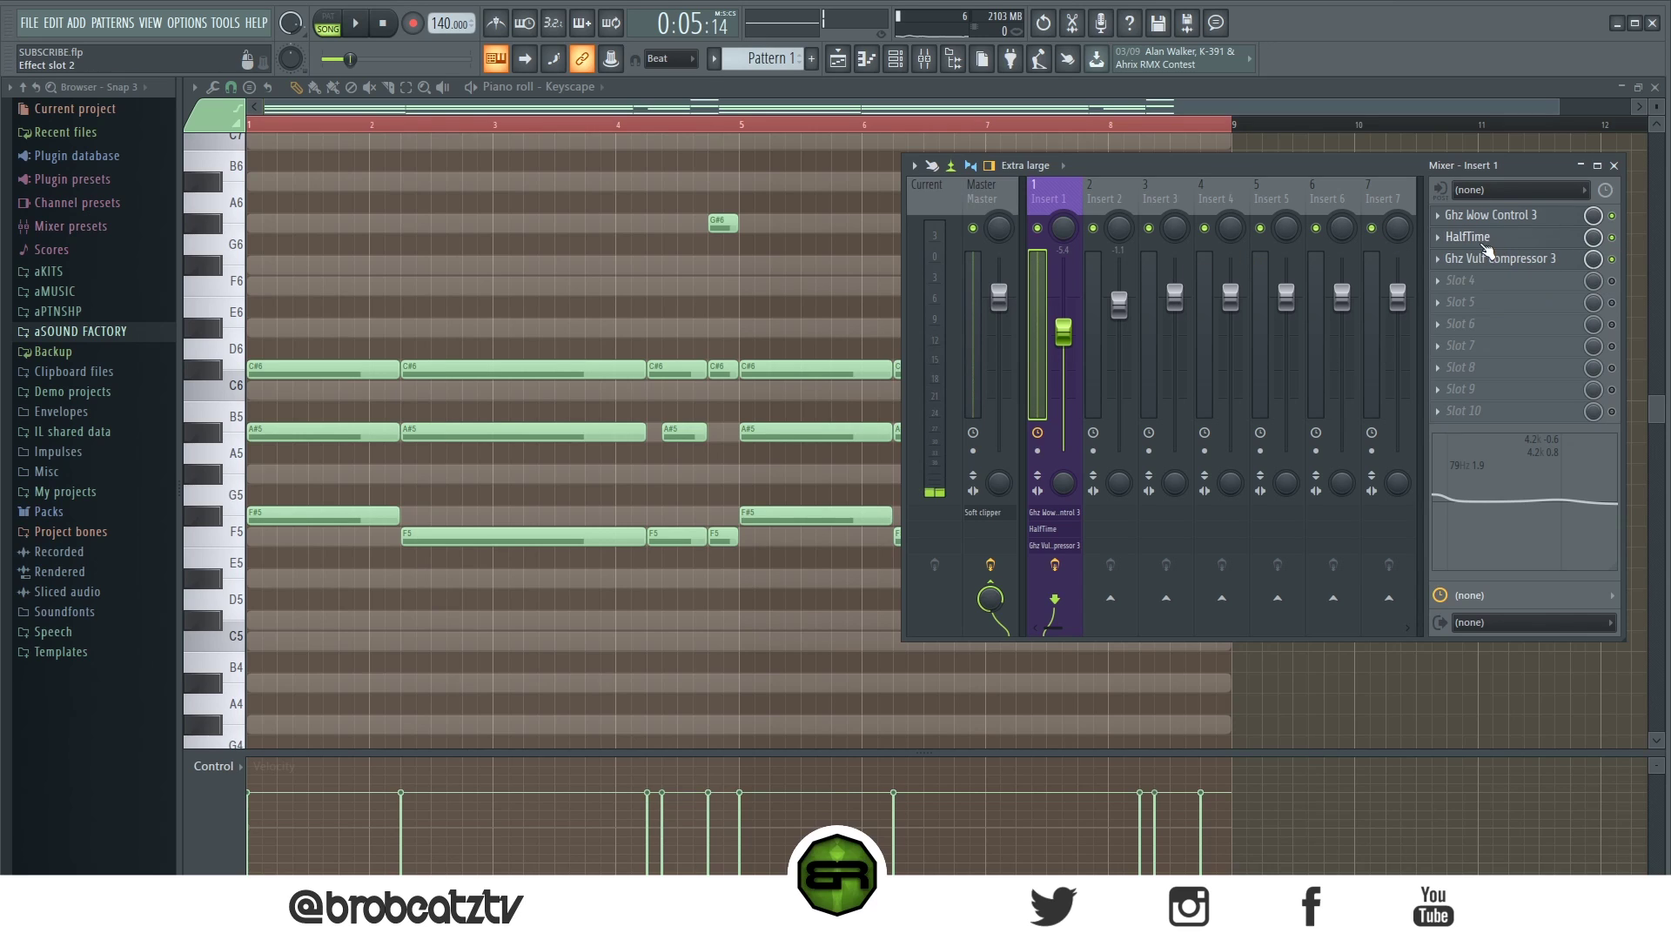
click(1483, 242)
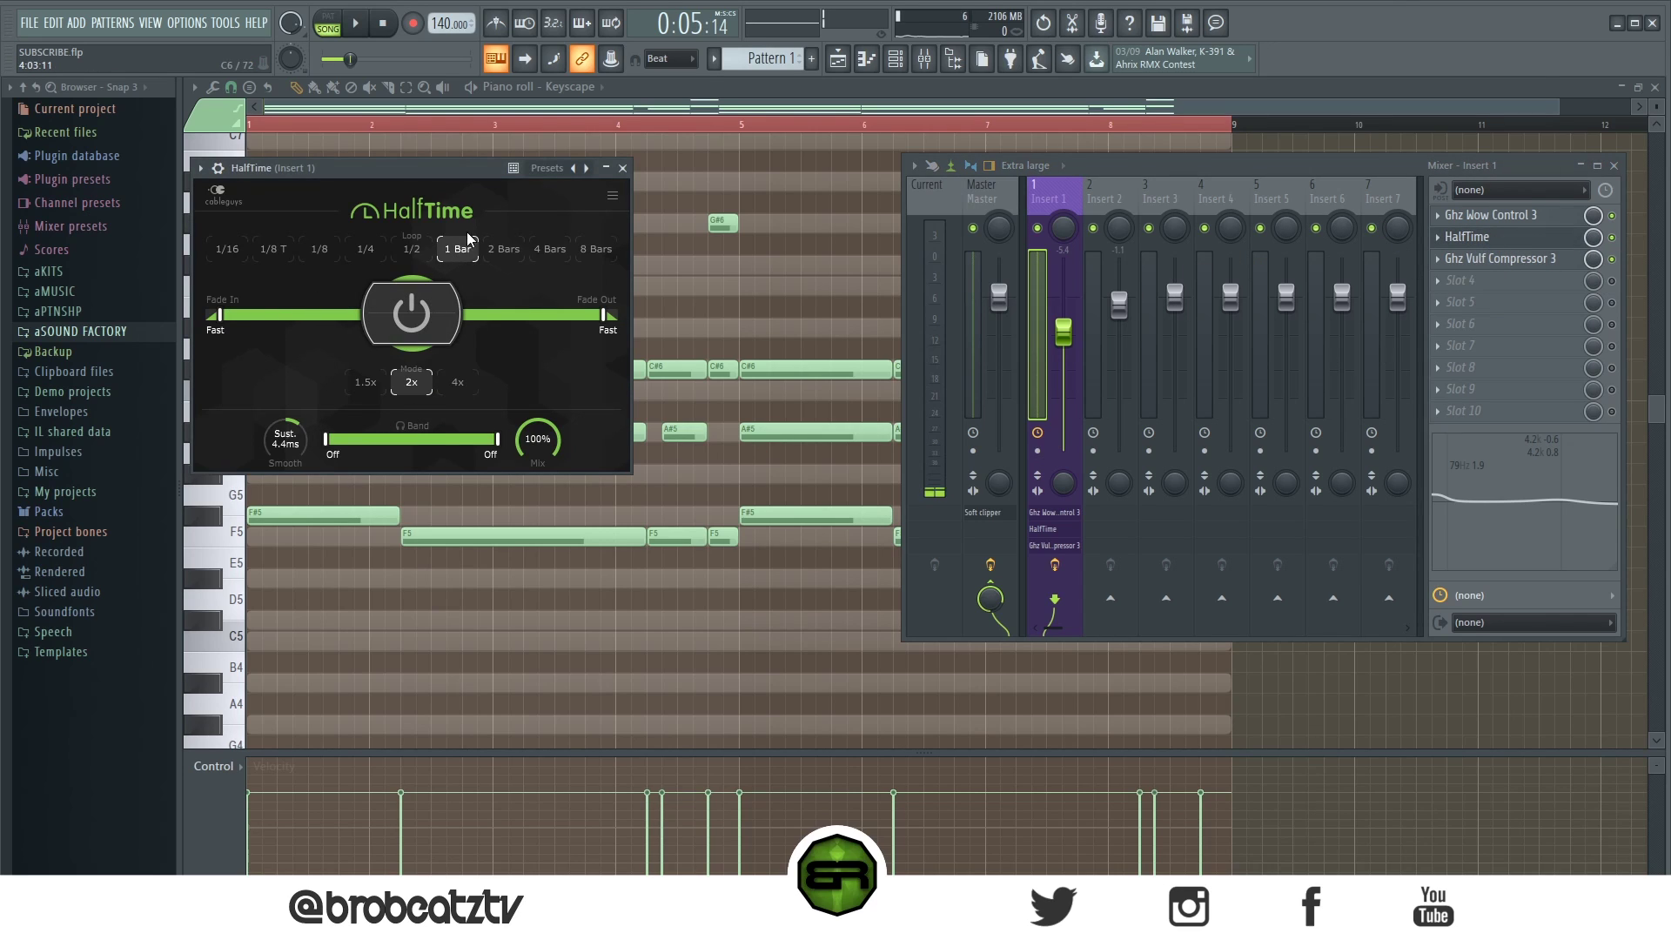
click(623, 168)
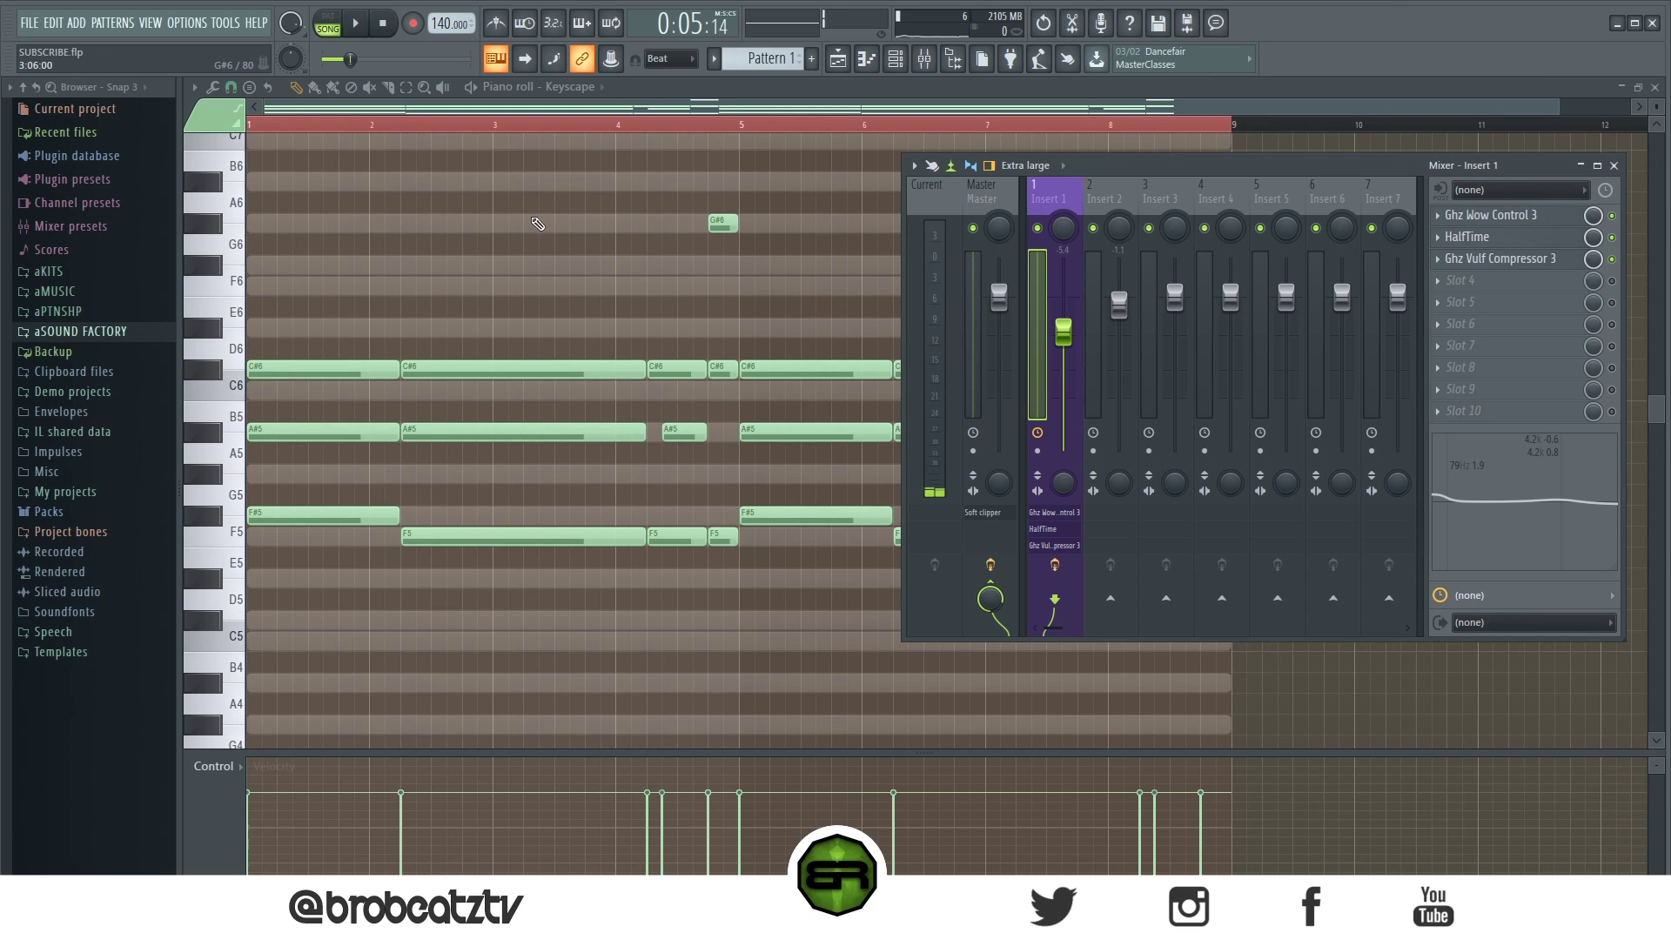
- Return to the Keyscape piano roll and play the song with the duplicated chord progression
key(F9)
key(ctrl+a)
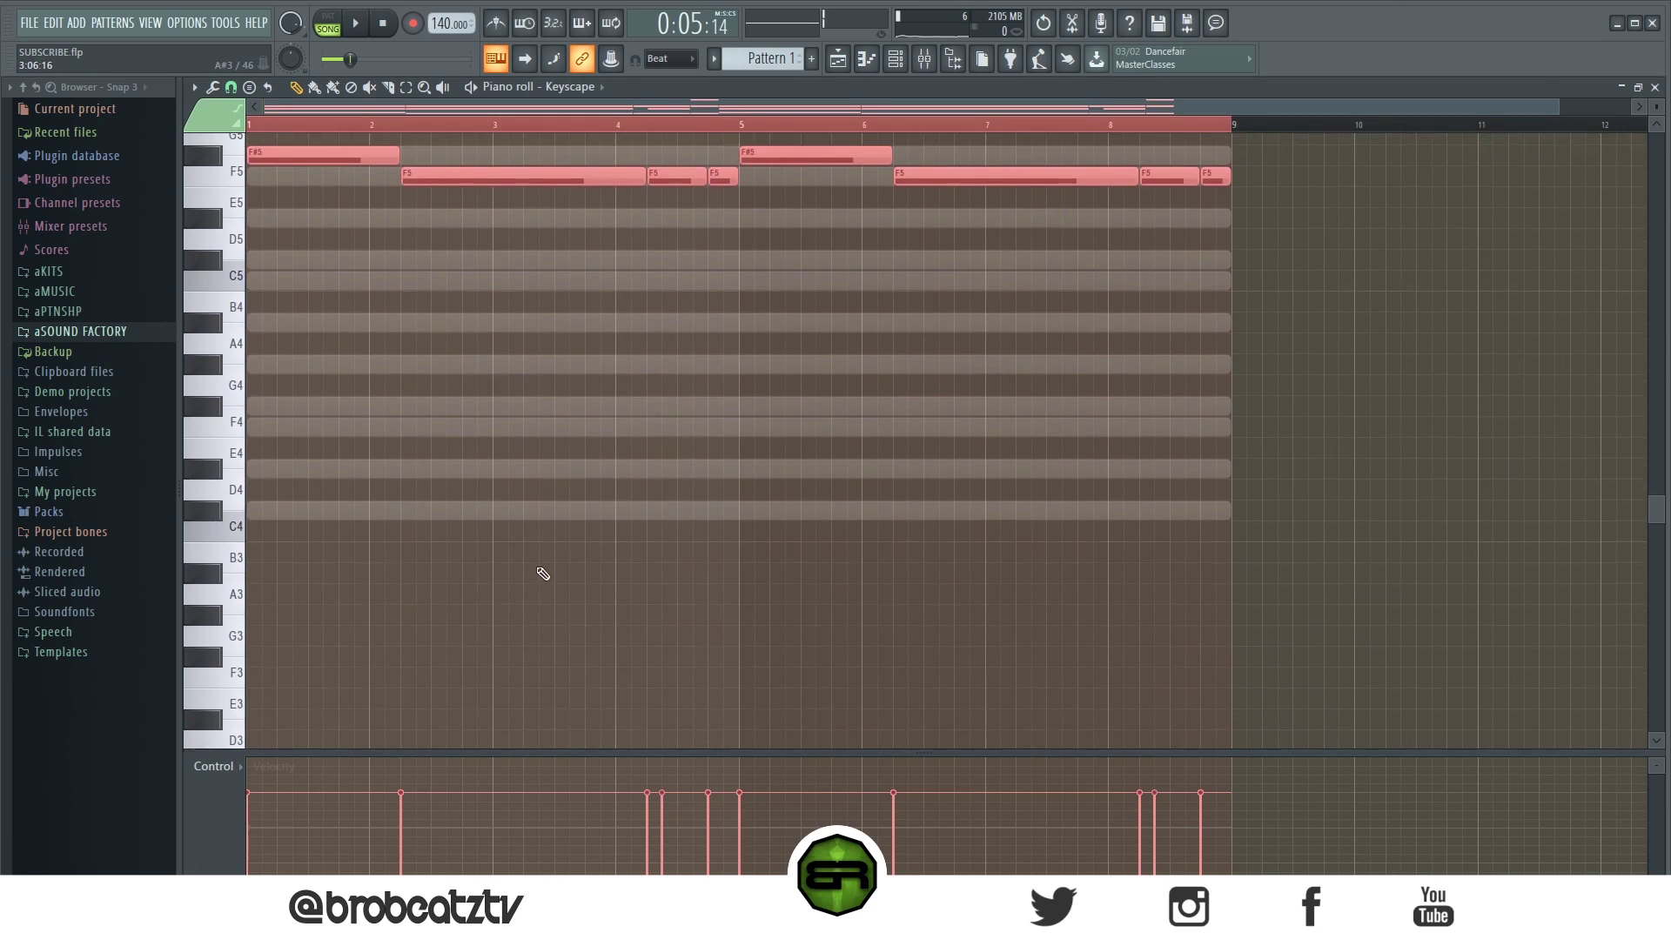
click(899, 62)
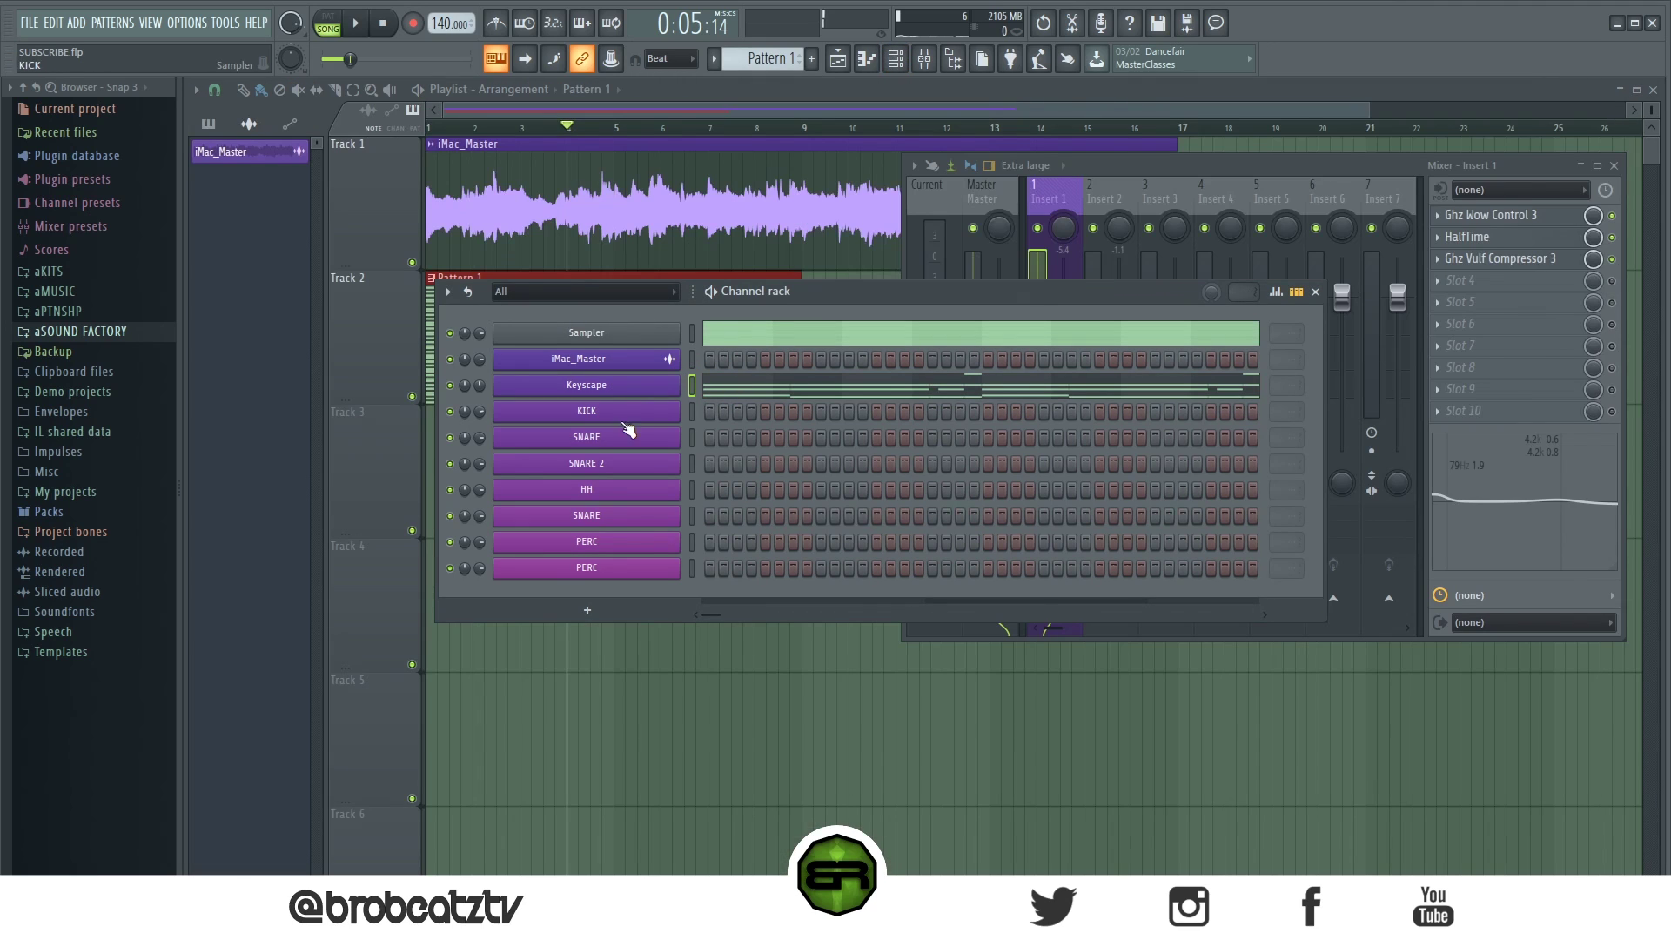
click(715, 389)
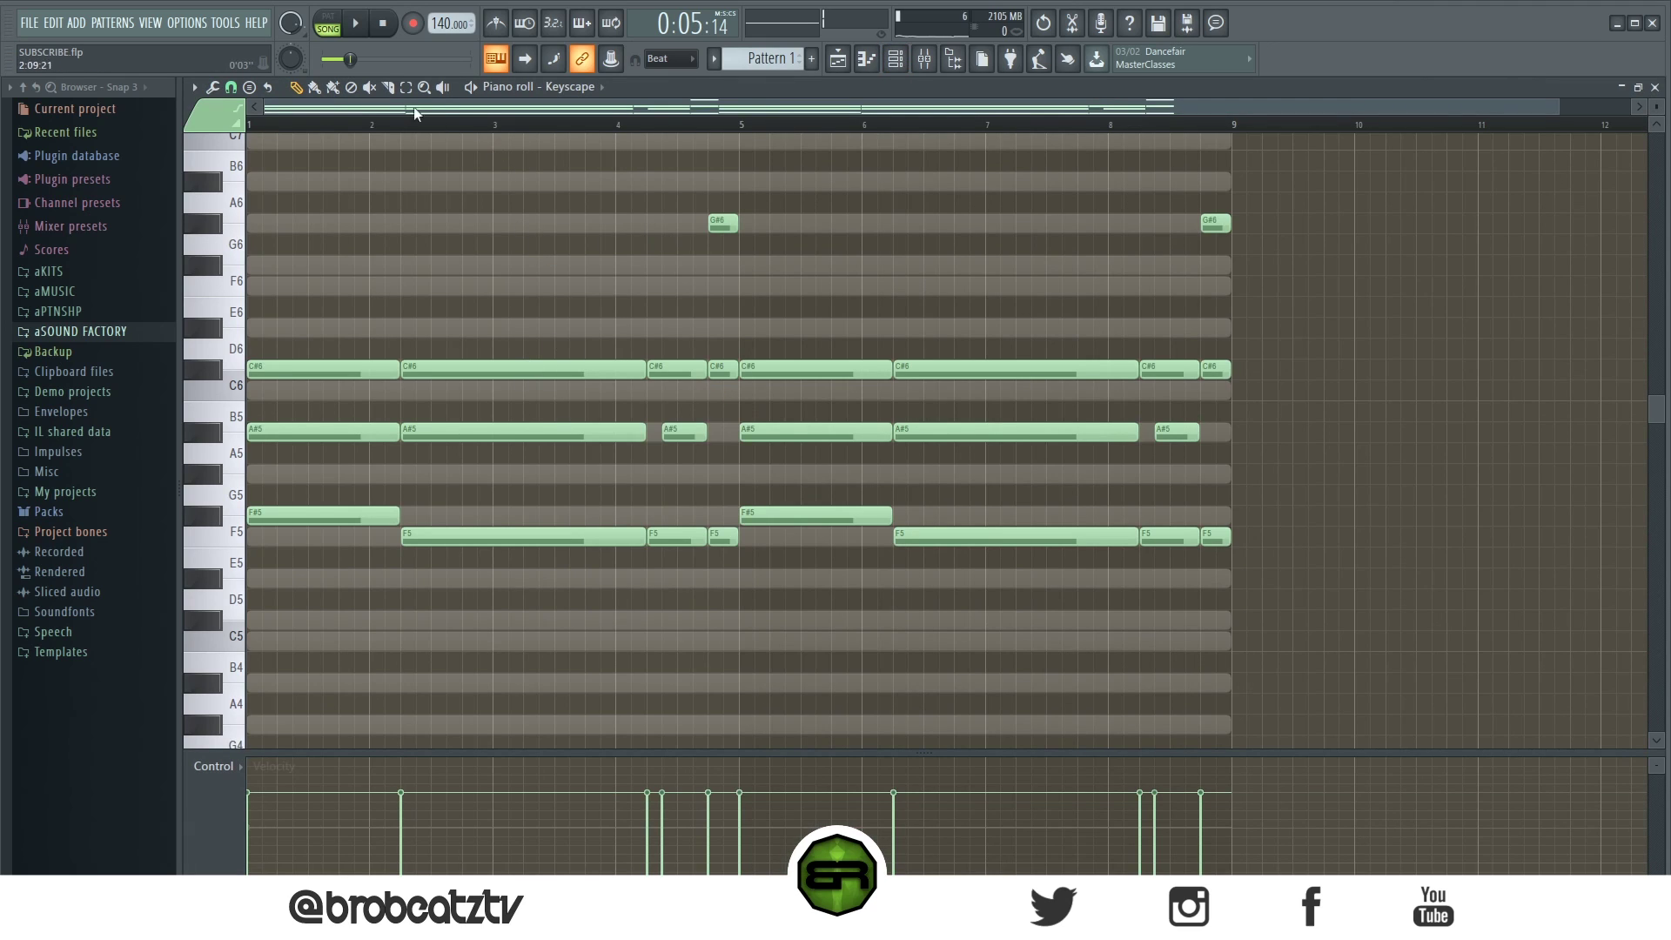
click(354, 26)
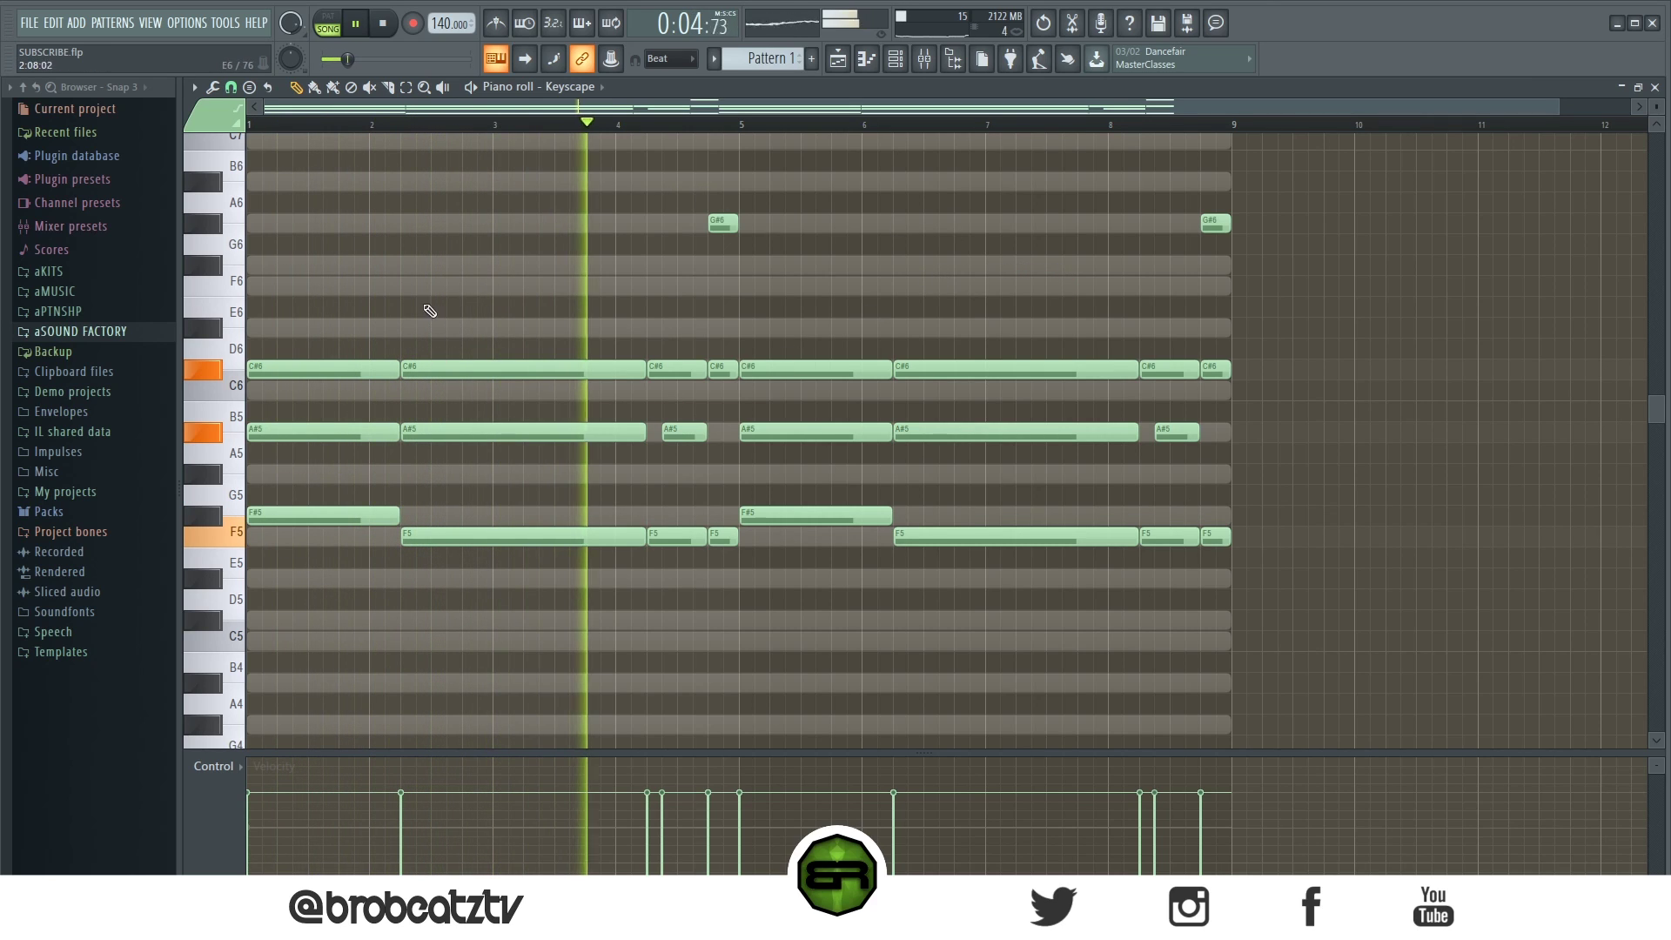
- Move the chord changes in bars 2 and 6 to 2:09 and 6:09, keeping adjoining notes connected, and play the result
key(space)
drag(441, 348, 626, 540)
drag(905, 344, 819, 322)
click(885, 571)
drag(391, 336, 430, 516)
click(682, 511)
key(space)
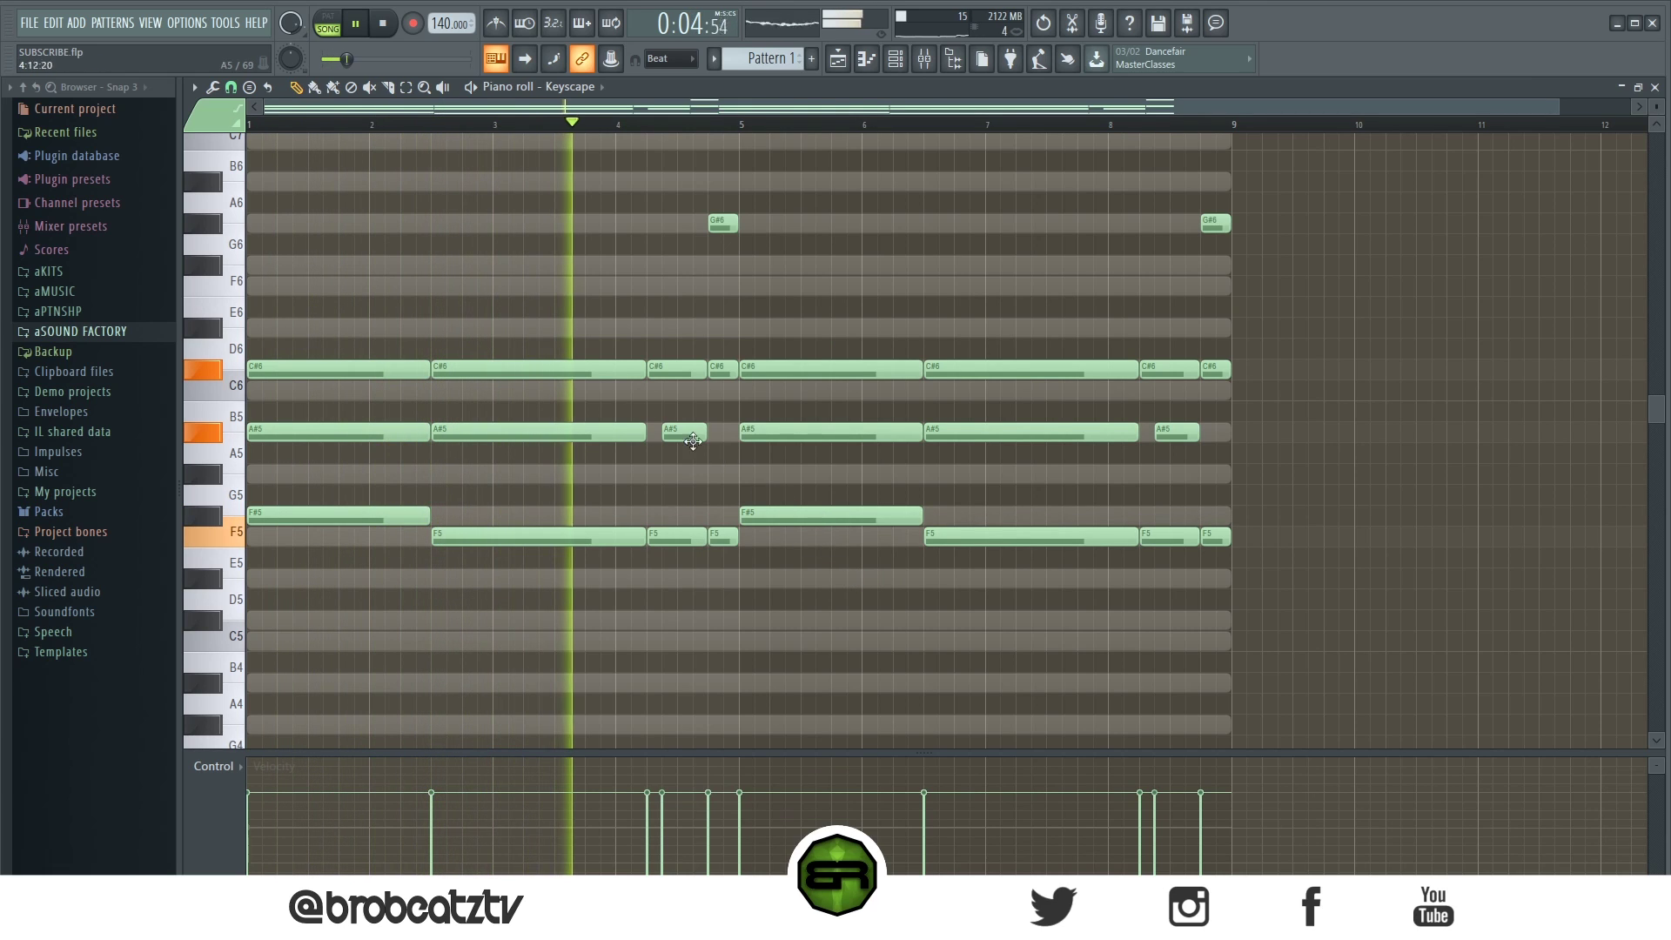
scroll(459, 344, up, 1)
scroll(457, 343, up, 7)
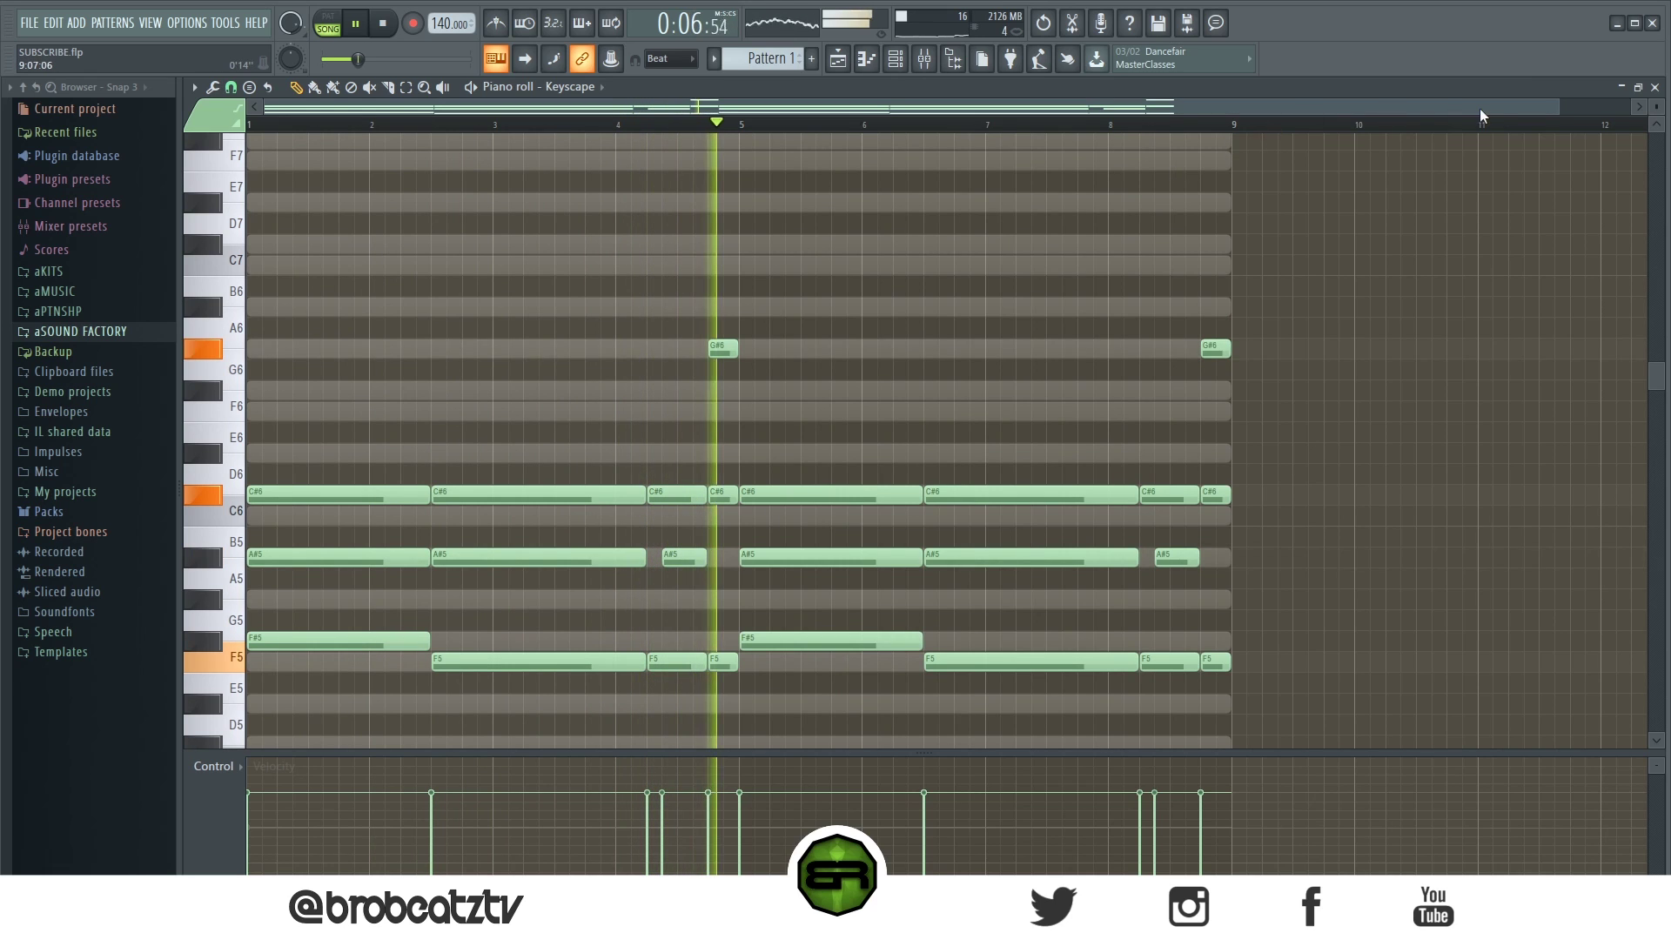
- Add an F6 melody note from 1:09 to the bar 2 chord change at 2:09 and play the progression
drag(1547, 116, 1279, 123)
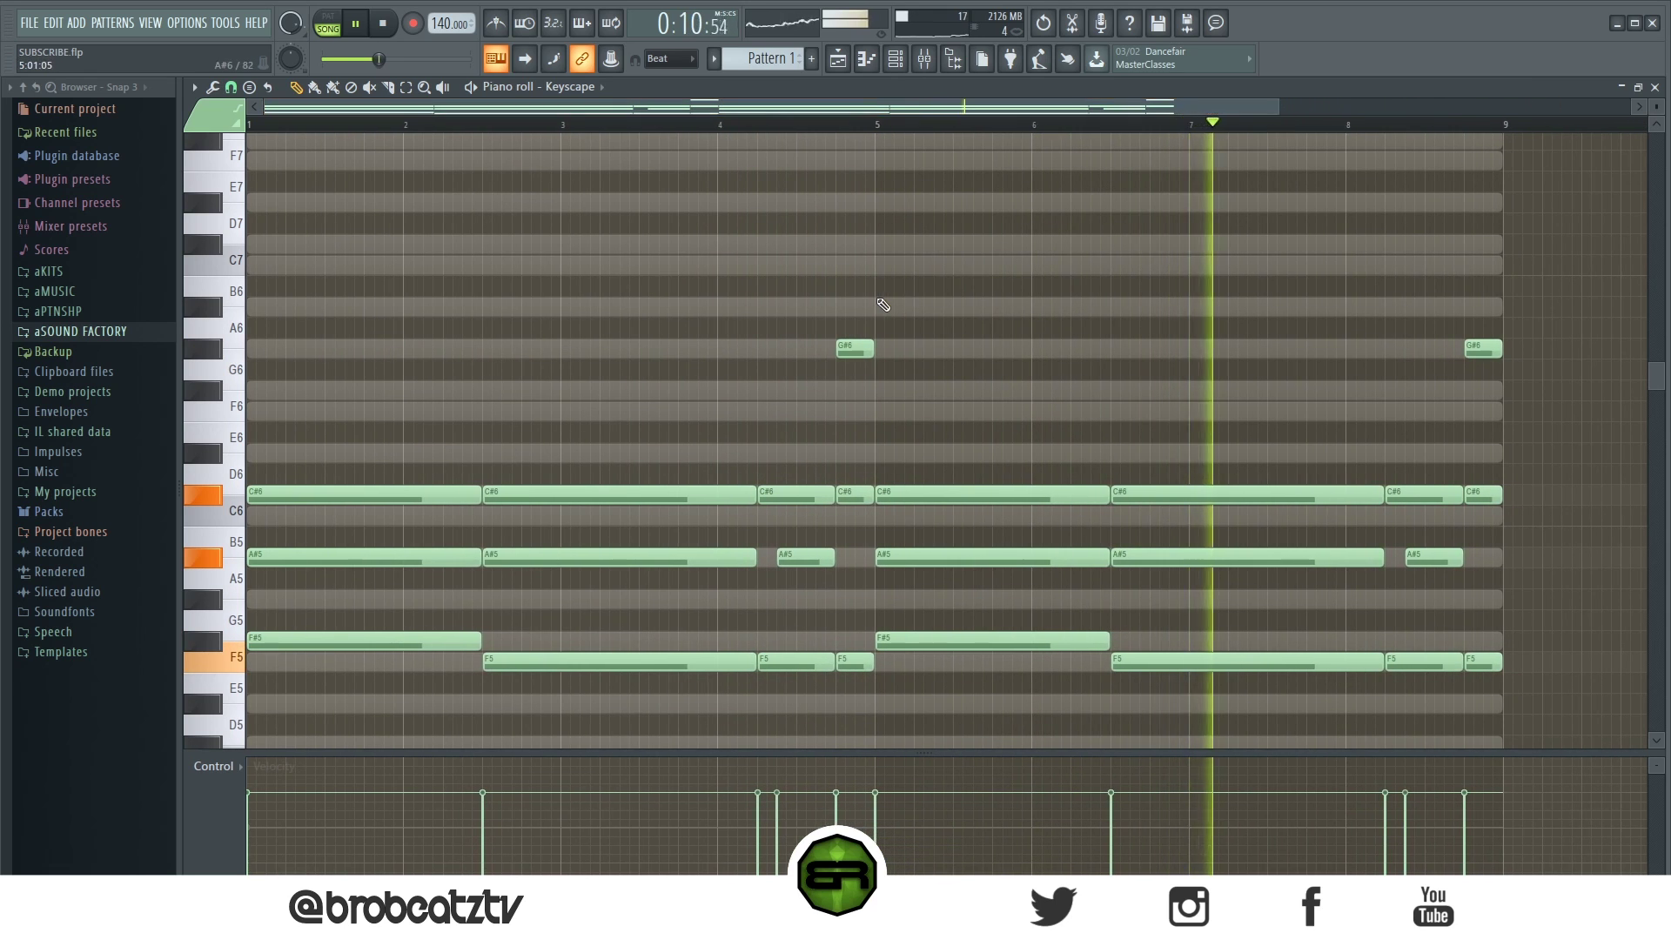
key(space)
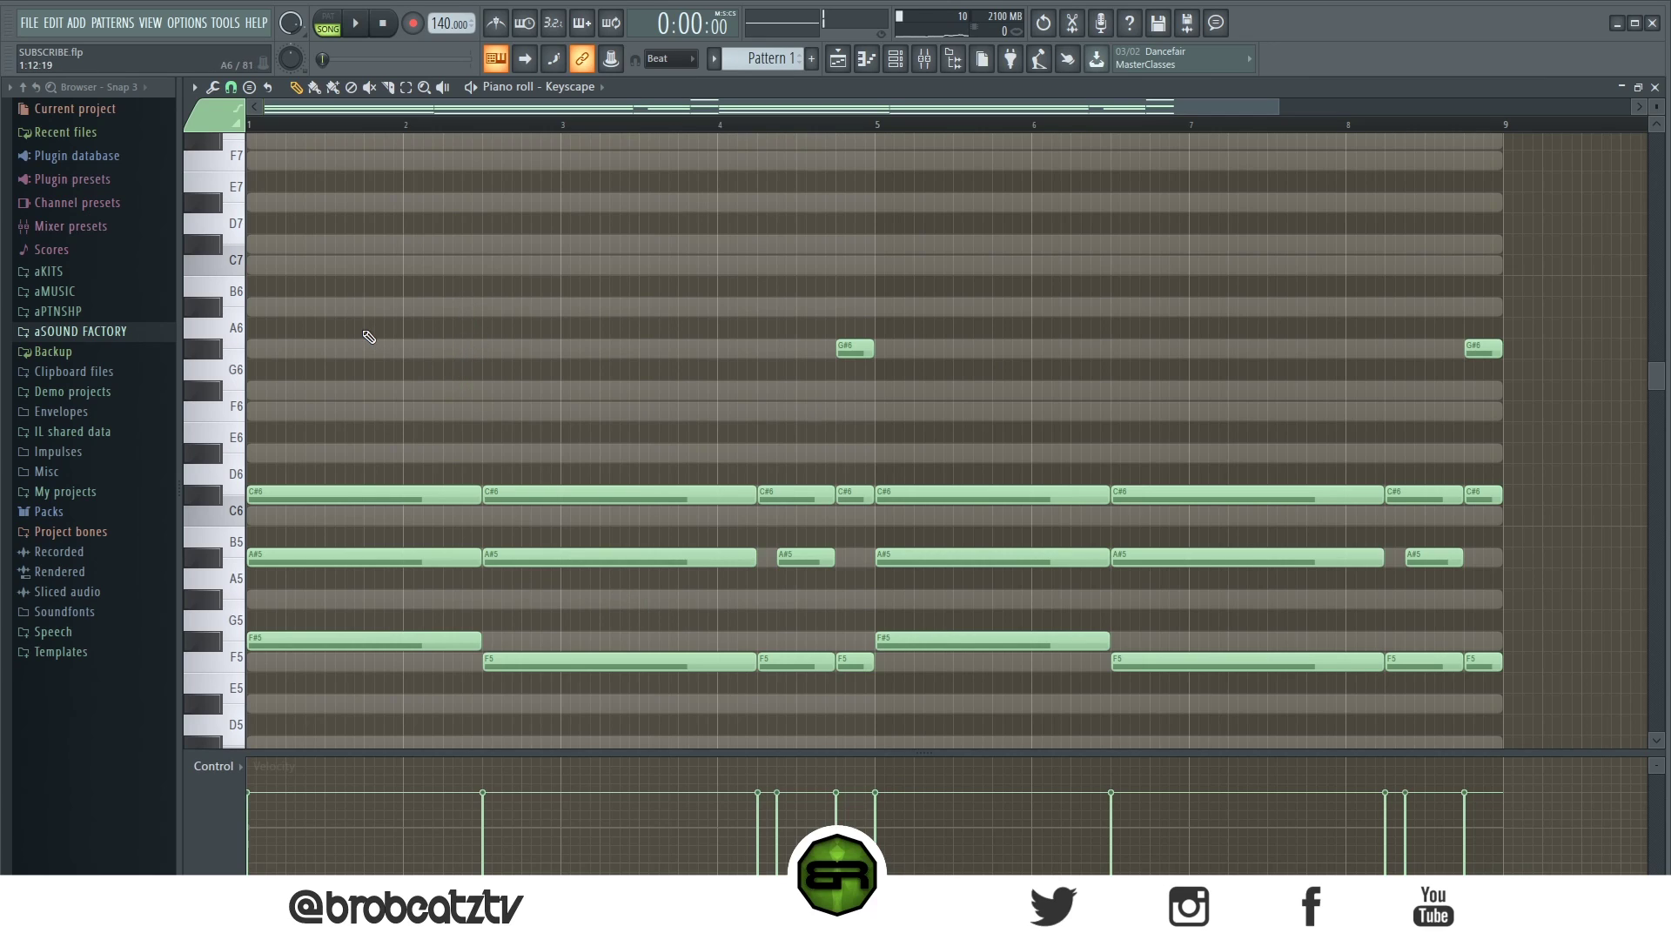
key(space)
key(space)
key(space)
click(347, 413)
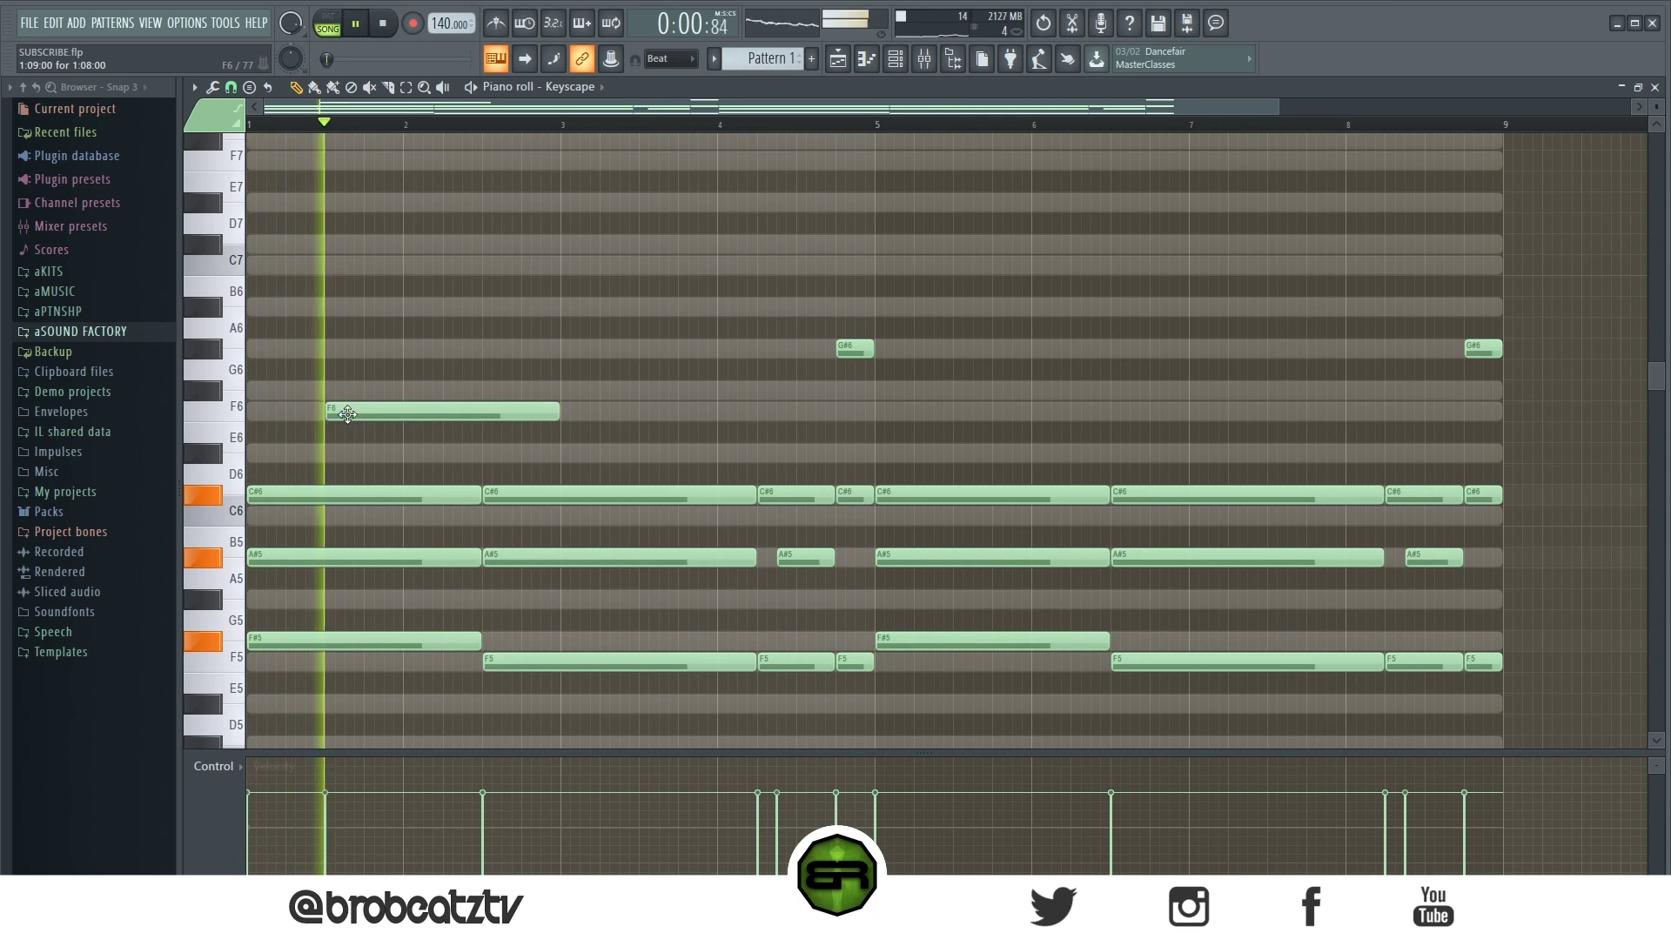
key(space)
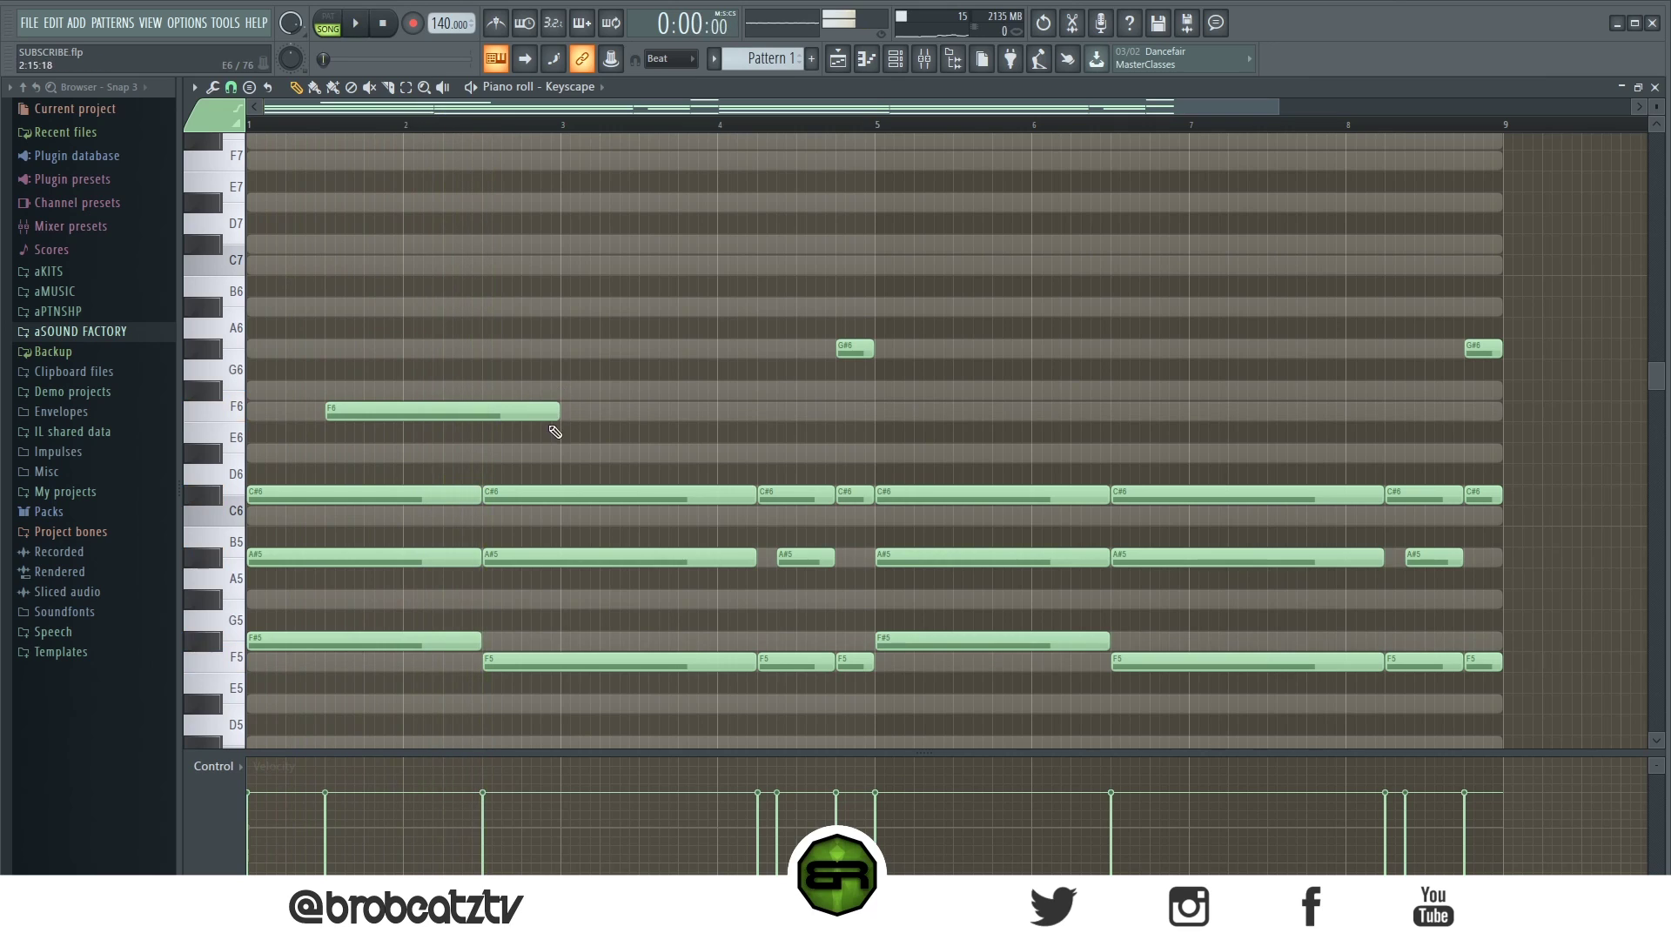
key(space)
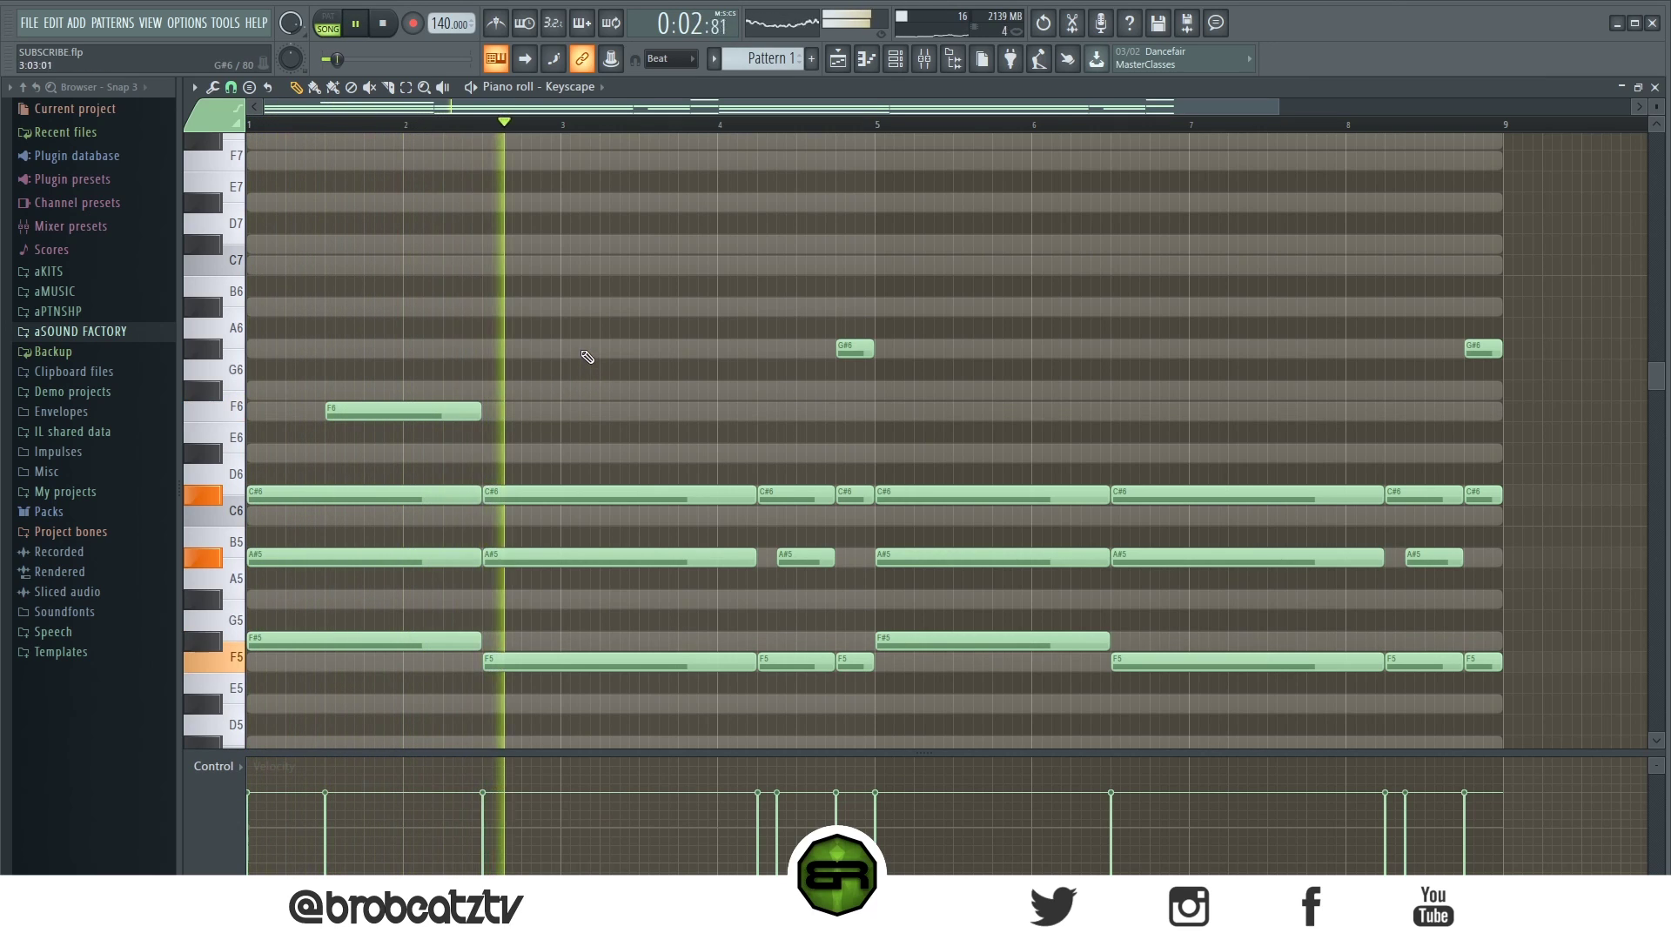
- Add a short C#7 note at 2:13 and an 11-step C7 note at 2:15
key(space)
key(space)
click(530, 244)
drag(671, 245, 566, 273)
click(578, 266)
drag(581, 266, 648, 266)
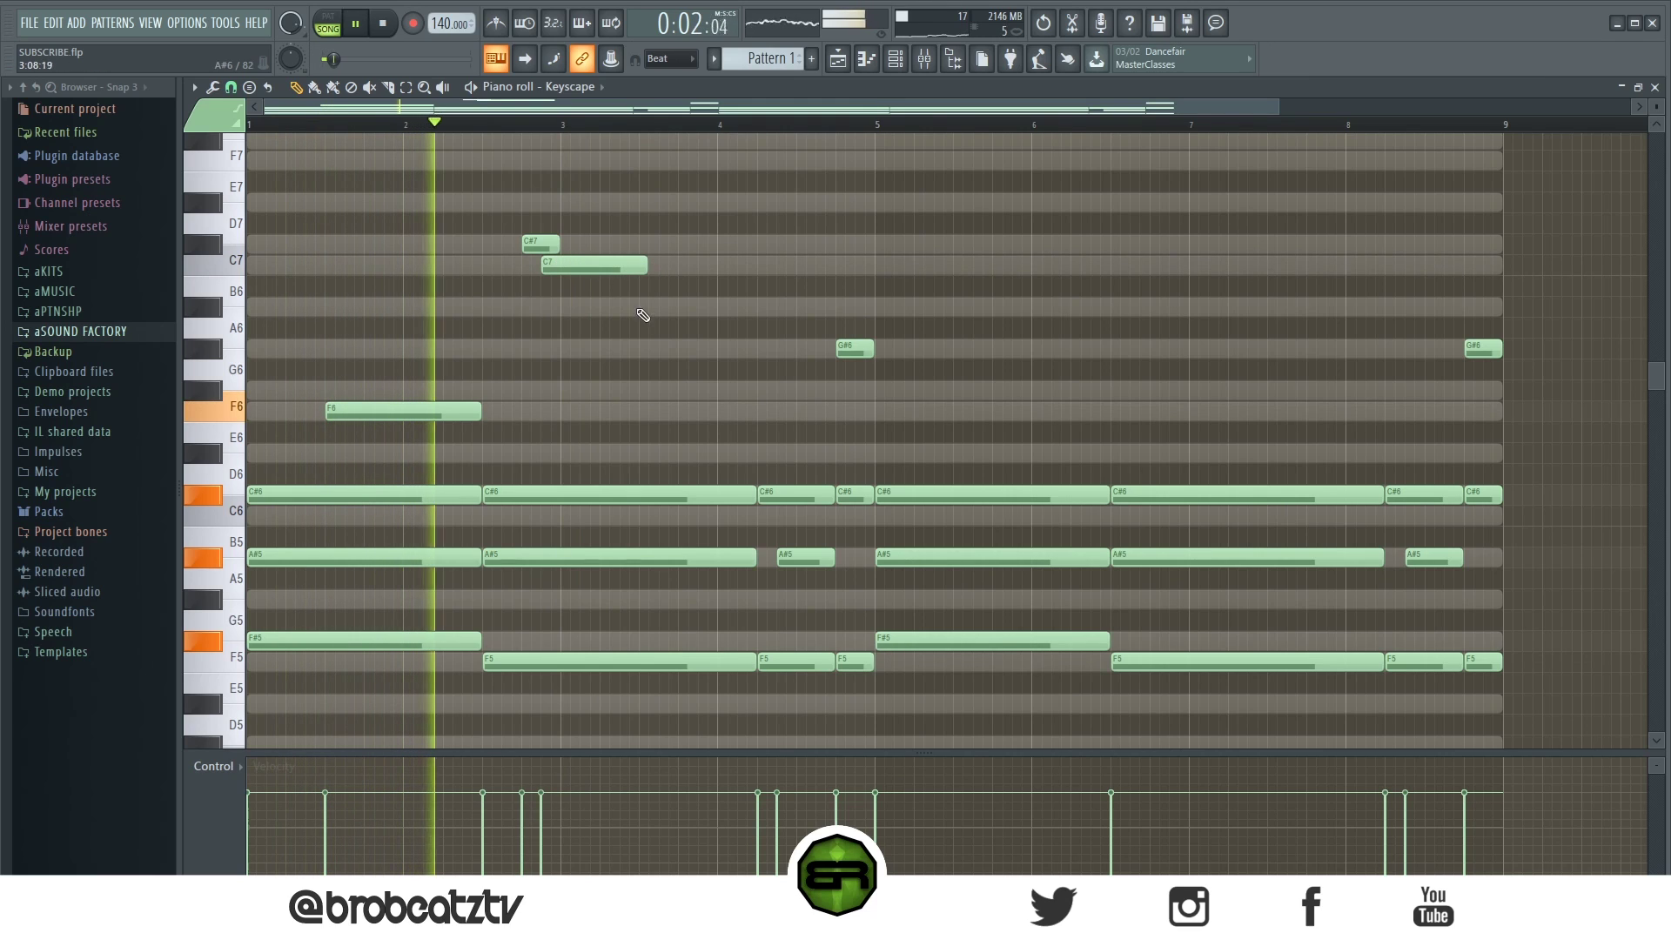
- Add an 11-step G#6 melody note at 3:05 and play it against the chords
key(space)
click(582, 349)
key(space)
key(space)
key(space)
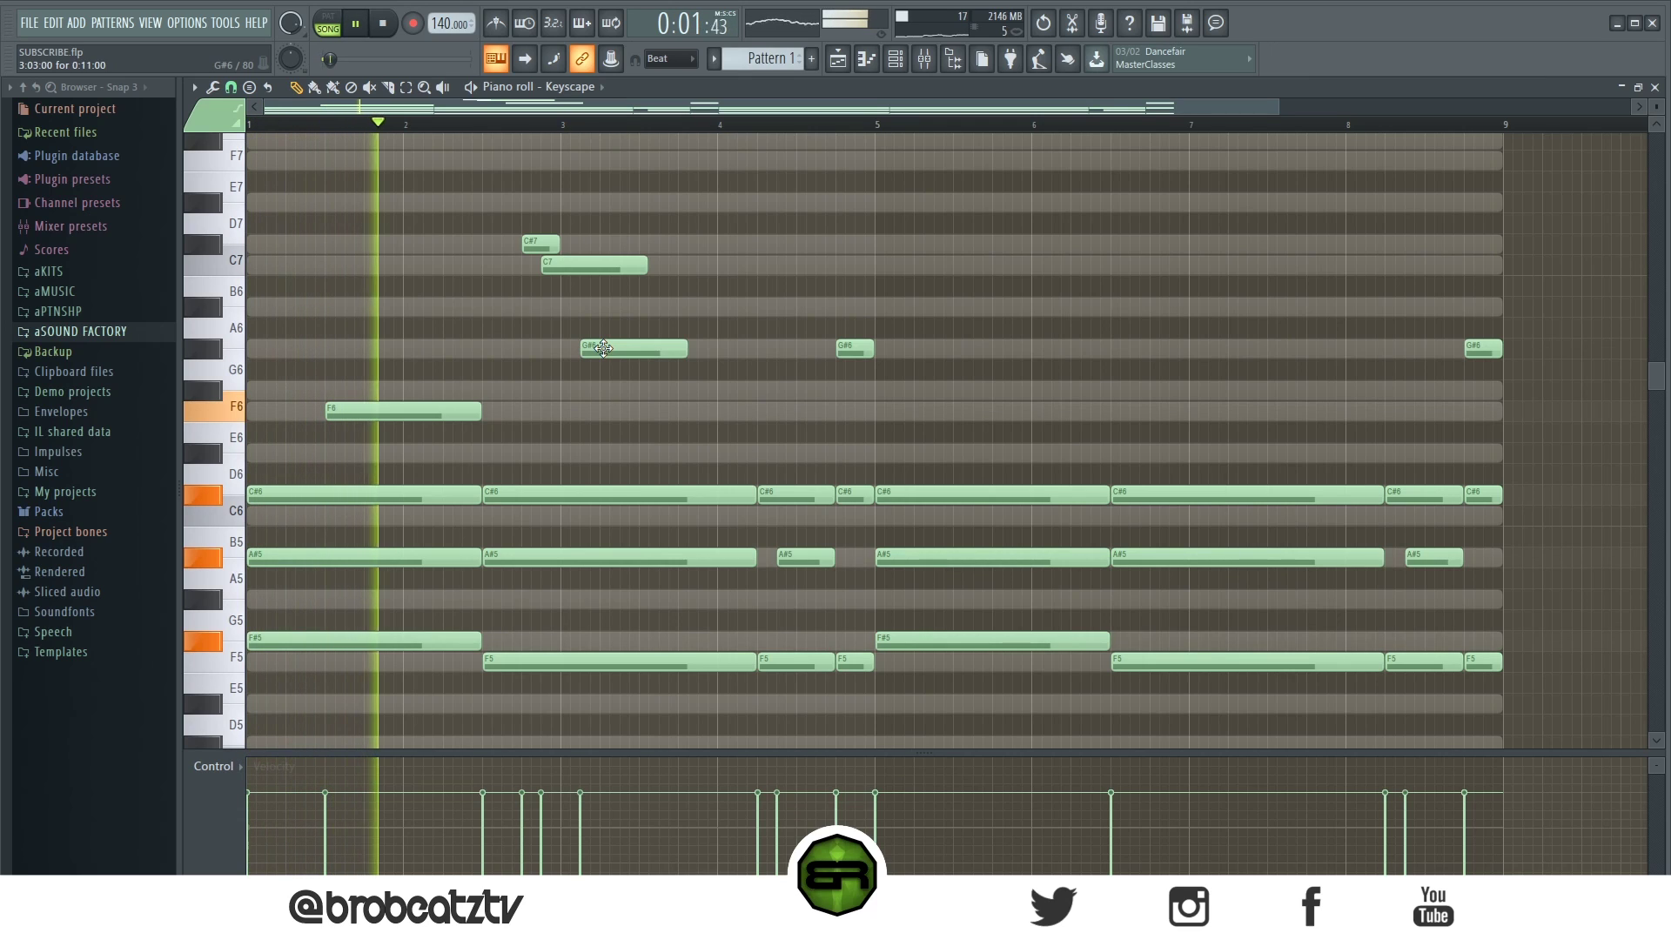
drag(603, 348, 623, 348)
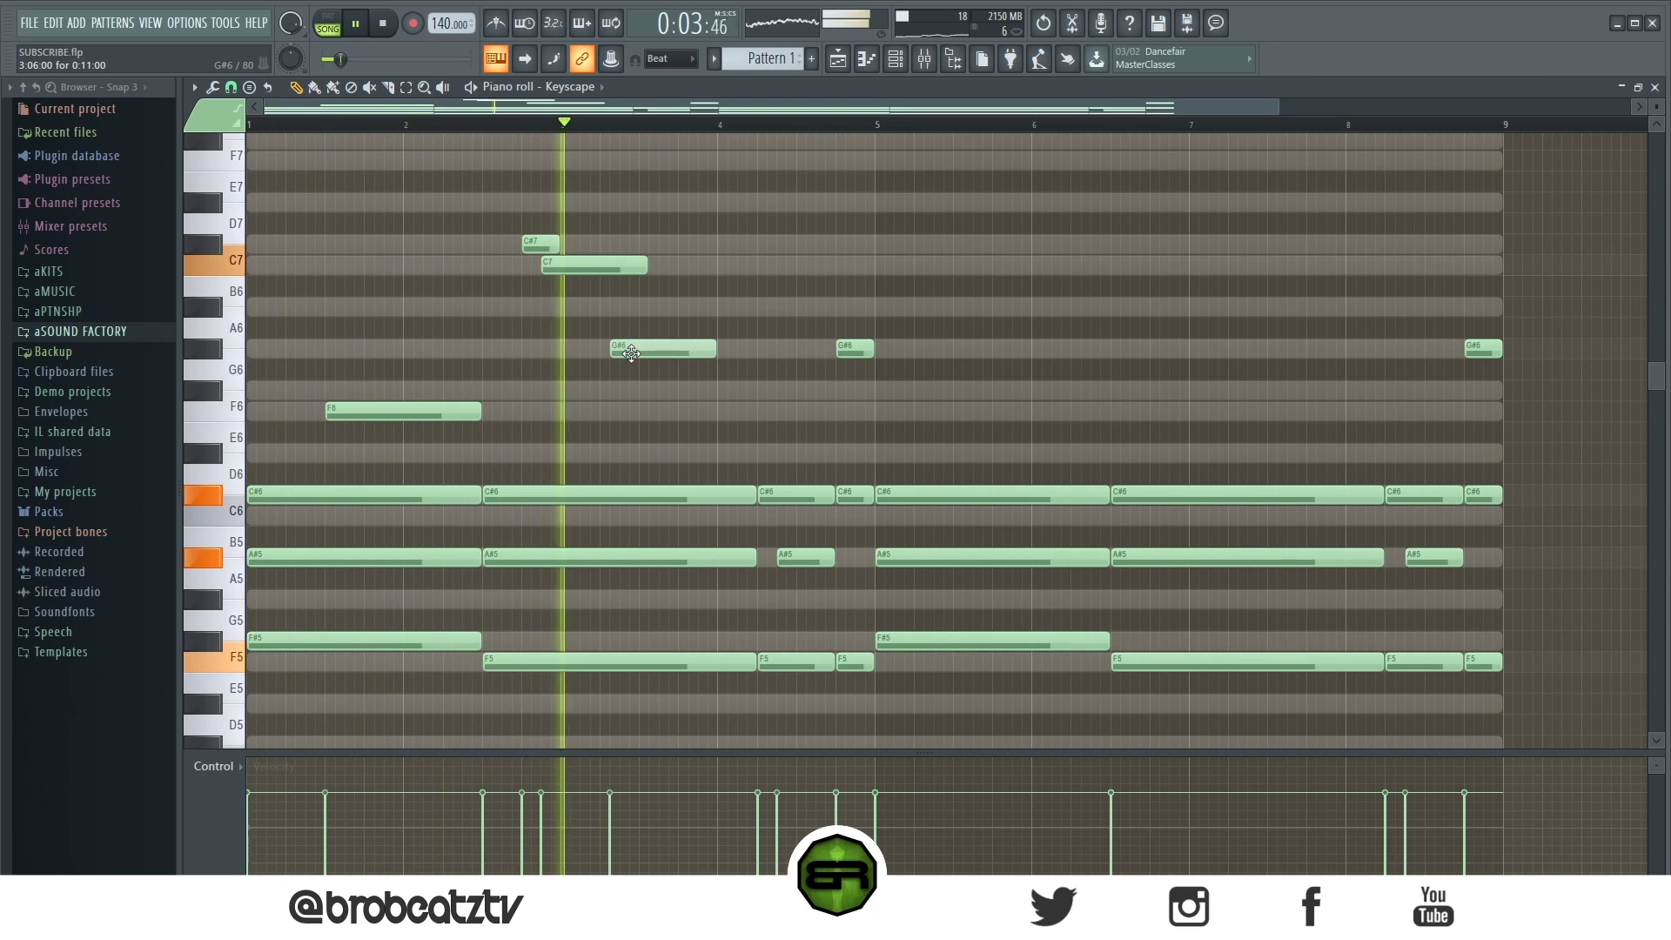
key(space)
key(space)
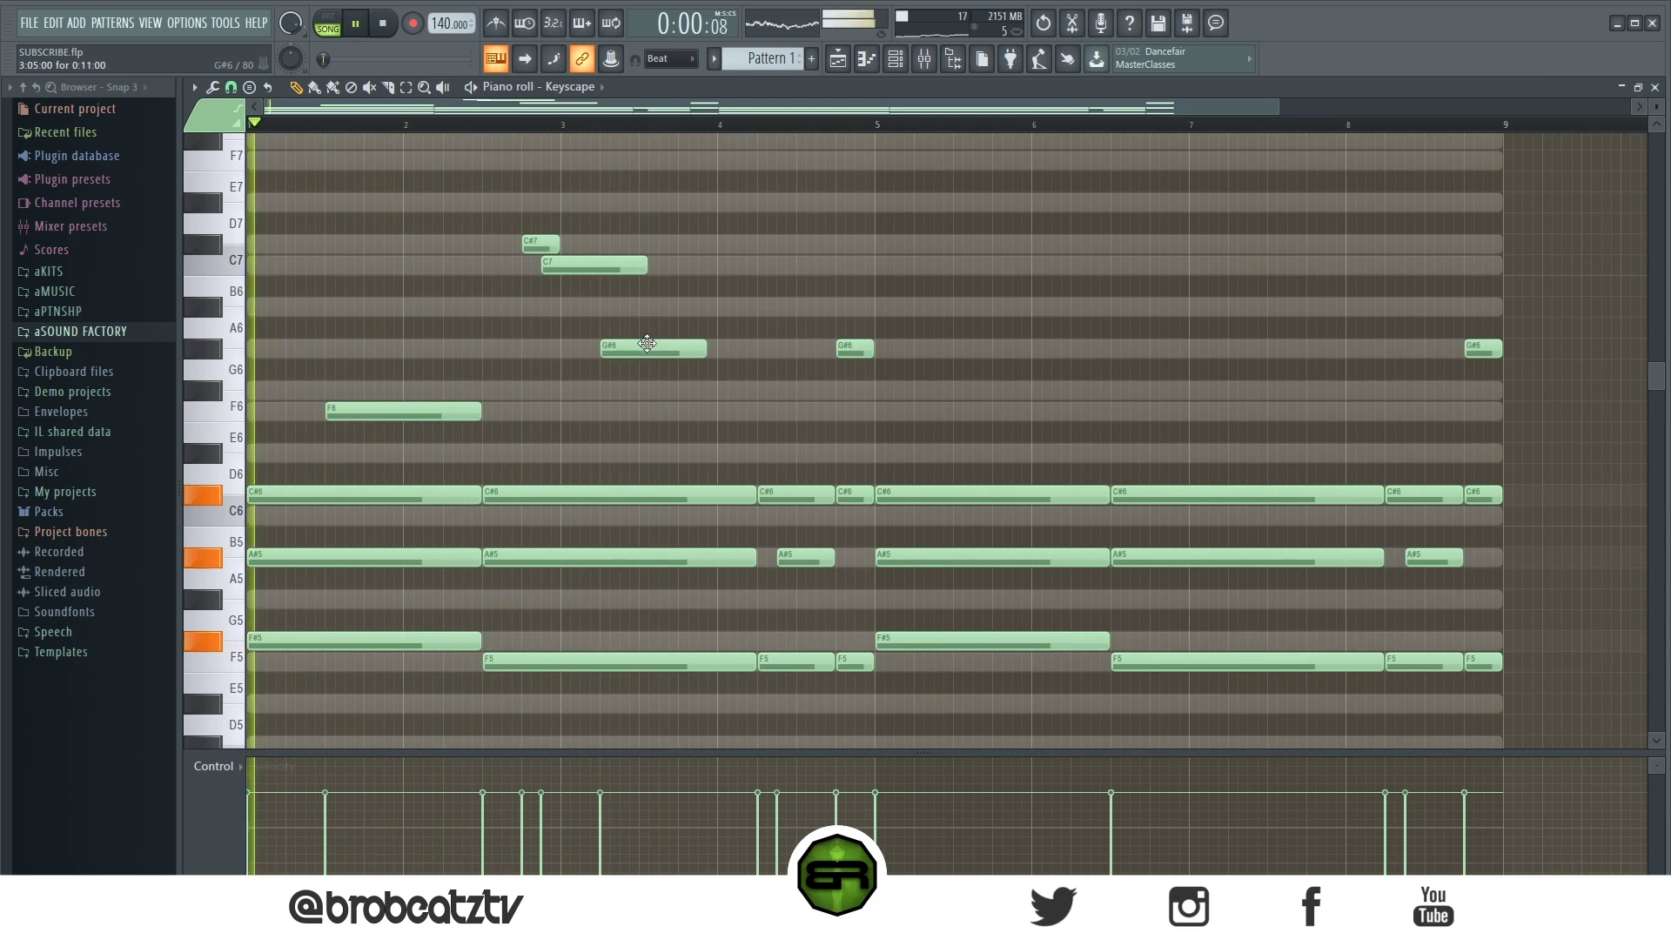
- Shorten the G#6 in bar 3 and add short A#6 at 3:13, G#6 at 3:15, F6 at 4:03 and F#6 at 4:07
click(689, 307)
drag(707, 350, 690, 350)
drag(784, 306, 718, 307)
click(717, 349)
key(space)
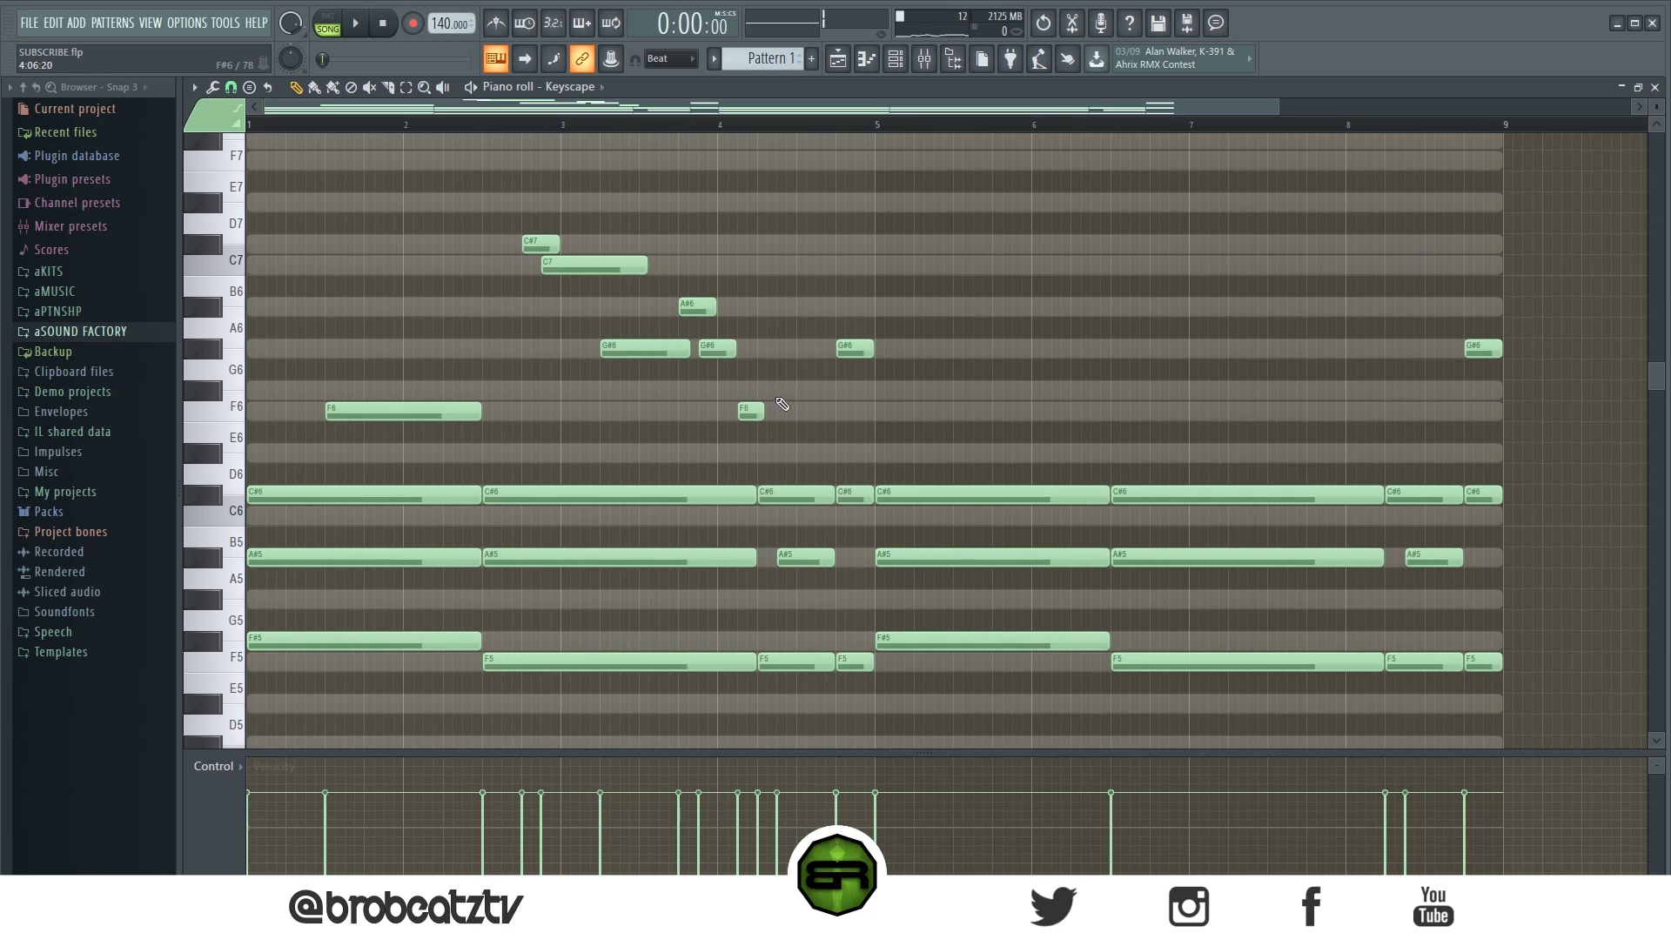
key(space)
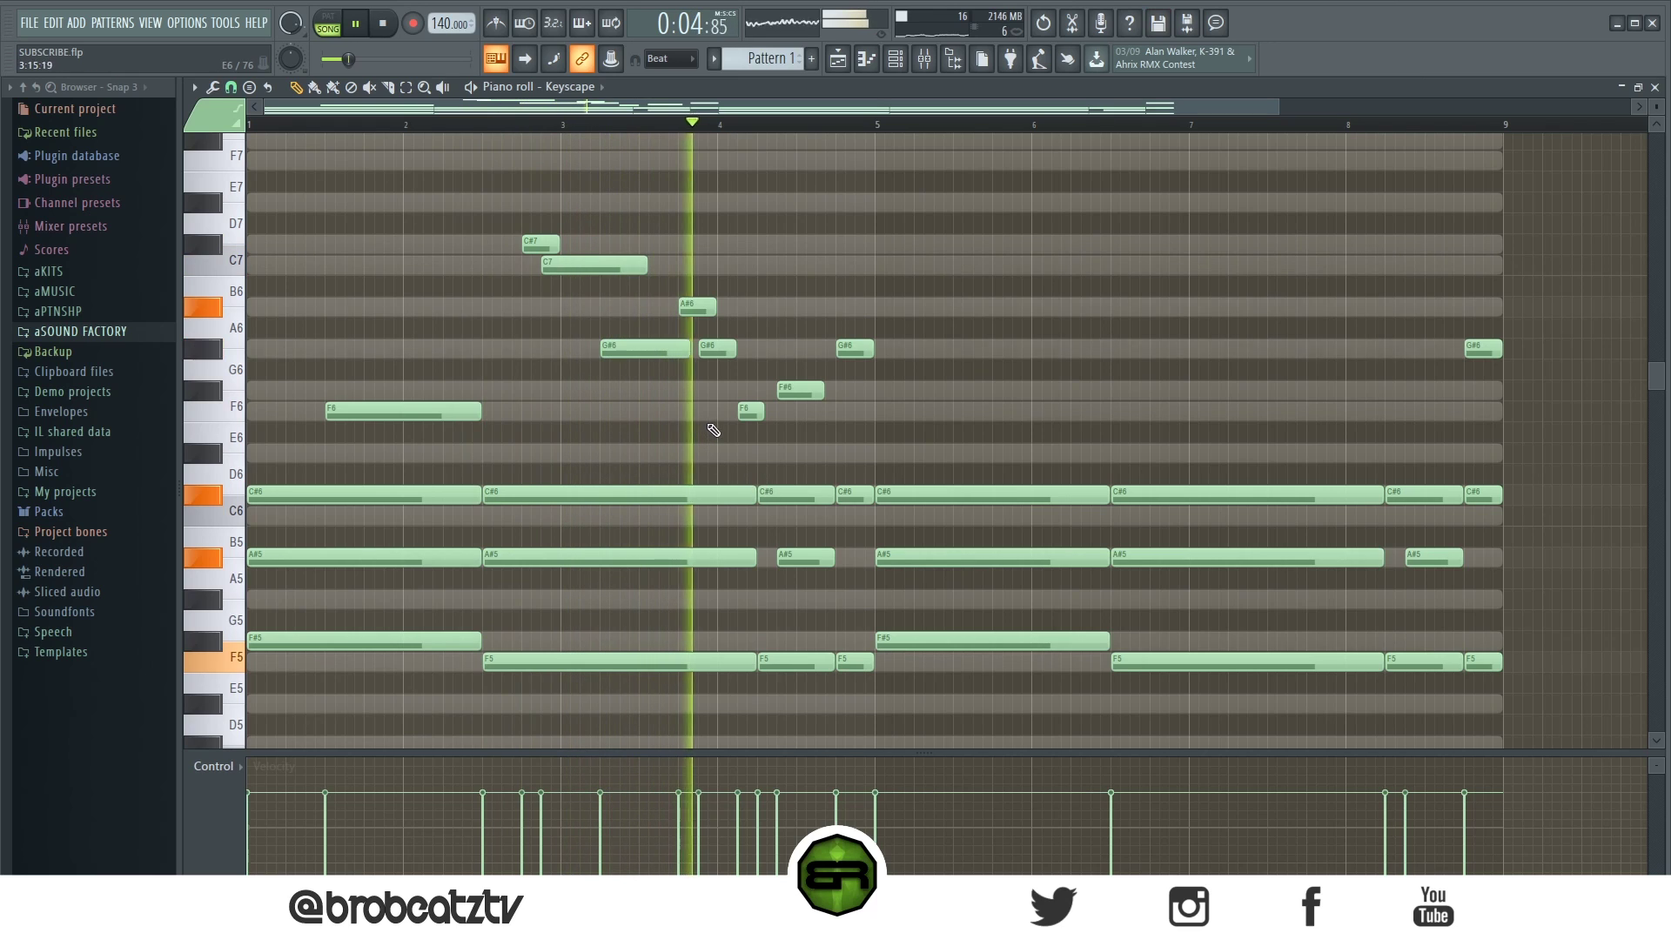
key(space)
- Add an F6 melody note from 5:01 to 6:05 and a D#6 note of equal length just after the bar 6 chord change
click(875, 414)
drag(920, 414, 1070, 414)
key(space)
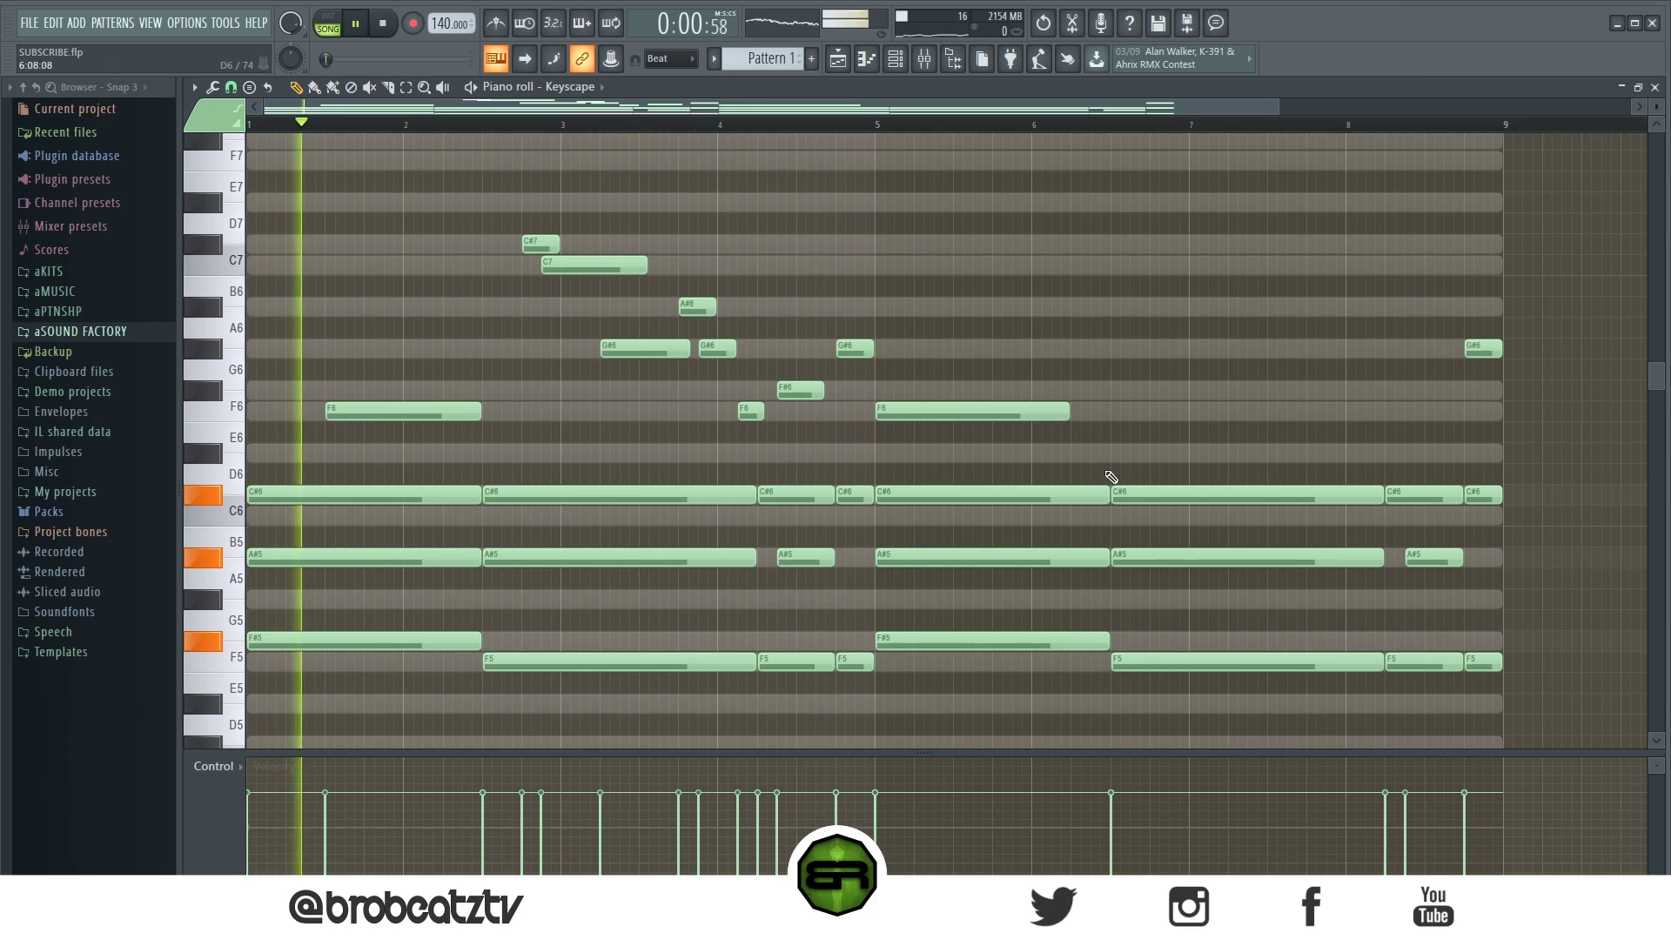
click(1131, 453)
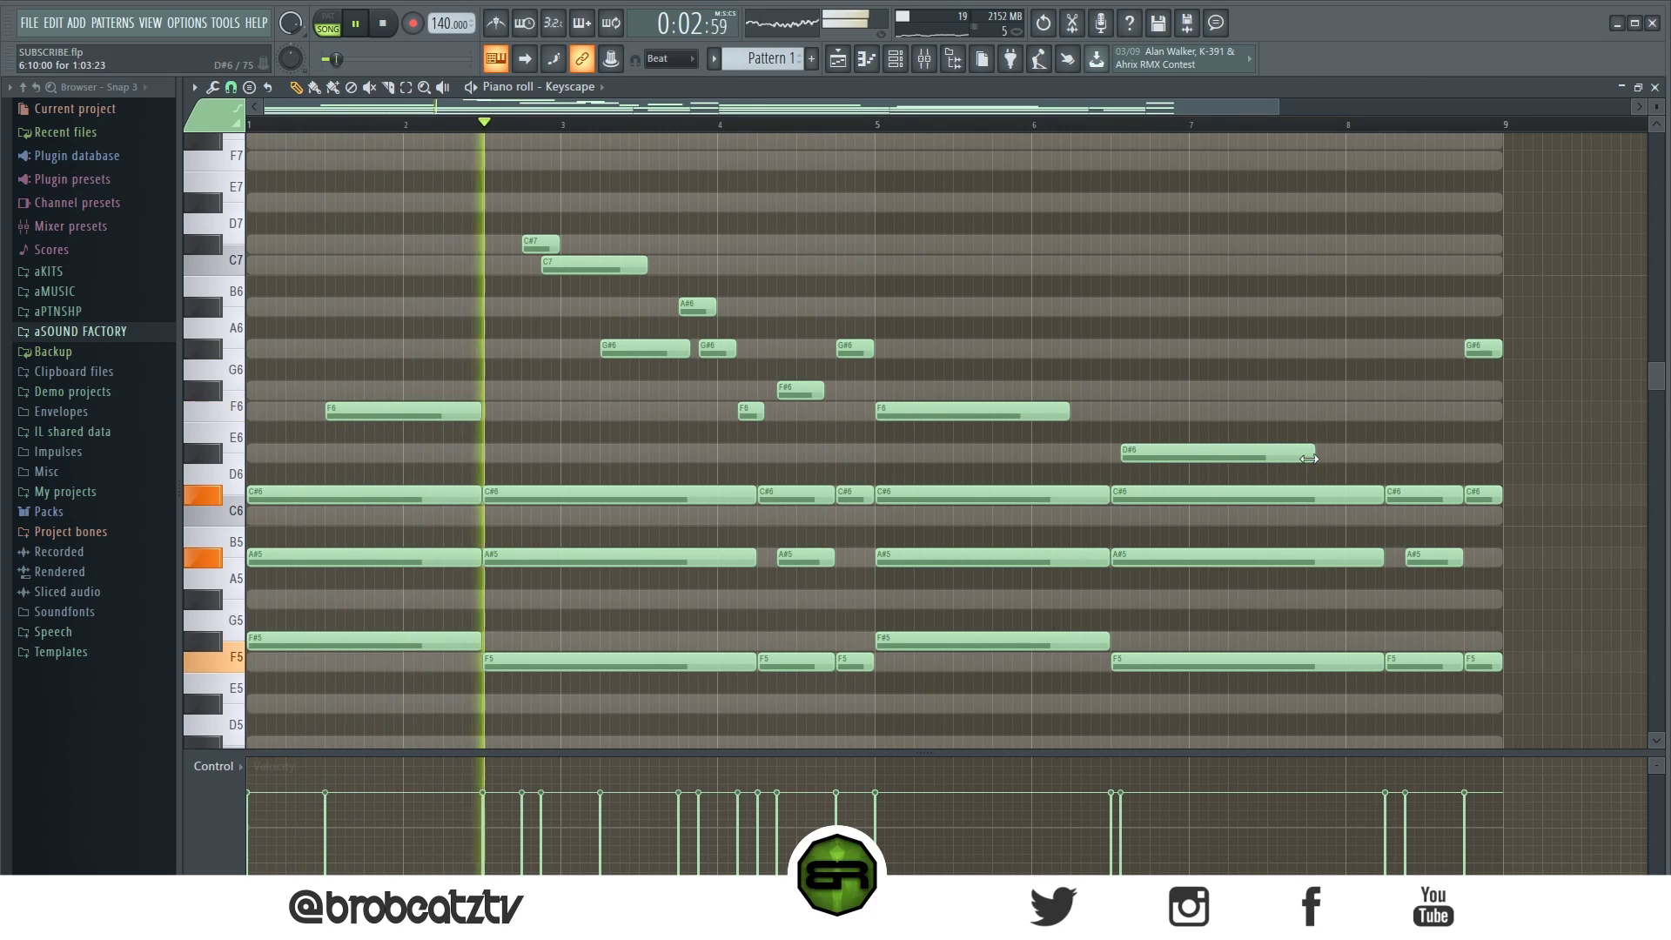
click(1362, 449)
right_click(1363, 450)
- Copy the short F#6 length to a new note at 8:09, lower it to F6, and play the melody
click(1432, 391)
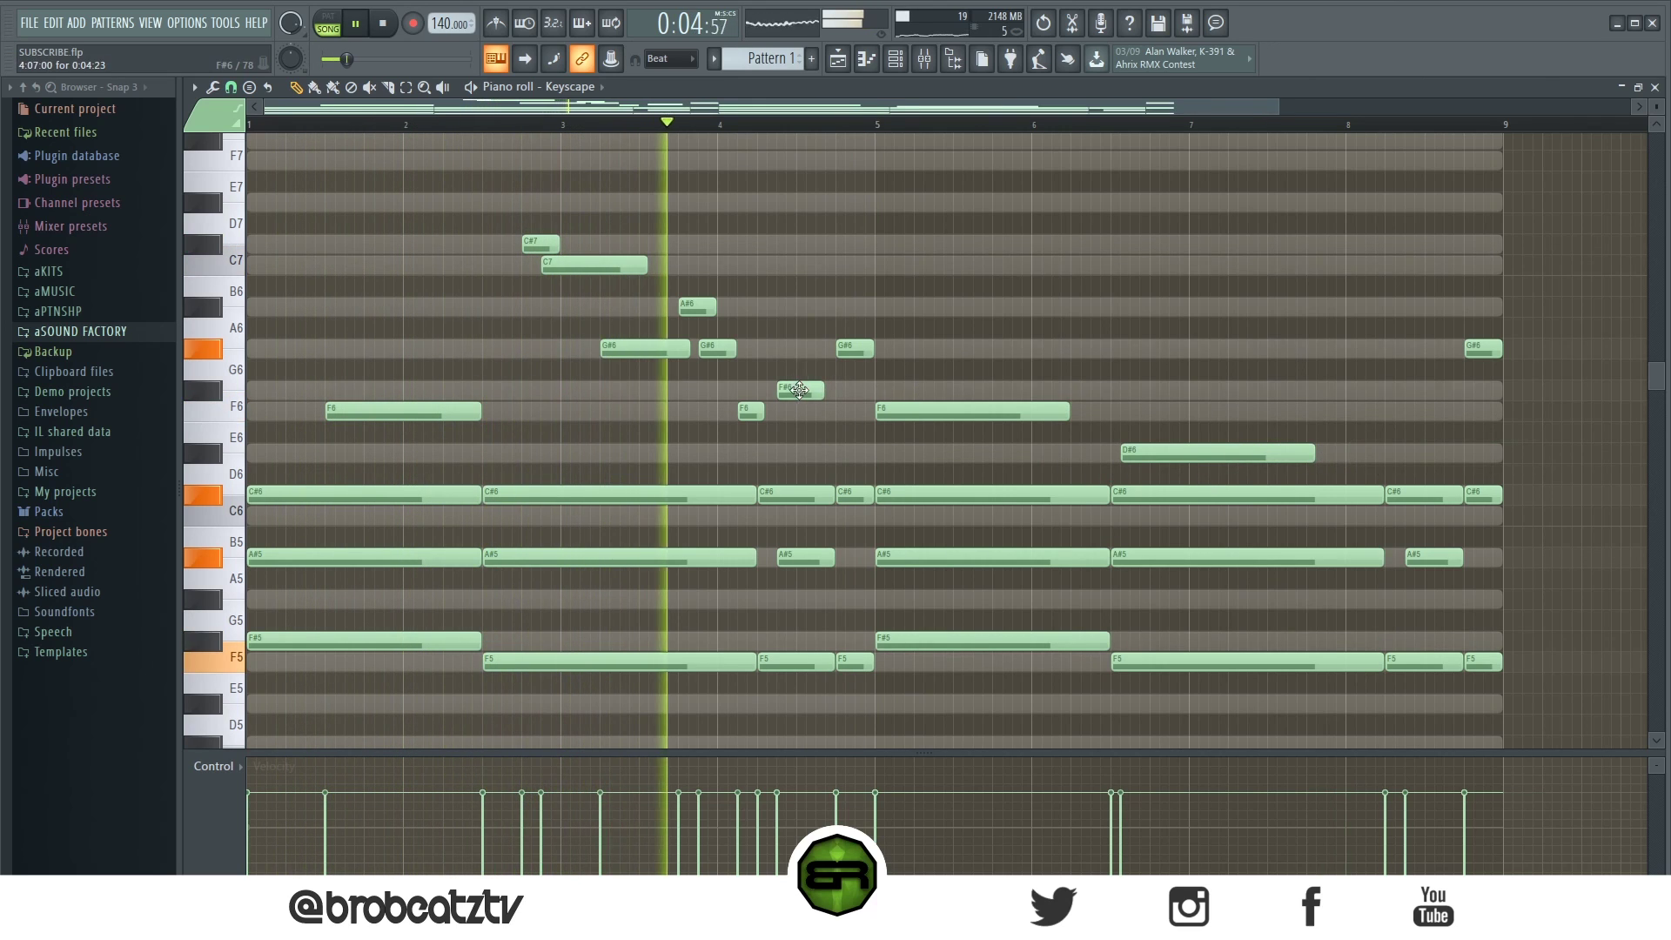
drag(1435, 407, 1444, 406)
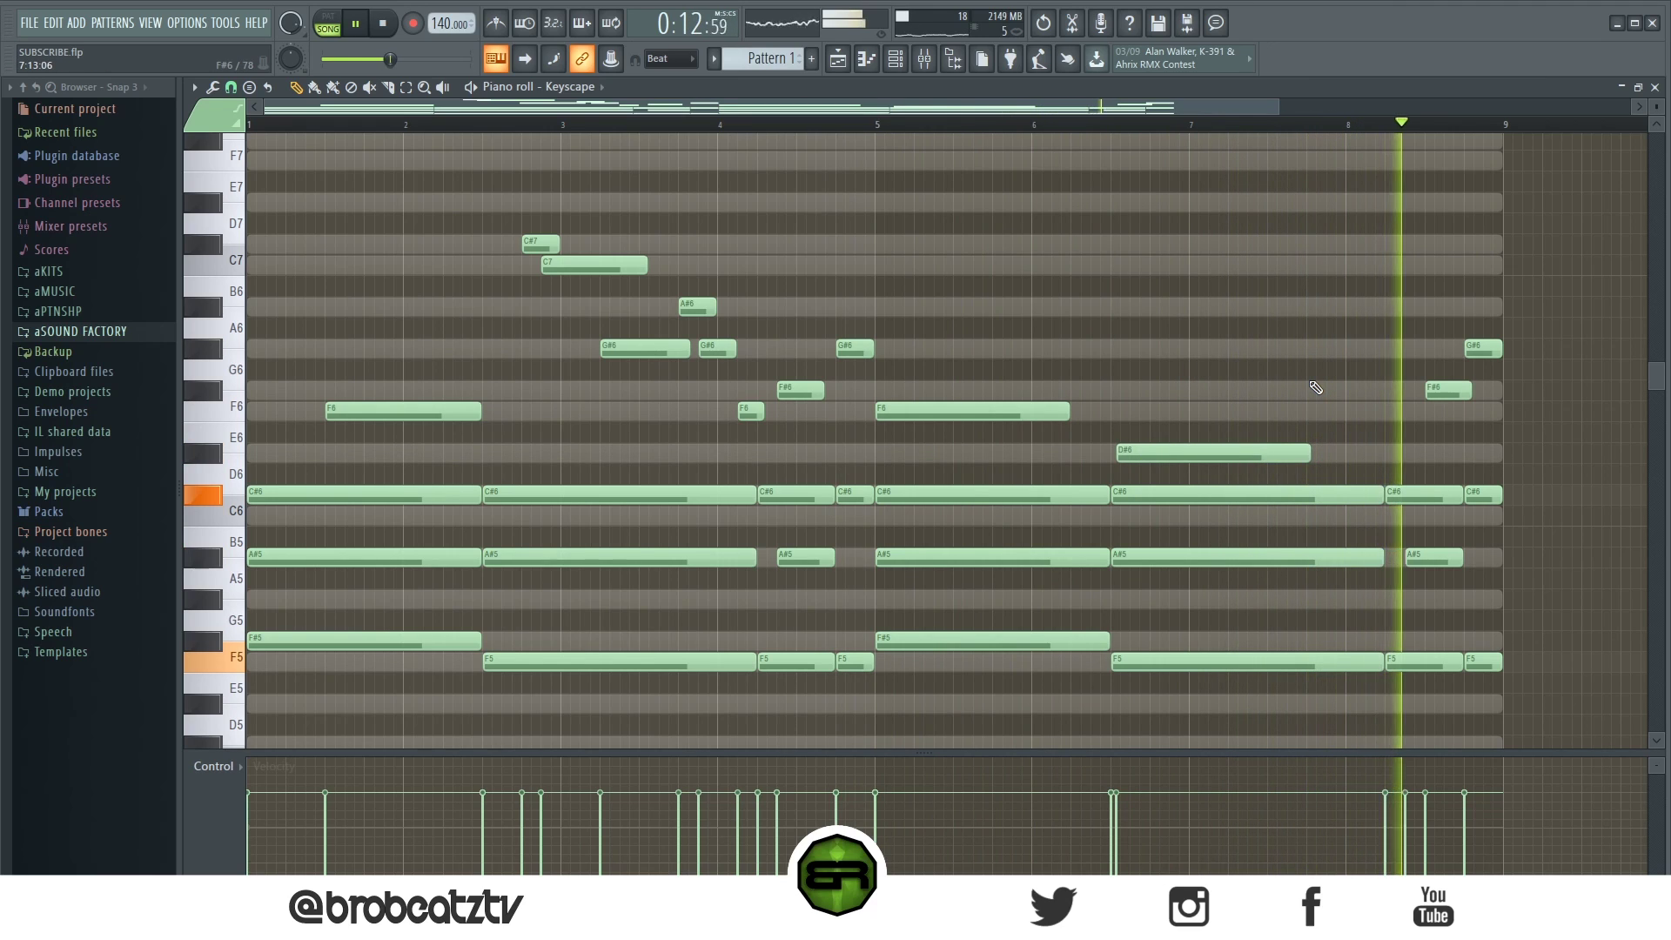
drag(1448, 392, 1448, 413)
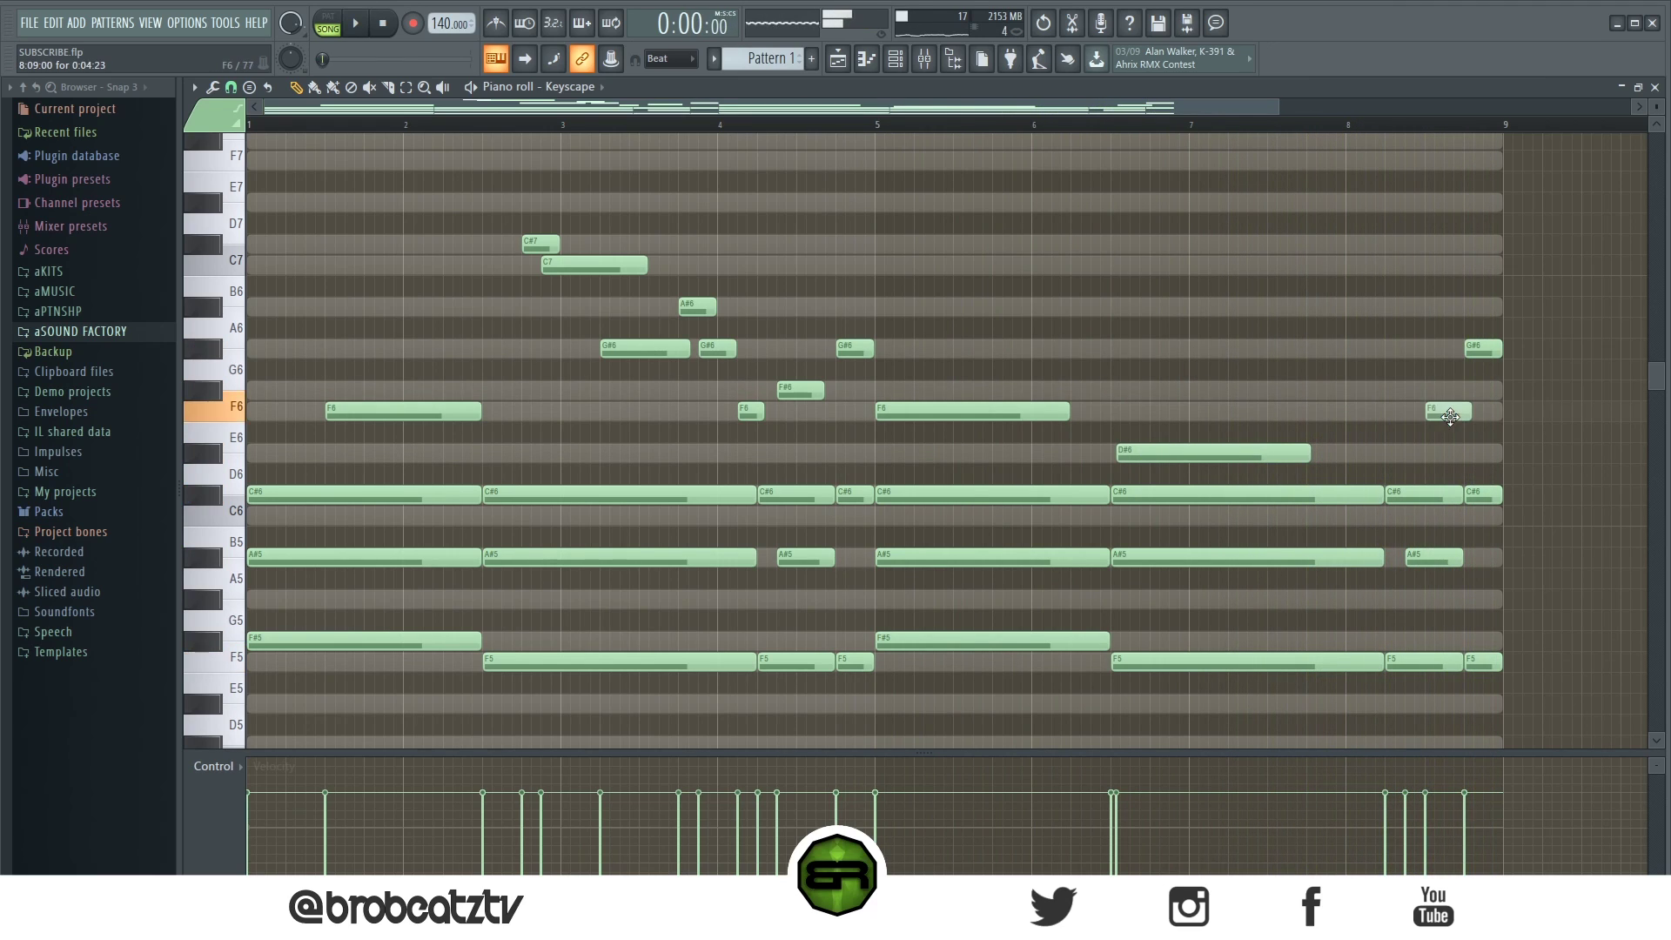
key(space)
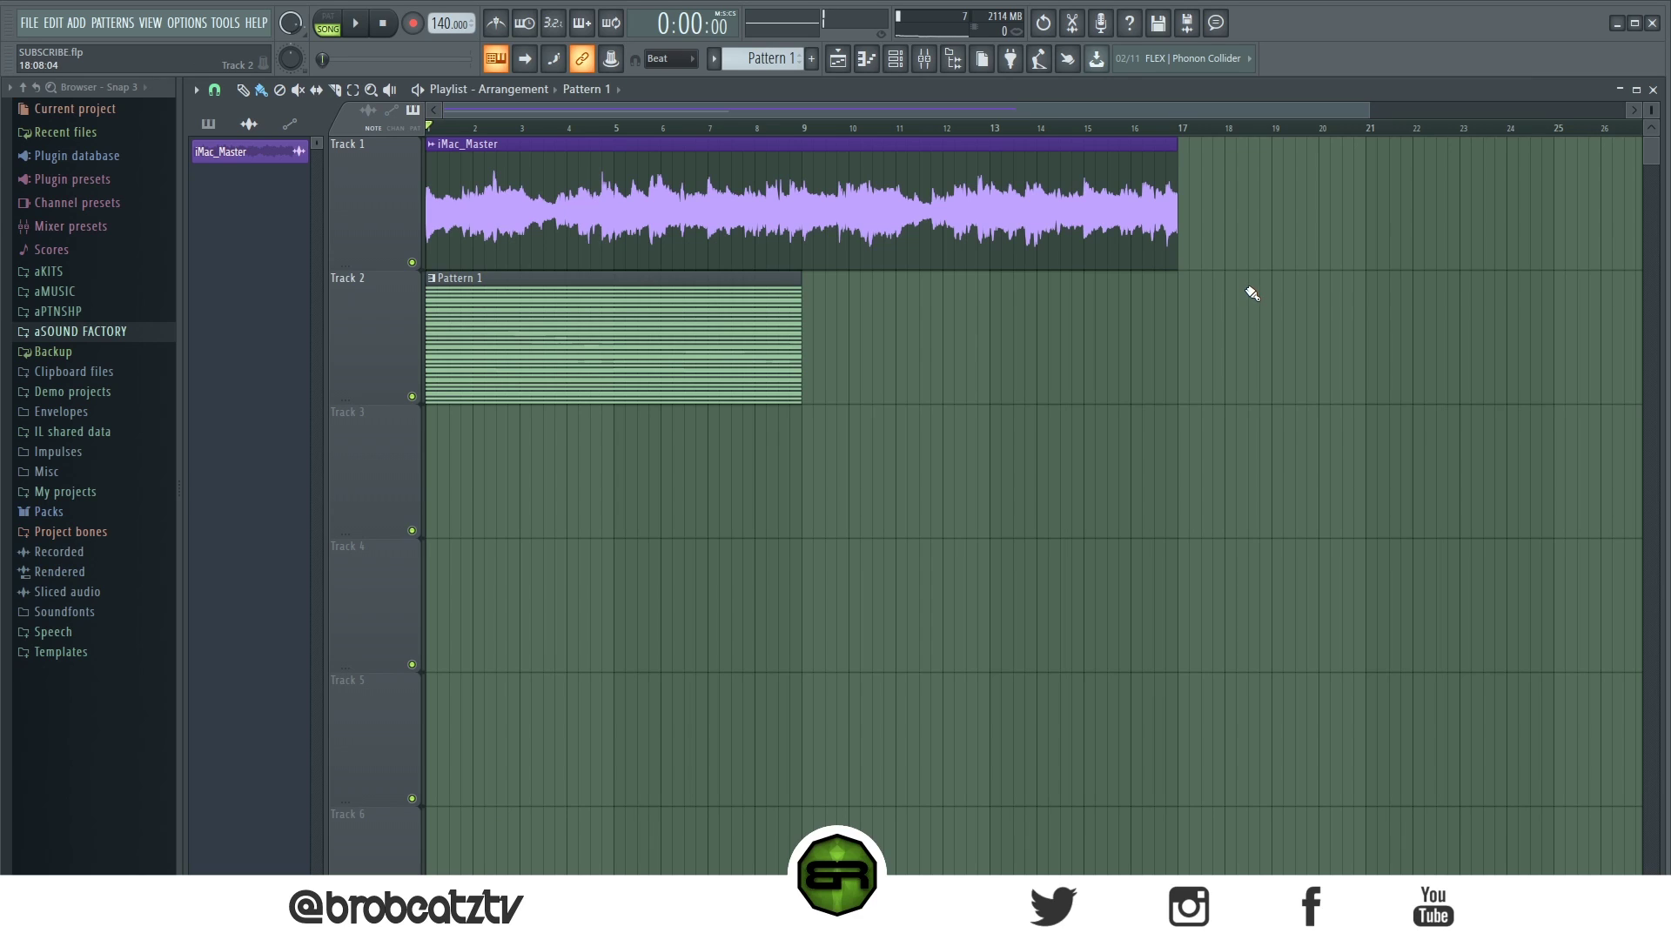
- Open the KICK channel's piano roll and place a C5 kick at the start of bar 1
click(896, 59)
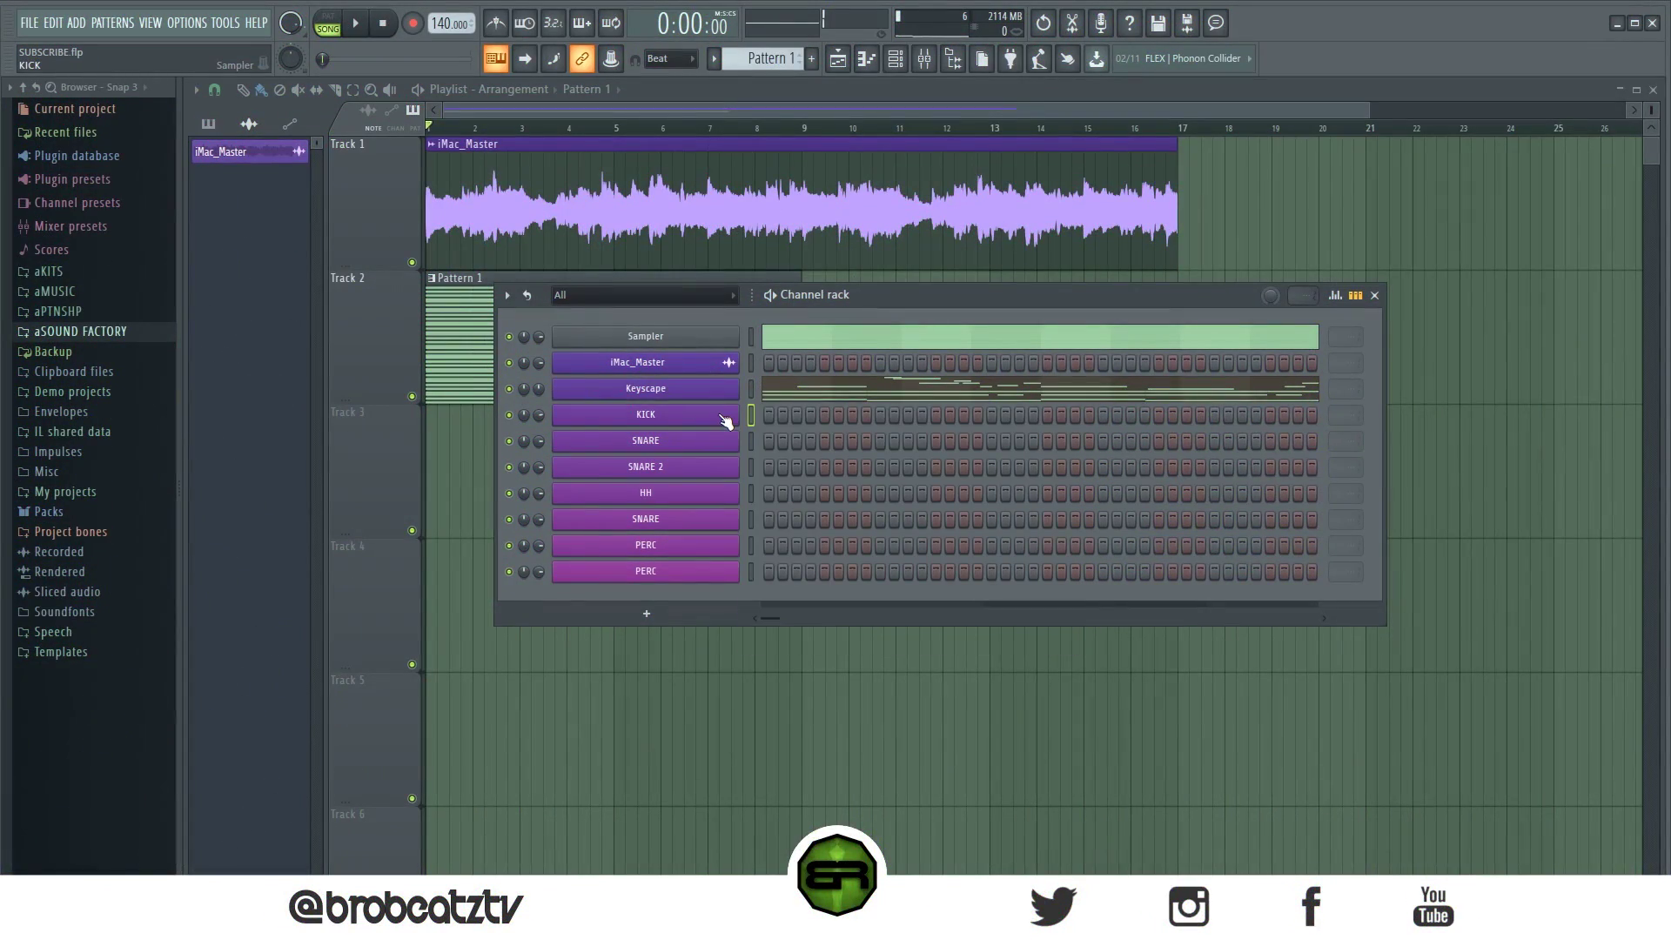
right_click(725, 423)
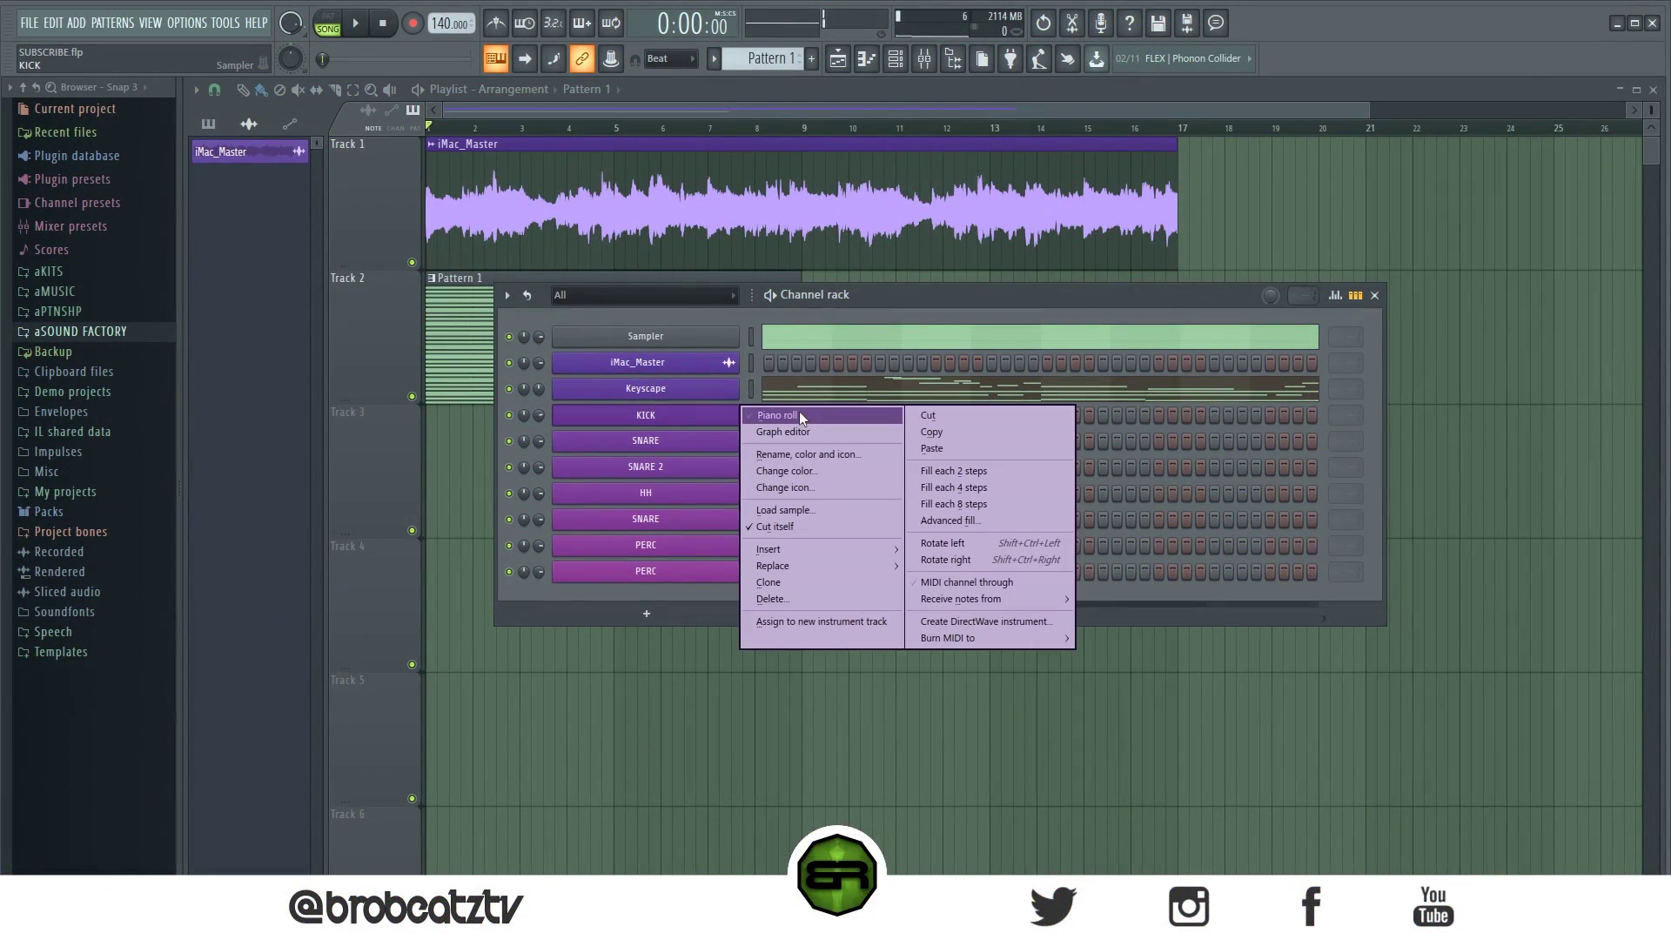
click(799, 411)
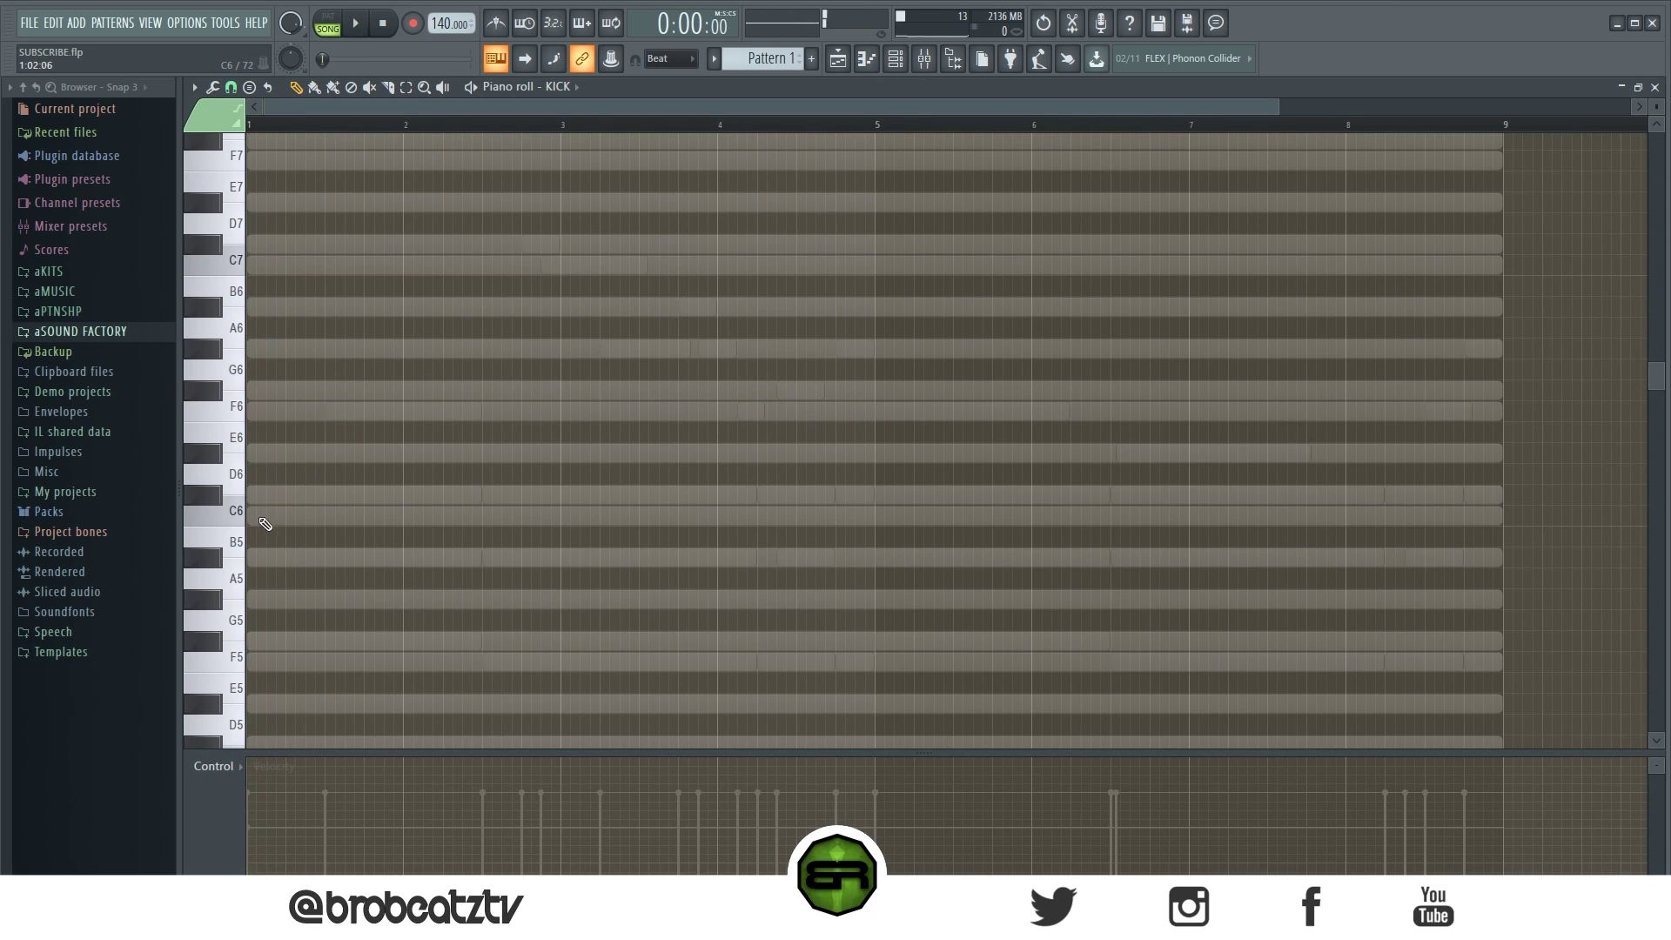
scroll(271, 544, down, 3)
click(269, 578)
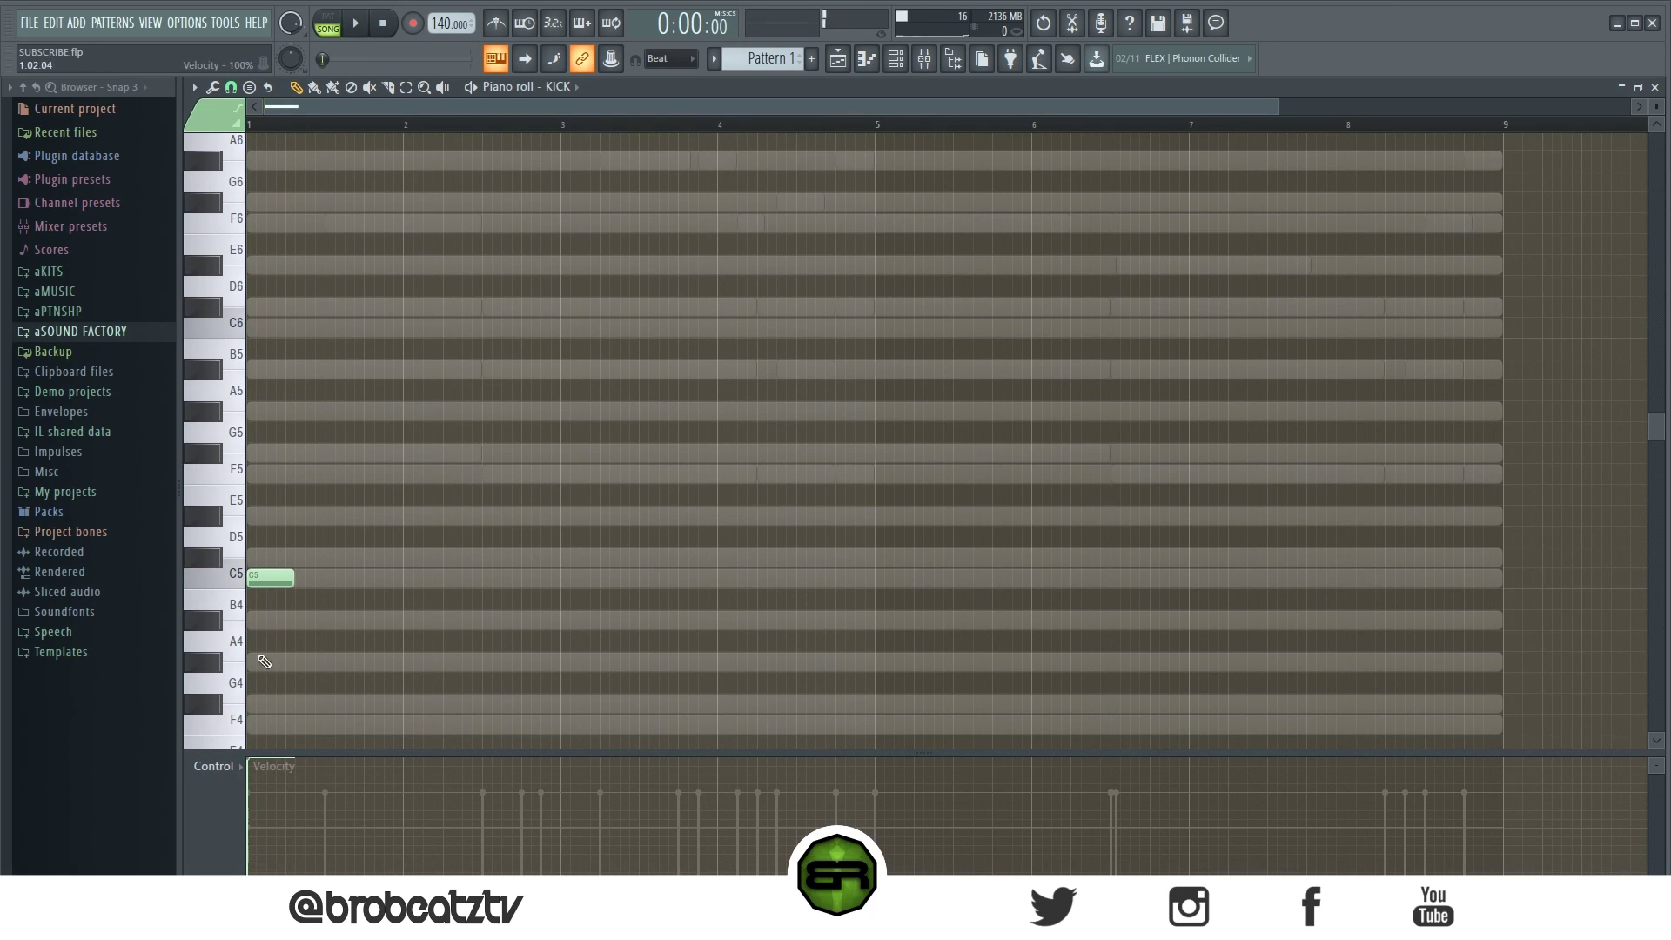
- Place C5 hits on step 9 of bars 1 to 4 in the SNARE piano roll and duplicate them into bars 5 to 8
click(894, 58)
right_click(696, 441)
click(771, 444)
drag(635, 583, 645, 584)
key(ctrl+a)
key(ctrl+b)
- Copy the SNARE channel's notes and paste them into the SNARE 2 channel
click(895, 59)
right_click(738, 433)
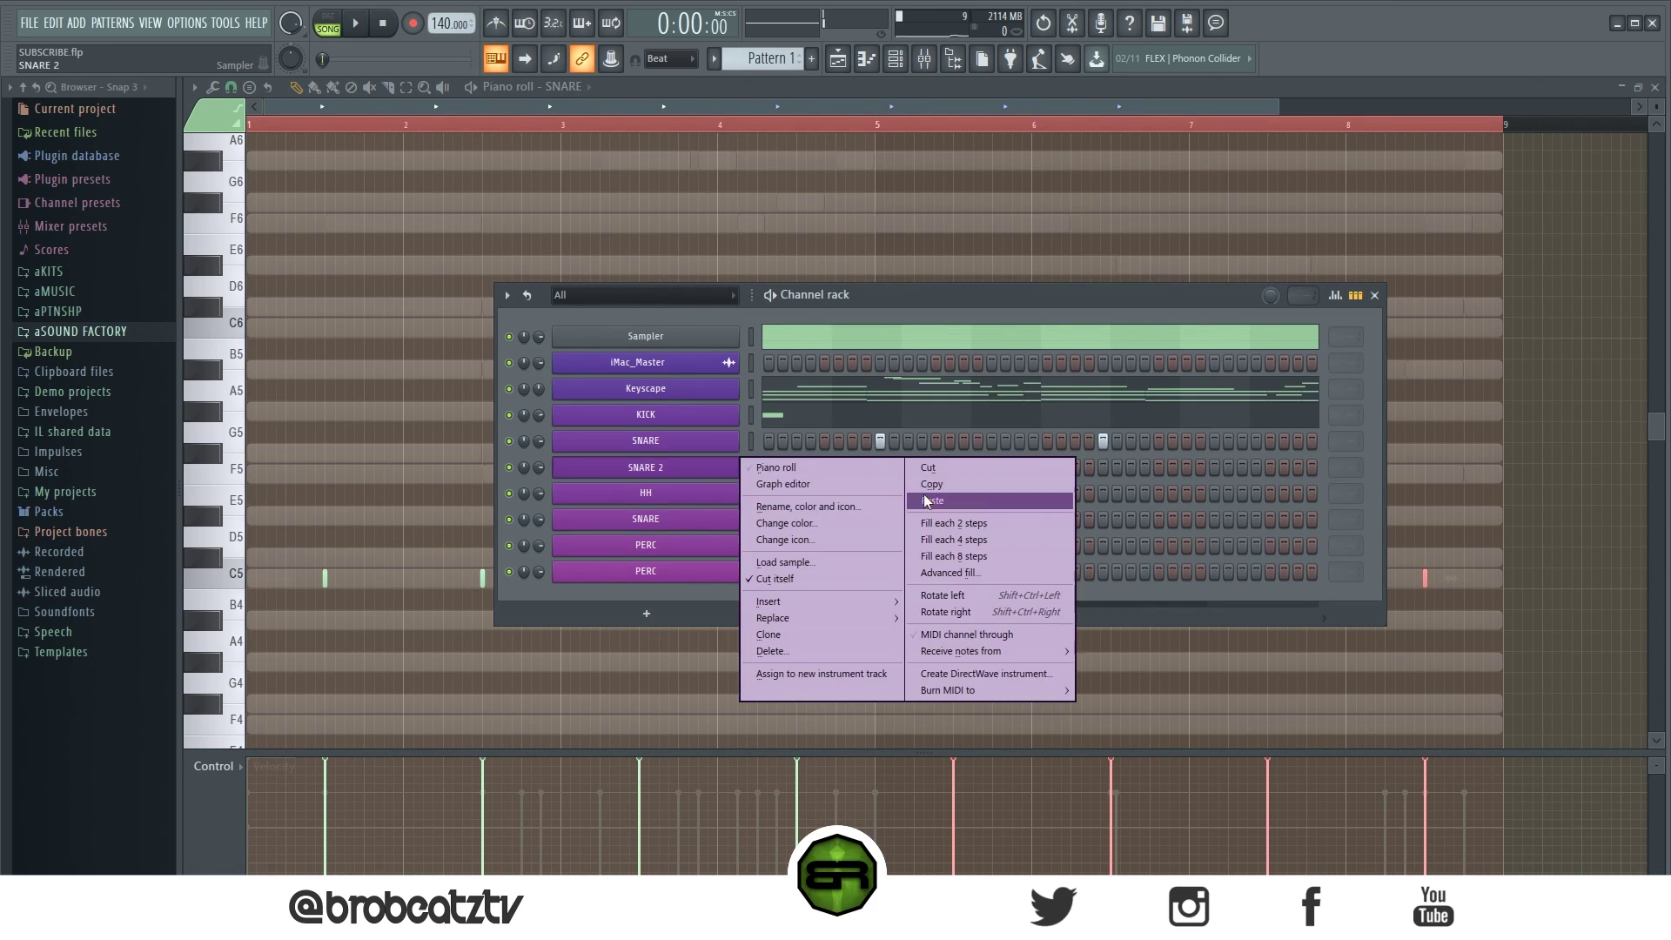
click(761, 441)
- Add C5 kicks at 1:13, 1:15, 2:11, 3:01, 3:13, 3:15 and 4:11, and duplicate the four-bar kick pattern into bars 5 to 8
key(space)
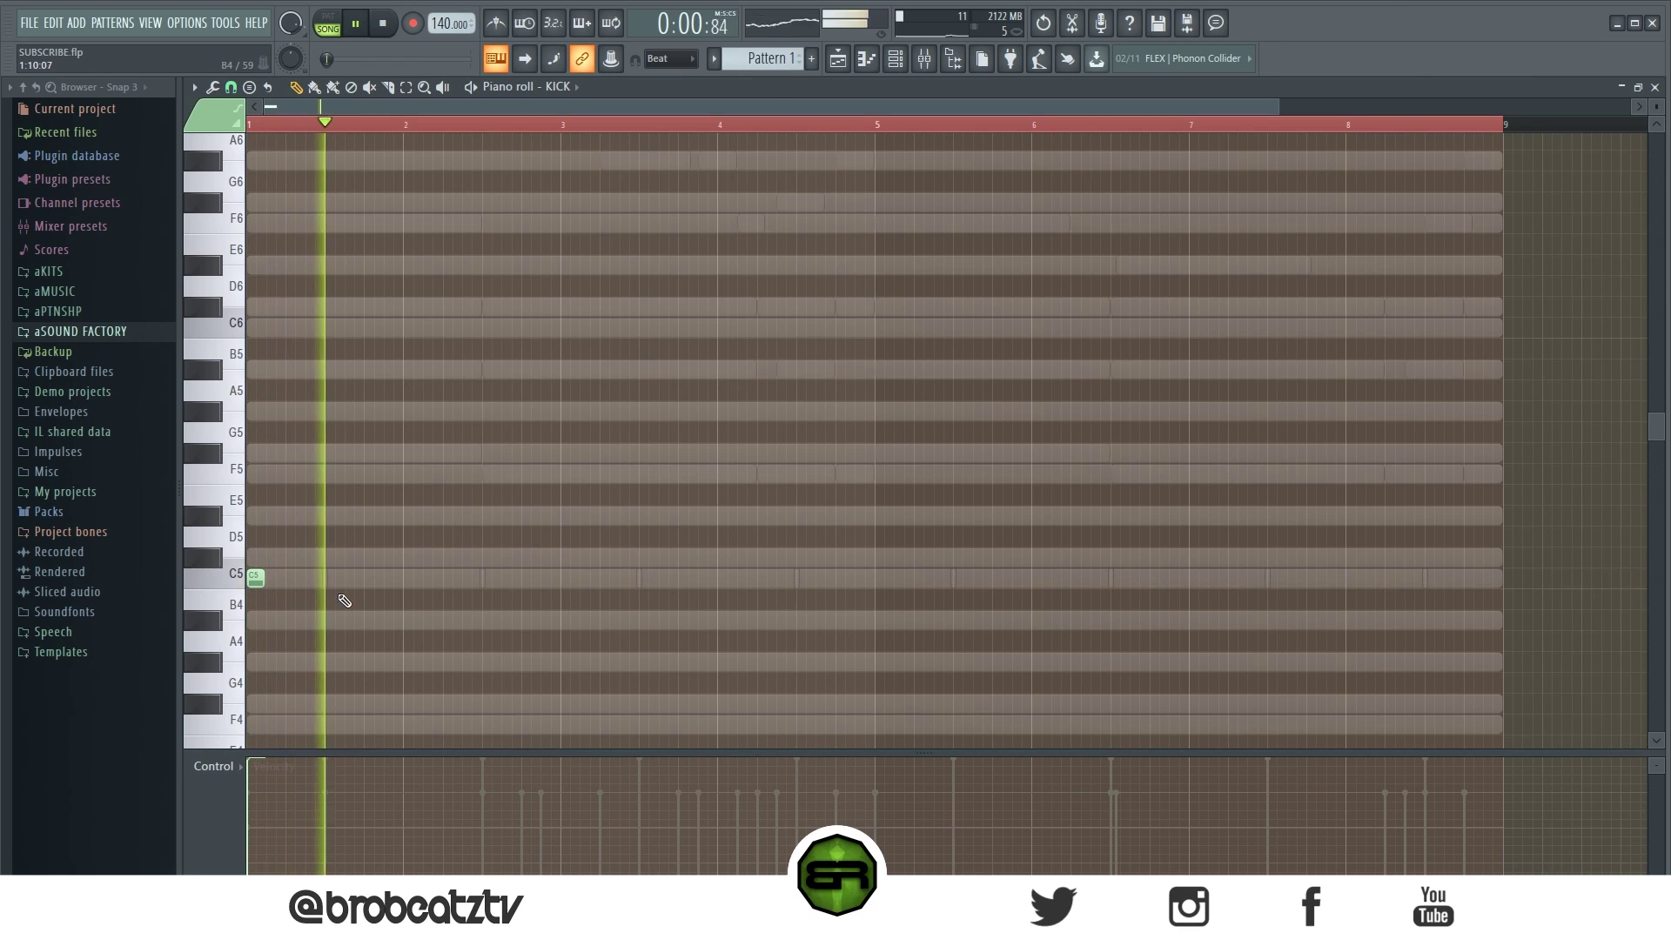
click(373, 577)
click(393, 577)
click(510, 577)
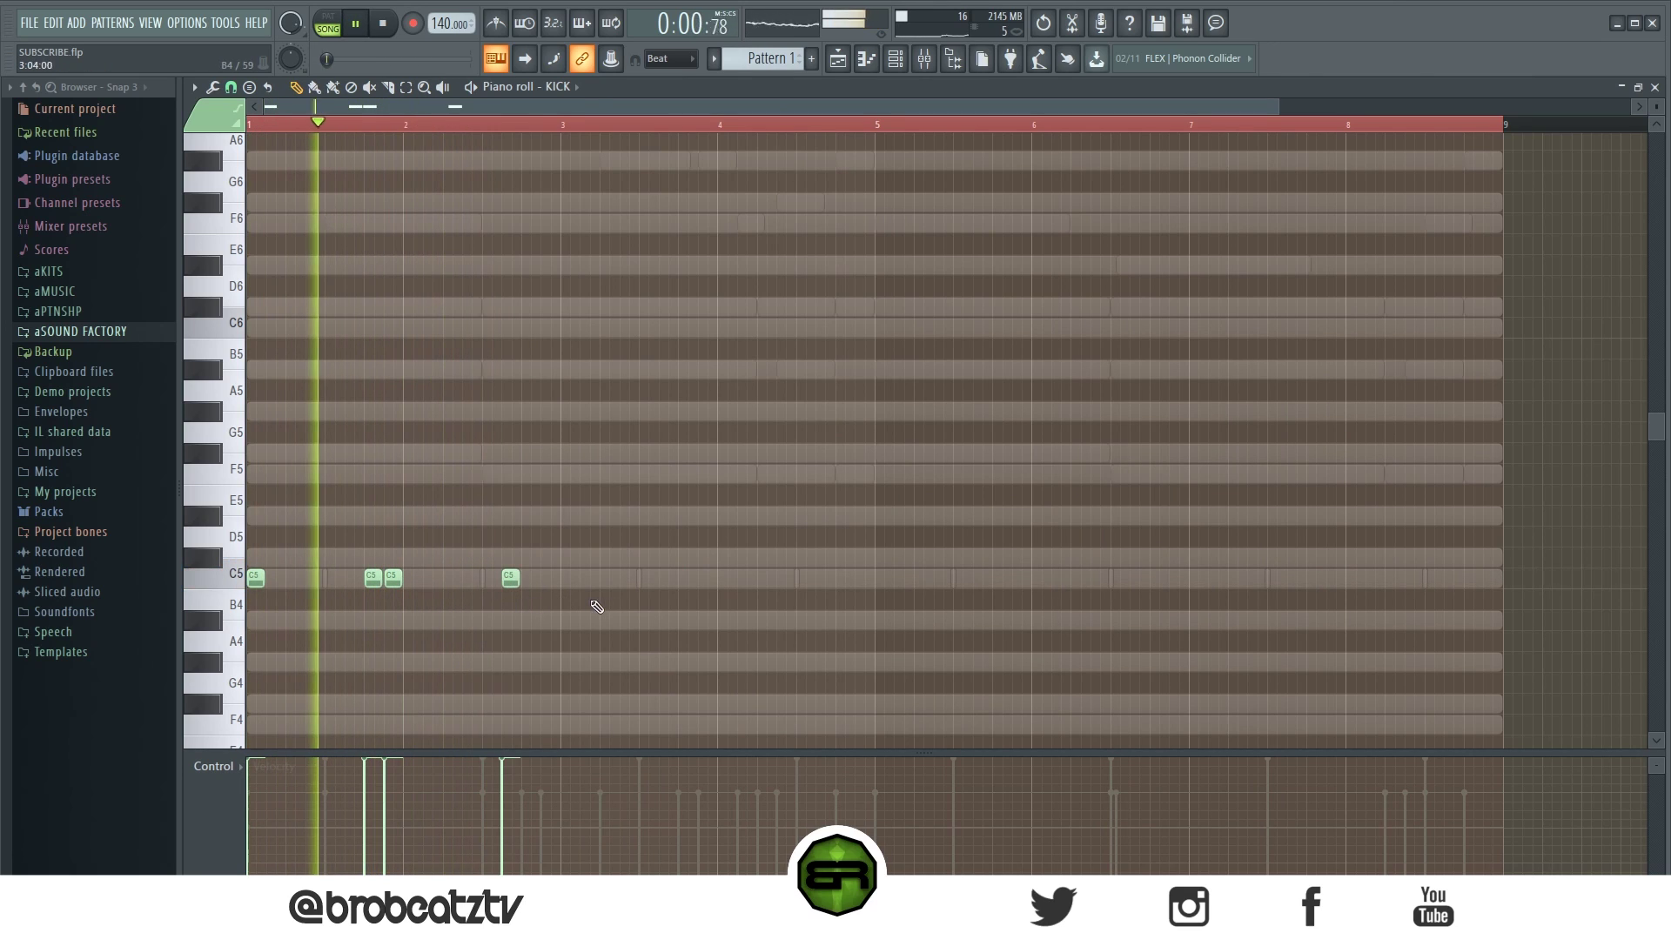
click(569, 577)
click(684, 578)
click(706, 577)
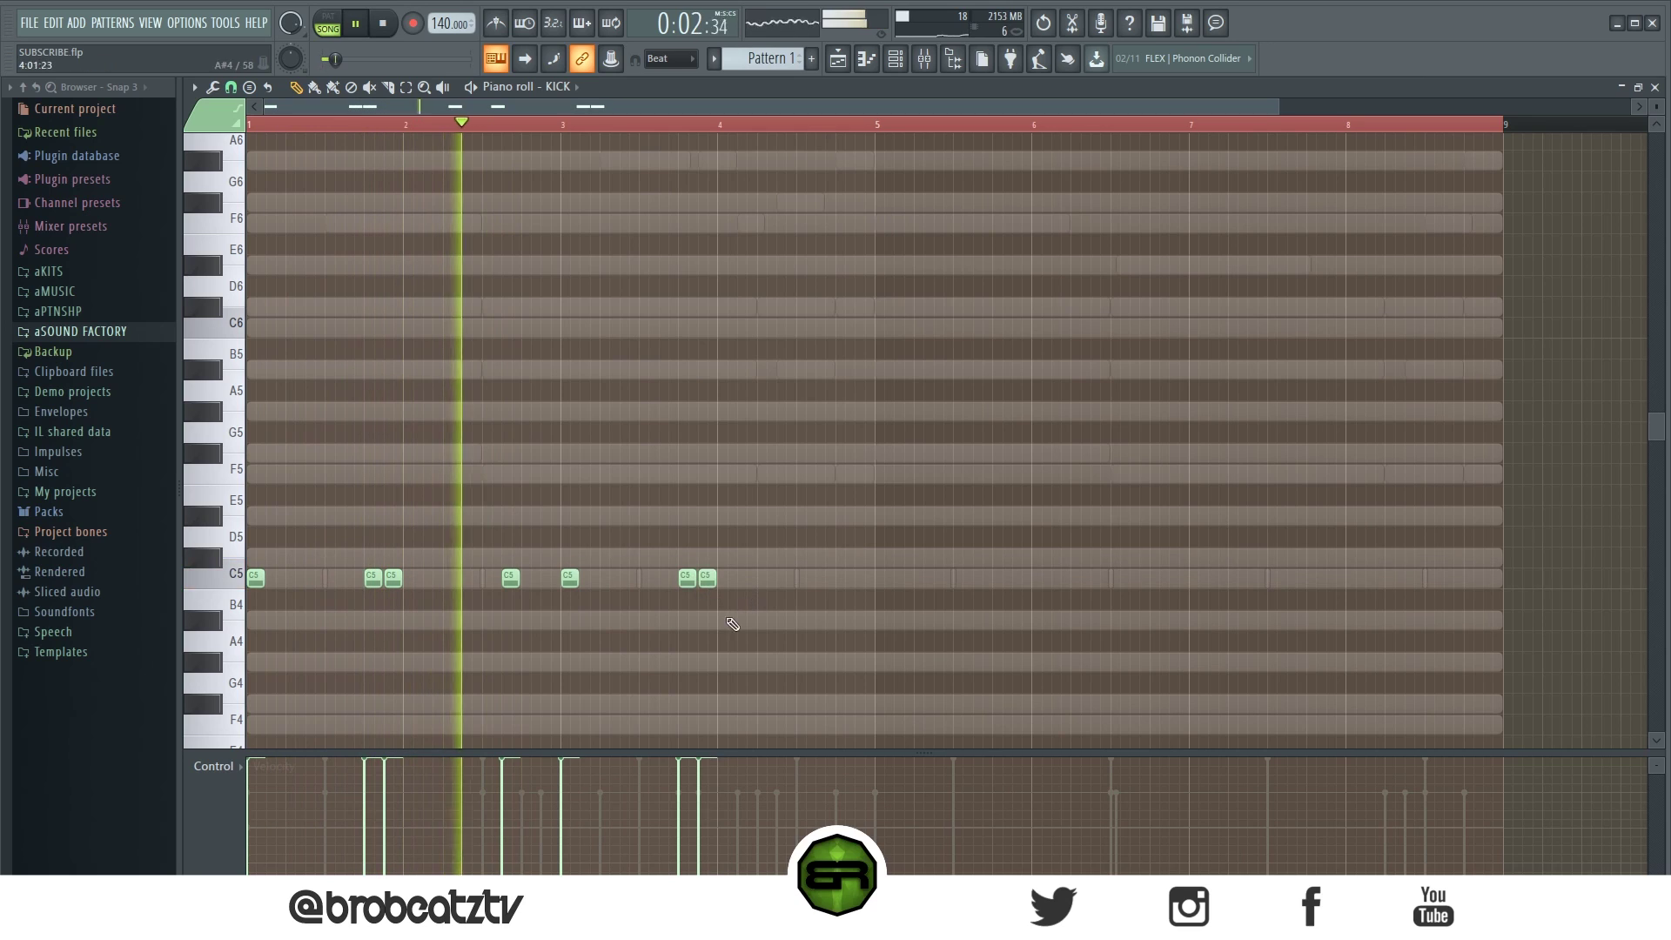
click(824, 577)
key(ctrl+a)
key(ctrl+b)
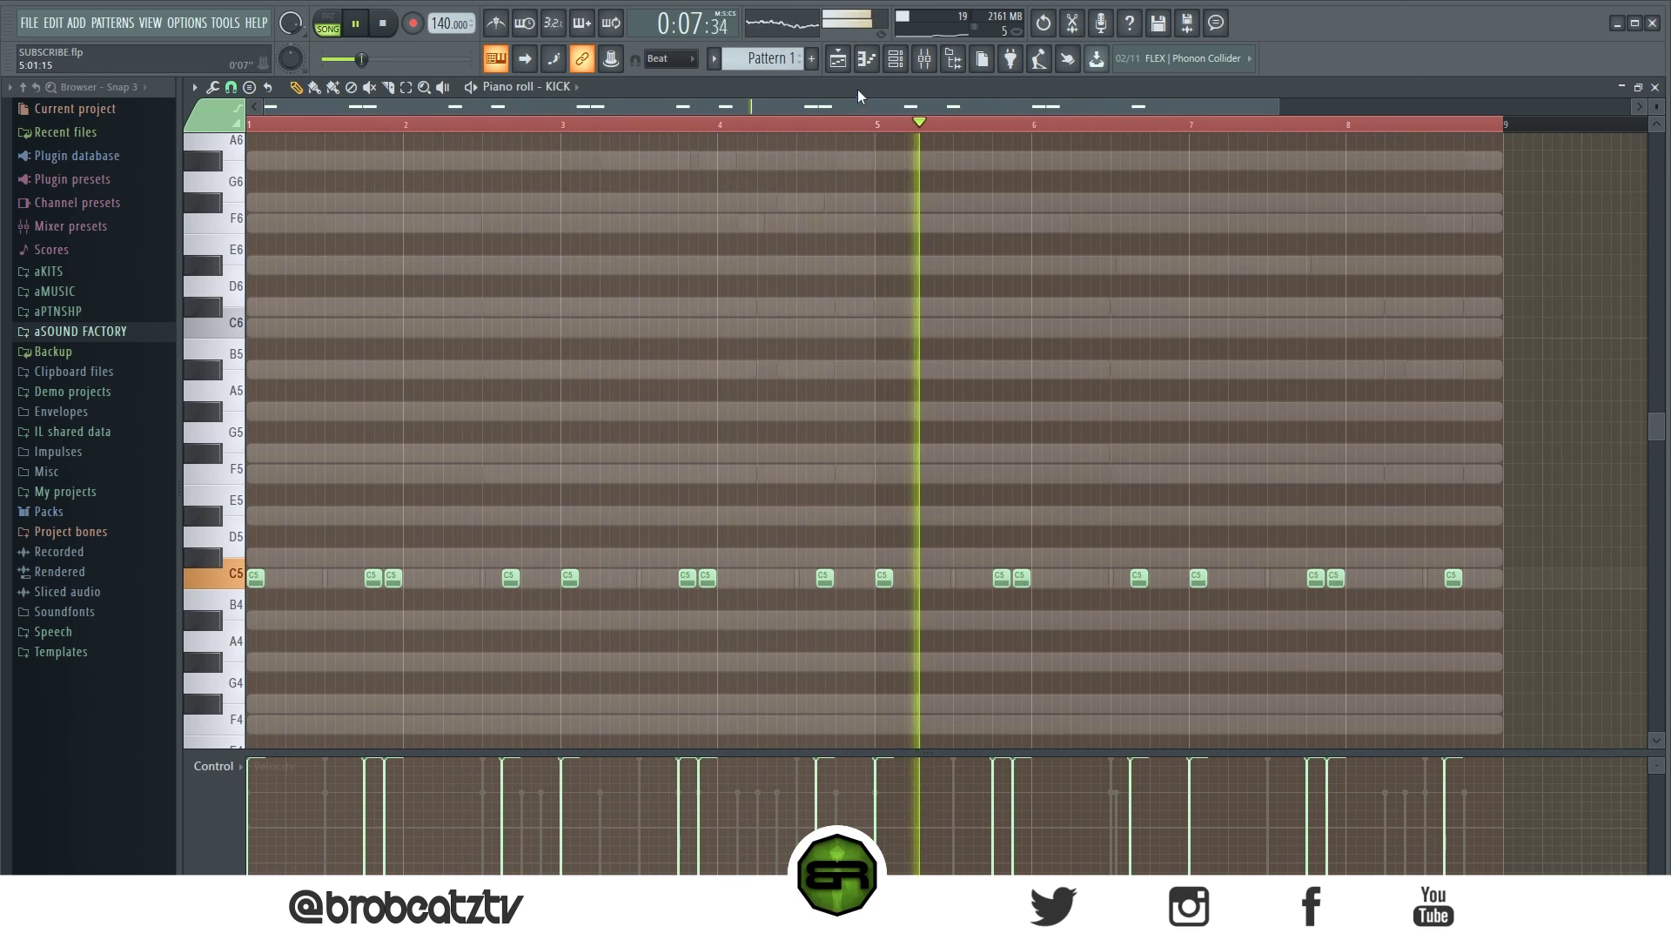
key(space)
- Open the HH channel's piano roll and place C5 hi-hat notes at 1:01, 1:05 and 1:09
click(894, 59)
right_click(723, 493)
click(803, 494)
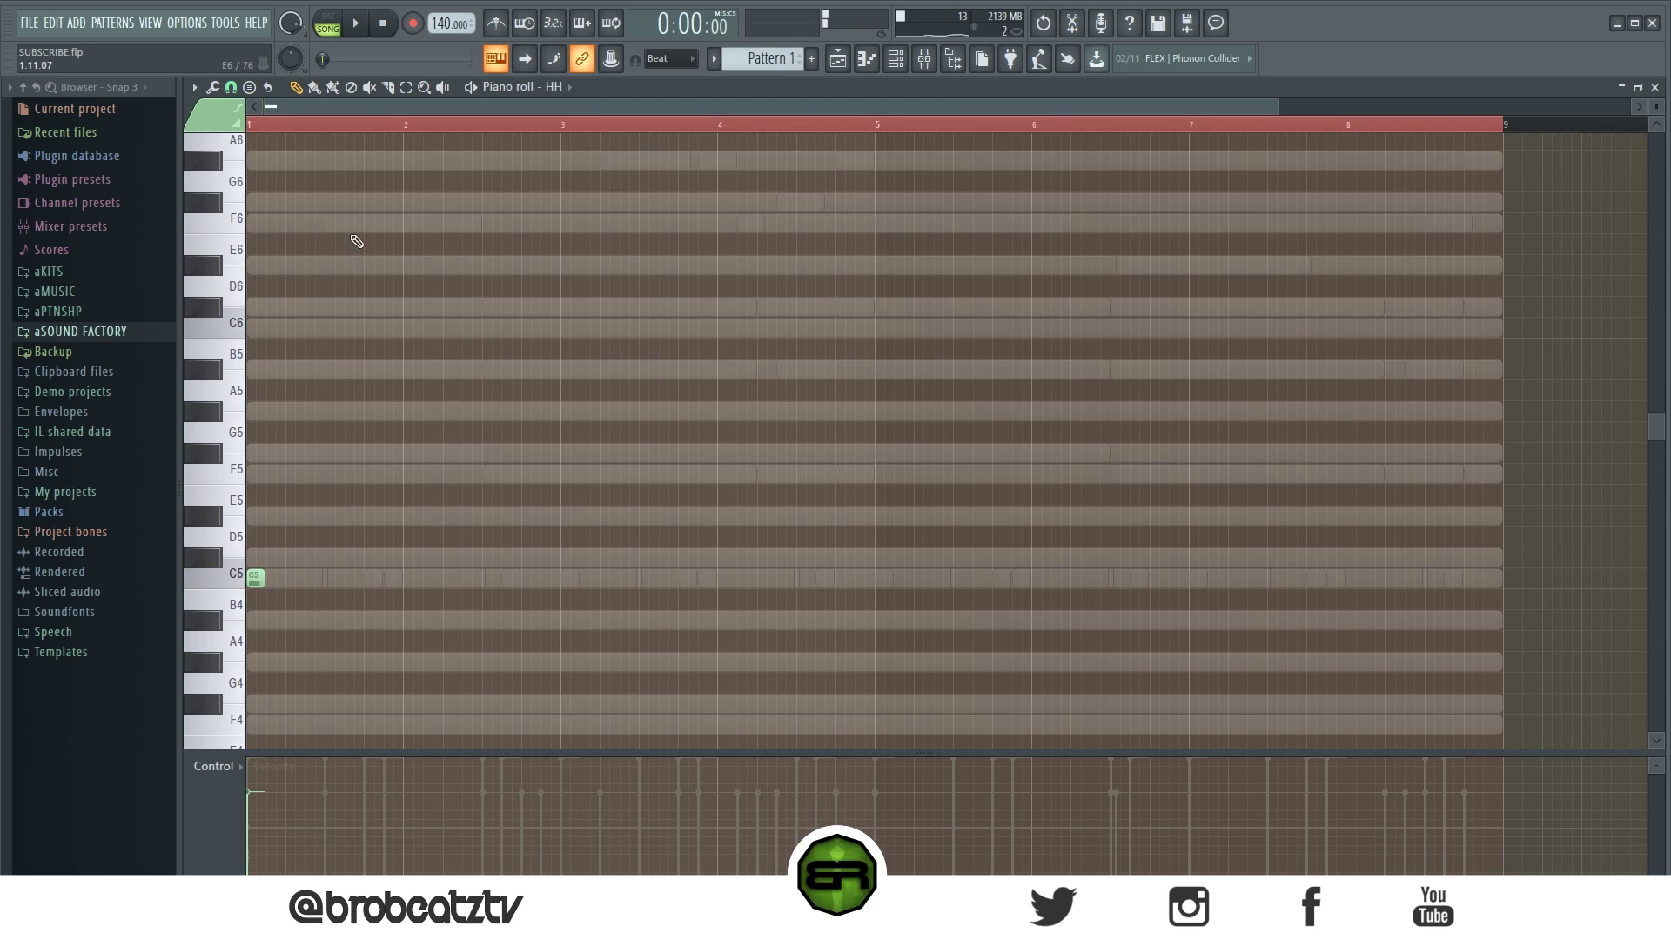
scroll(375, 278, up, 3)
drag(410, 115, 370, 115)
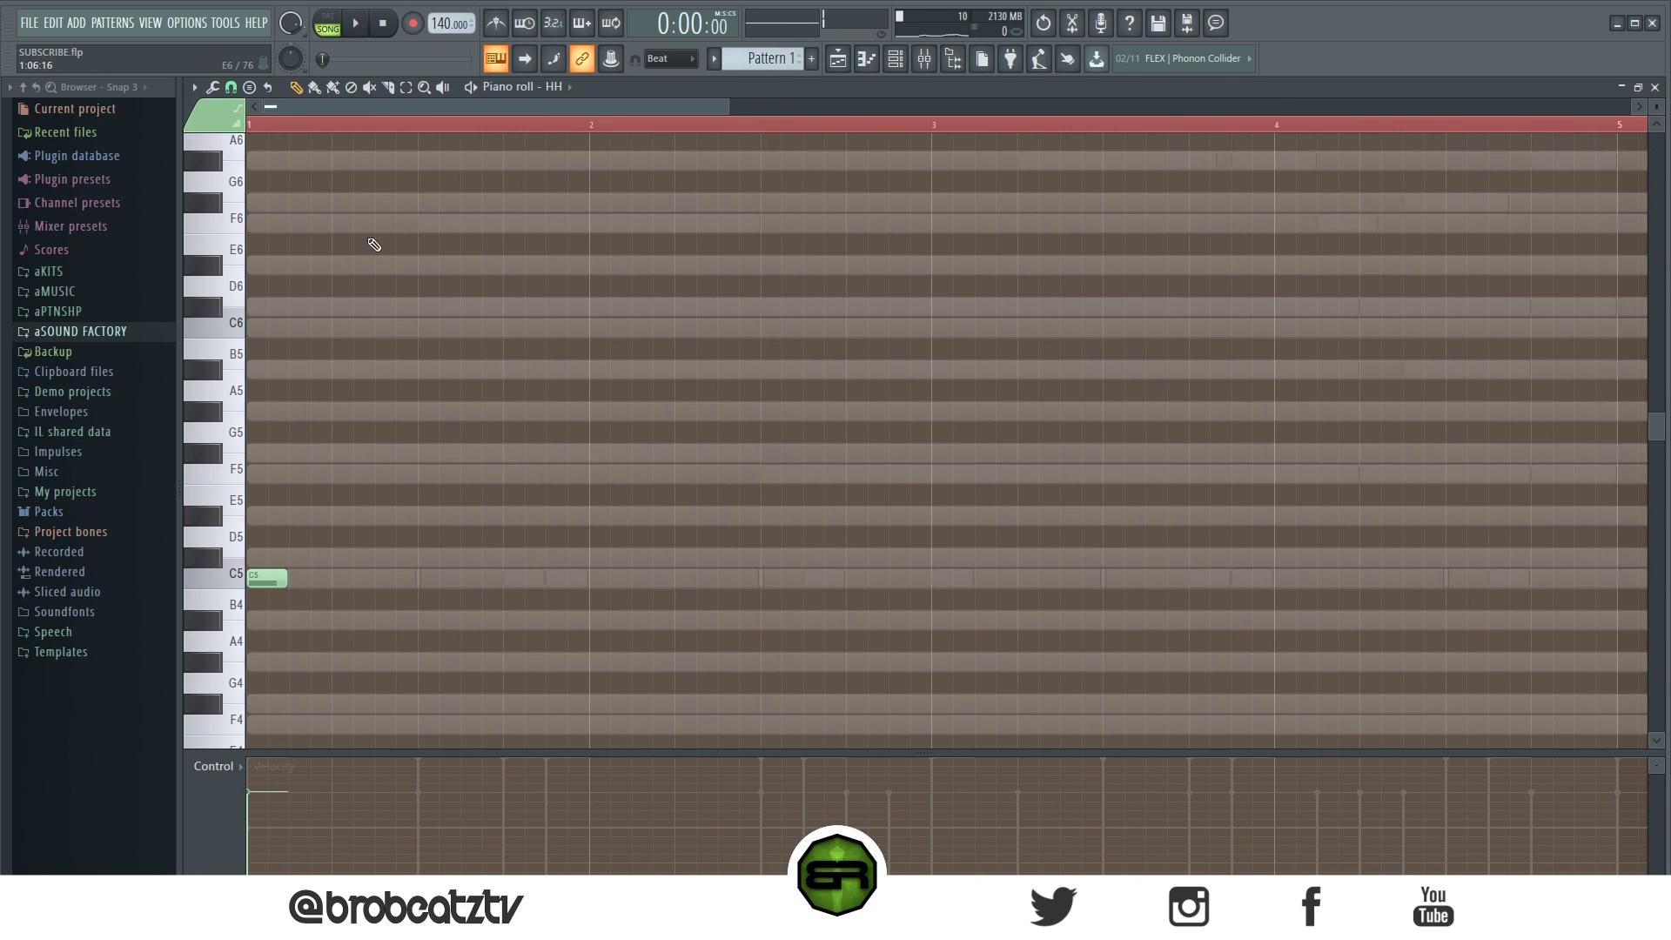
key(space)
click(348, 579)
click(427, 579)
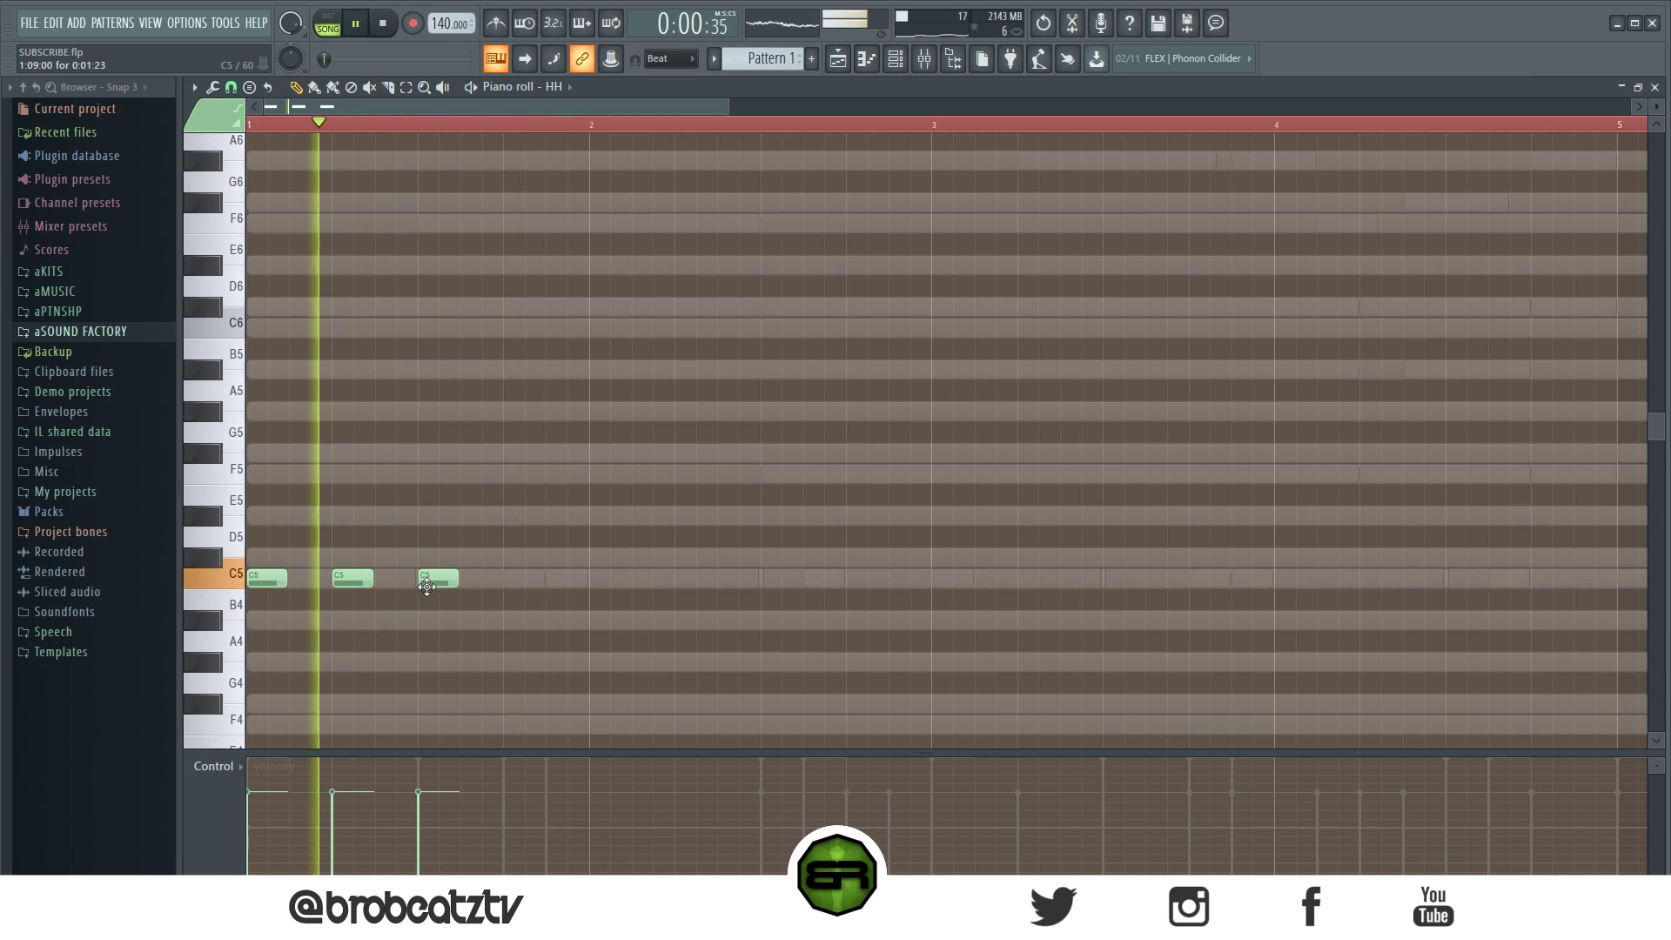
- Respace the hi-hats to 1:01, 1:03, 1:05 and 1:07, and chop the note at 1:05 into four short hits
key(space)
right_click(365, 578)
mouse_move(346, 577)
mouse_down()
mouse_move(365, 578)
mouse_move(344, 578)
mouse_up()
click(385, 578)
key(ctrl+u)
click(962, 452)
key(space)
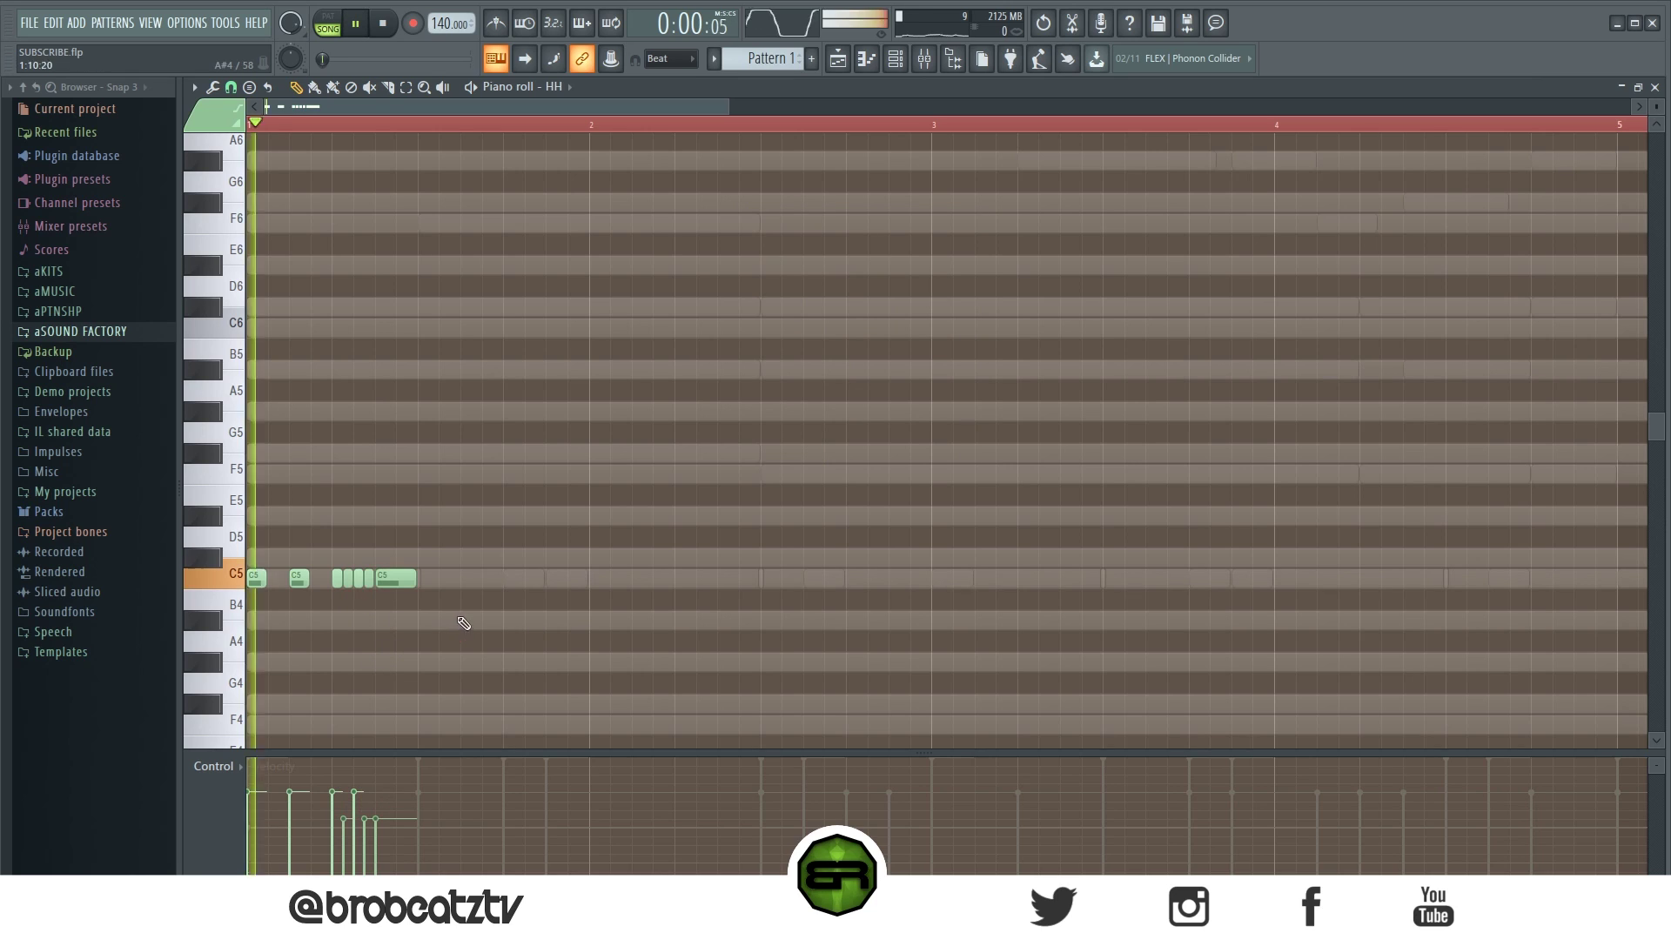
- Add a hi-hat note at 1:09 and two half-step hits at 1:11
click(445, 579)
drag(464, 579, 470, 586)
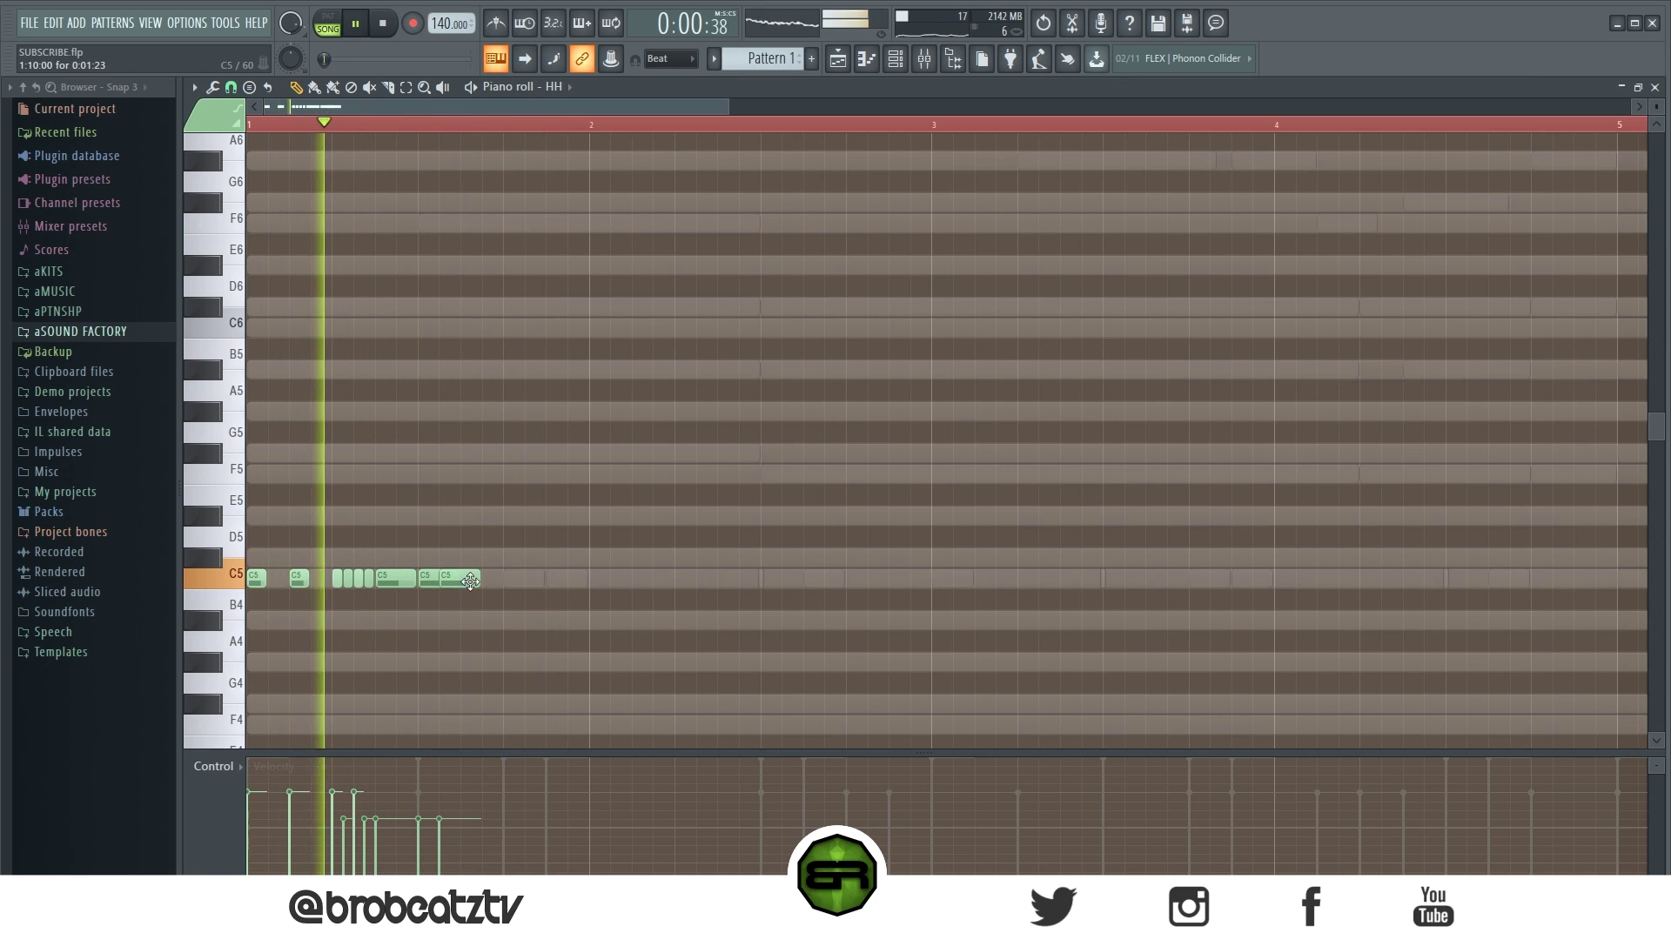
click(487, 580)
key(space)
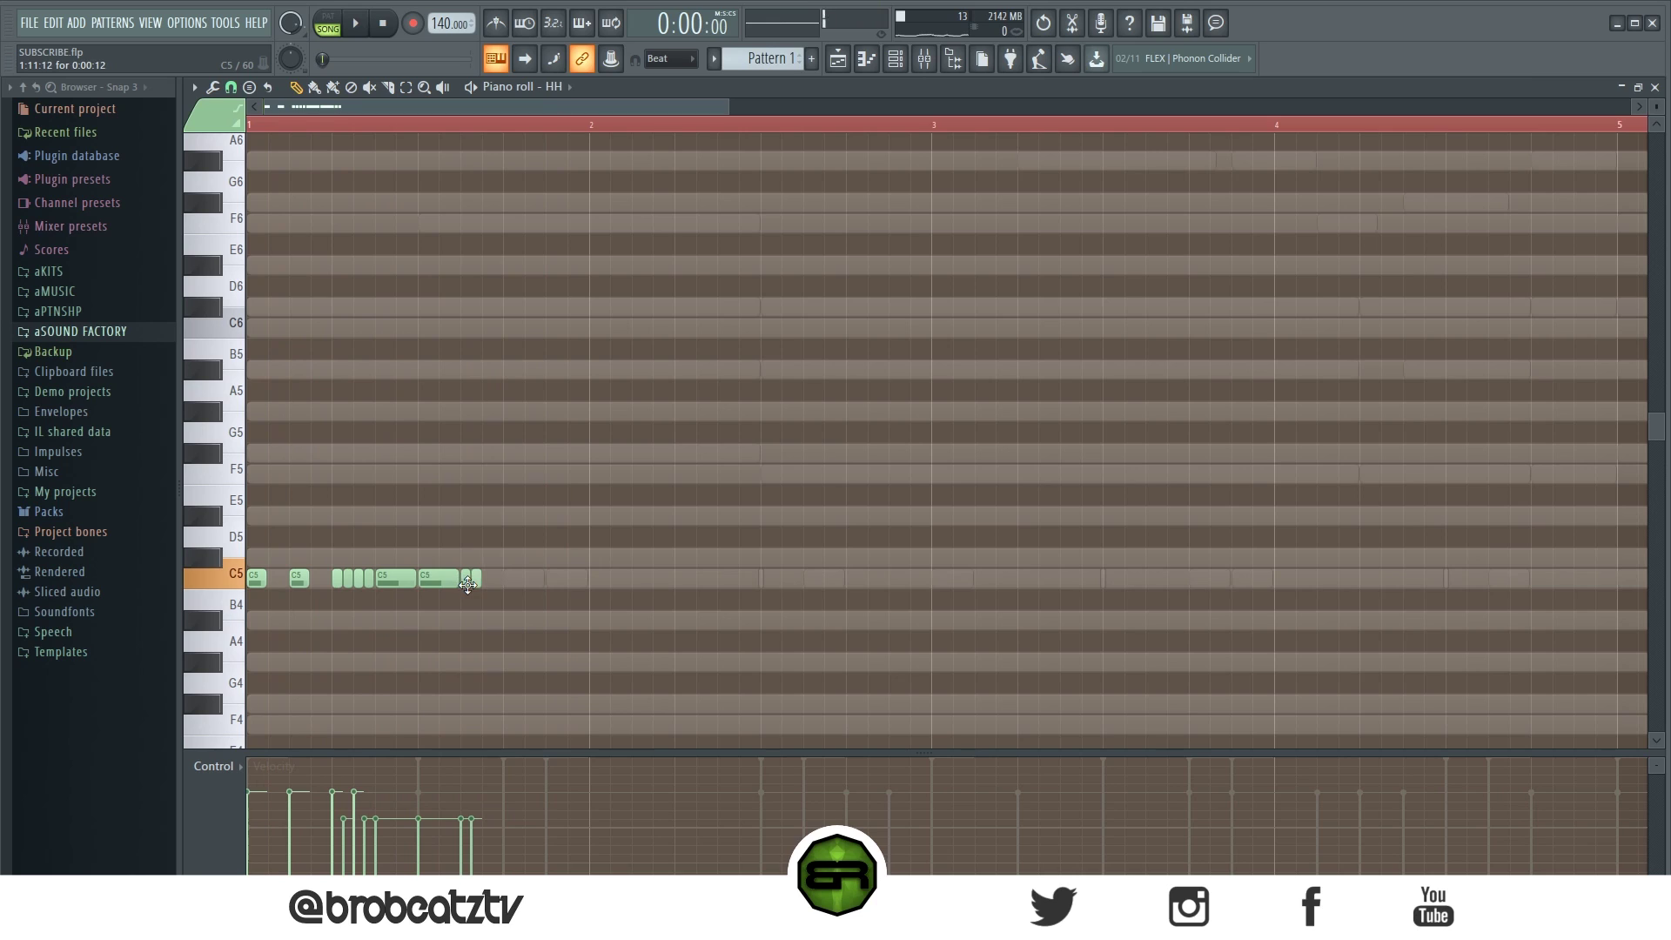
- Add hi-hat hits at 1:13 and 1:15, and turn the one at 1:15 into a three-hit roll
key(space)
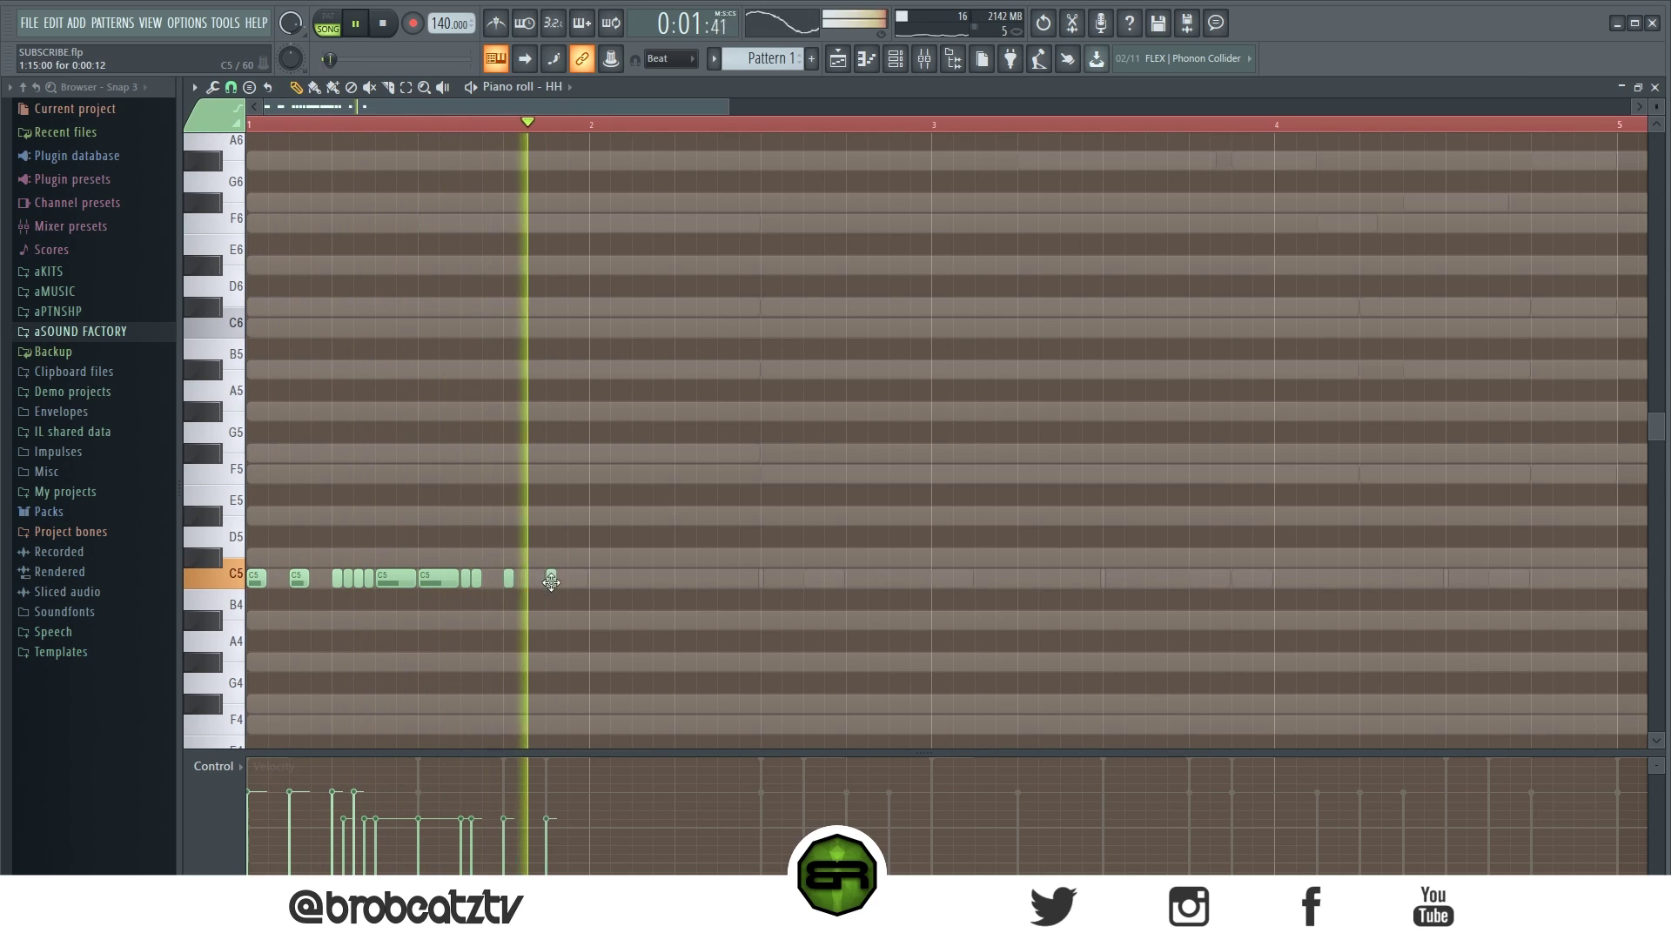
key(space)
click(509, 579)
click(551, 579)
key(alt+u)
click(959, 448)
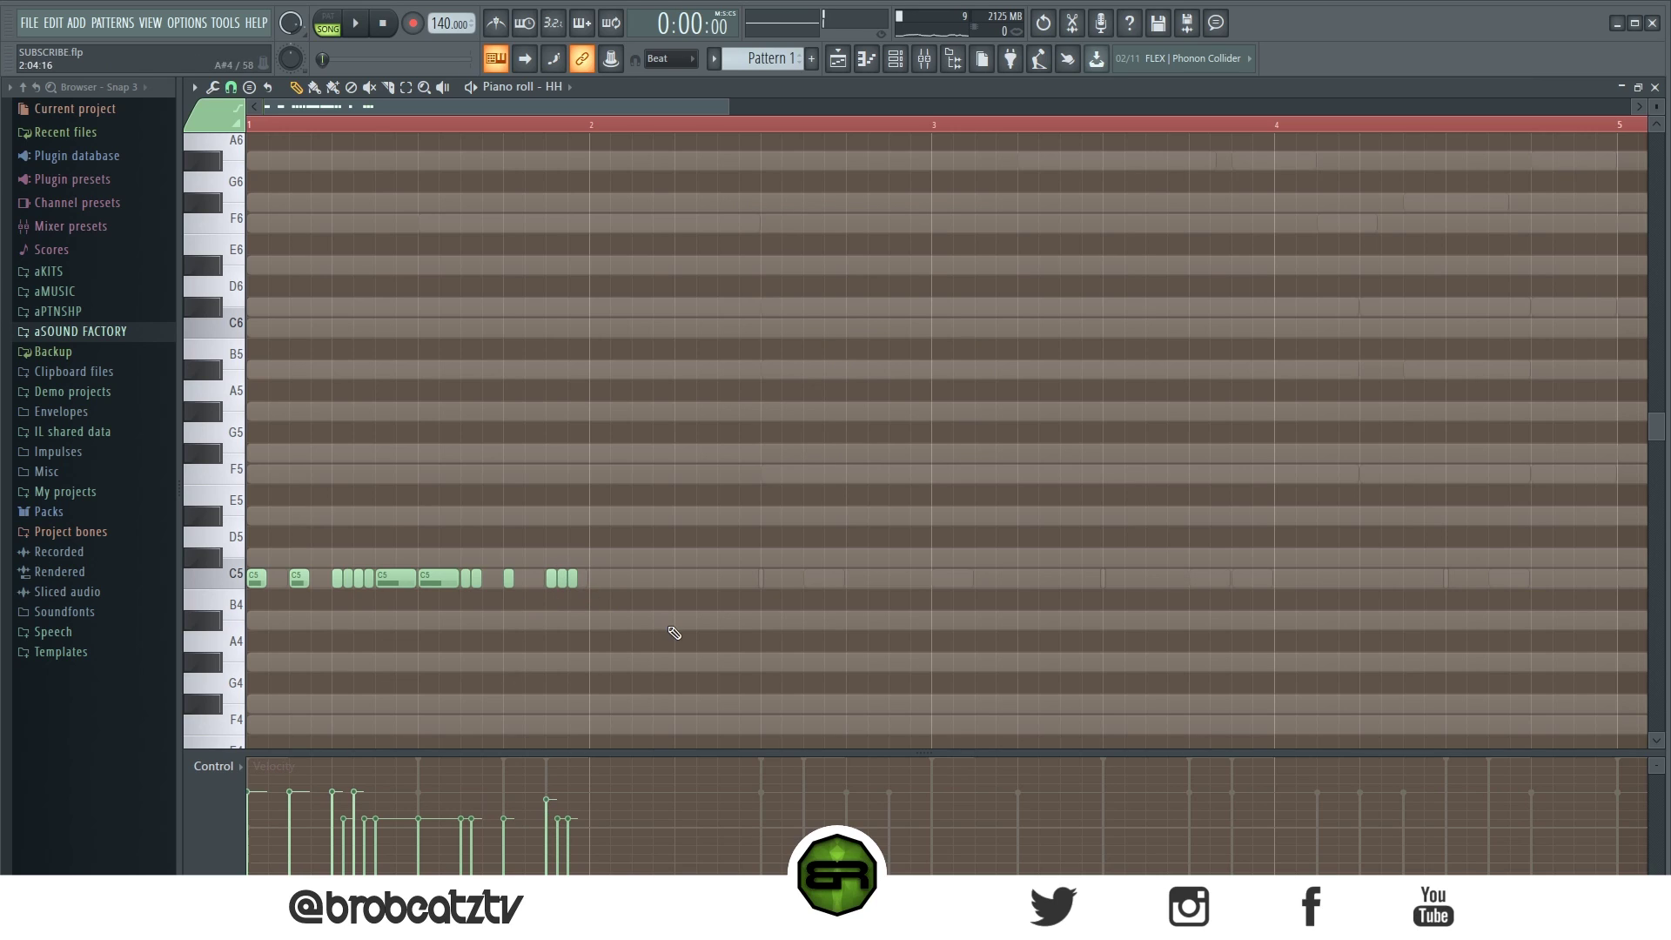
- Extend the C5 hi-hats across bar 2 with hits from 2:01 to 2:15, adding closely spaced extra hits around 2:07 and 2:13
click(594, 579)
click(633, 580)
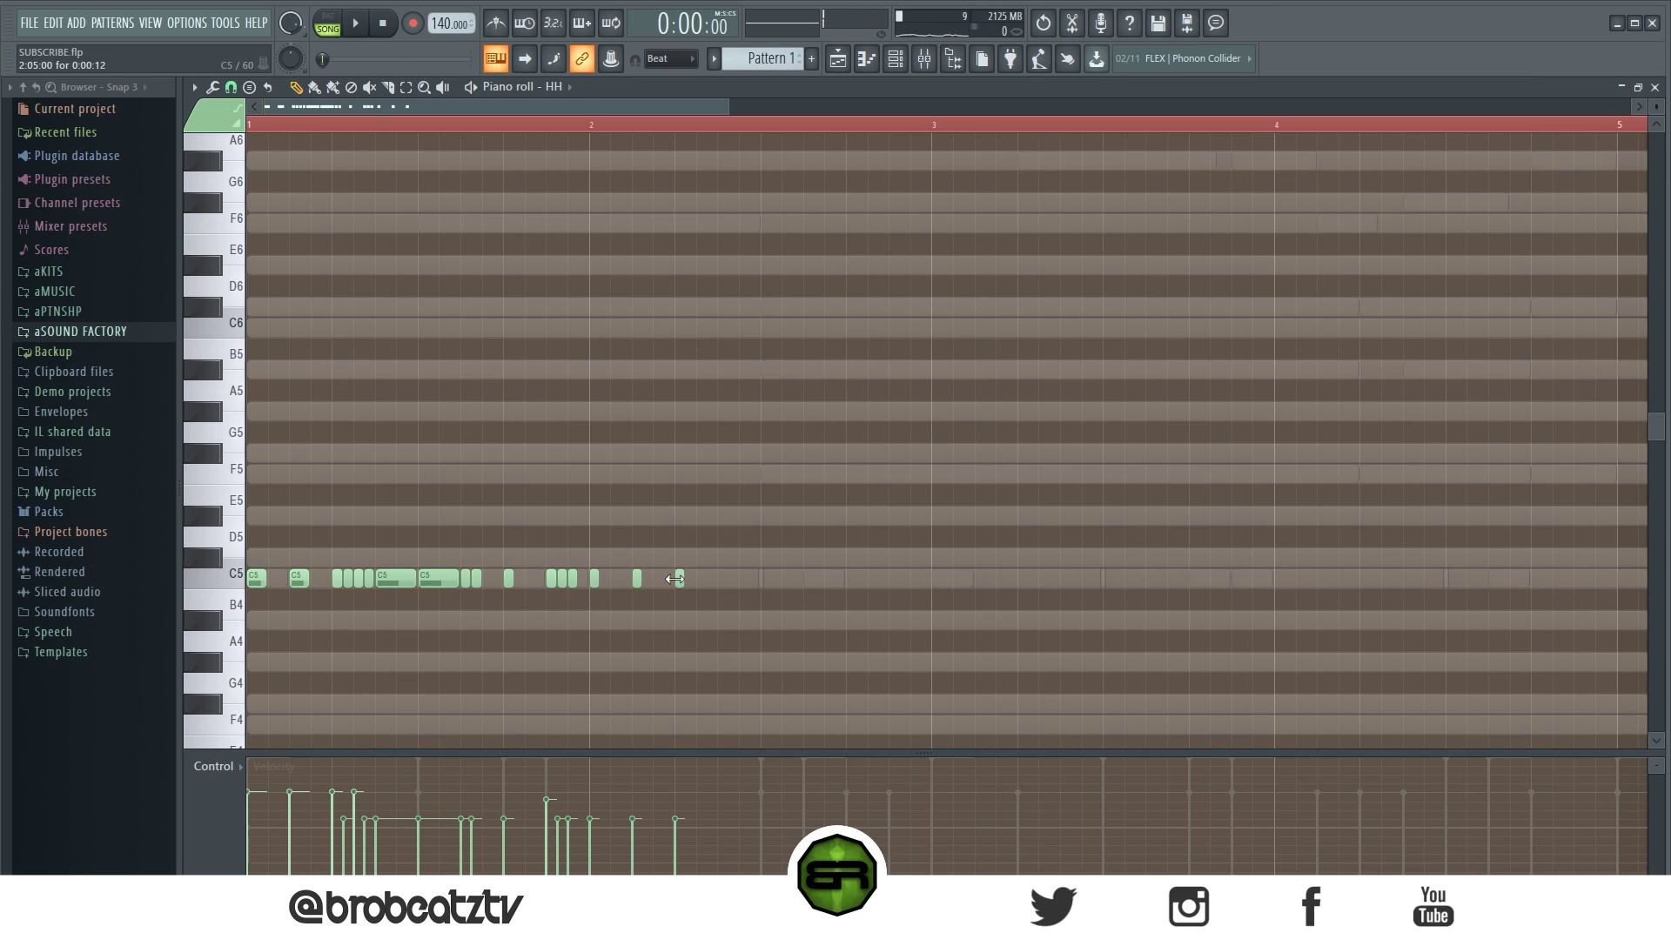
click(744, 578)
click(766, 579)
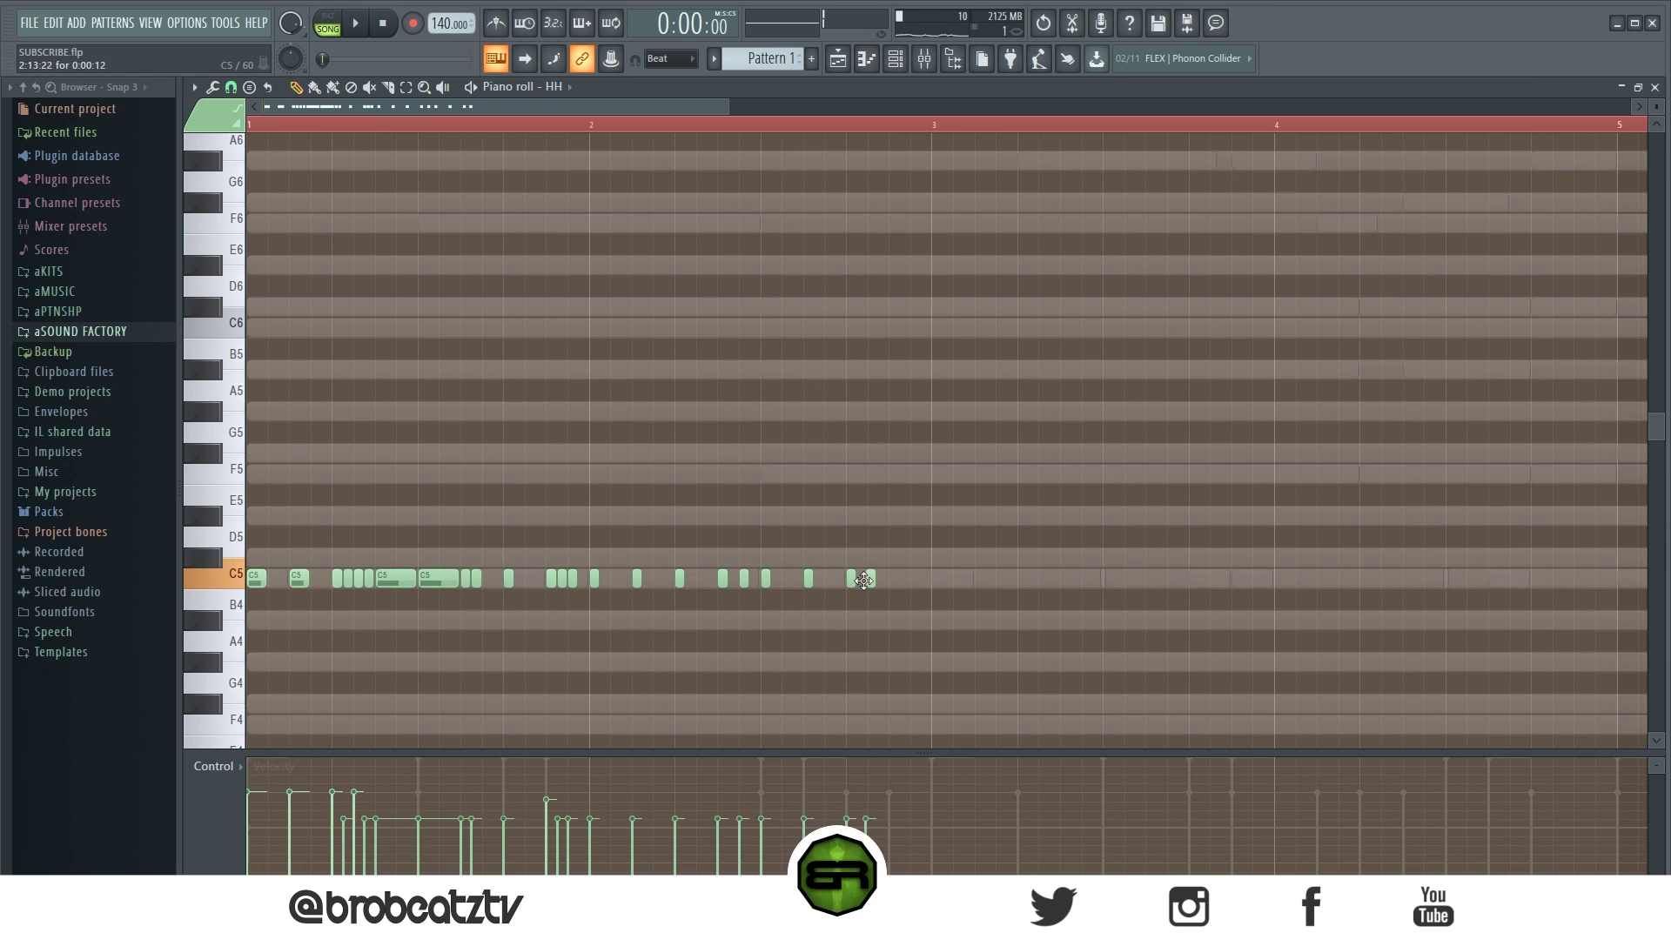
click(894, 578)
key(space)
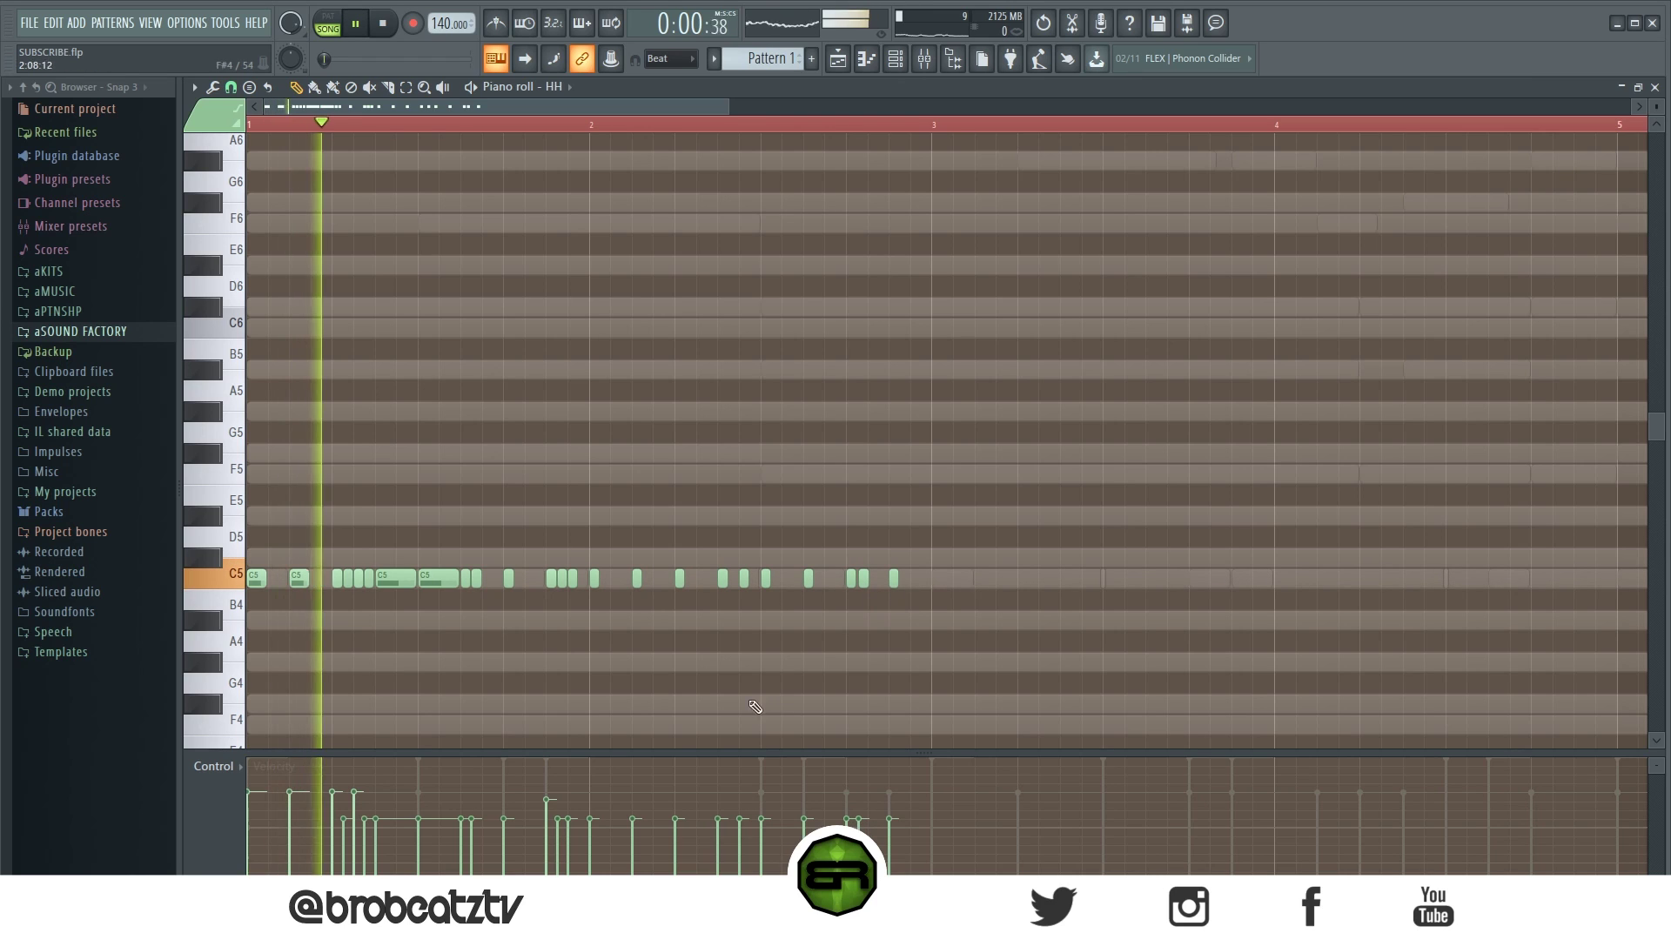
- Trim the hi-hat roll at 1:15 and chop its remaining notes into three tighter hits
right_click(573, 580)
right_click(562, 580)
key(space)
drag(554, 584, 567, 586)
key(ctrl+u)
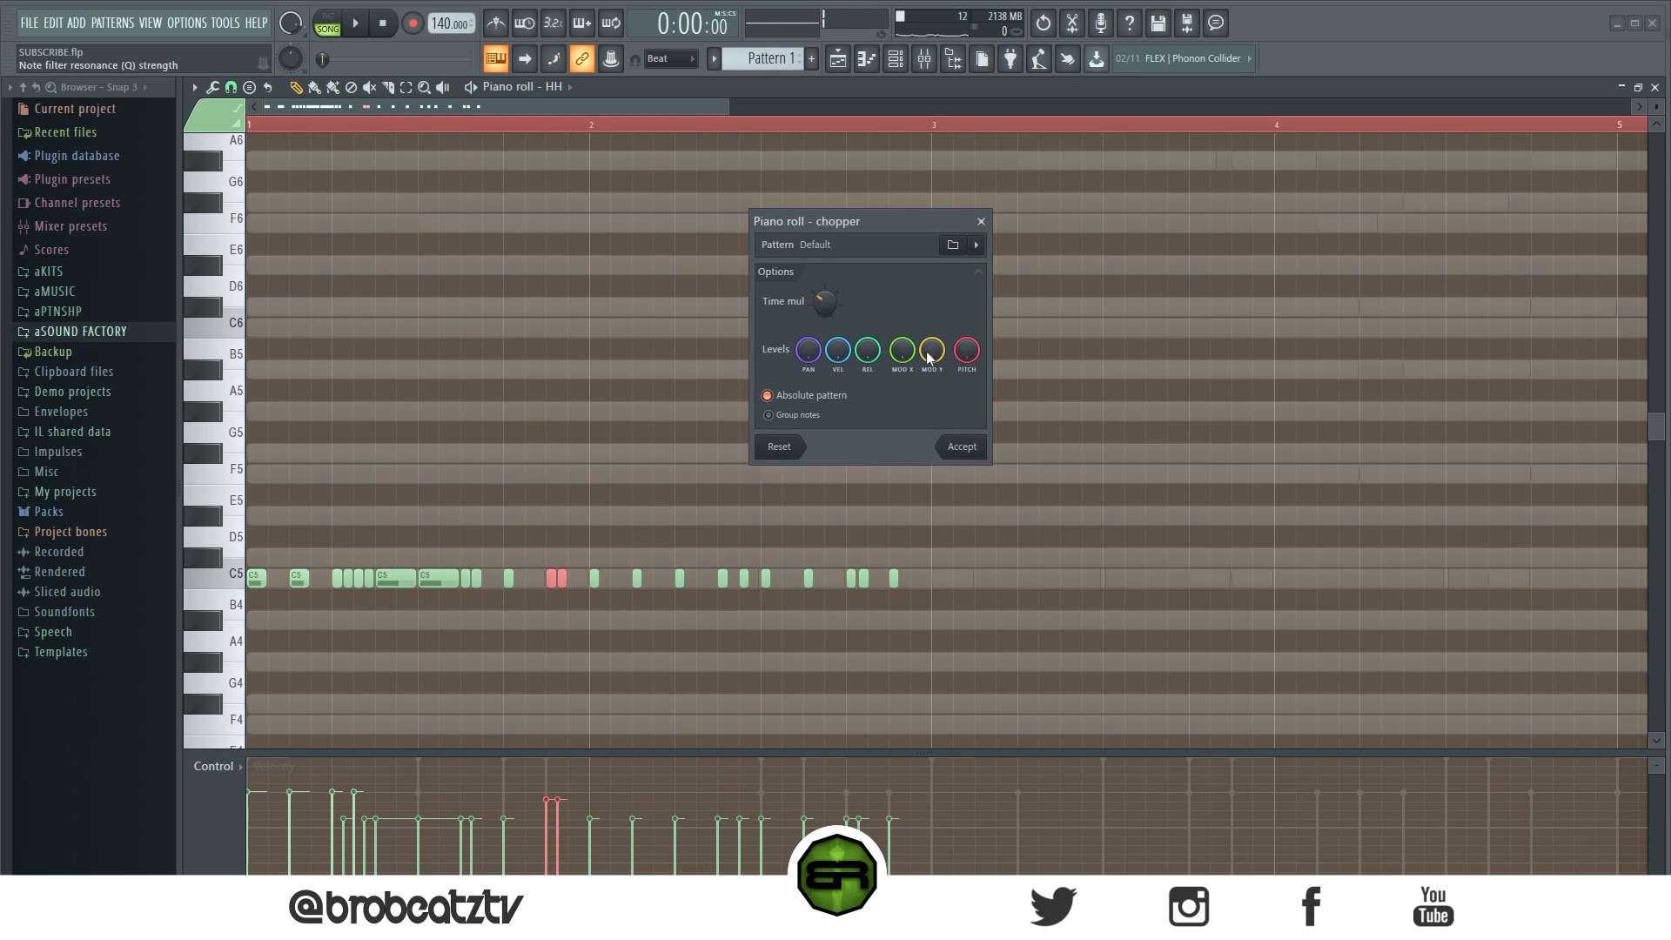
click(948, 451)
key(space)
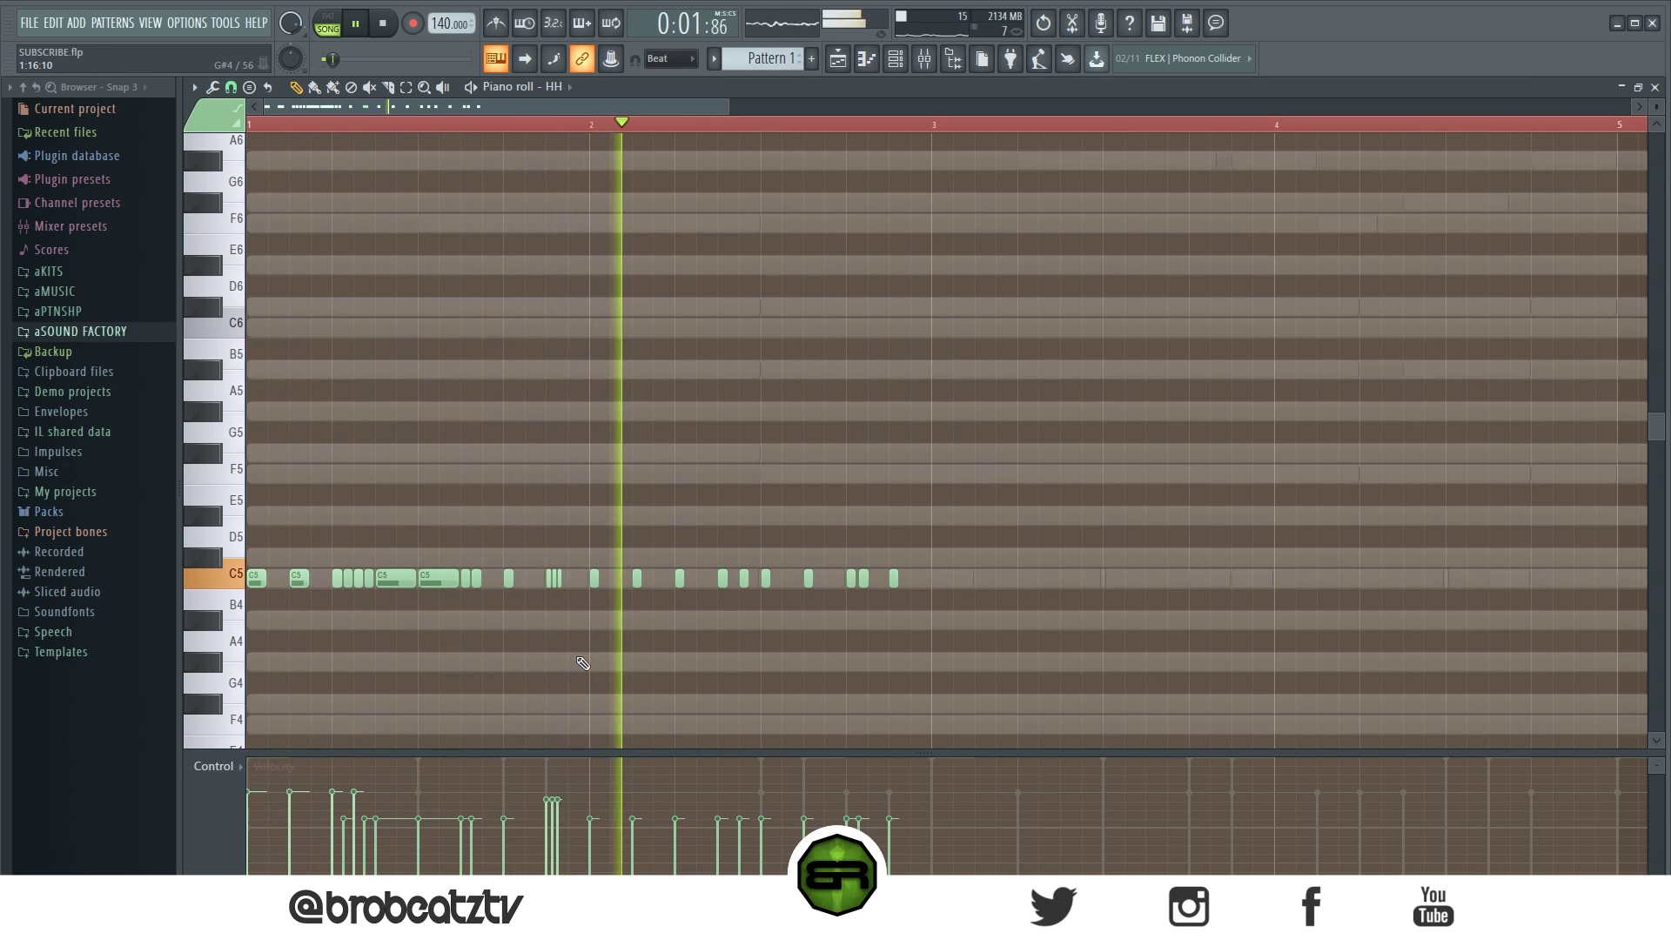
- Reduce the tight hi-hat roll at 1:15 to a single short hit and play the pattern
key(space)
click(231, 87)
click(256, 269)
scroll(588, 188, up, 2)
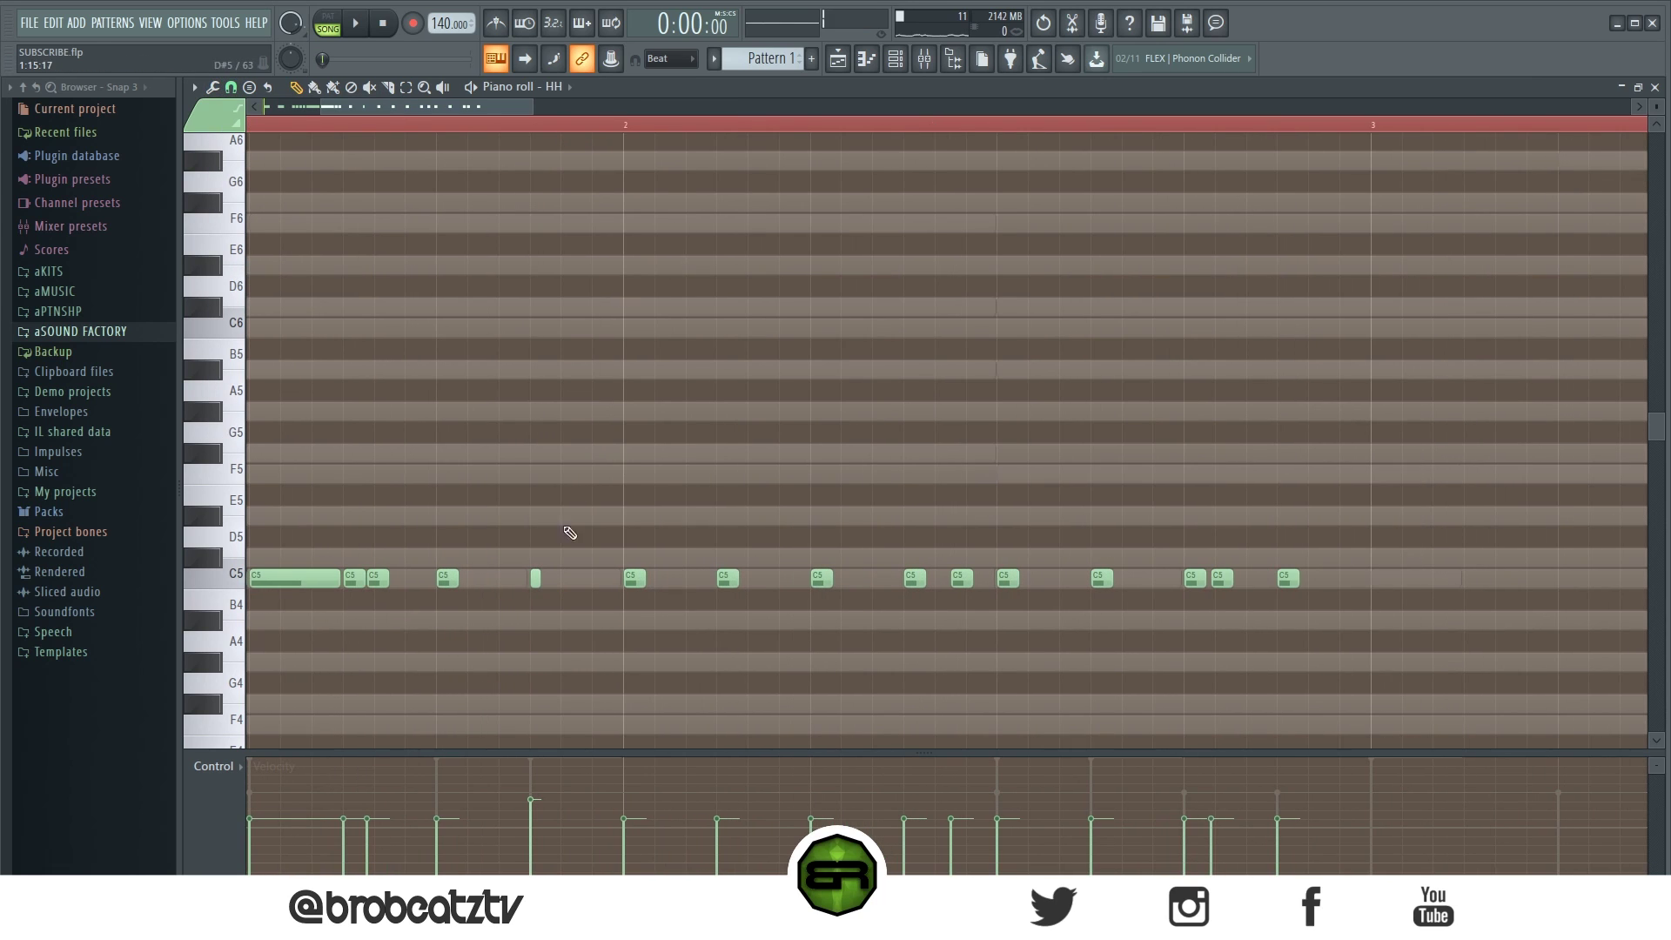
key(space)
scroll(447, 132, down, 4)
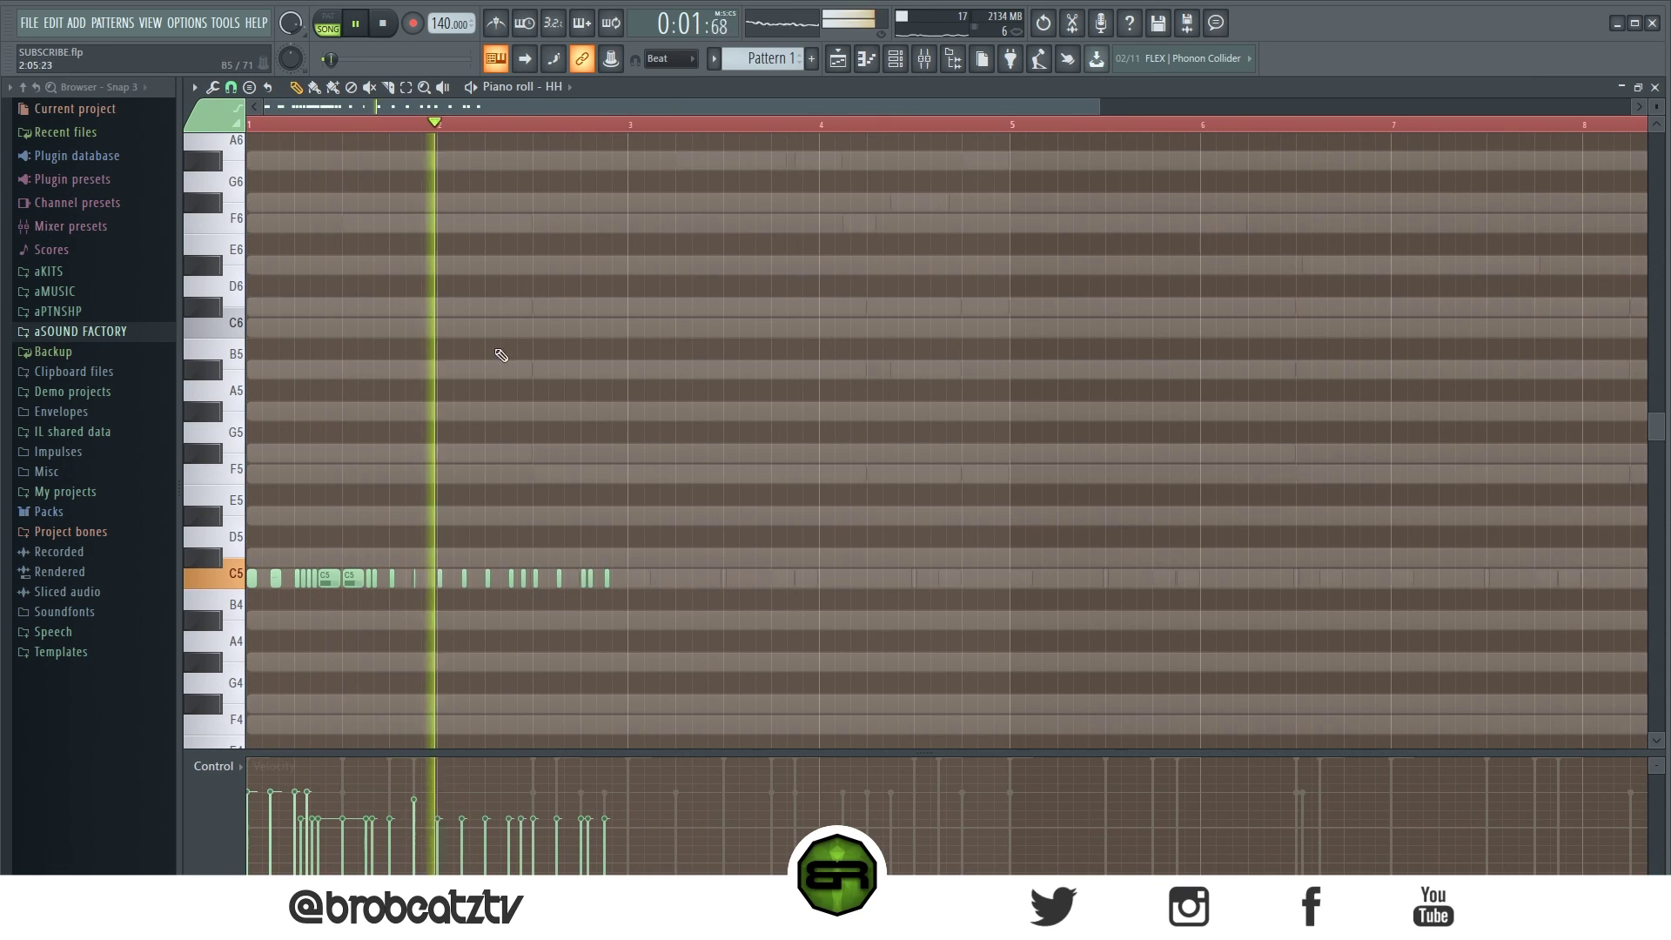
key(space)
- Duplicate the two-bar hi-hat pattern into bars 3 and 4, and raise the velocity of the closing hits in each copy
key(ctrl+a)
key(ctrl+b)
drag(1092, 505, 749, 610)
drag(622, 570, 383, 607)
scroll(392, 588, up, 2)
key(ctrl+d)
key(space)
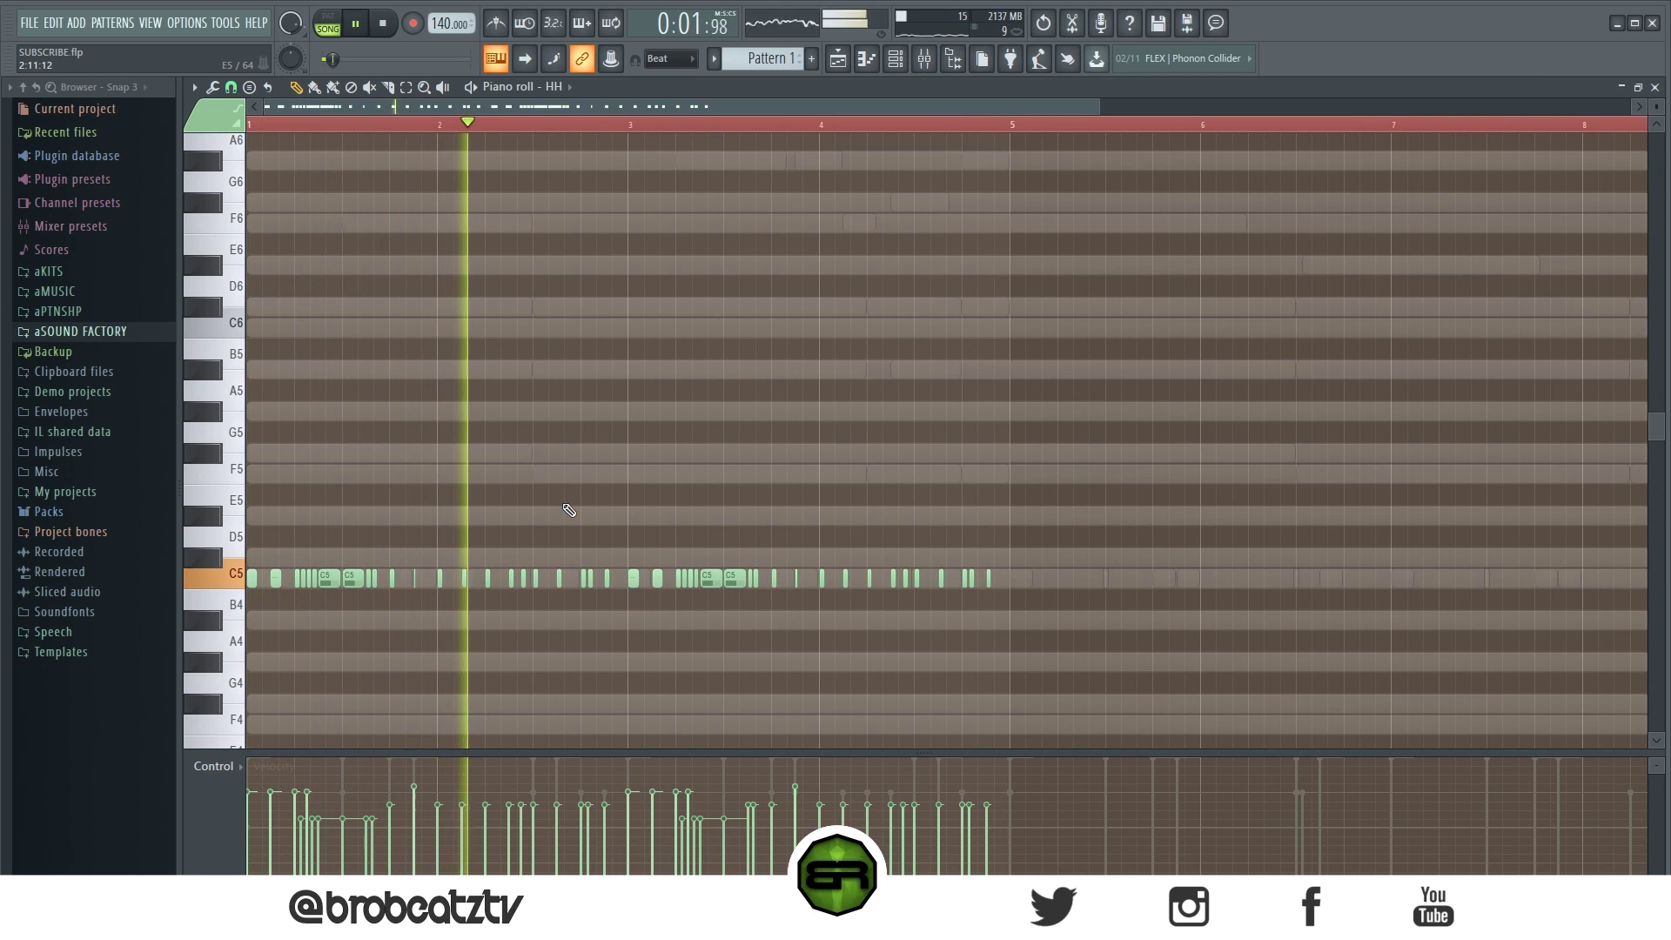
key(space)
- Open the piano roll of the SNARE channel below HH and try short hits on F5 and F#4 around 1:05
click(893, 62)
right_click(698, 519)
click(774, 521)
key(space)
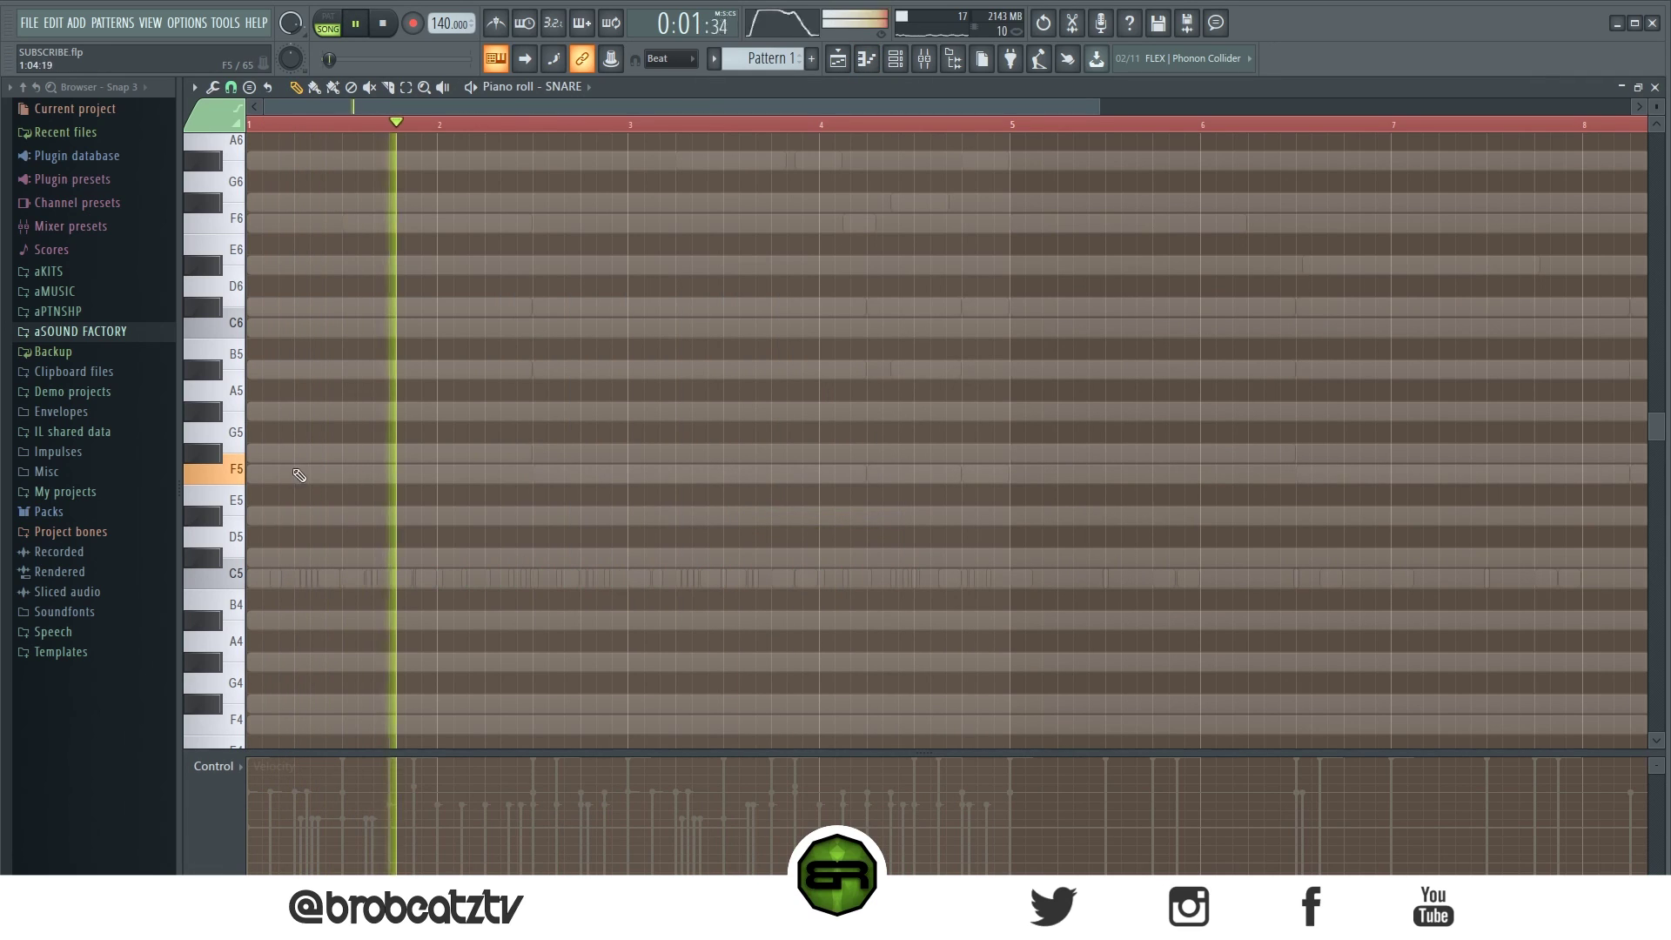
scroll(298, 474, up, 2)
key(space)
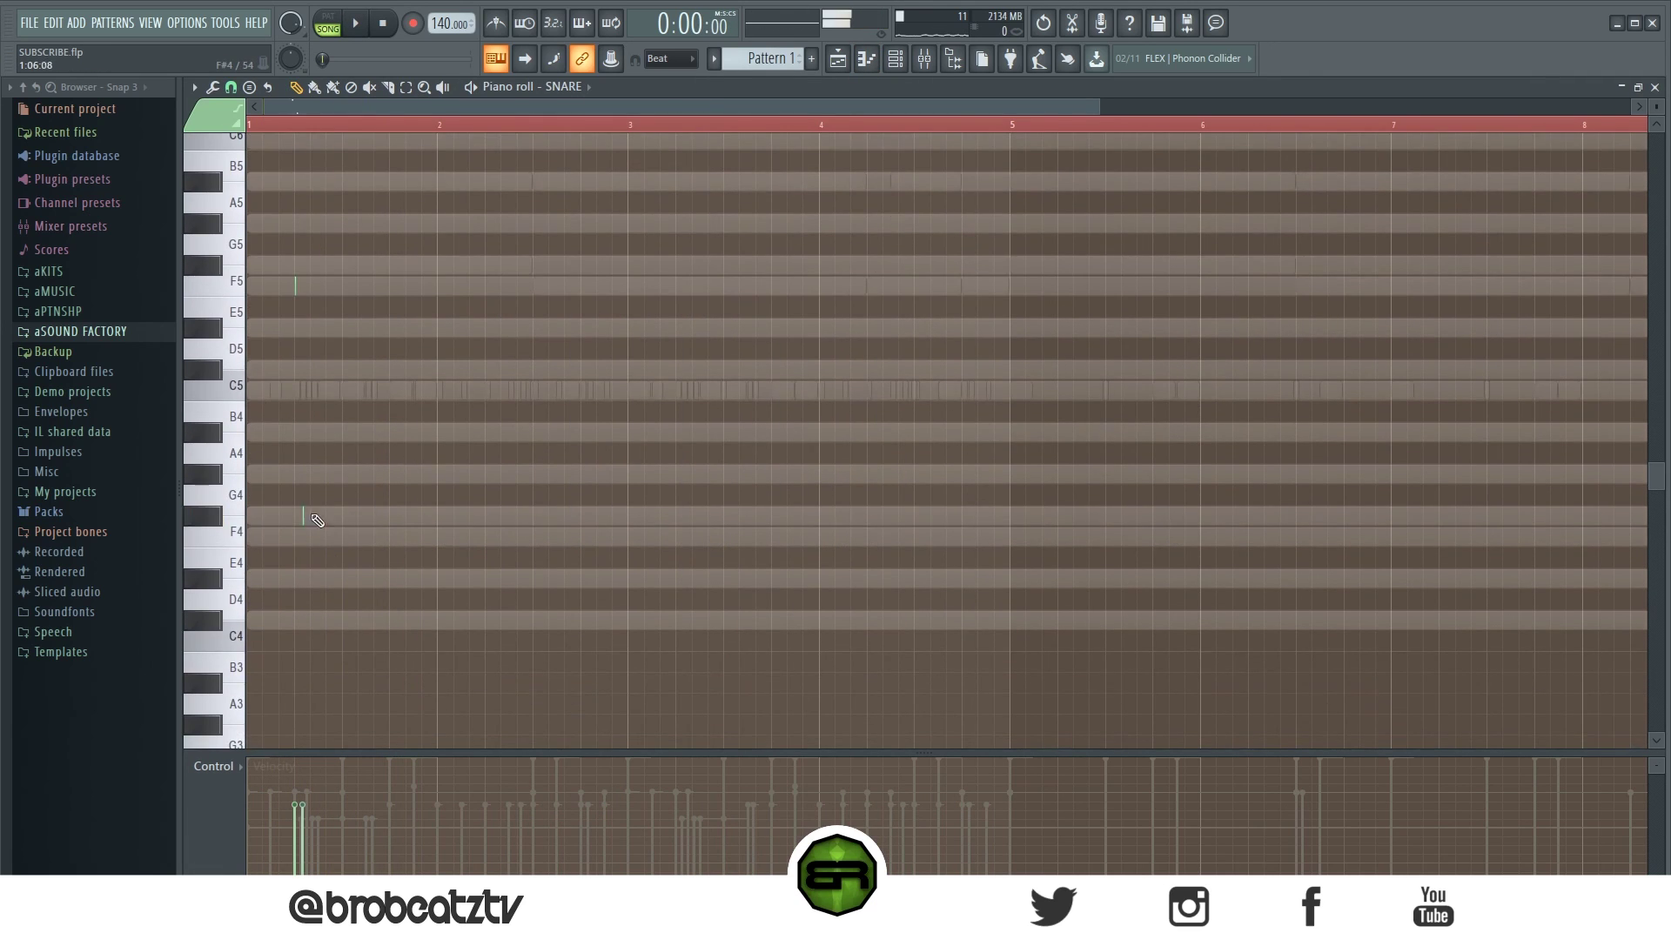
scroll(309, 565, up, 2)
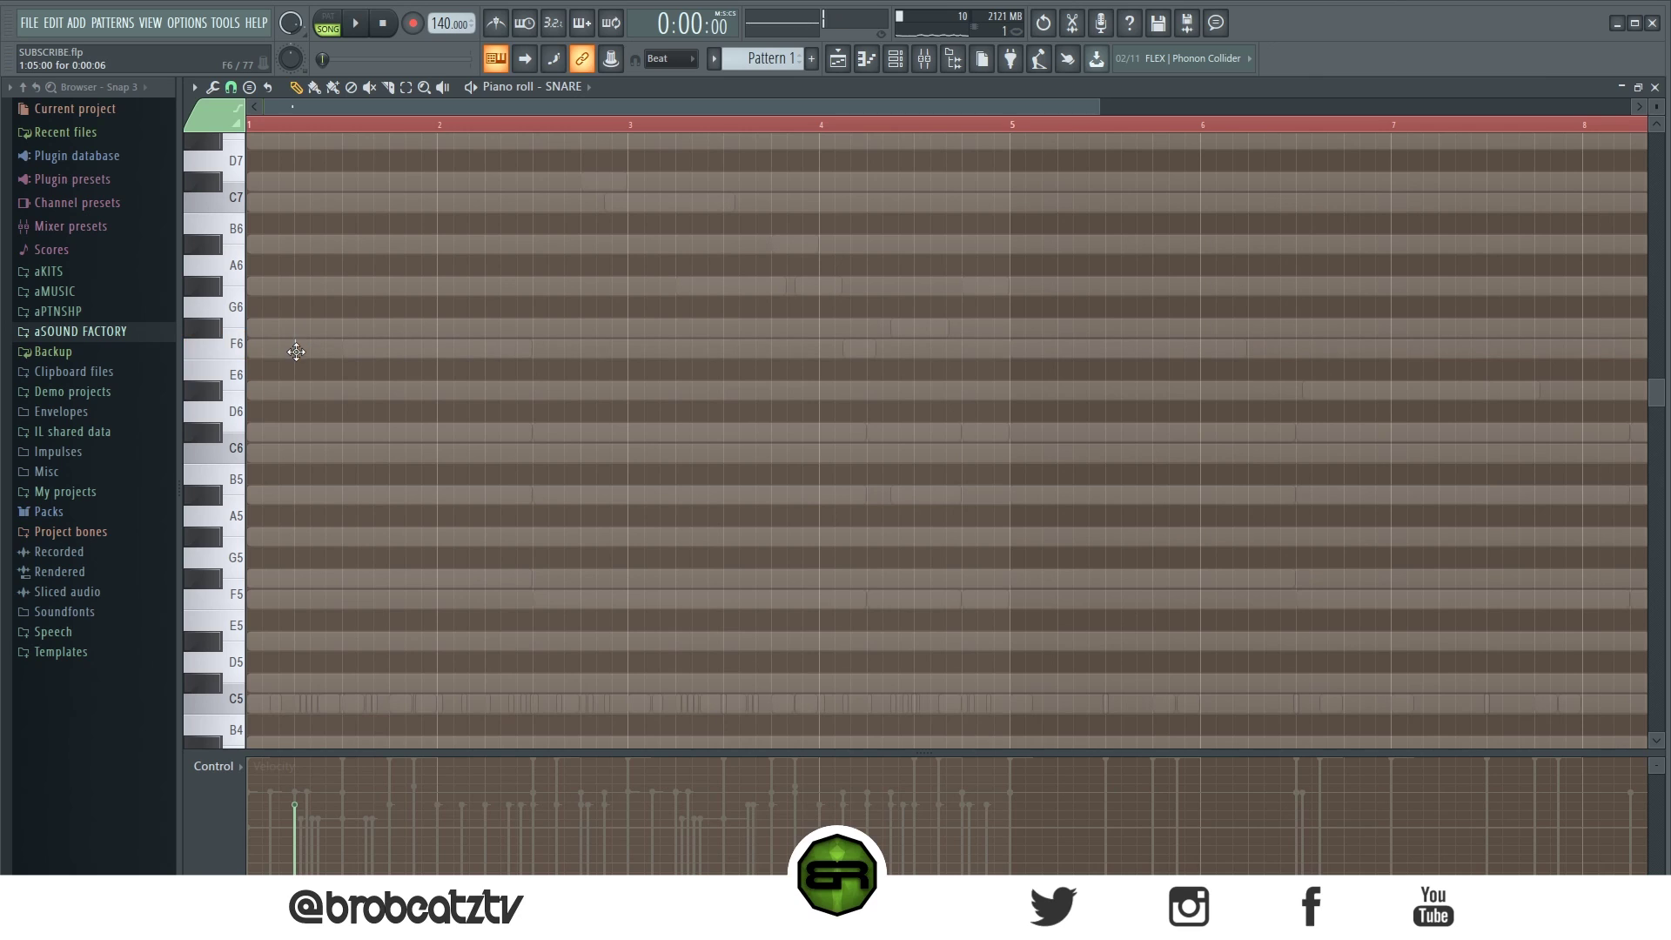
- Settle on an F7 snare note at 1:05 and add a matching F7 note at 3:05
key(space)
key(ctrl+Down)
key(space)
scroll(311, 251, up, 4)
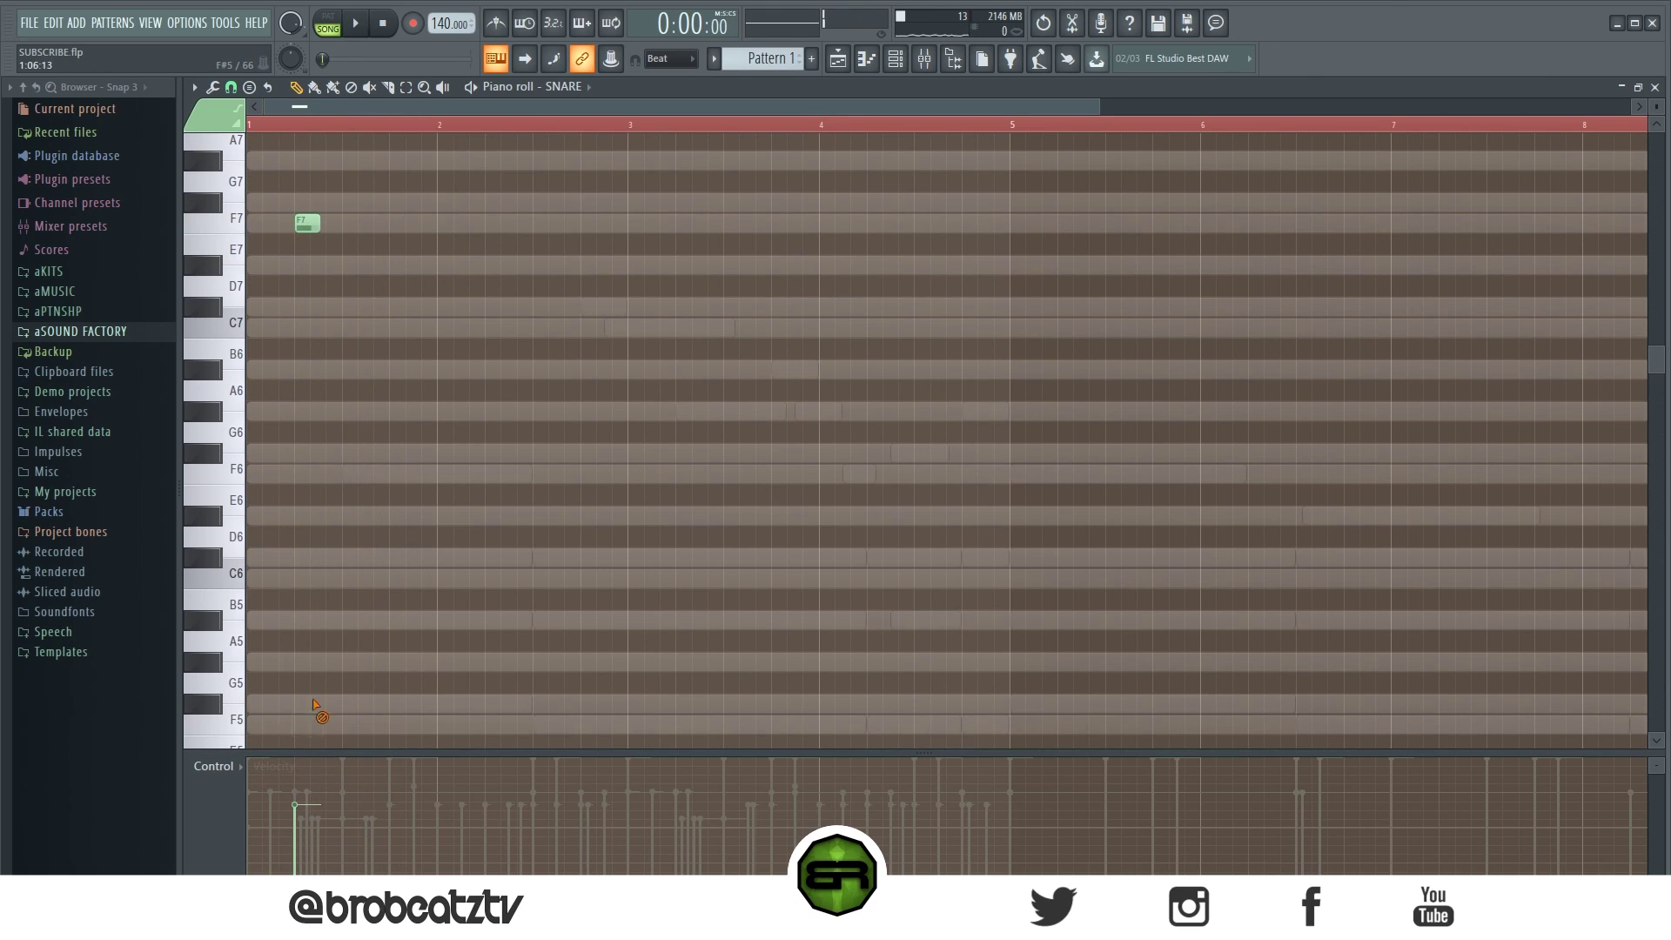
click(683, 228)
key(space)
key(space)
key(space)
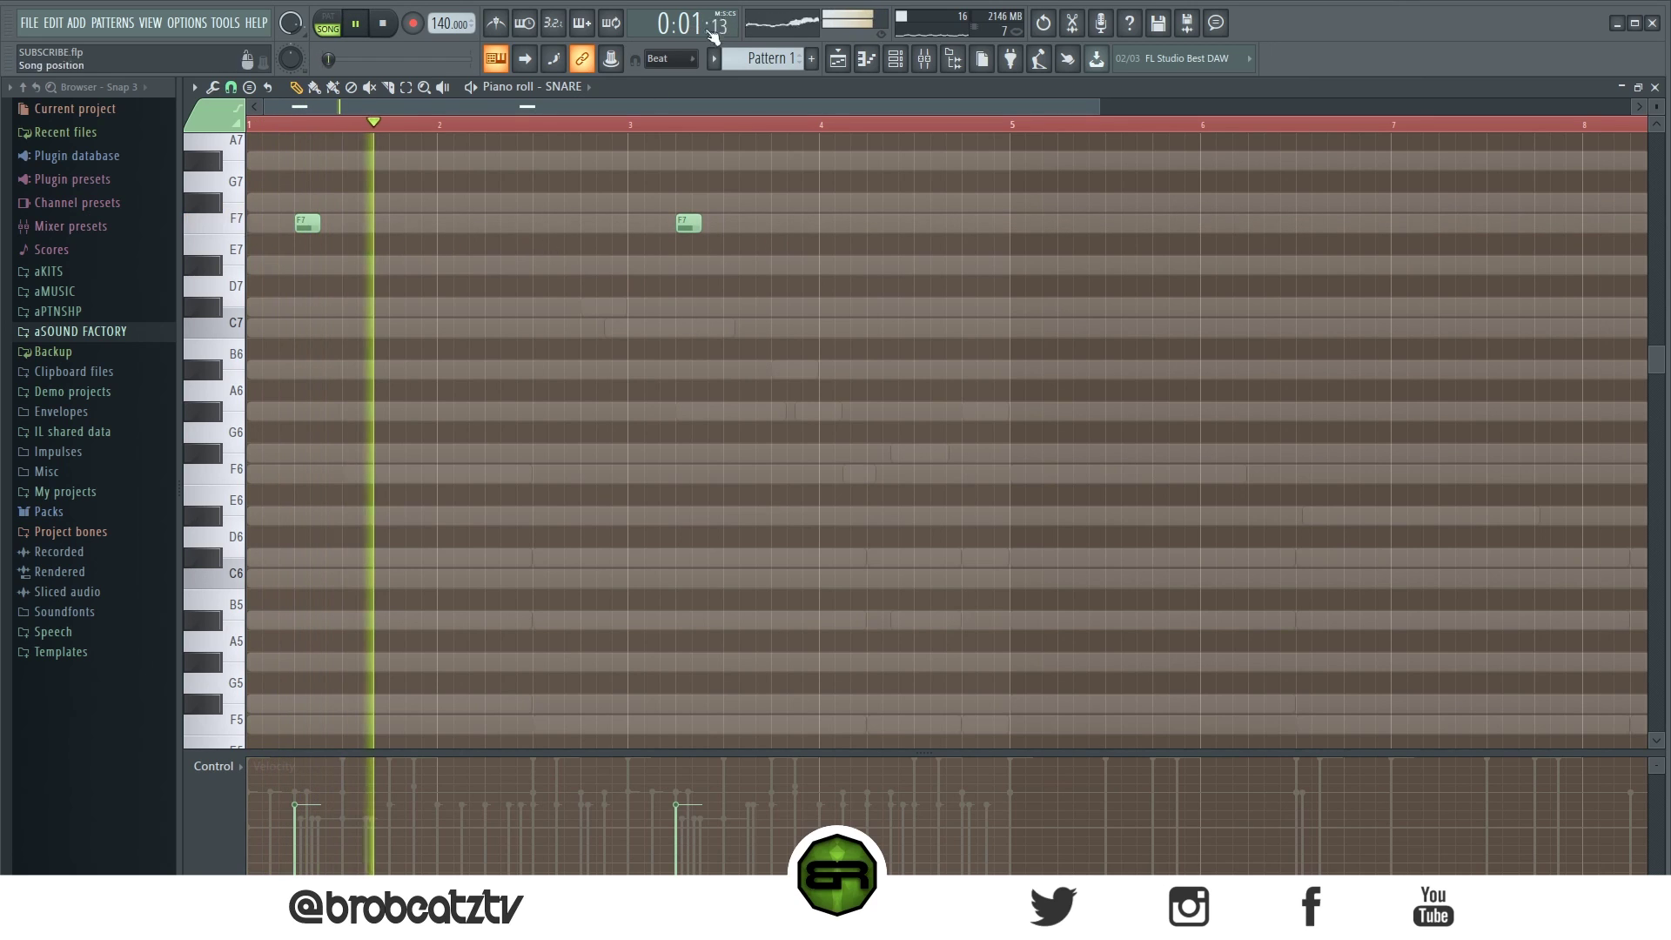
- Open the first PERC channel's piano roll, remove the trial note, and change the snap setting
key(F6)
right_click(636, 536)
click(766, 546)
click(427, 306)
right_click(426, 306)
key(space)
click(231, 87)
click(261, 286)
- Place A#5 percussion notes at 1:15 and 2:03, and copy the pair to 3:15 and 4:03
key(space)
click(422, 619)
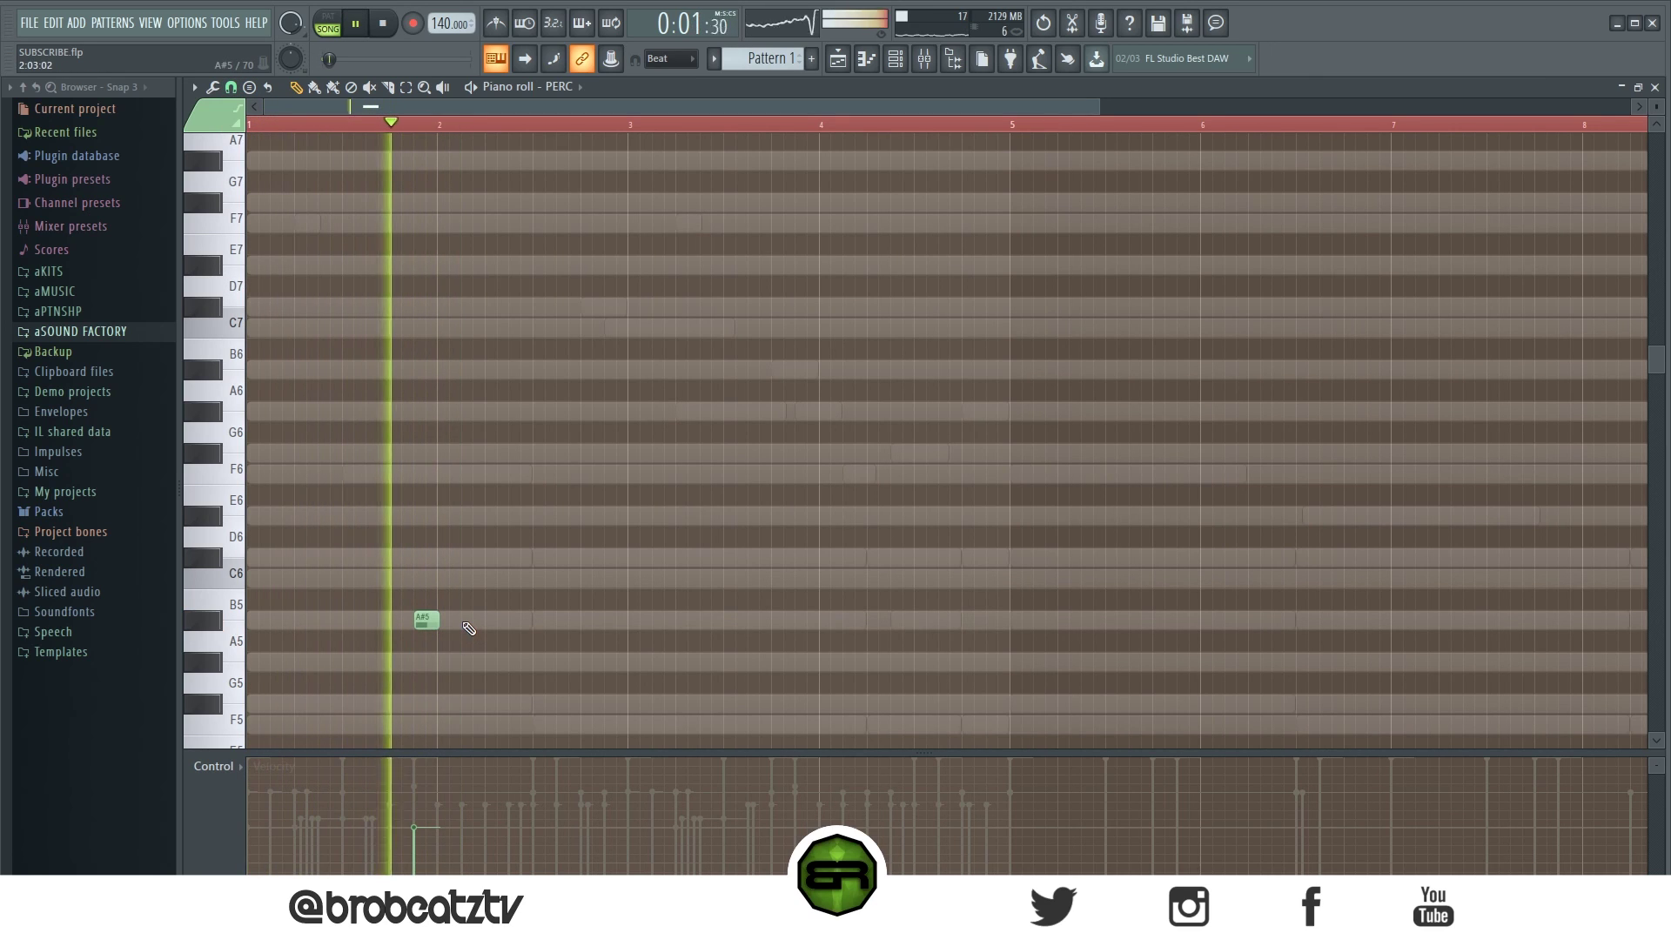
click(470, 621)
key(ctrl+a)
drag(426, 620, 809, 622)
- Copy the percussion notes into the second PERC channel and shift them to A#5 at 2:11, 2:15, 4:11 and 4:15
click(776, 195)
key(F6)
right_click(634, 566)
key(F6)
key(ctrl+a)
key(space)
drag(437, 620, 580, 620)
key(space)
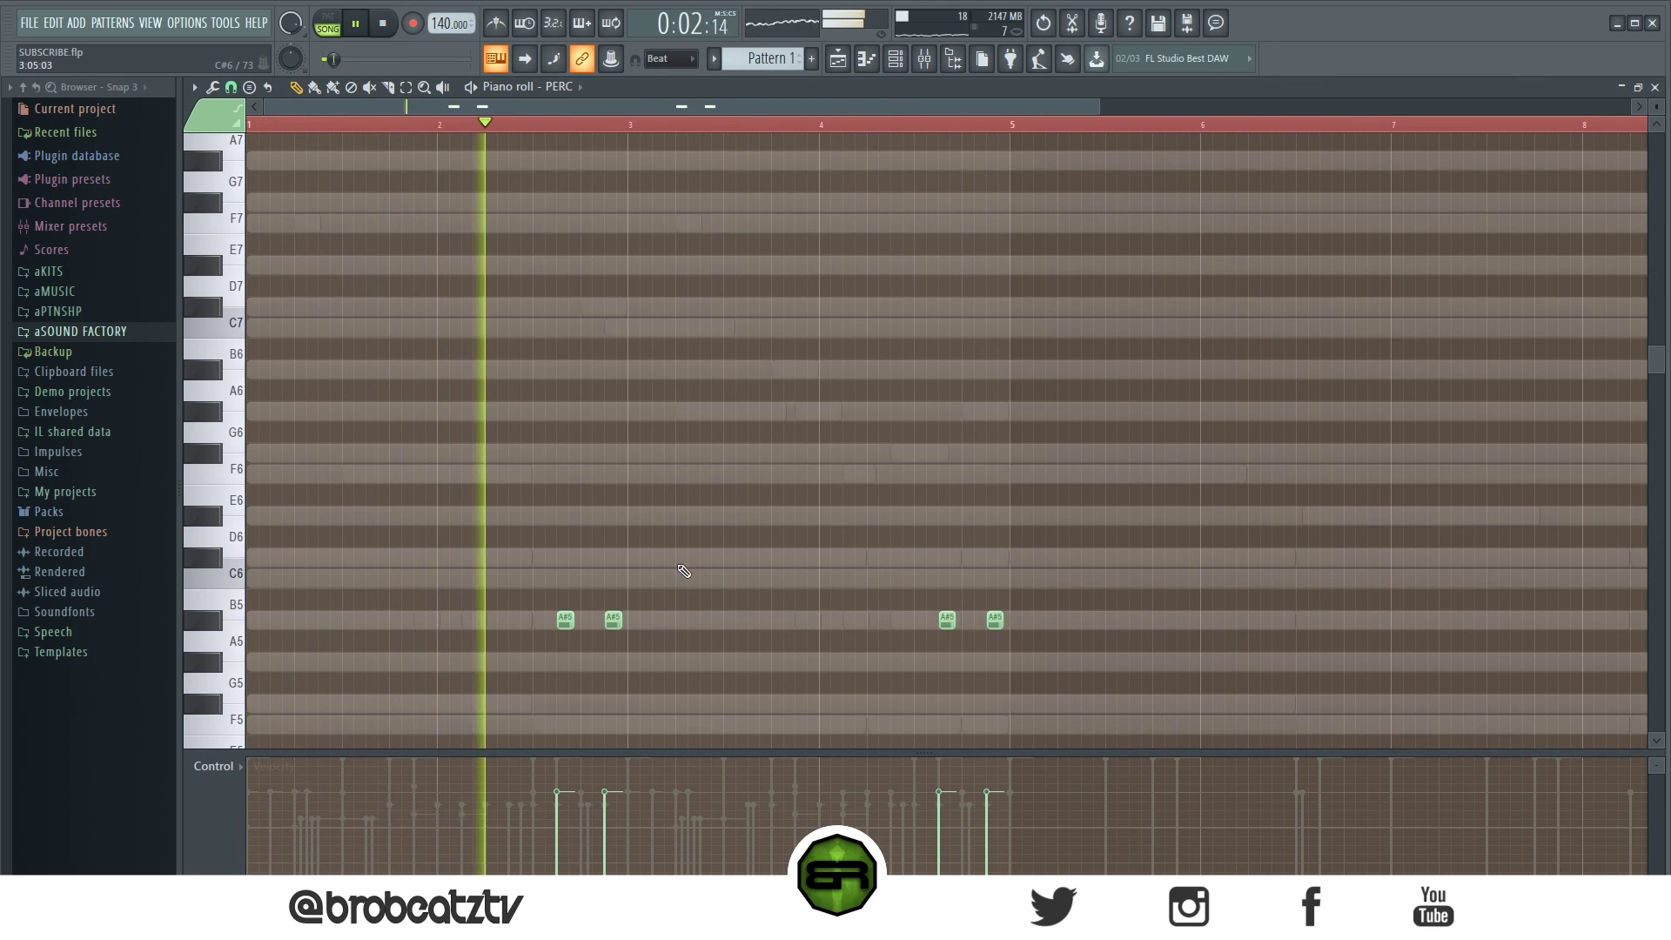
double_click(682, 565)
double_click(995, 620)
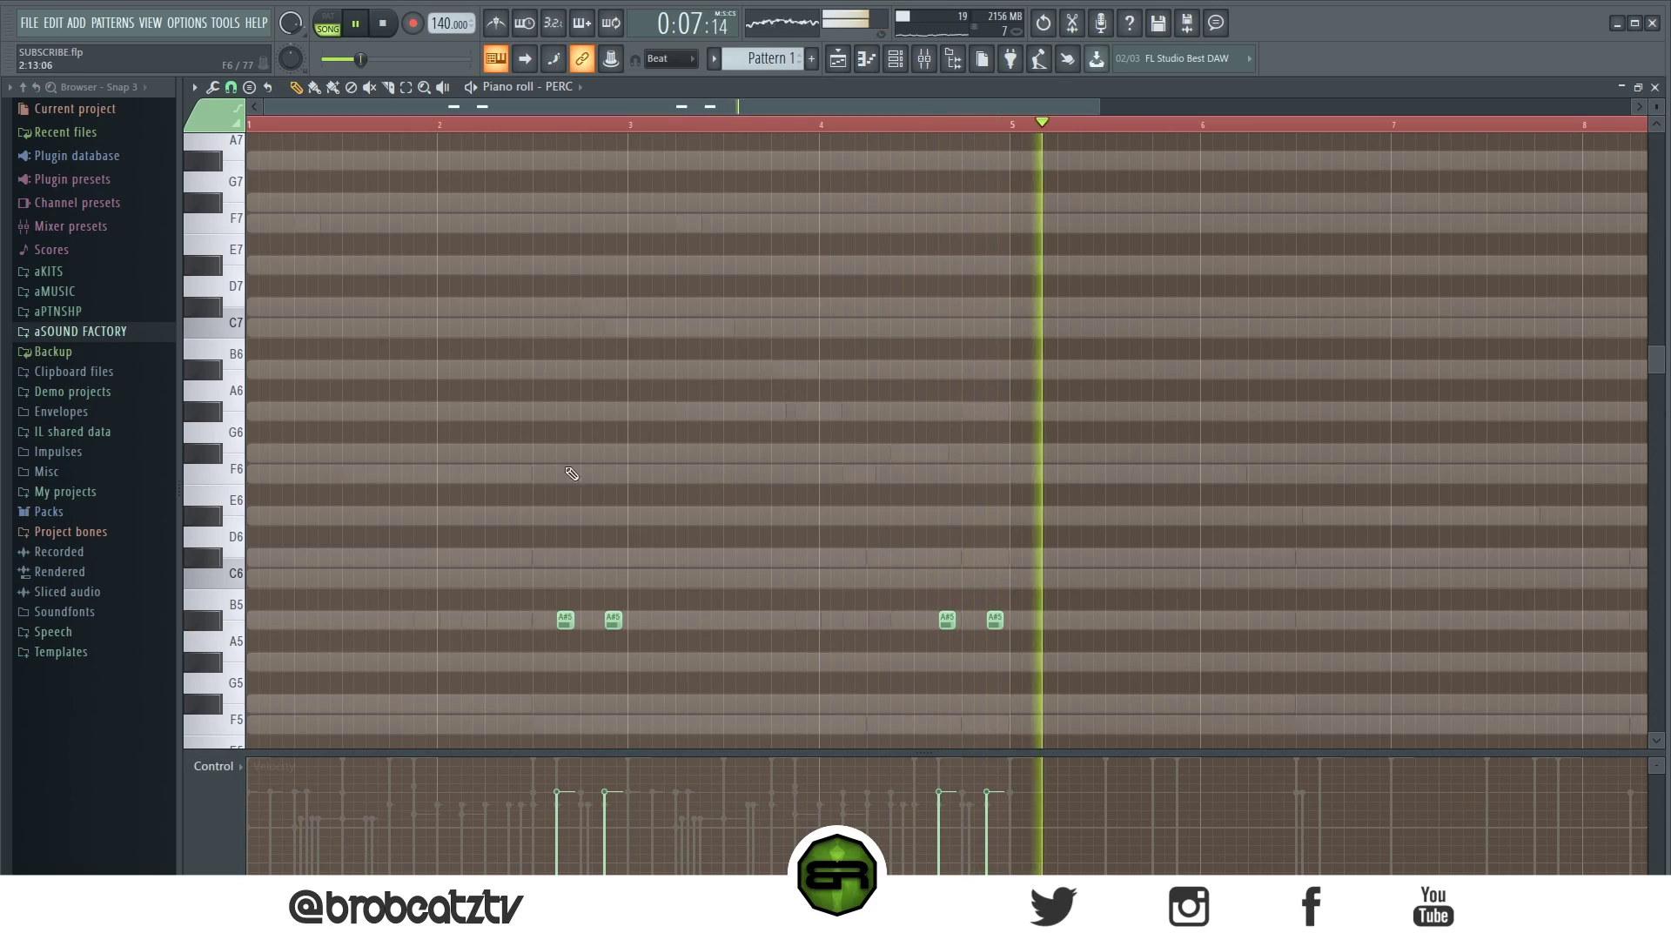
- Review all channel patterns in the channel rack and play back the arrangement in the playlist
key(F5)
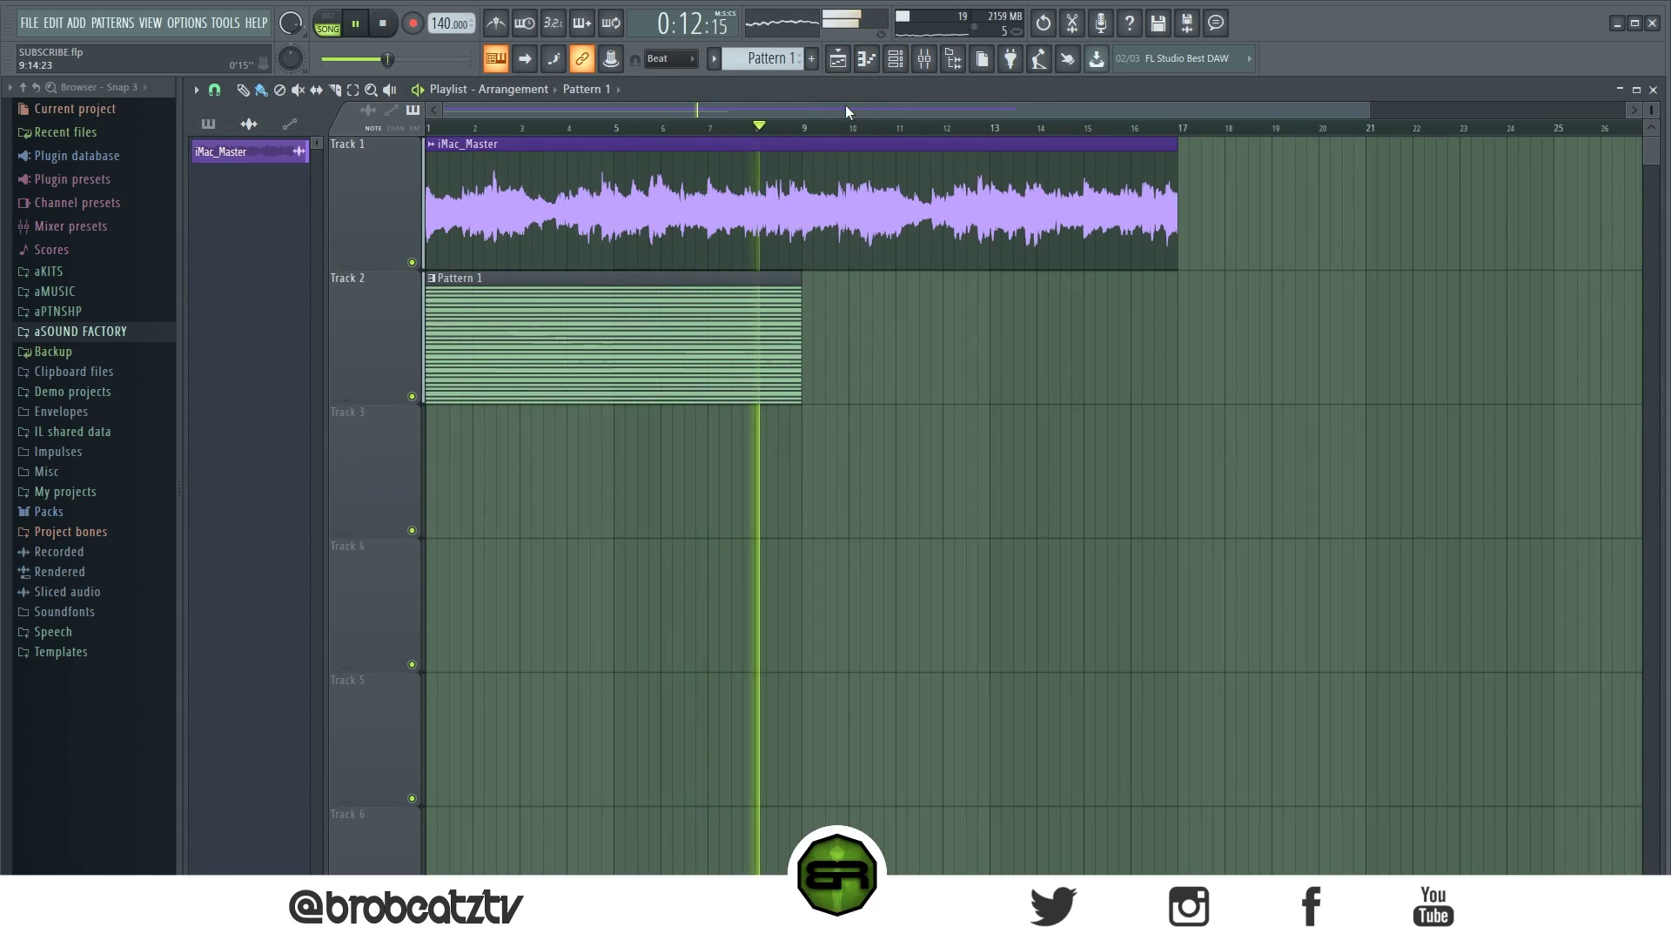
click(895, 58)
key(space)
click(897, 59)
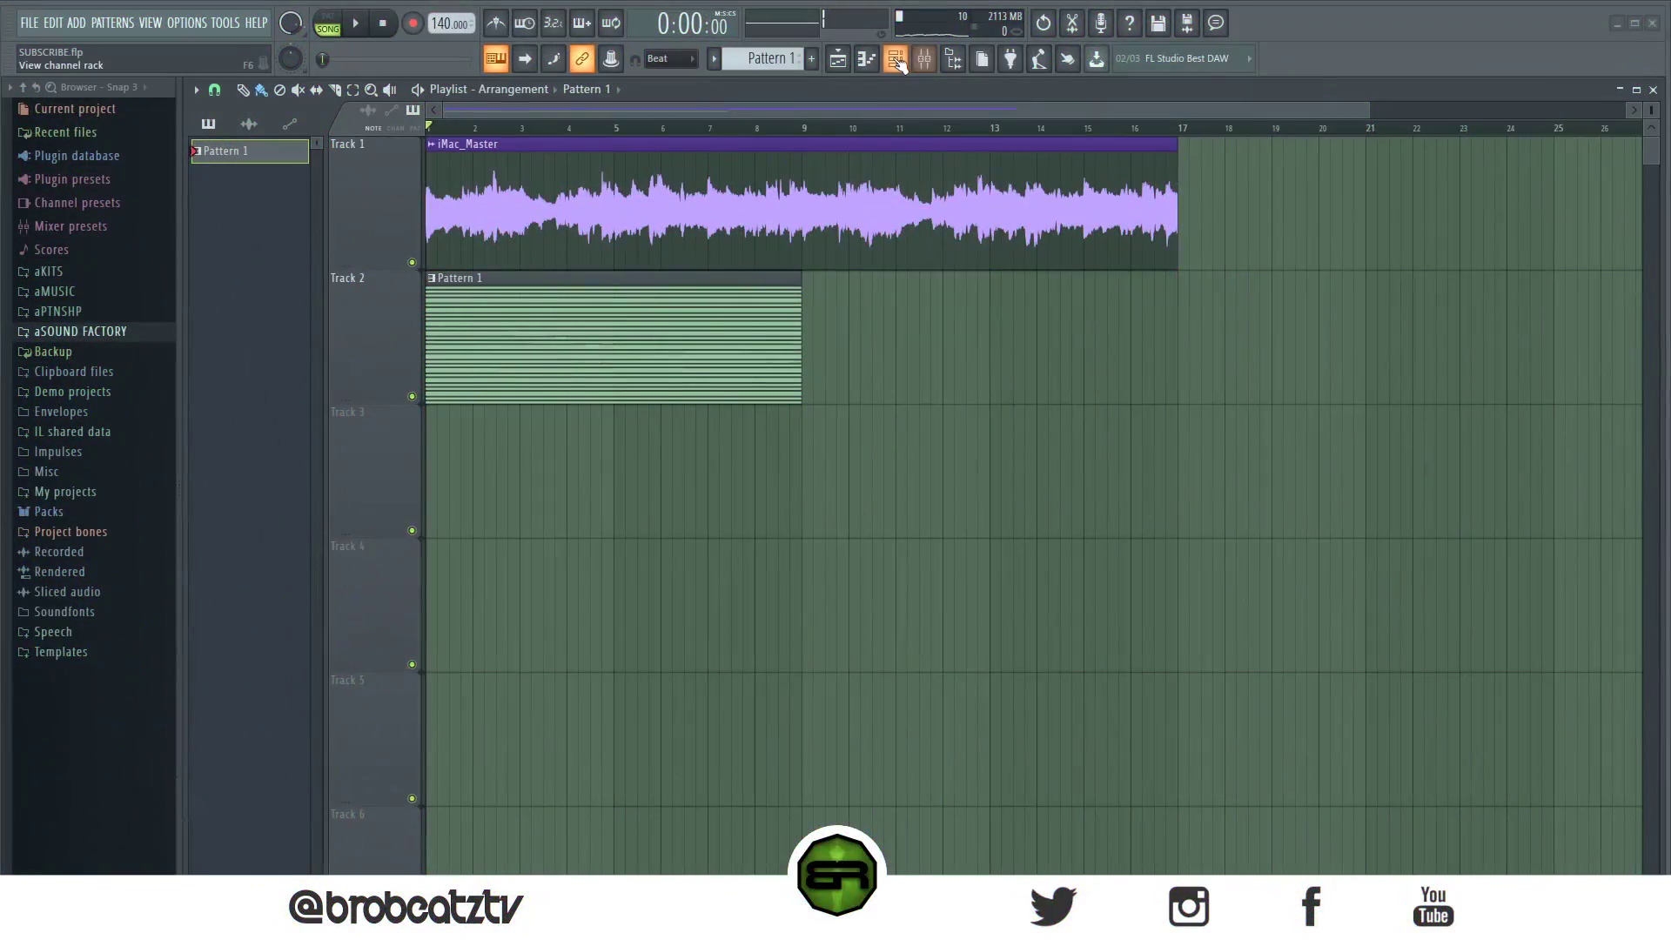
click(896, 60)
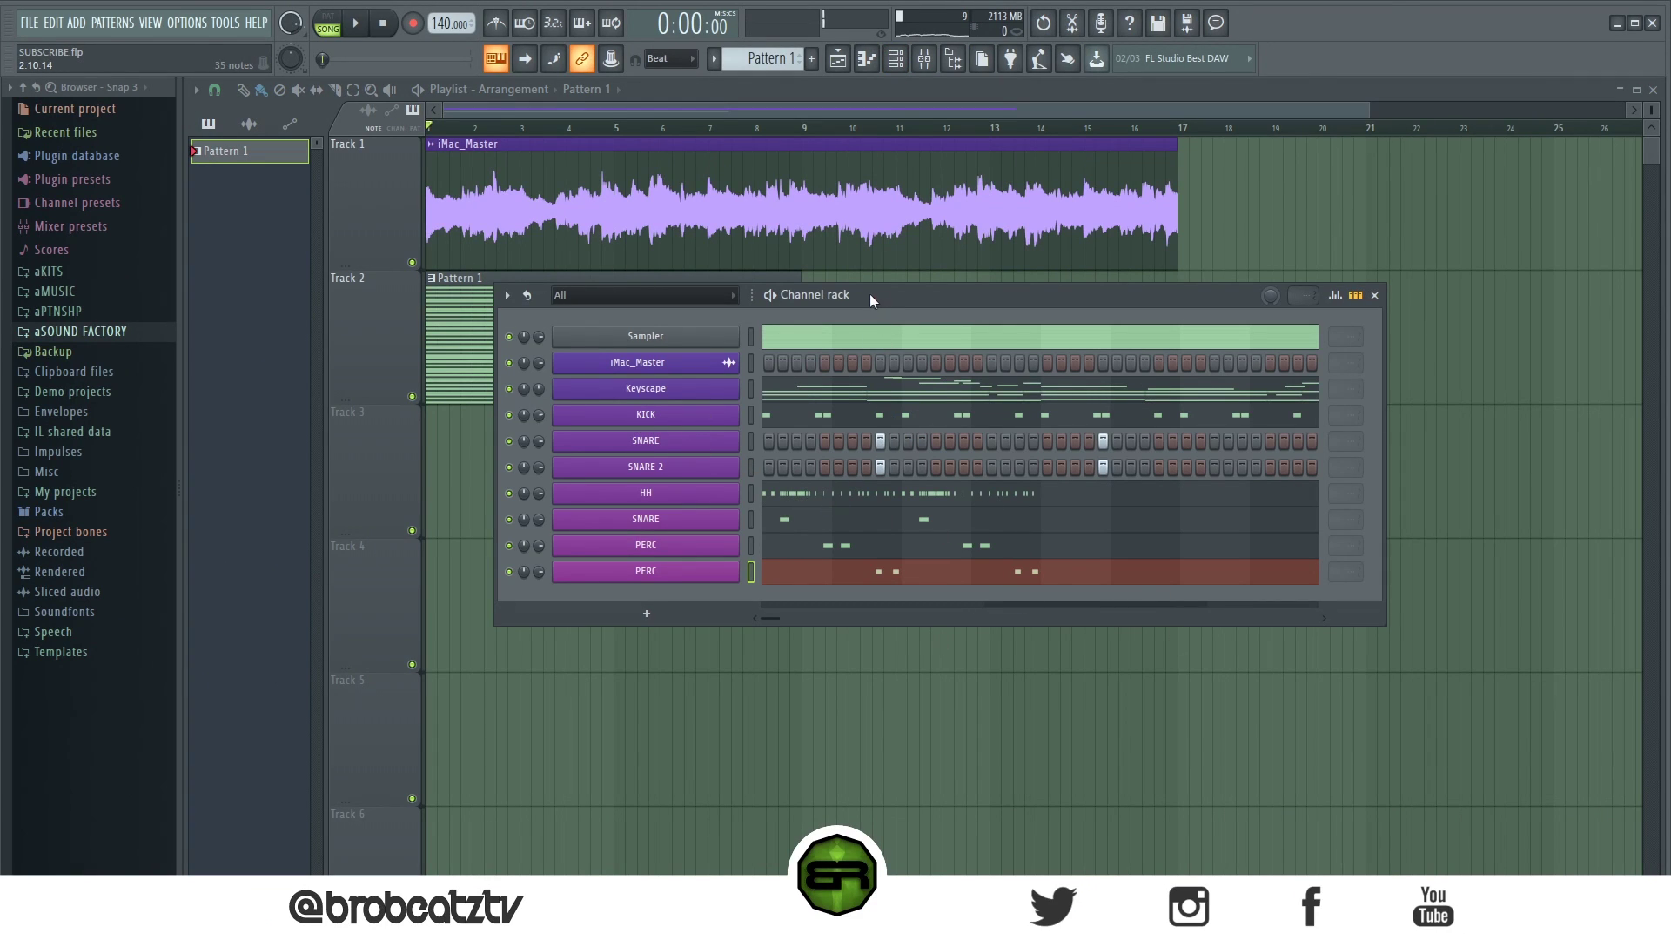
drag(869, 294, 818, 428)
key(F6)
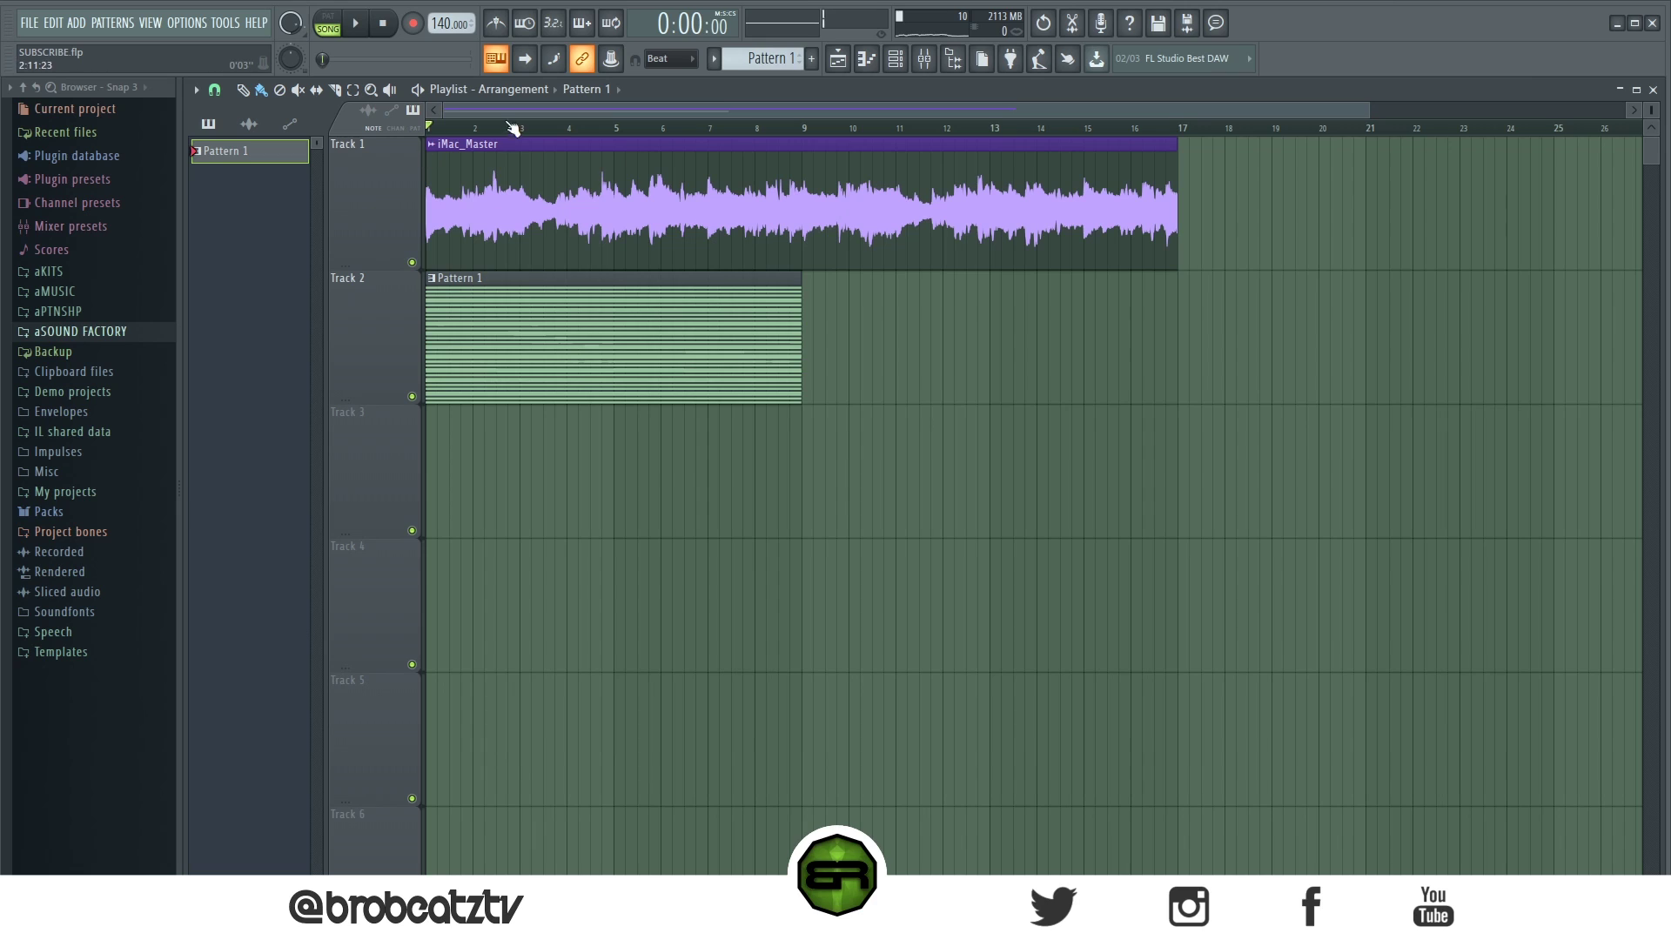
click(356, 24)
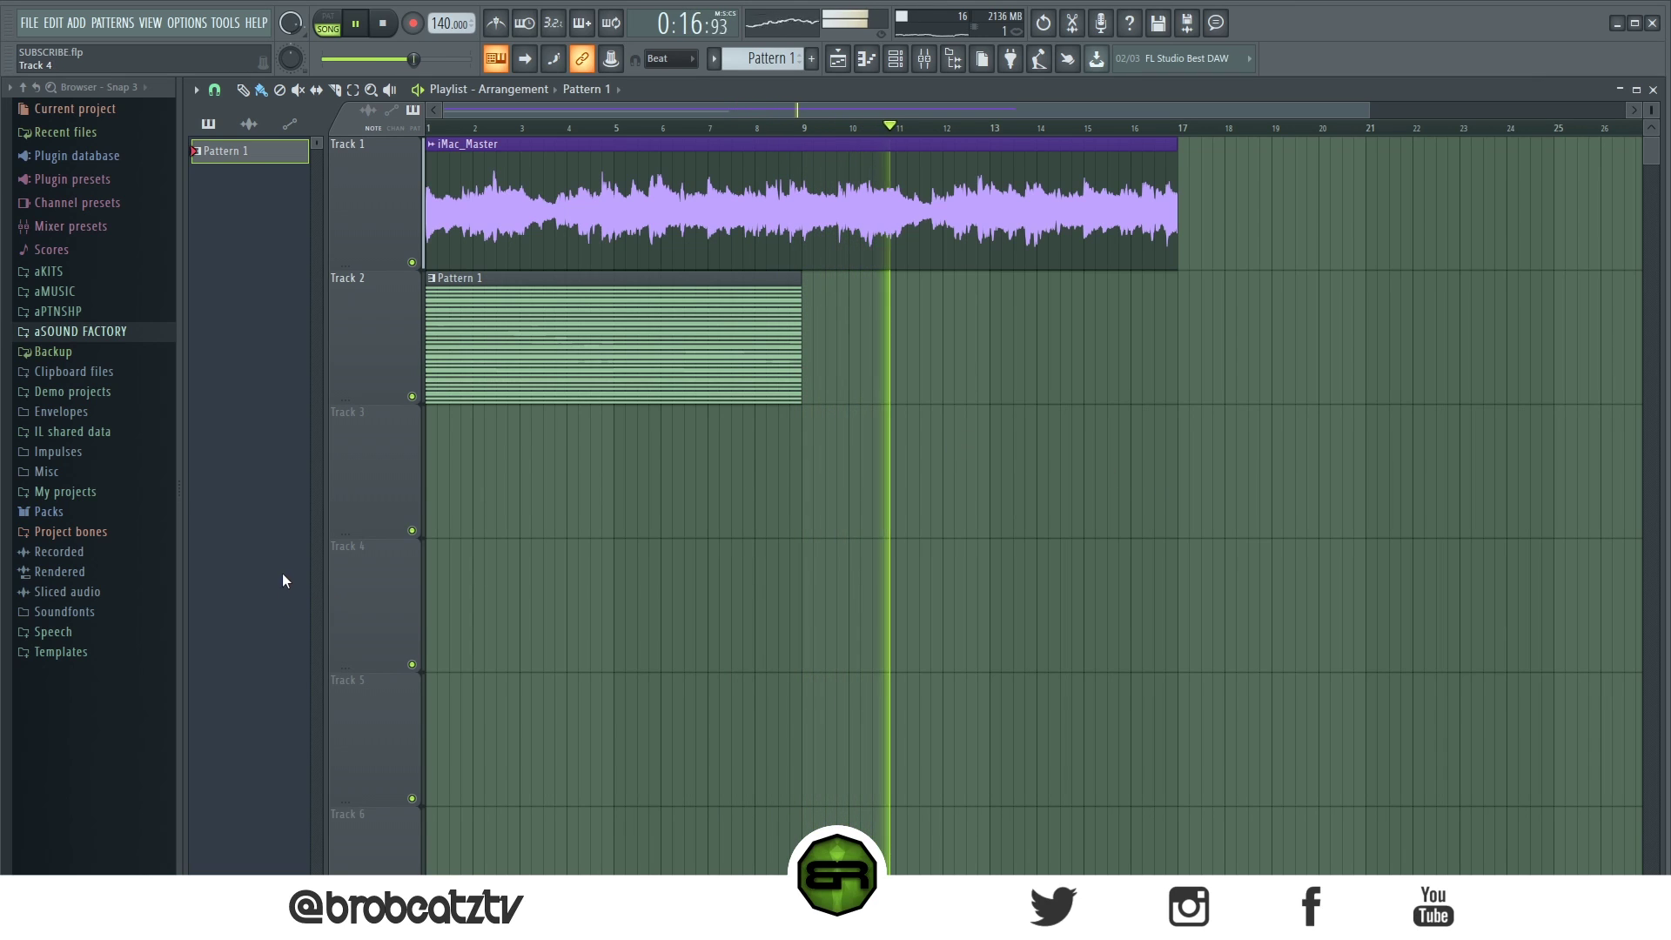
click(399, 30)
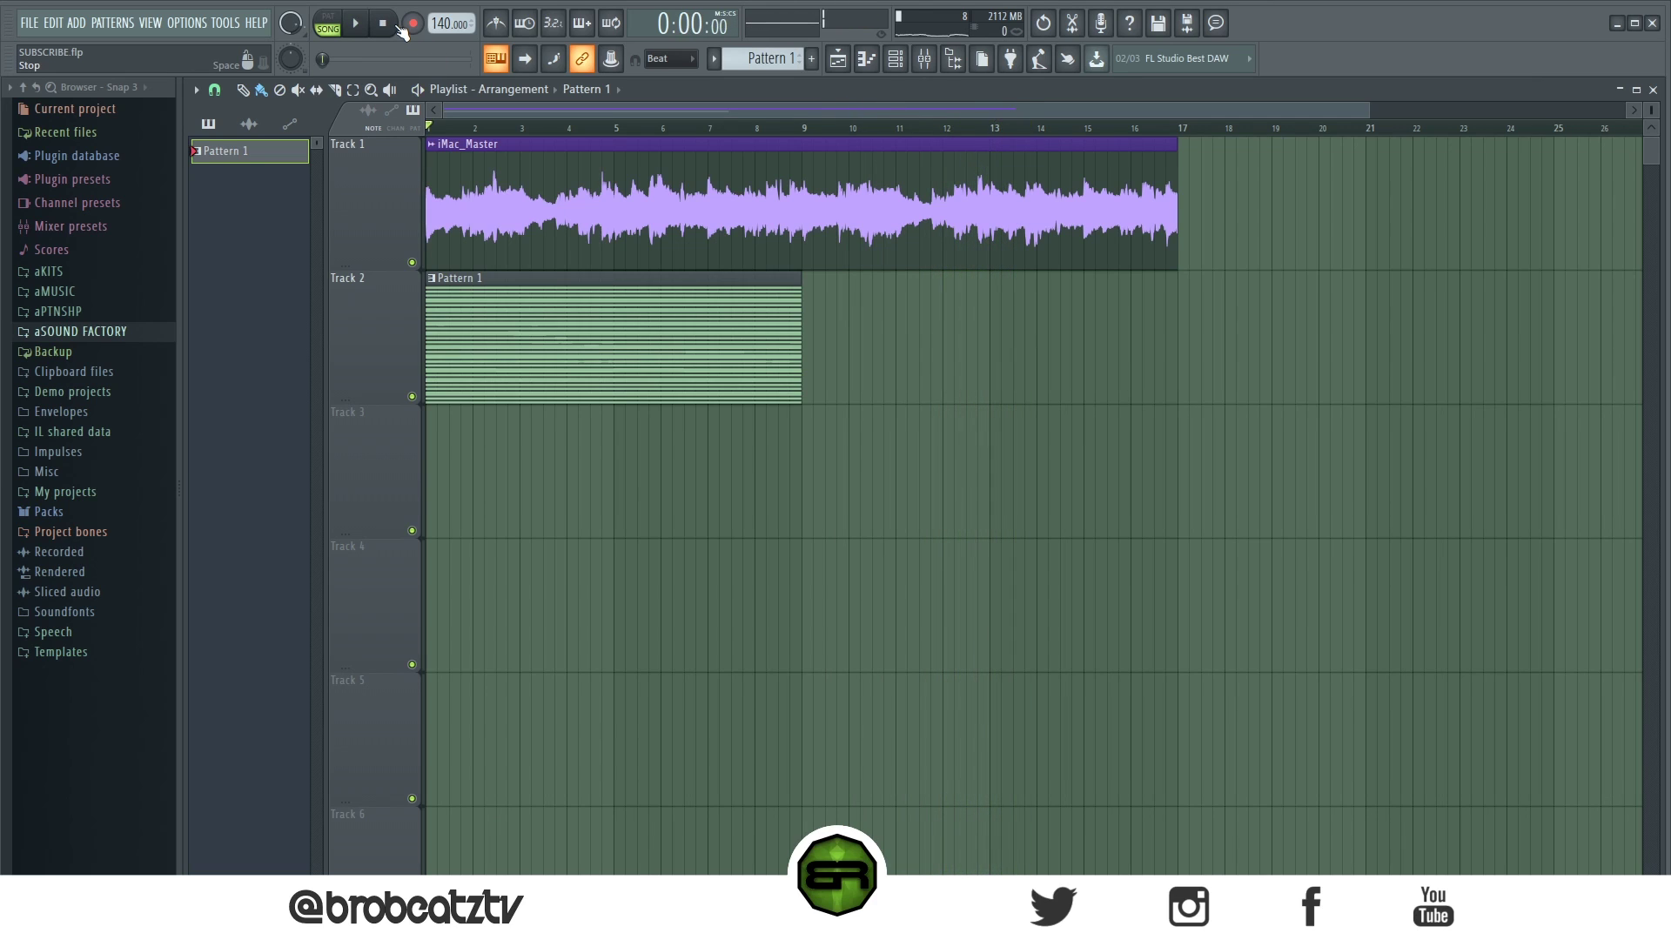